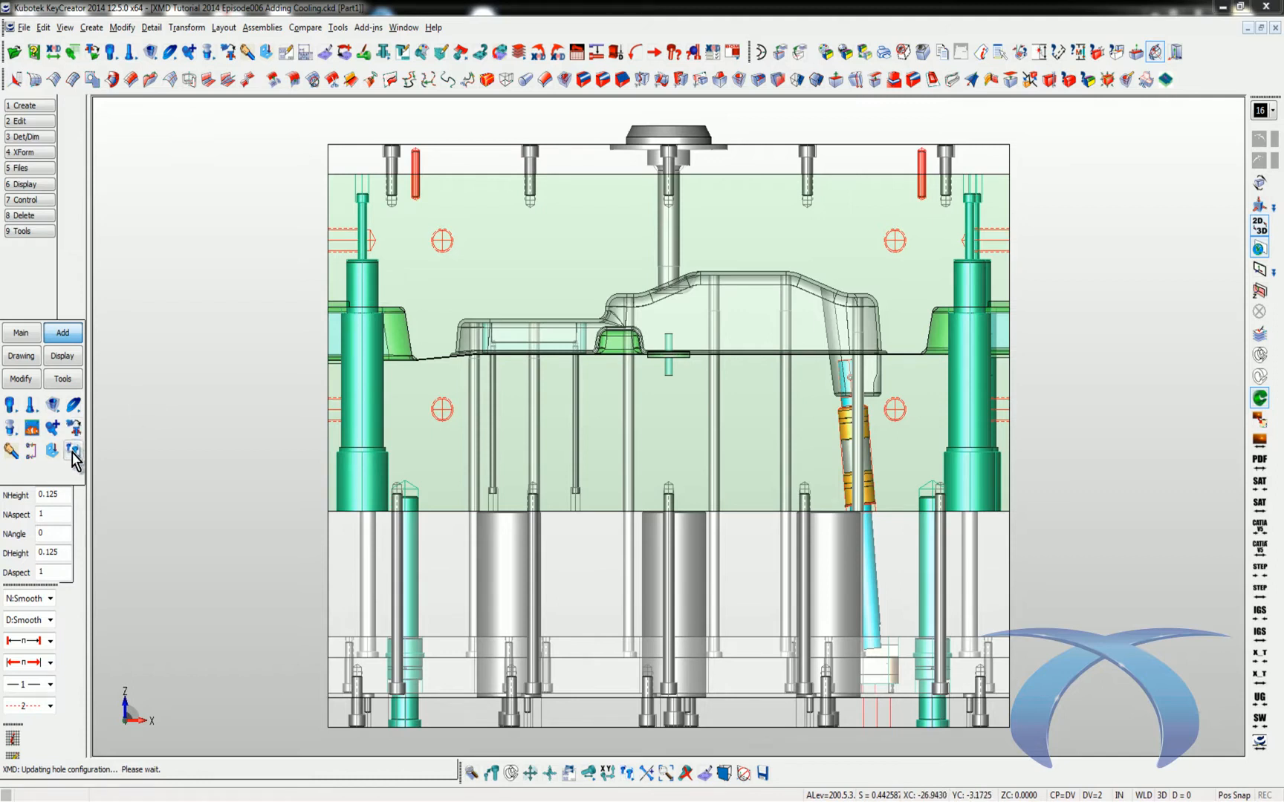
# Move the lifting holes in the lower cored plate straight down, closer to the plate's bottom edge.
pyautogui.click(21, 379)
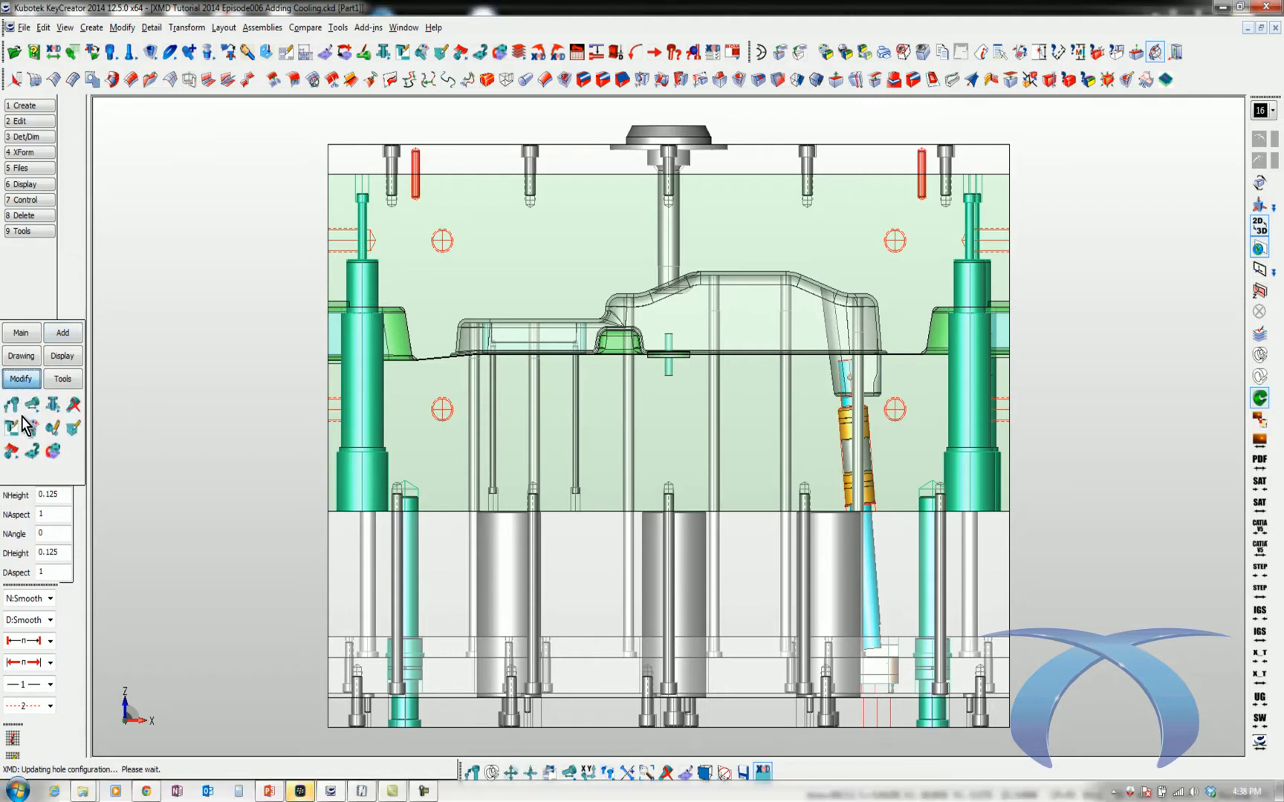
pyautogui.click(25, 411)
pyautogui.click(37, 468)
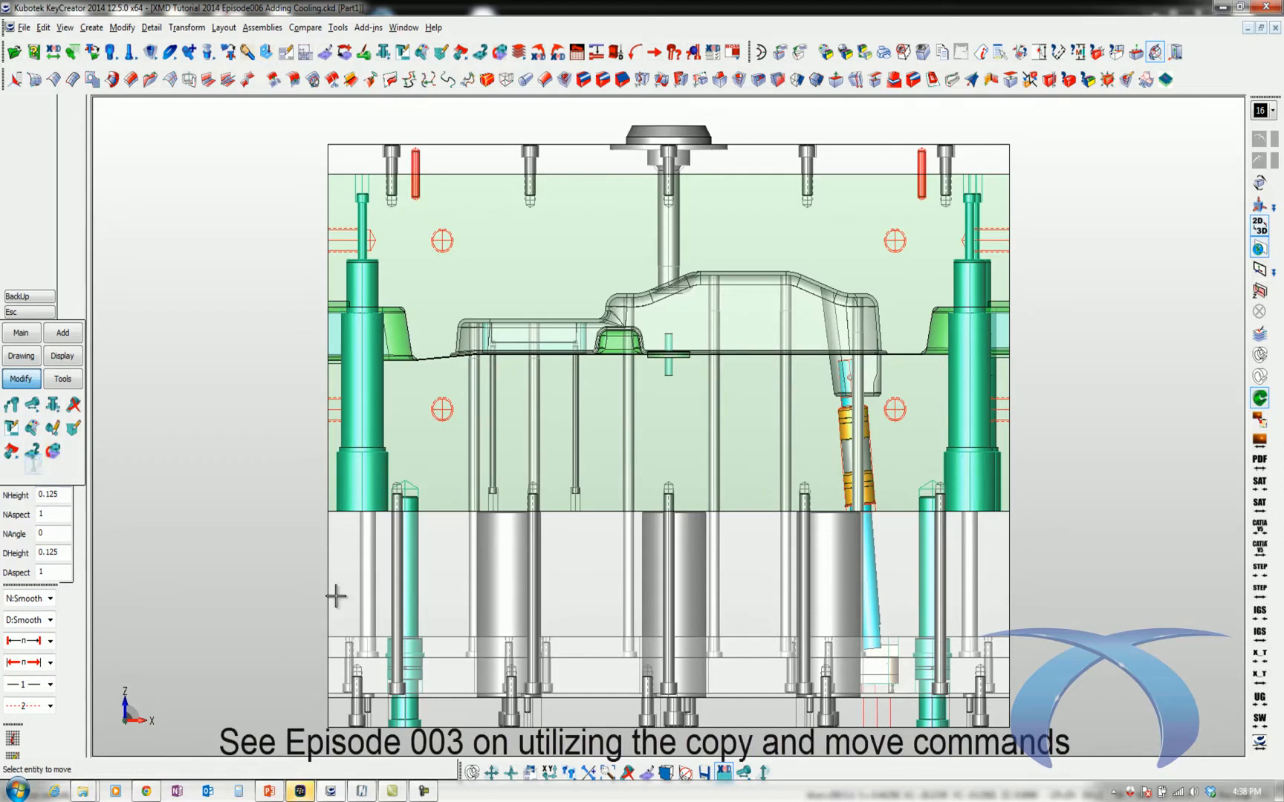
pyautogui.click(440, 413)
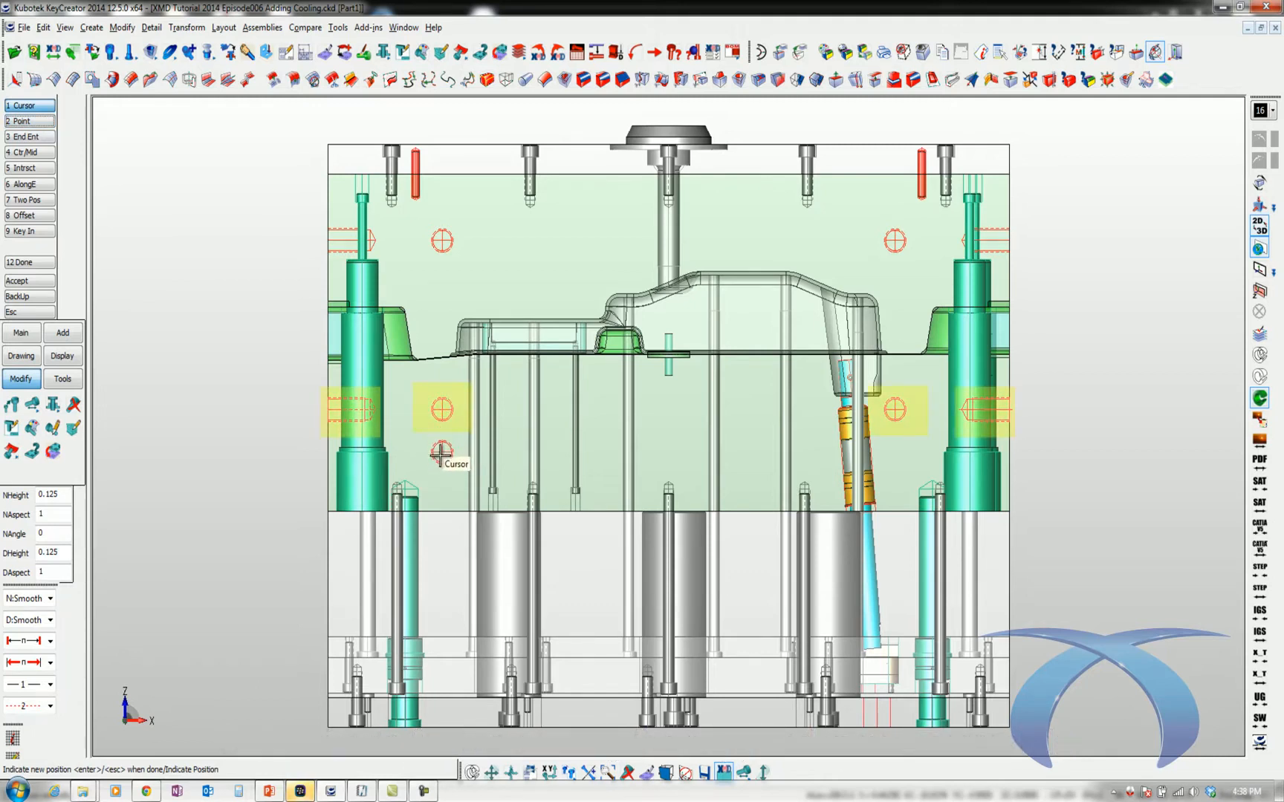
pyautogui.click(440, 454)
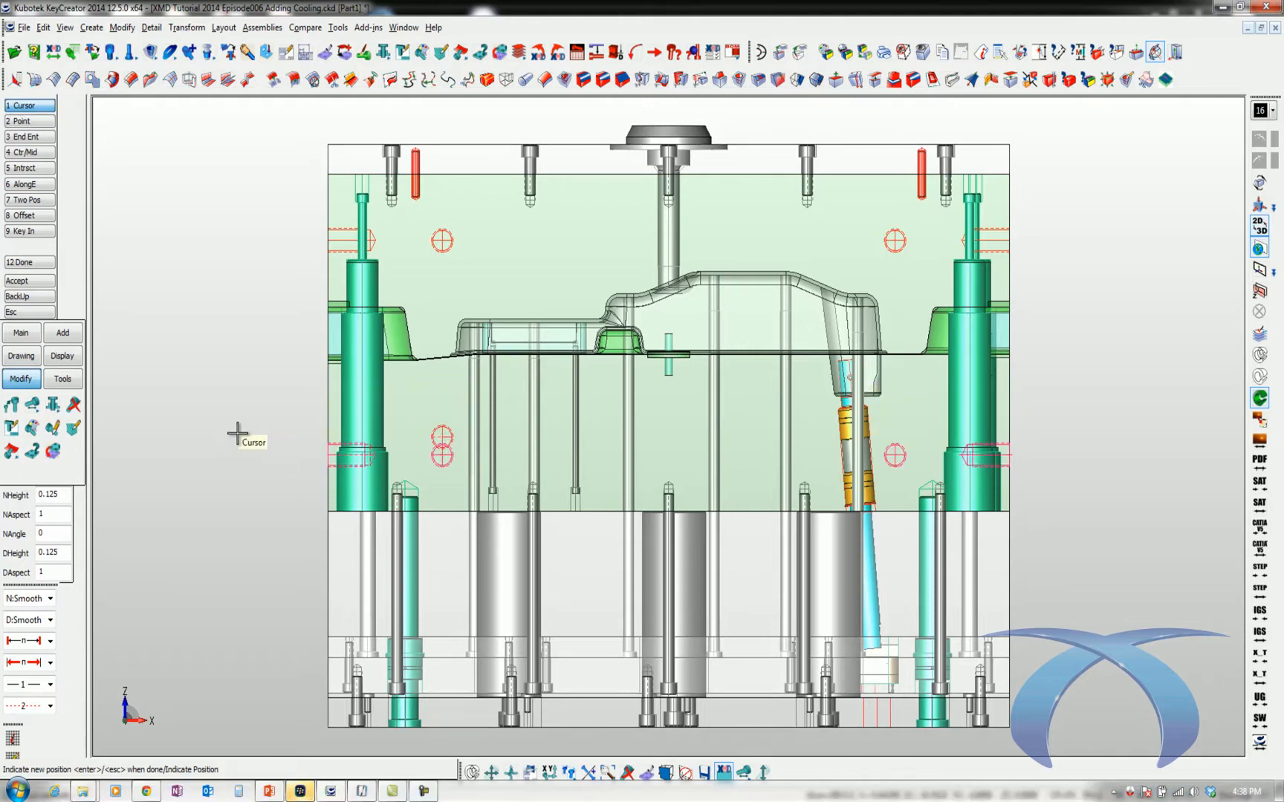
pyautogui.press('Escape')
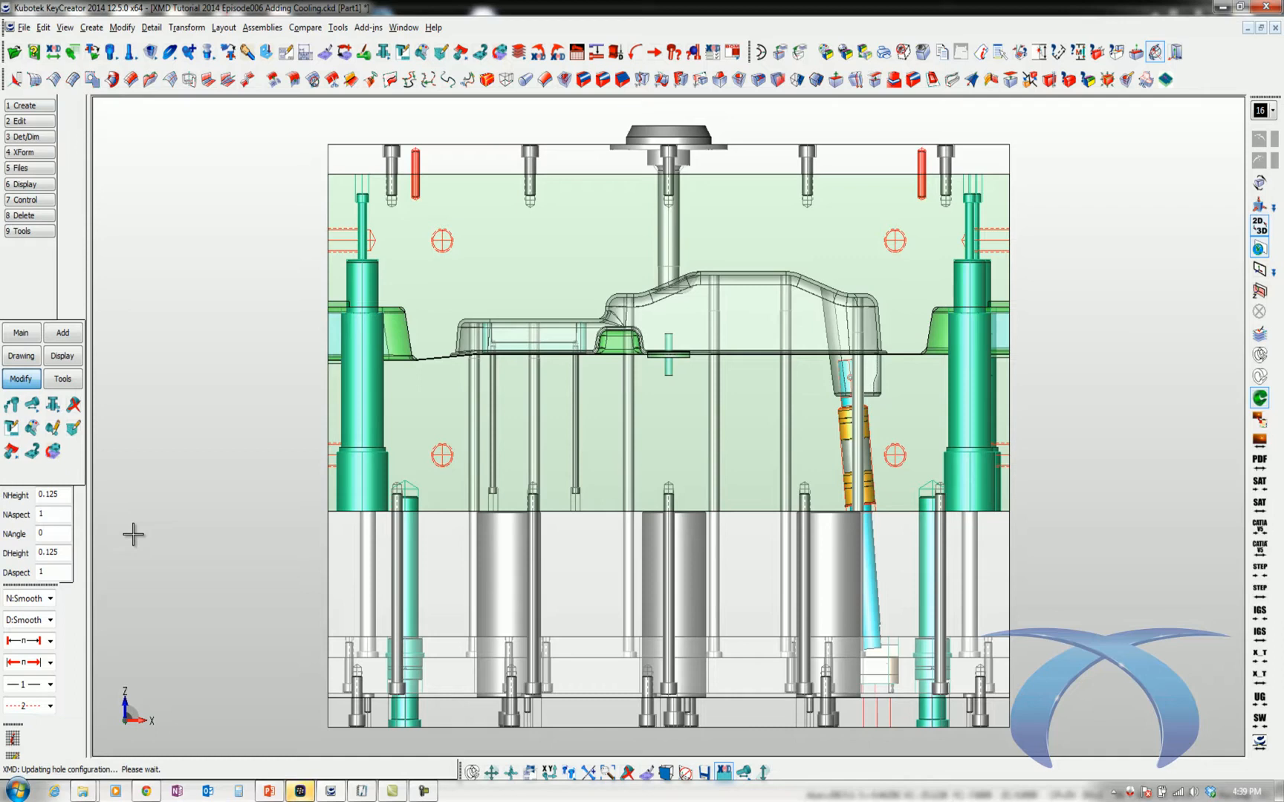
# Open the water defaults and set the default diameters to 3/8 NPT for waterlines and 3/4 NPT for bubblers.
pyautogui.click(64, 336)
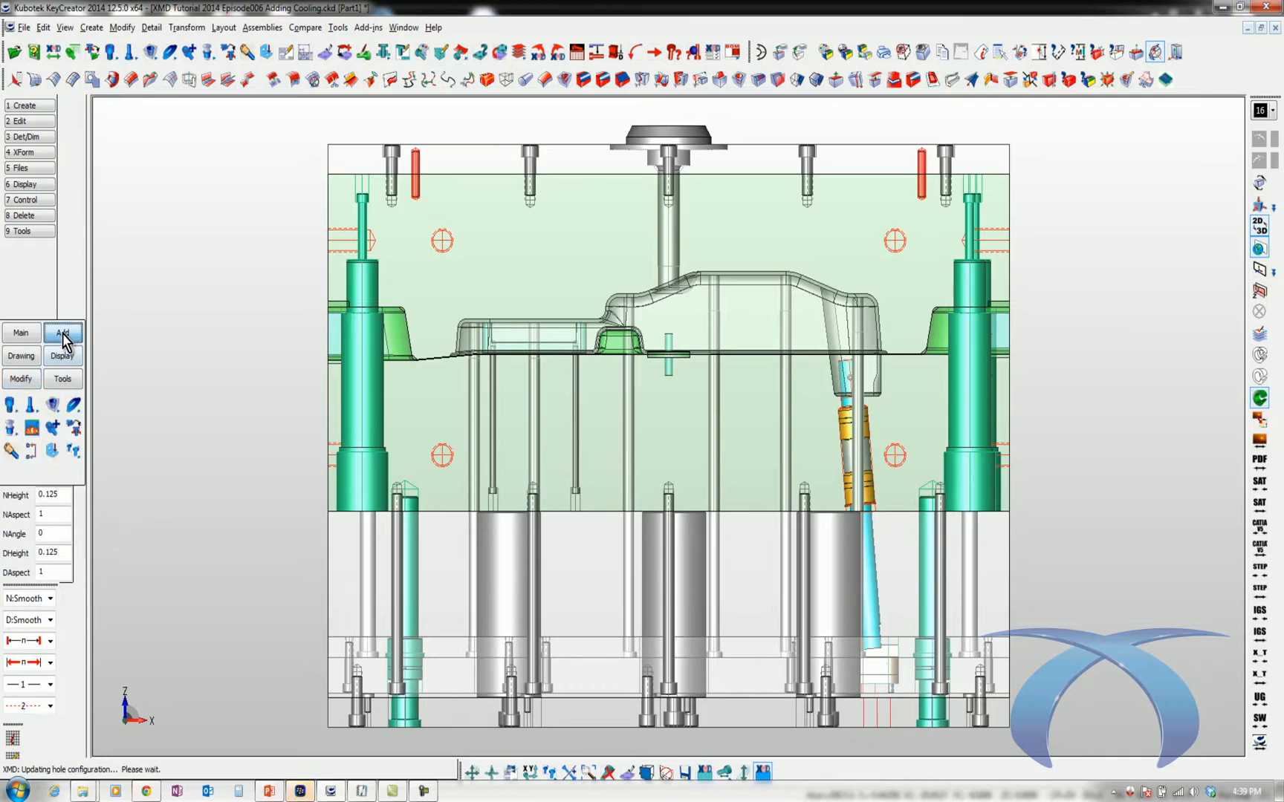
pyautogui.click(34, 434)
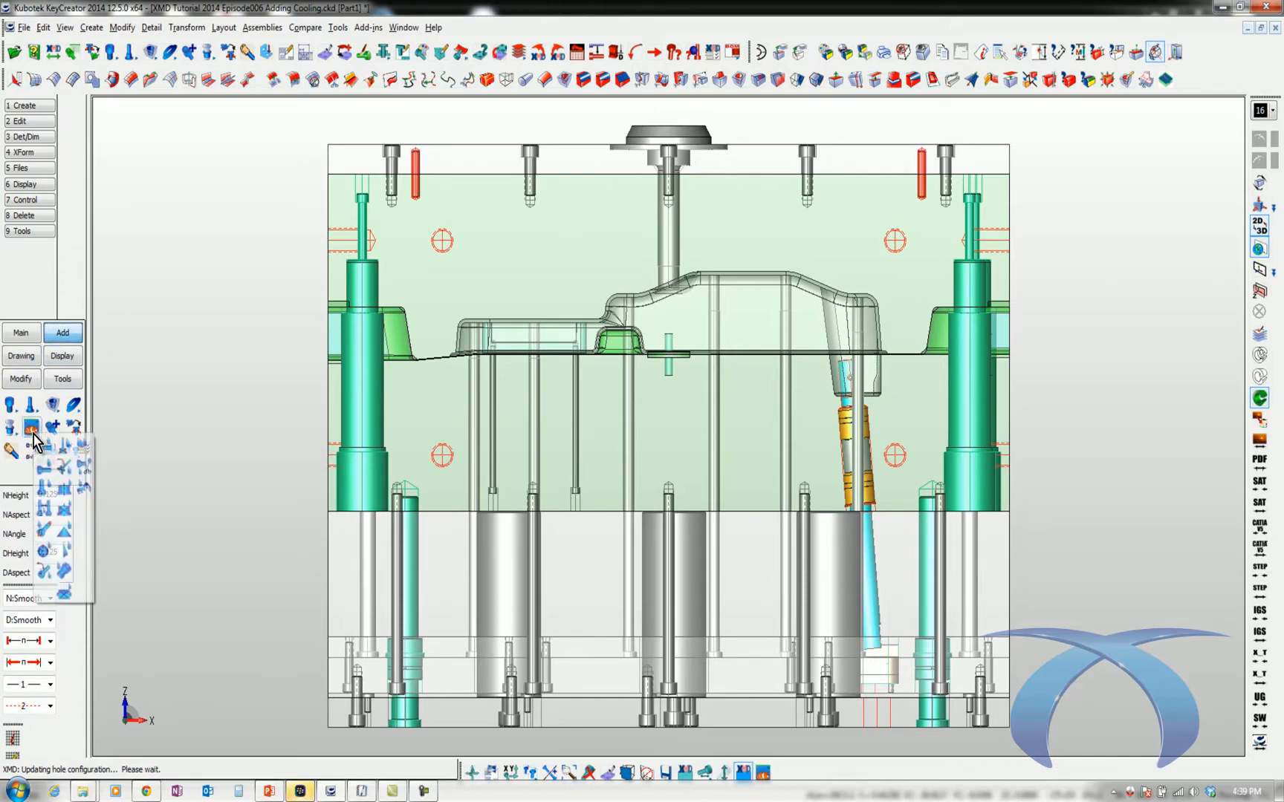
pyautogui.click(81, 456)
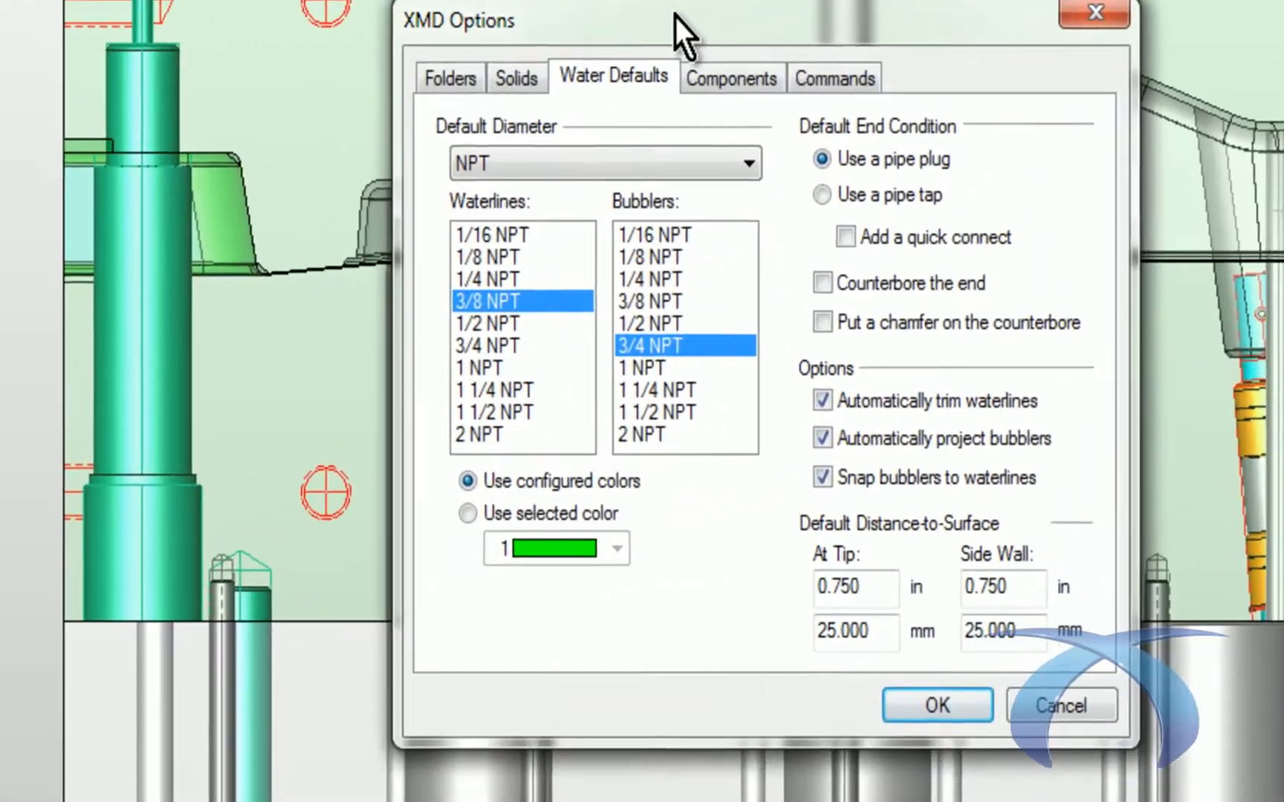
pyautogui.moveTo(674, 14); pyautogui.dragTo(538, 29)
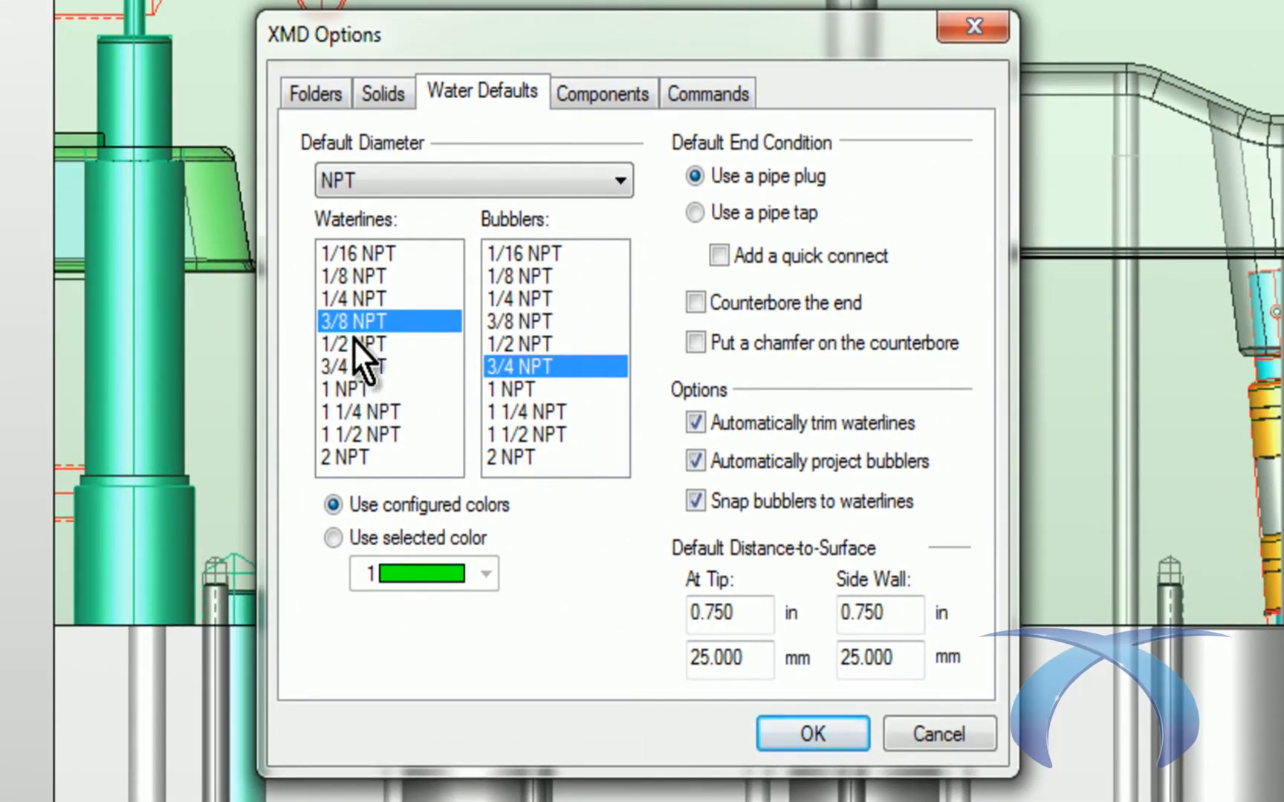
pyautogui.click(349, 345)
pyautogui.click(349, 394)
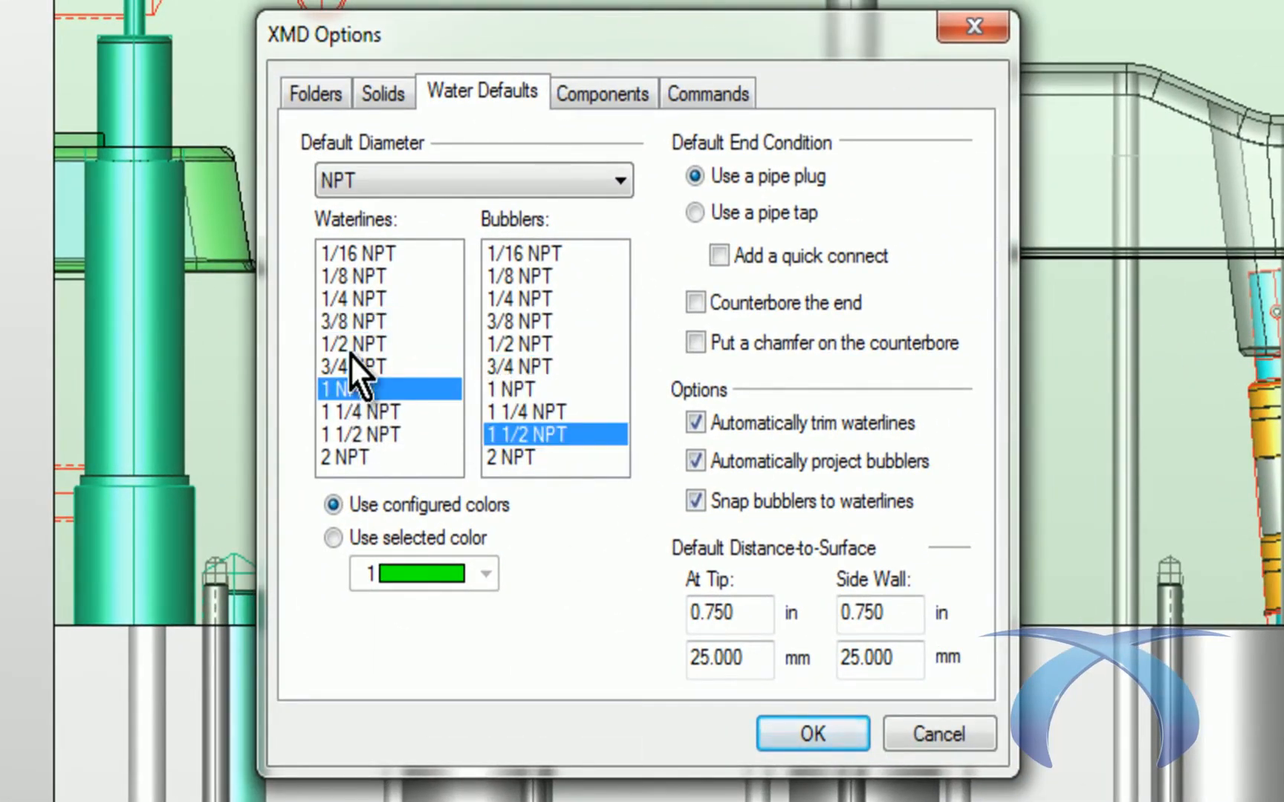
pyautogui.click(357, 327)
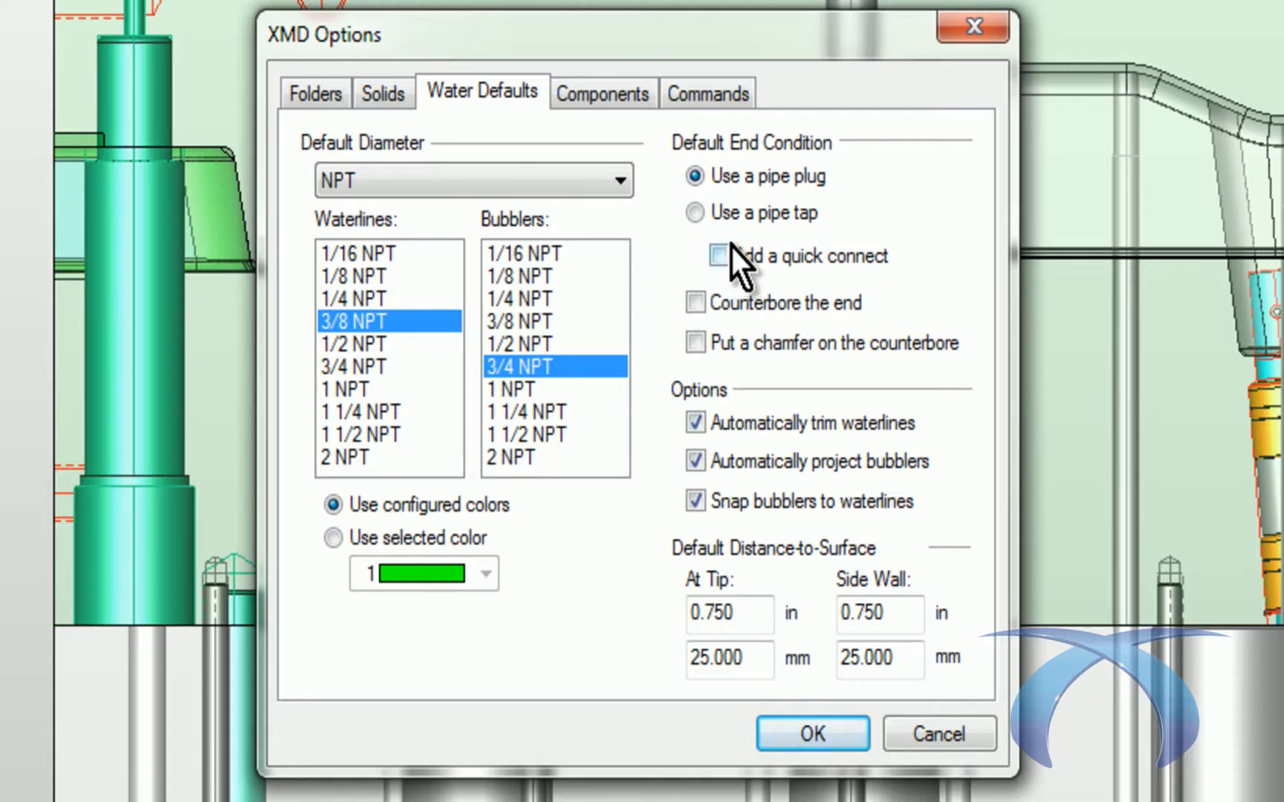
# Set the default waterline end condition to a pipe tap with a quick connect and a counterbored end, and accept the options.
pyautogui.click(694, 214)
pyautogui.click(722, 265)
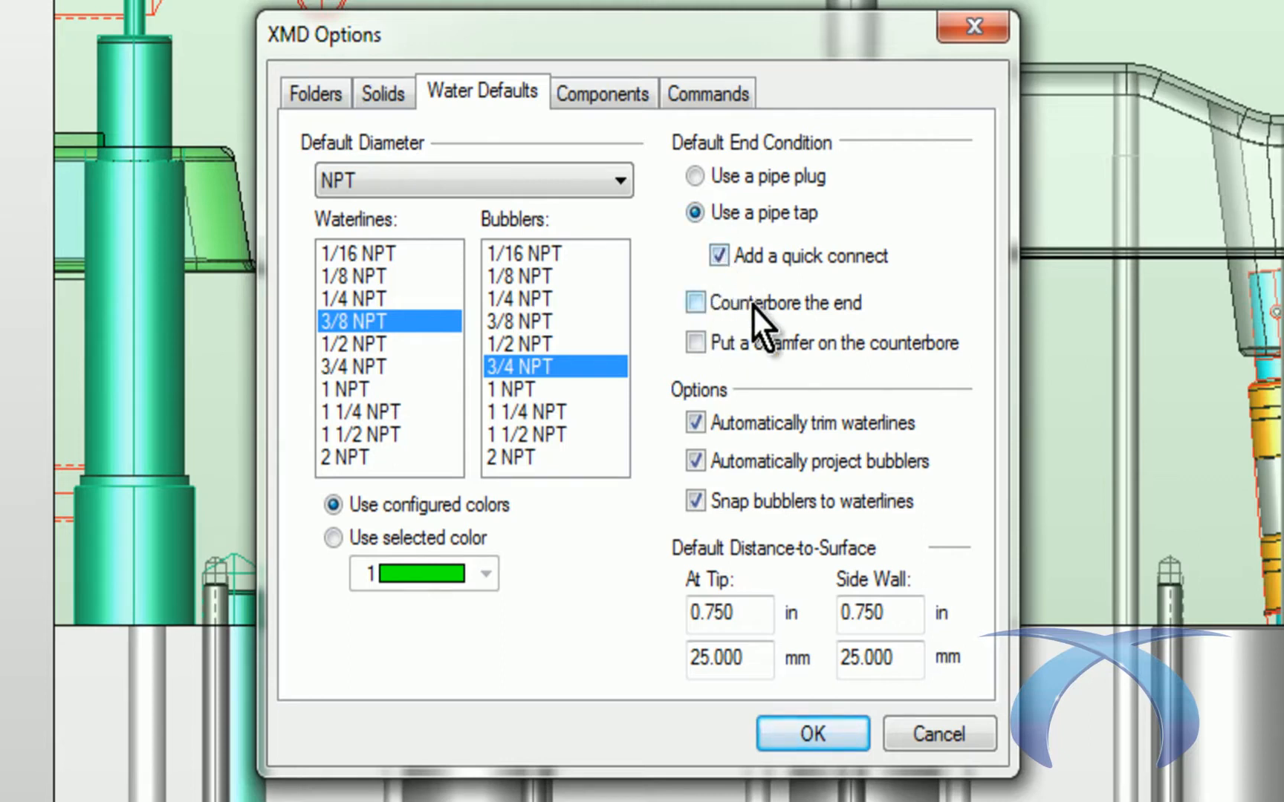
pyautogui.click(695, 304)
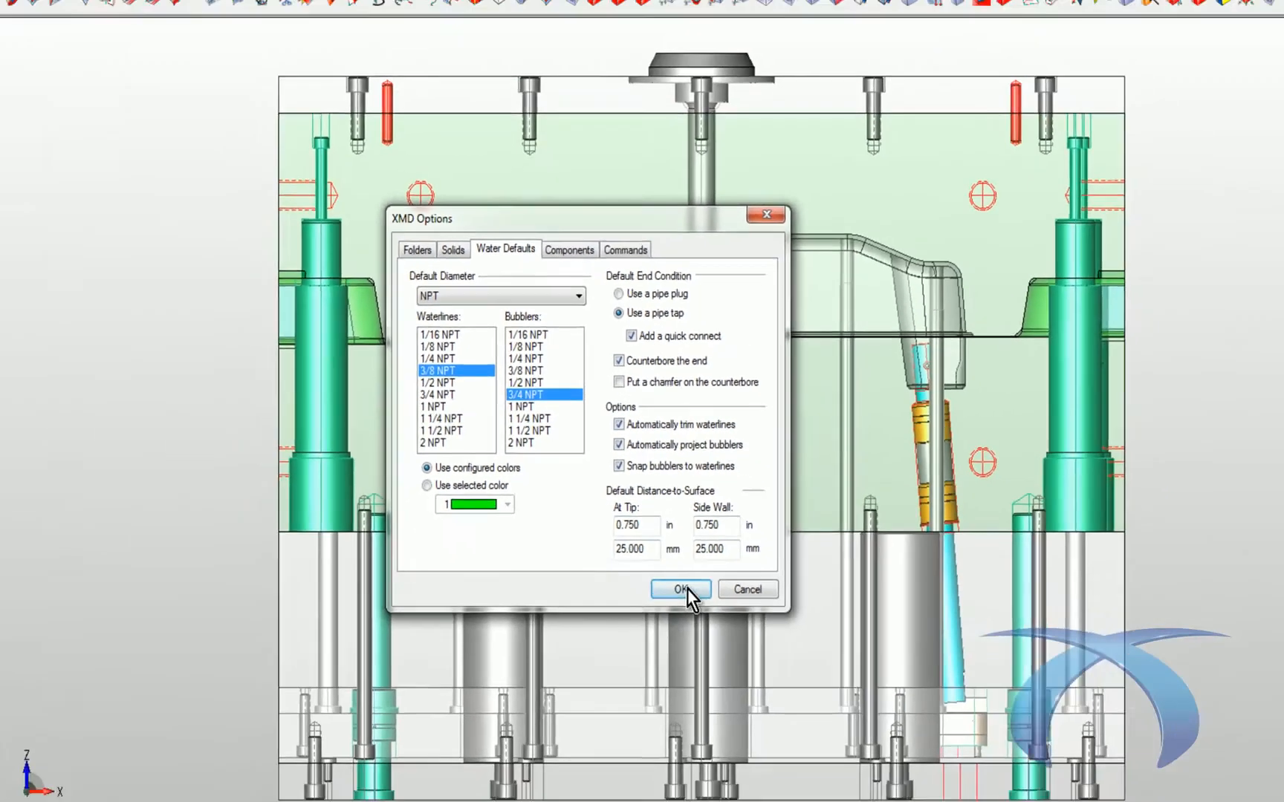
pyautogui.click(813, 734)
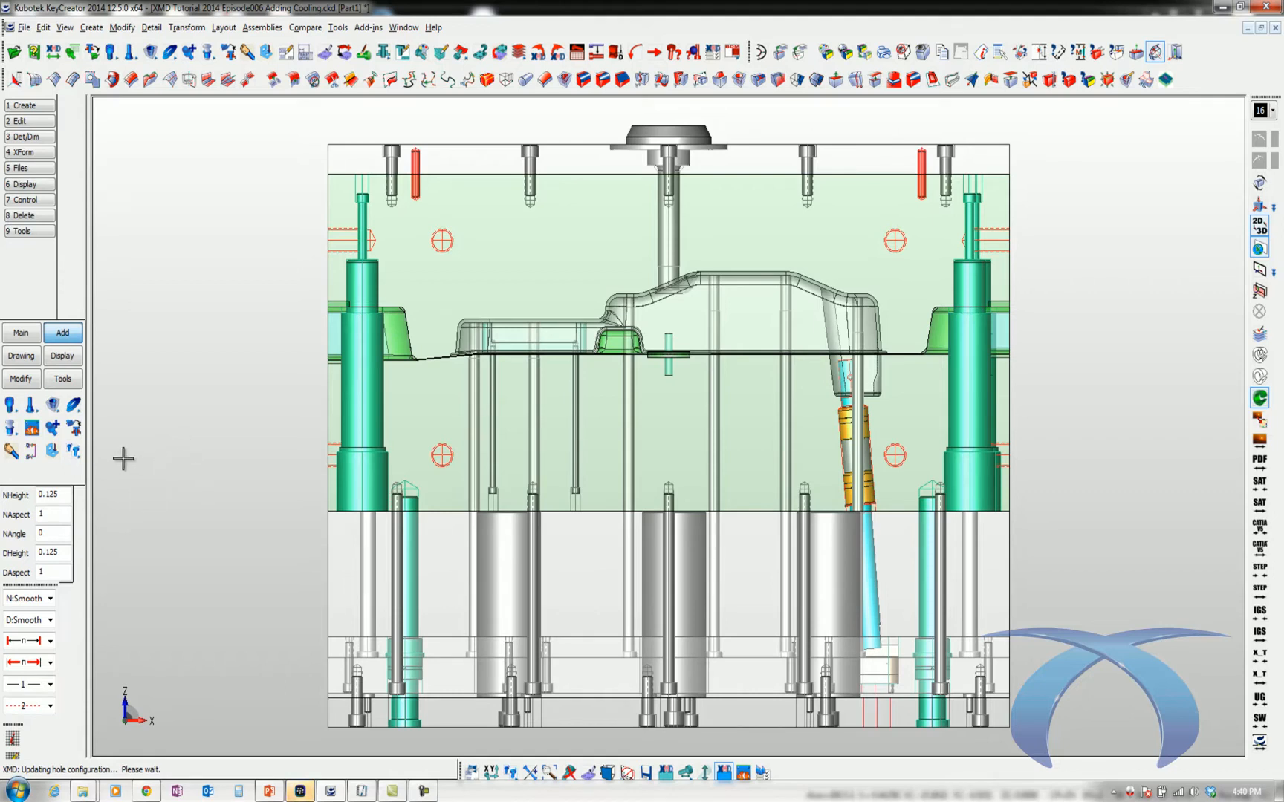
# Start Auto thru water on the upper cavity plate and set the center-to-center distance between waterlines to 2.5.
pyautogui.click(39, 432)
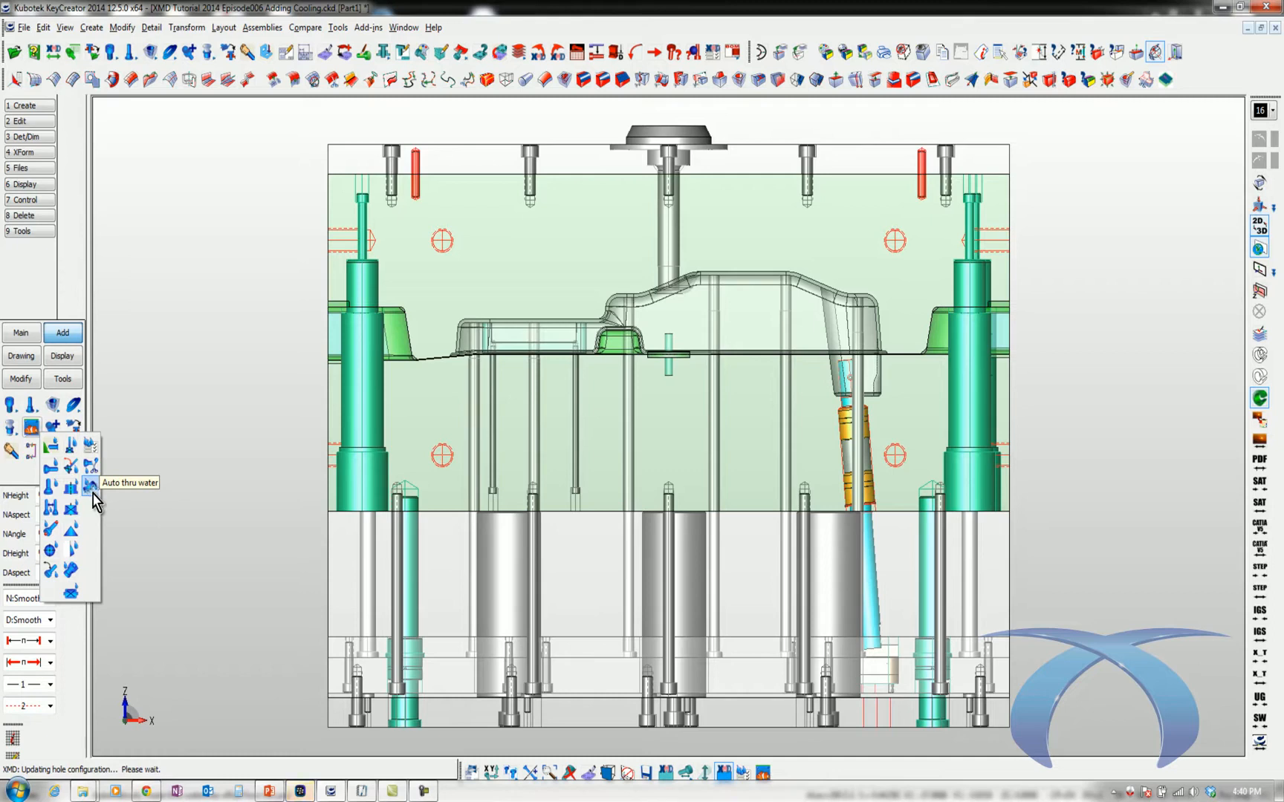
pyautogui.click(90, 487)
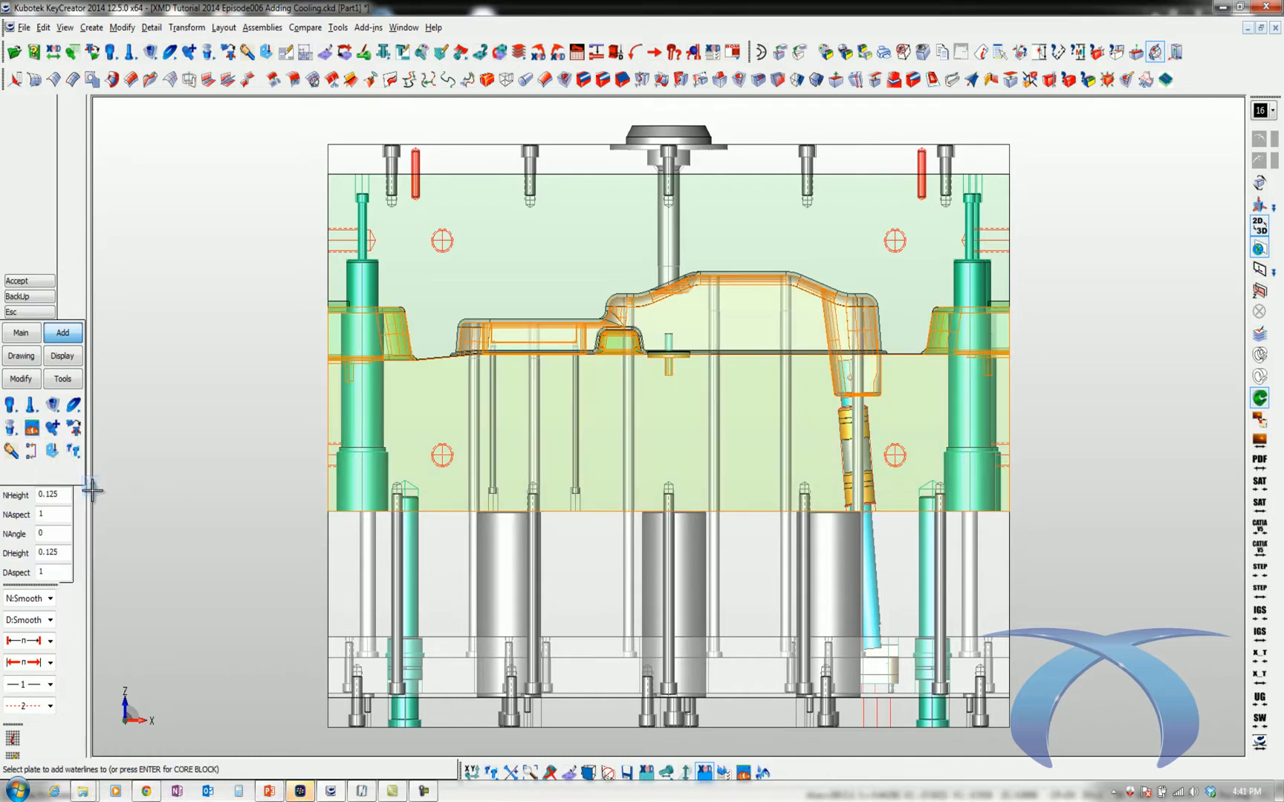
pyautogui.click(531, 271)
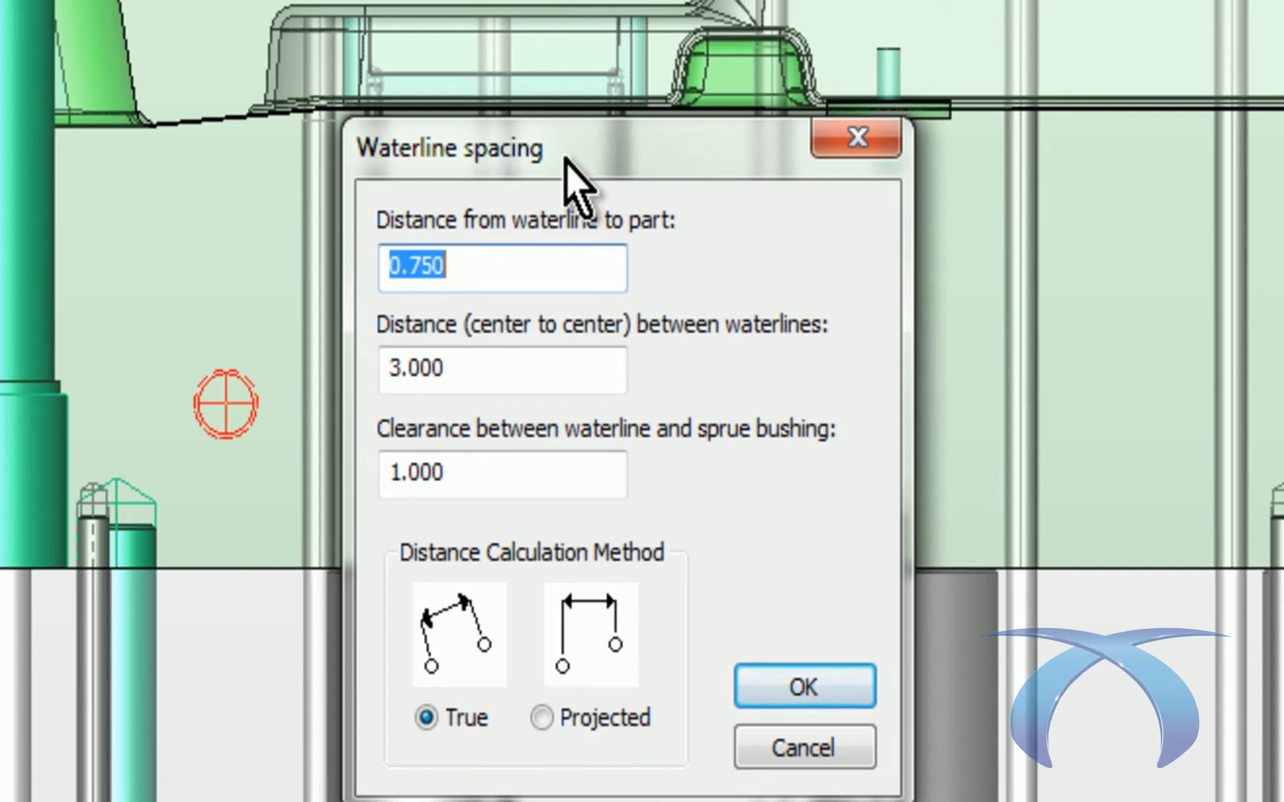
pyautogui.click(532, 276)
pyautogui.moveTo(530, 276); pyautogui.dragTo(391, 267)
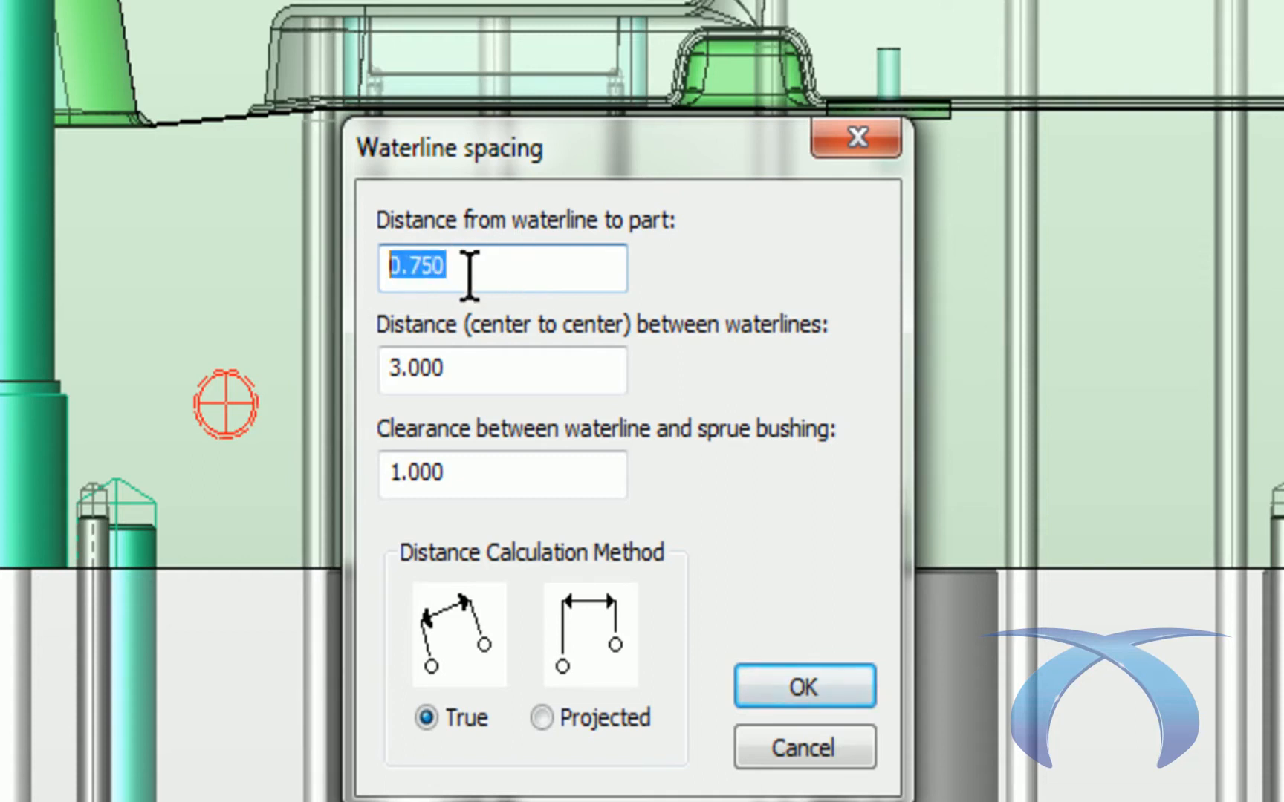
pyautogui.click(498, 367)
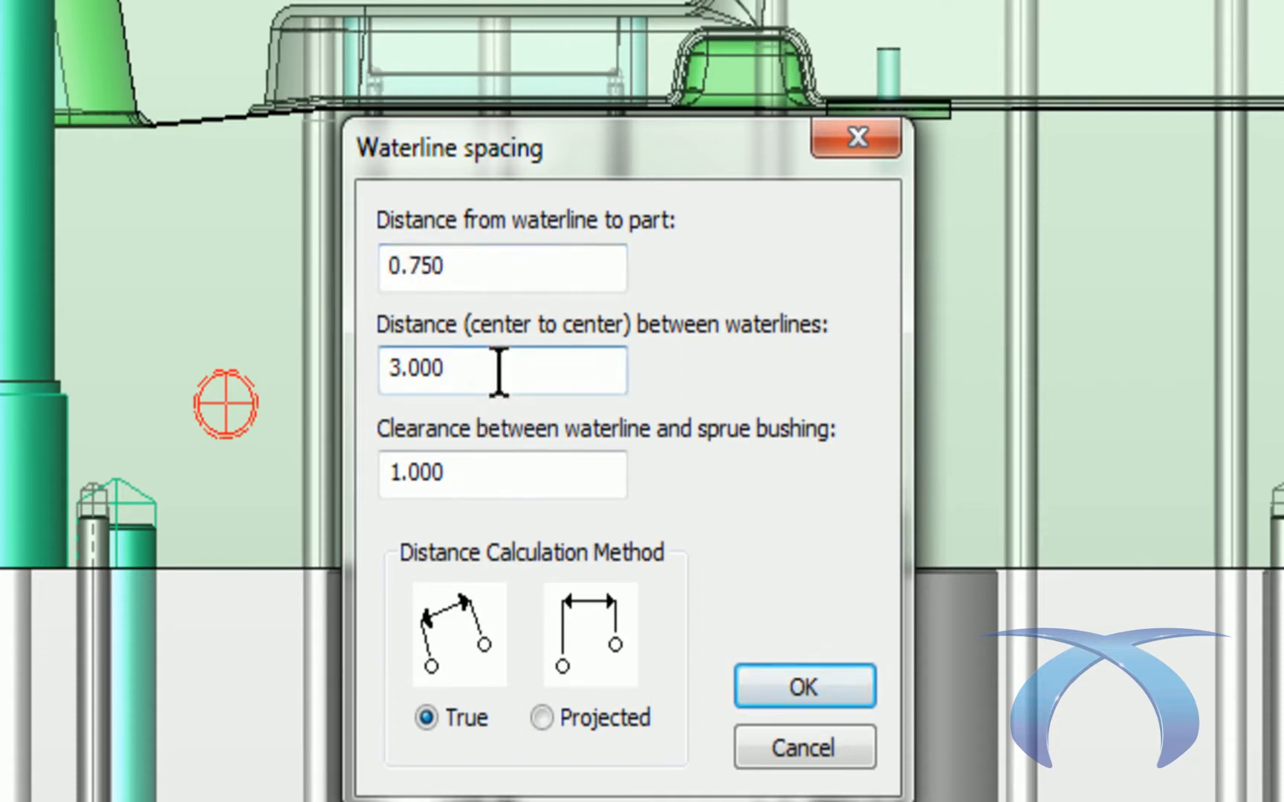
pyautogui.moveTo(504, 371); pyautogui.dragTo(281, 346)
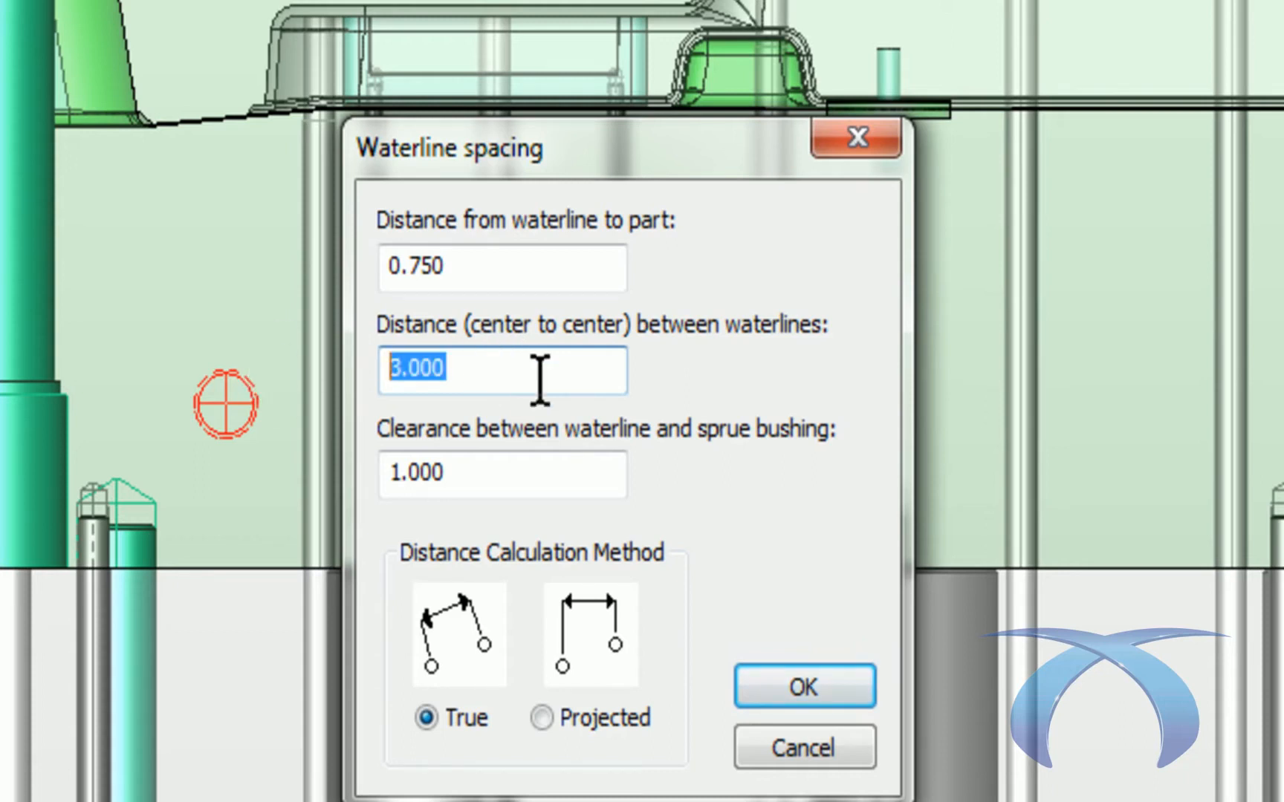
pyautogui.write('2.5')
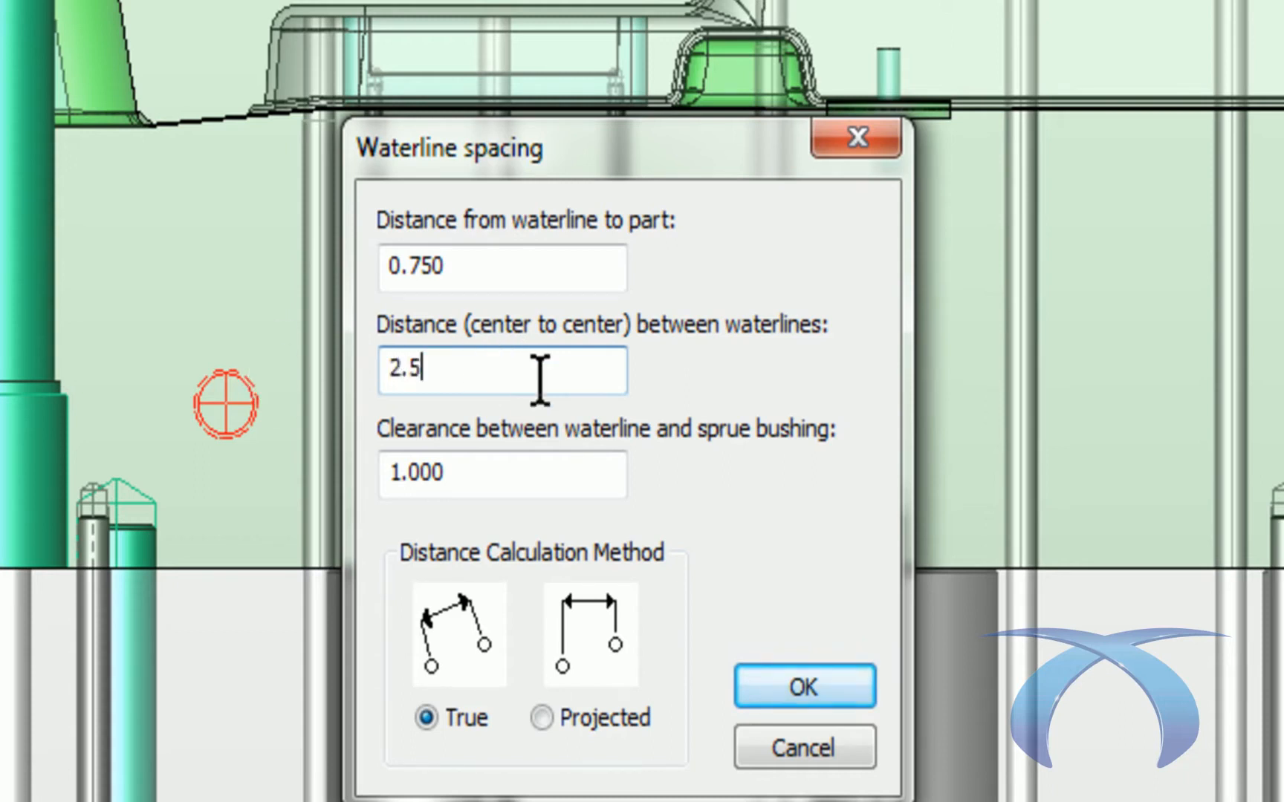
# Set the clearance between waterline and sprue bushing to .375 and generate the waterlines using the True distance method.
pyautogui.click(523, 479)
pyautogui.moveTo(523, 479); pyautogui.dragTo(376, 516)
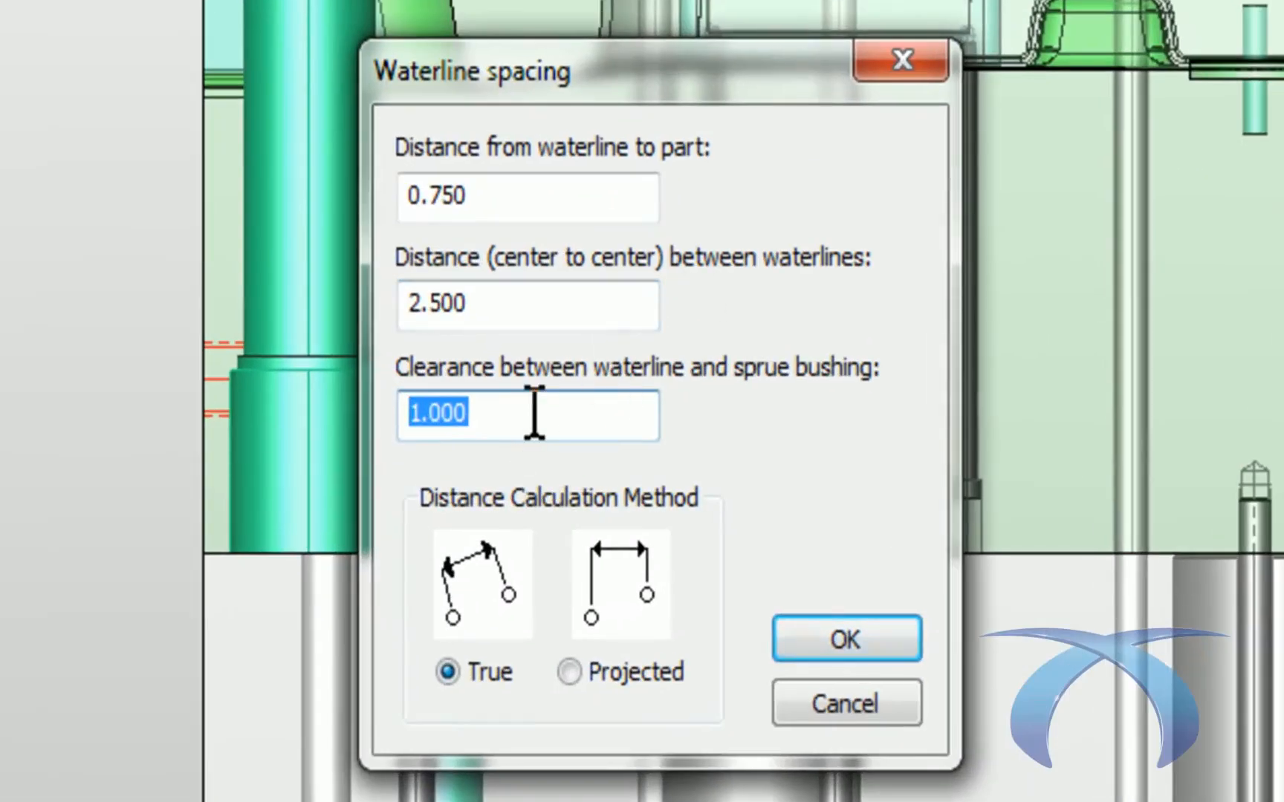
pyautogui.write('.375')
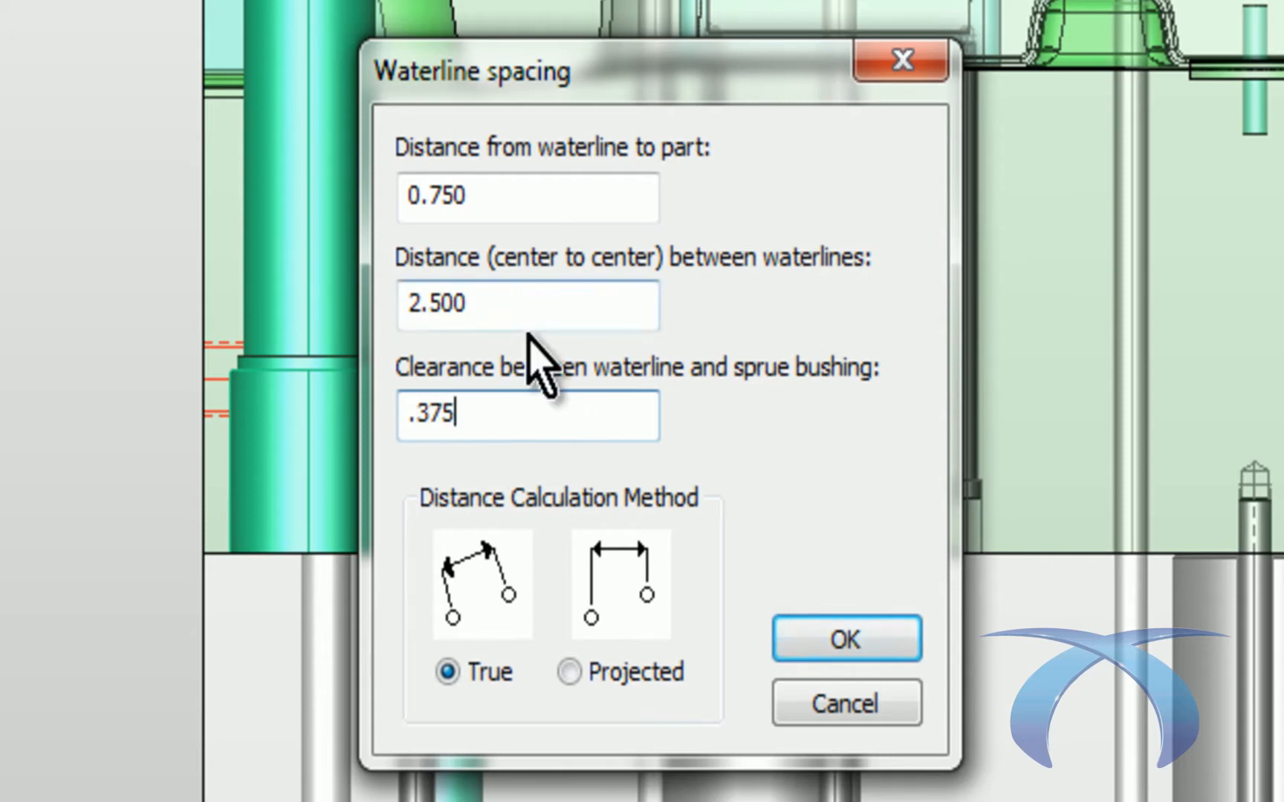
pyautogui.click(611, 295)
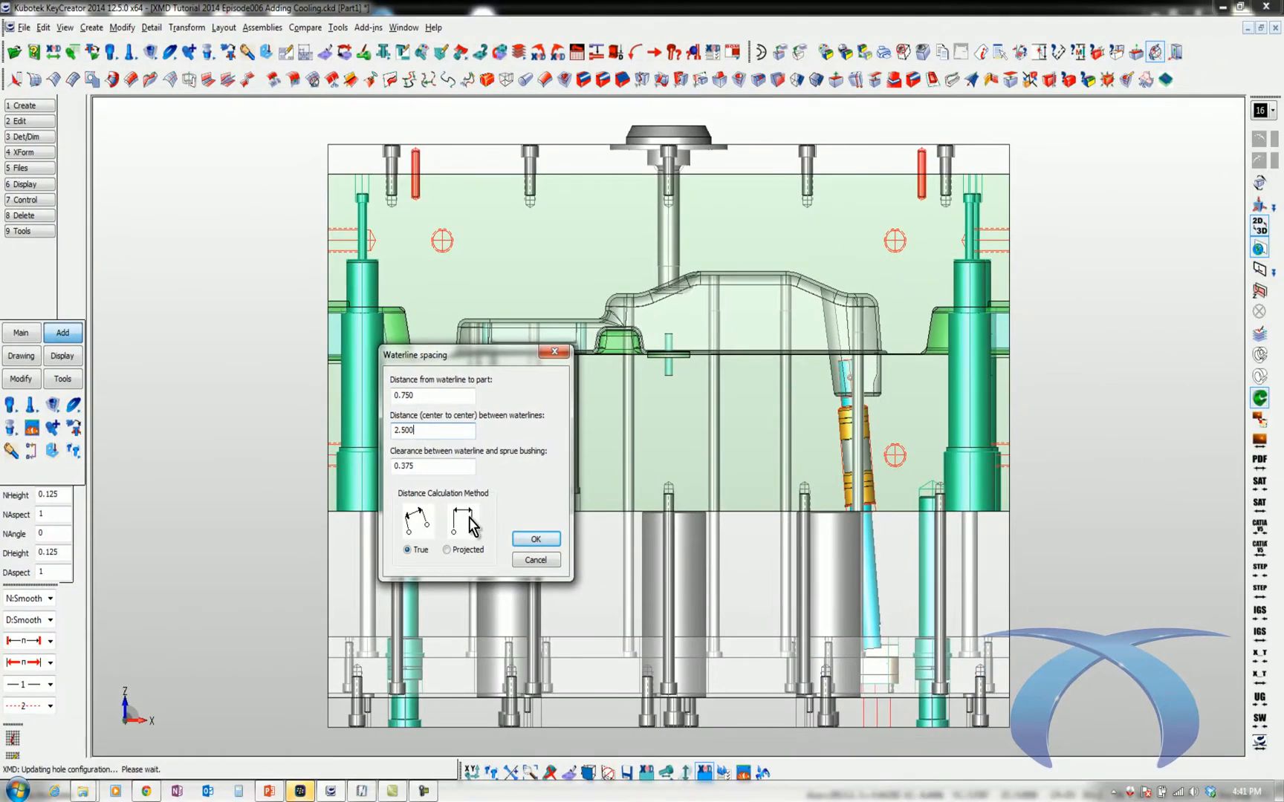
pyautogui.moveTo(498, 355); pyautogui.dragTo(345, 420)
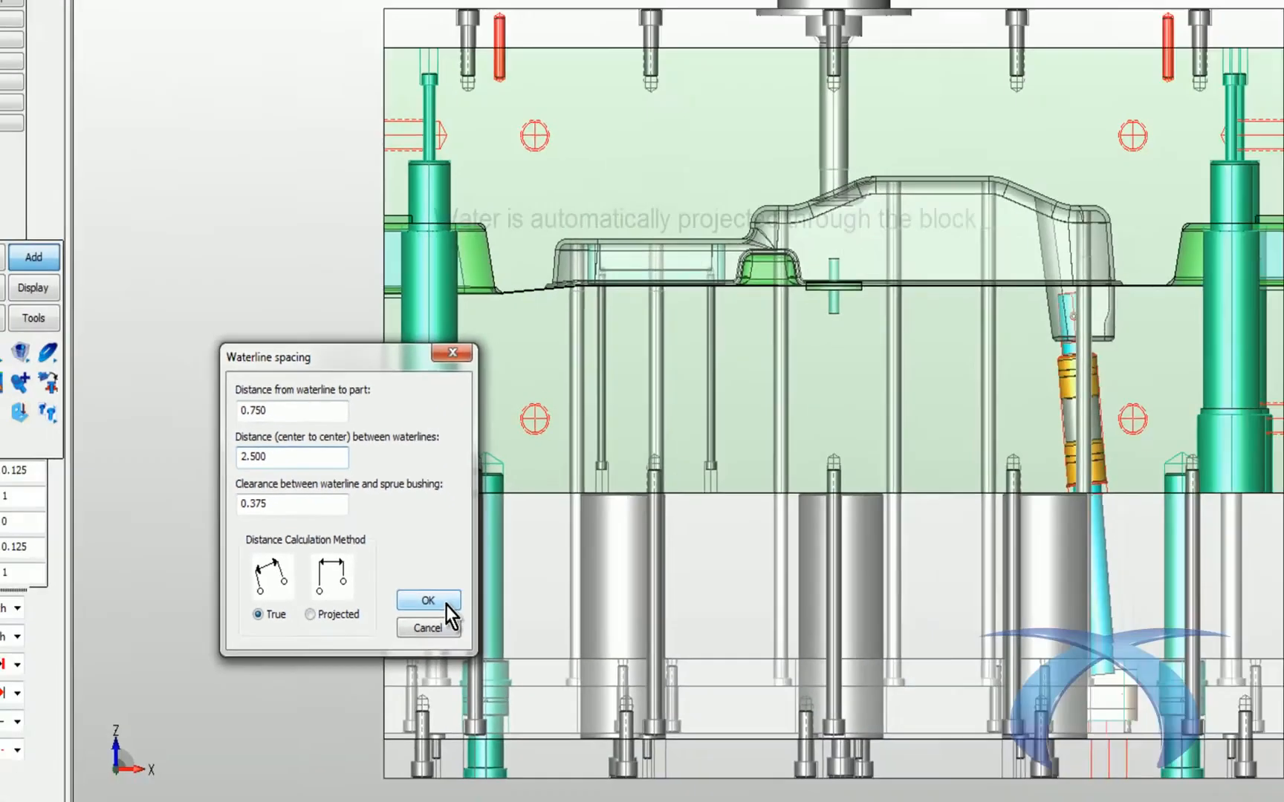
pyautogui.click(445, 605)
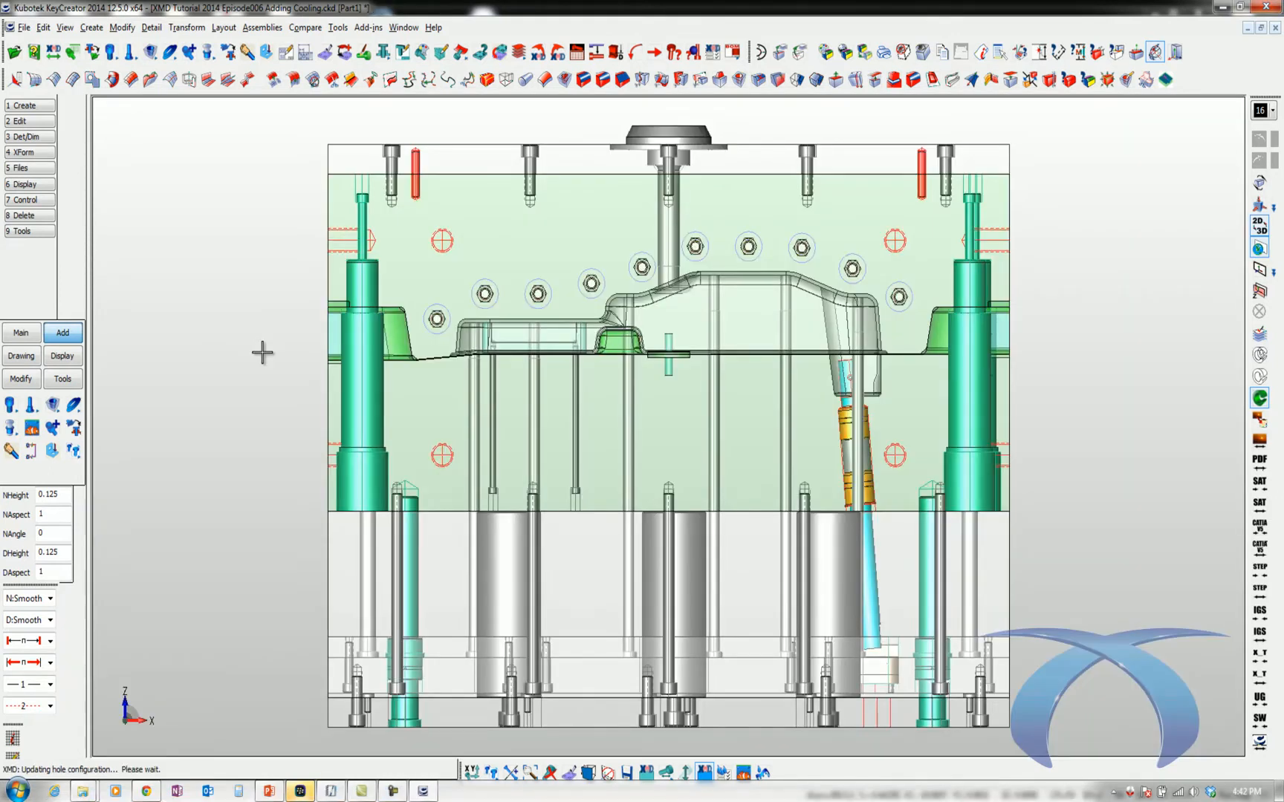
# Copy the rightmost waterline to a position just below it, between the part's side wall and the green interlock.
pyautogui.hotkey('alt', 'w')
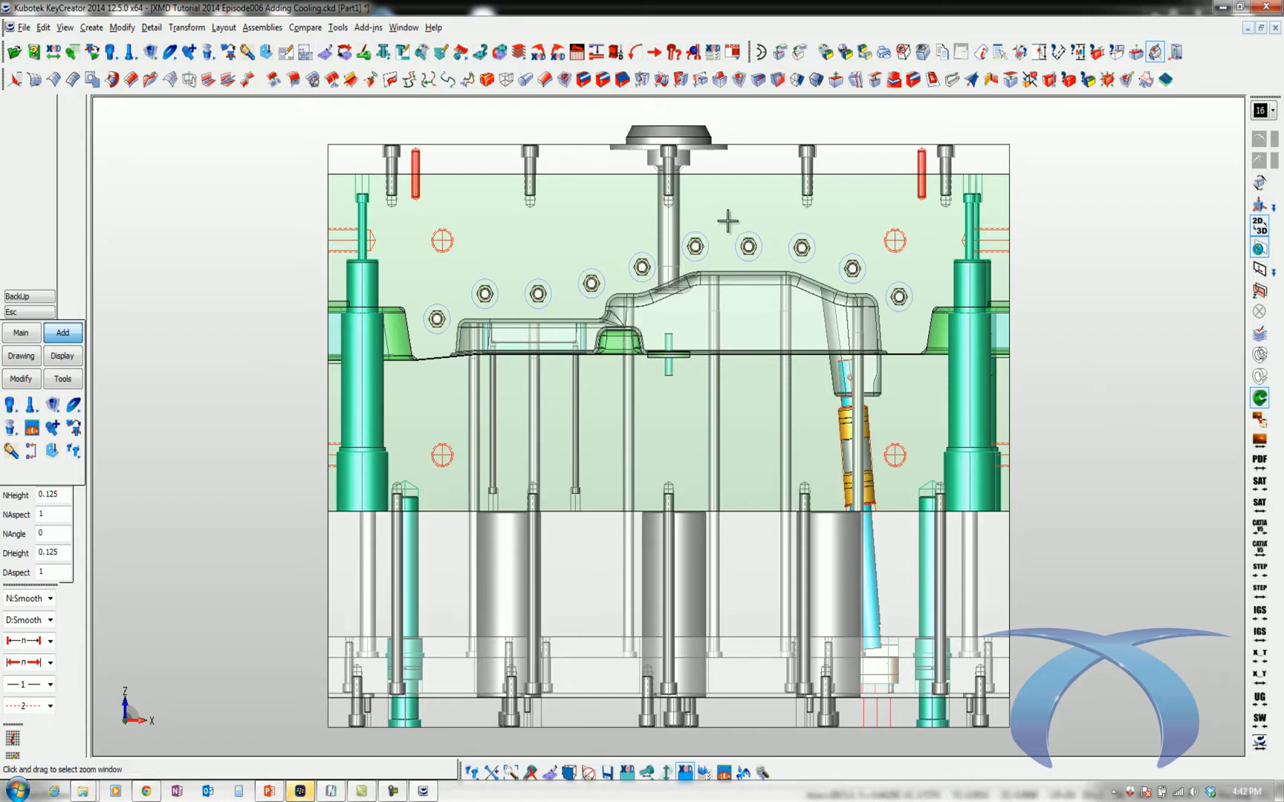
pyautogui.moveTo(746, 203); pyautogui.dragTo(935, 335)
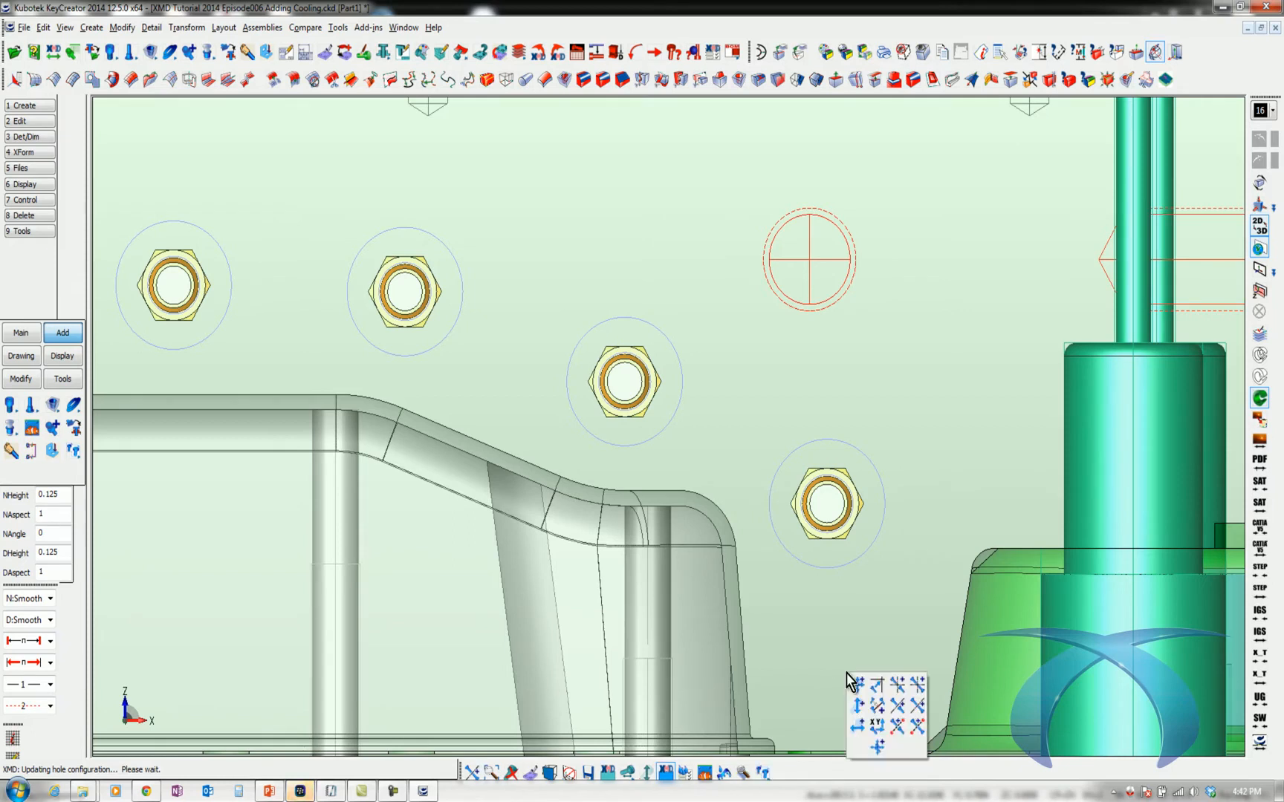
pyautogui.click(854, 564)
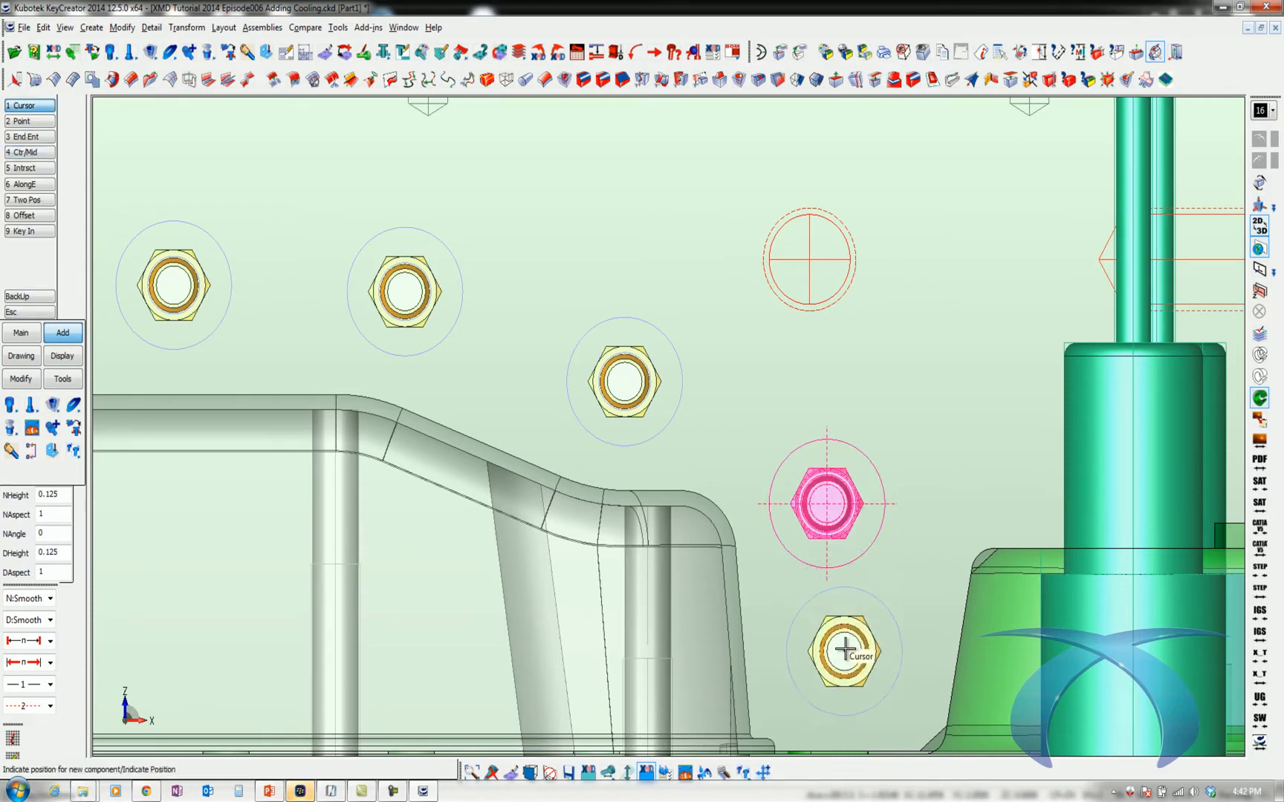
pyautogui.click(848, 665)
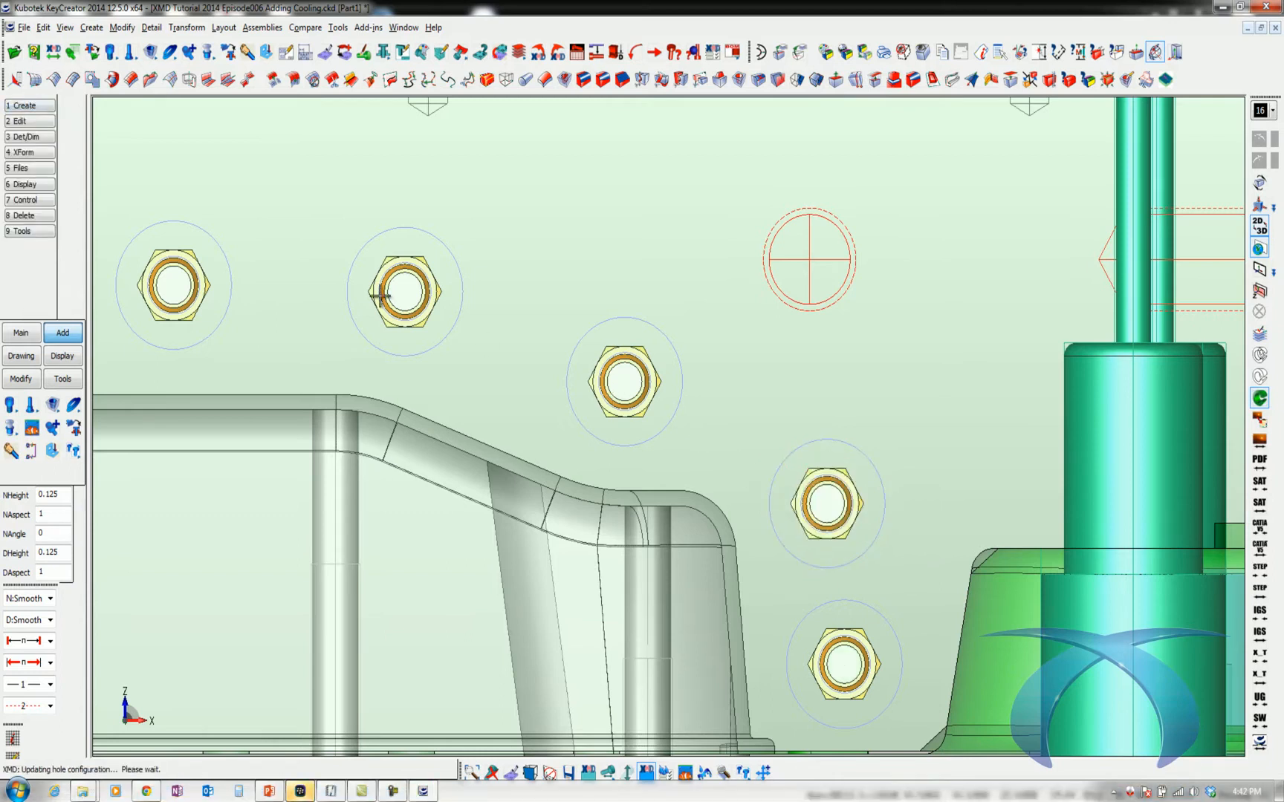
# Move the second waterline in the row slightly left and the third one up and left to even out their spacing.
pyautogui.rightClick(501, 367)
pyautogui.click(510, 381)
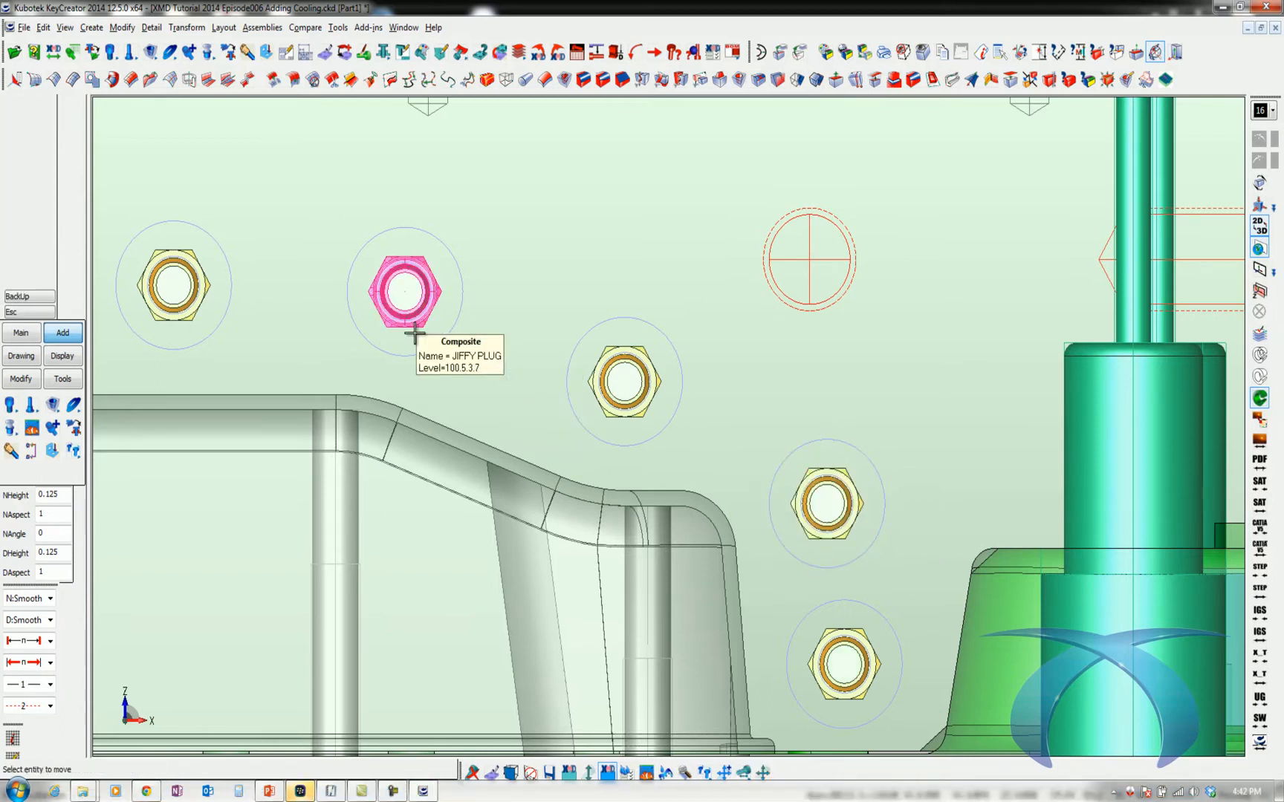
pyautogui.click(396, 351)
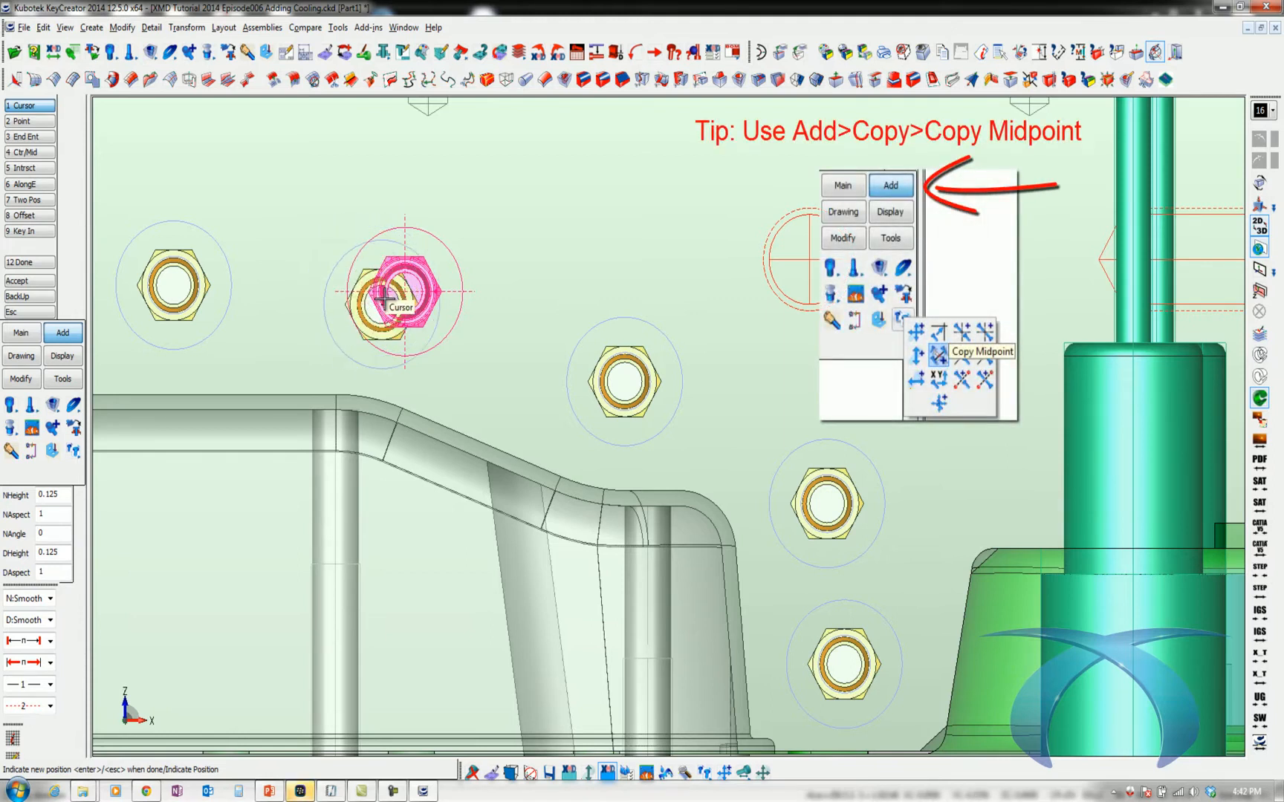
pyautogui.click(385, 293)
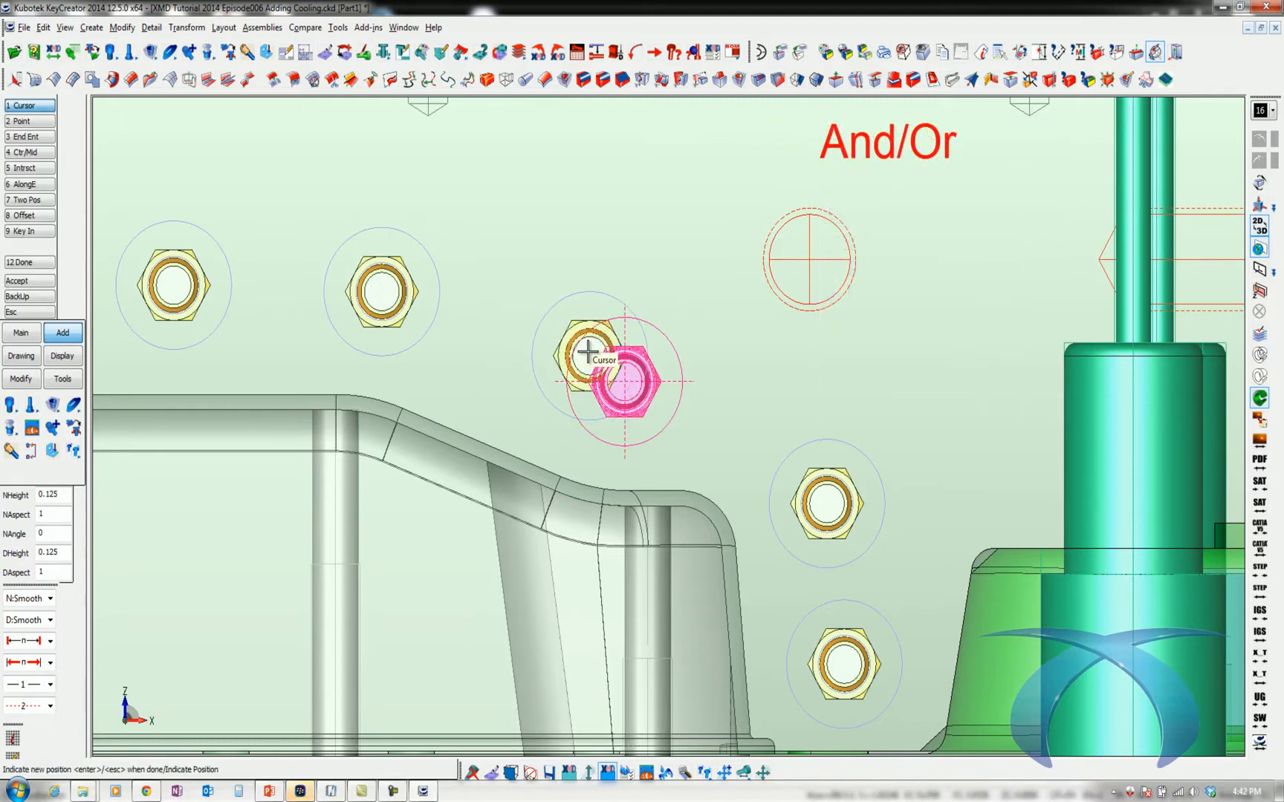
pyautogui.click(586, 351)
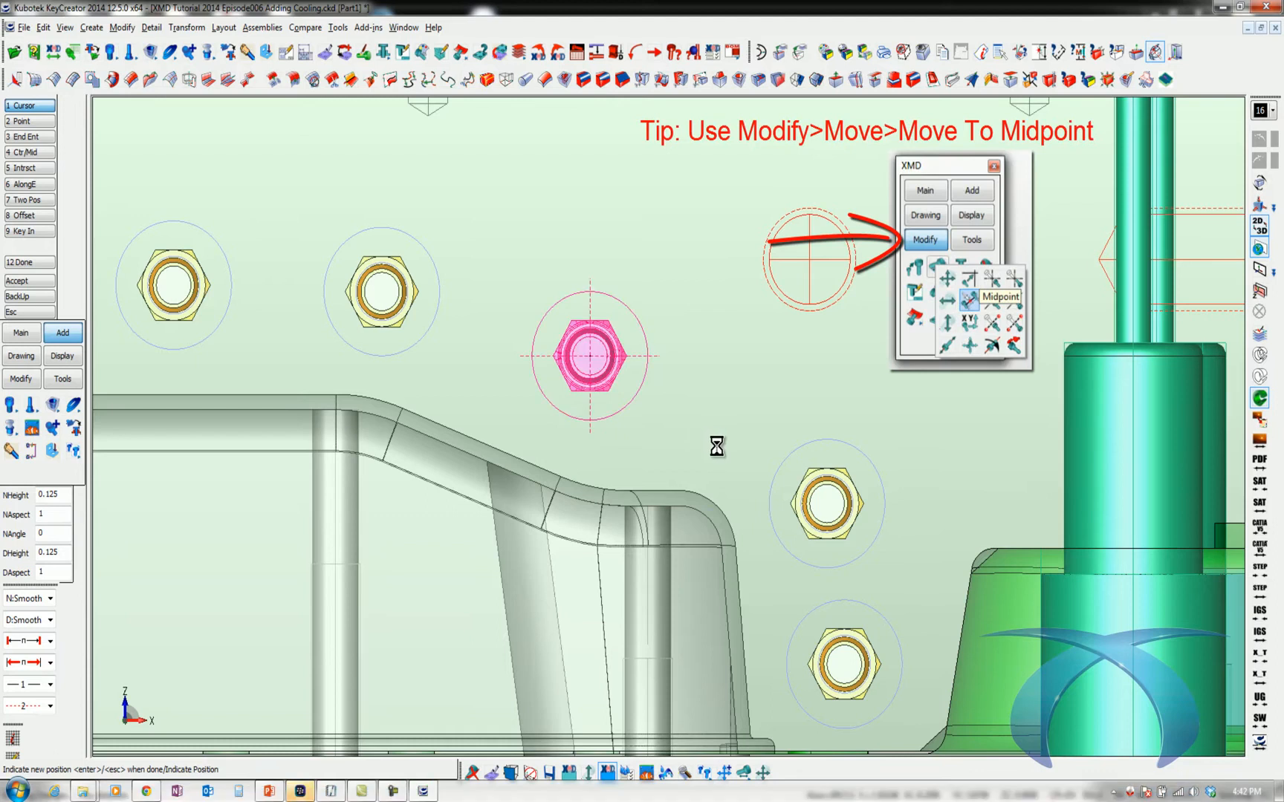
# Move the fourth waterline up and left, outside the part's rounded upper corner, adjusting its spacing to the neighbouring waterlines.
pyautogui.press('Escape')
pyautogui.press('m')
pyautogui.click(763, 467)
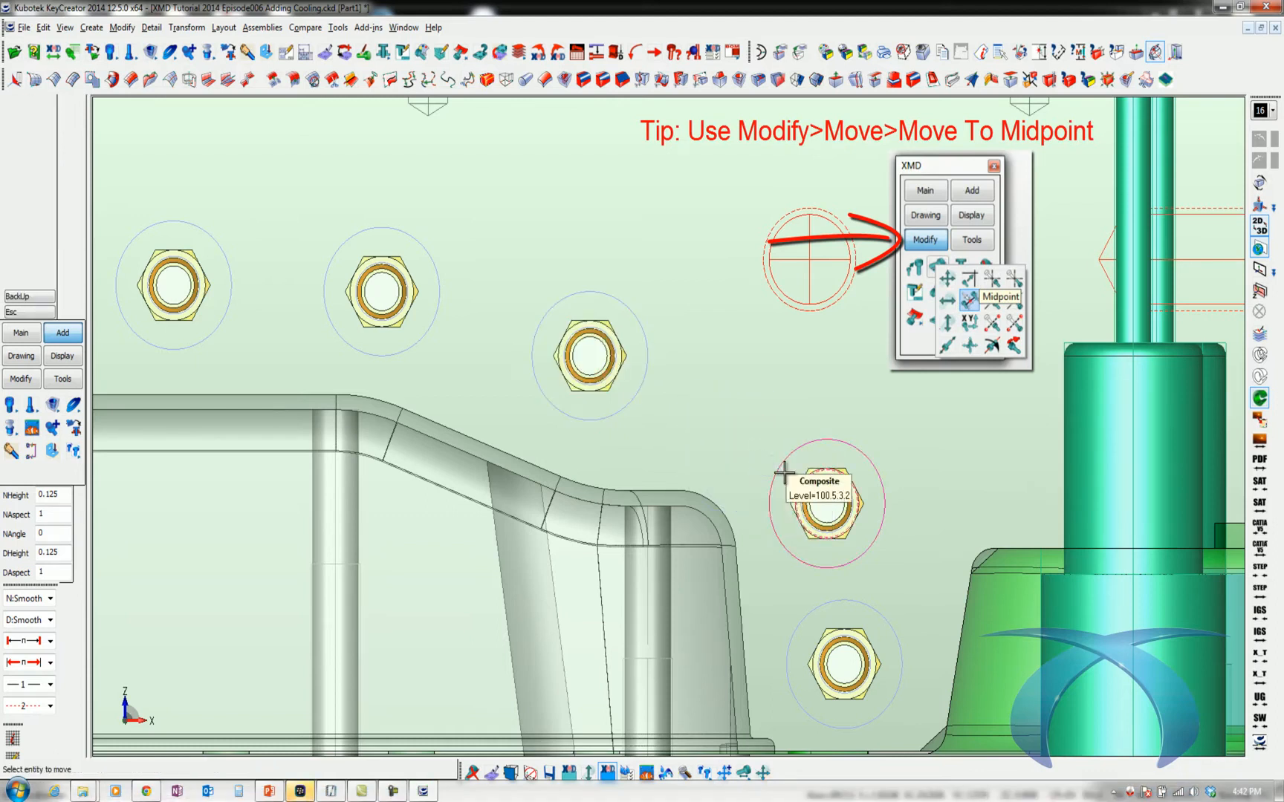
pyautogui.click(785, 473)
pyautogui.press('2')
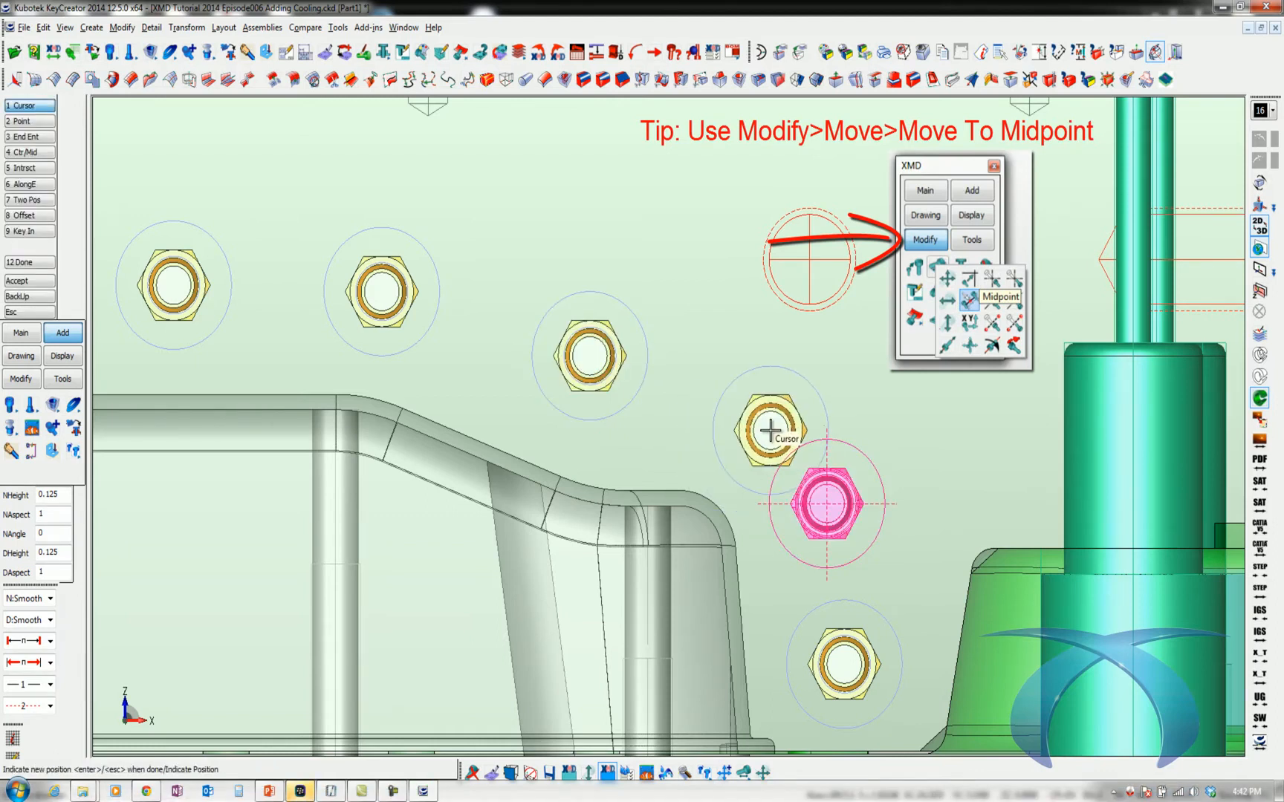
pyautogui.click(775, 422)
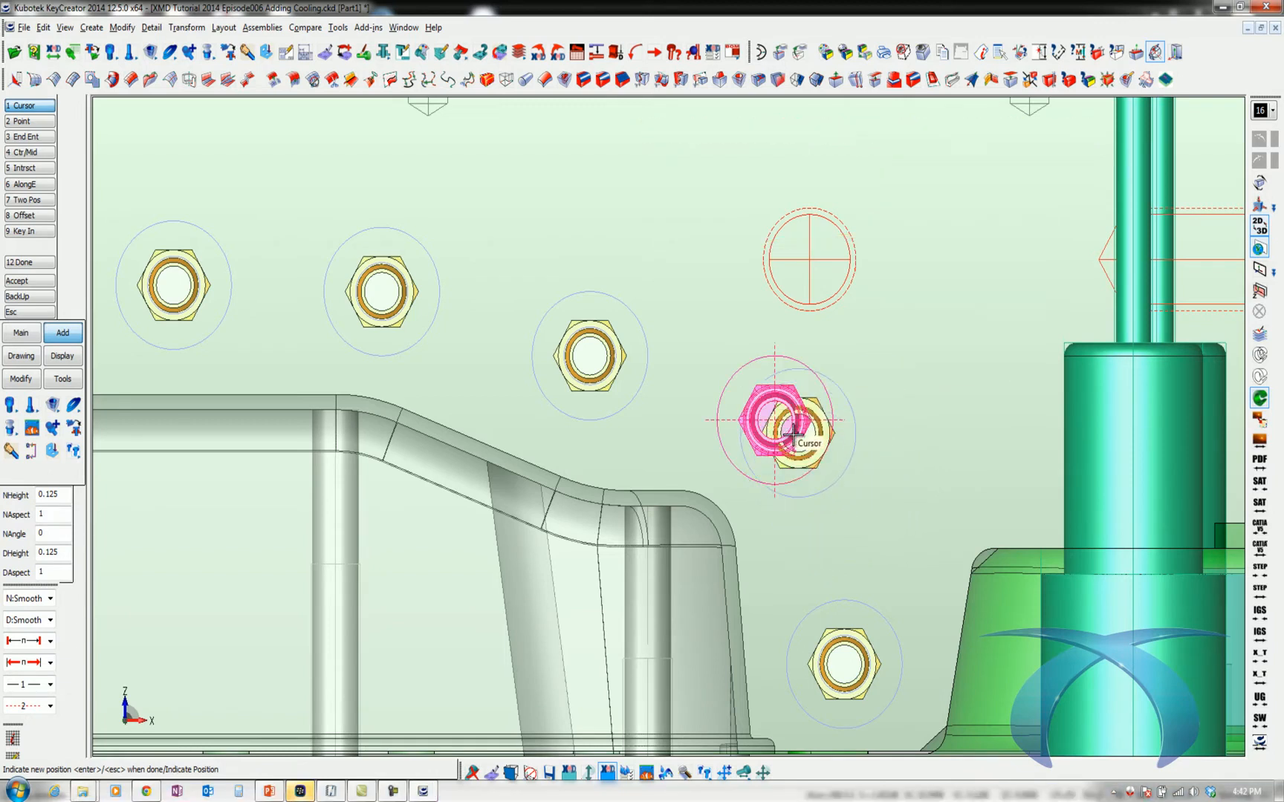
pyautogui.click(787, 432)
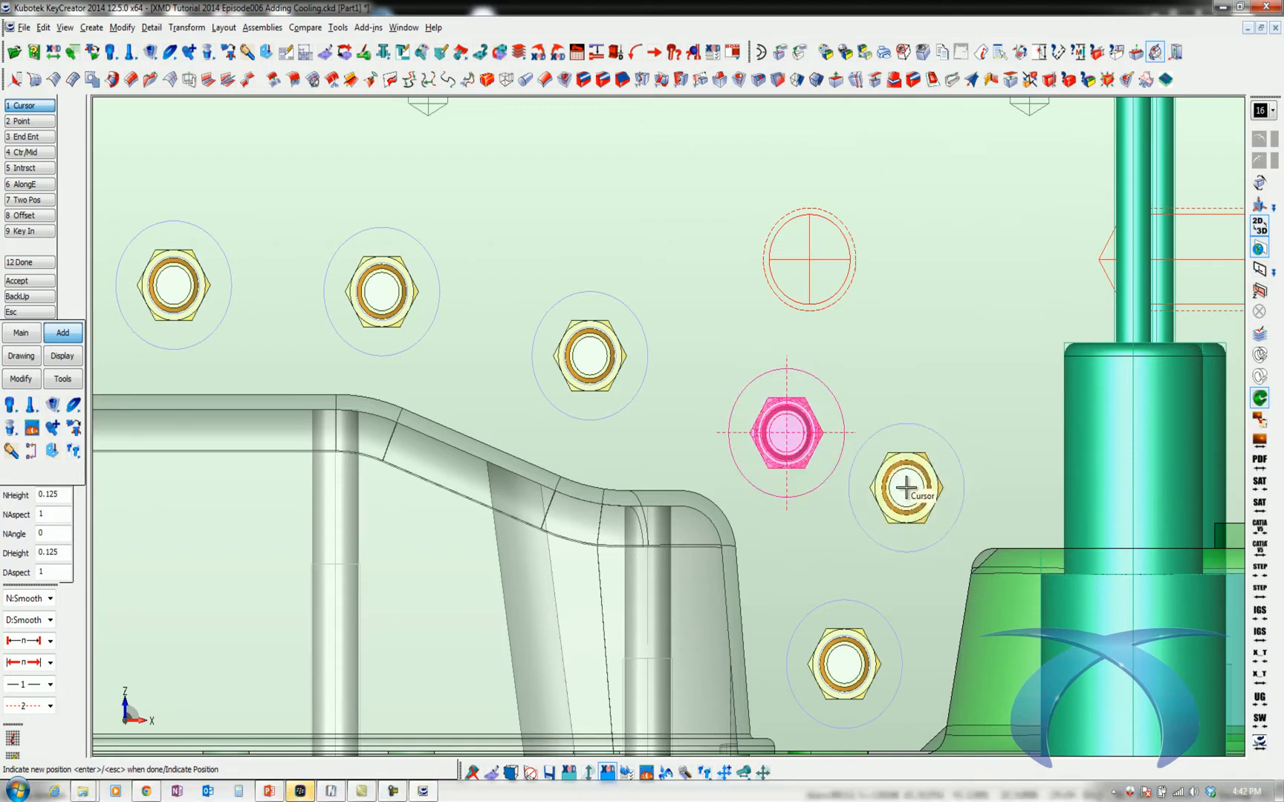
pyautogui.press('Escape')
# Display only the CAVITY BLOCK plate together with its components.
pyautogui.hotkey('alt', 'a')
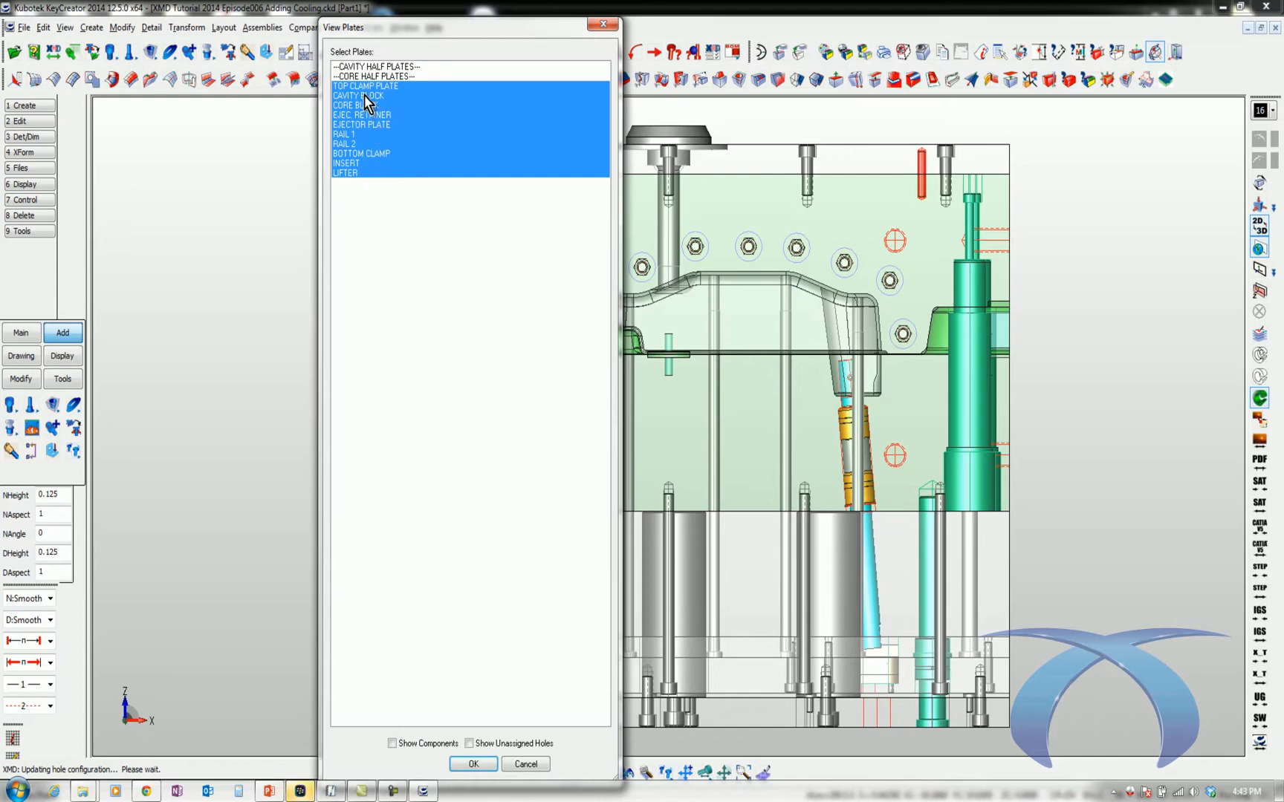
pyautogui.click(364, 96)
pyautogui.click(413, 743)
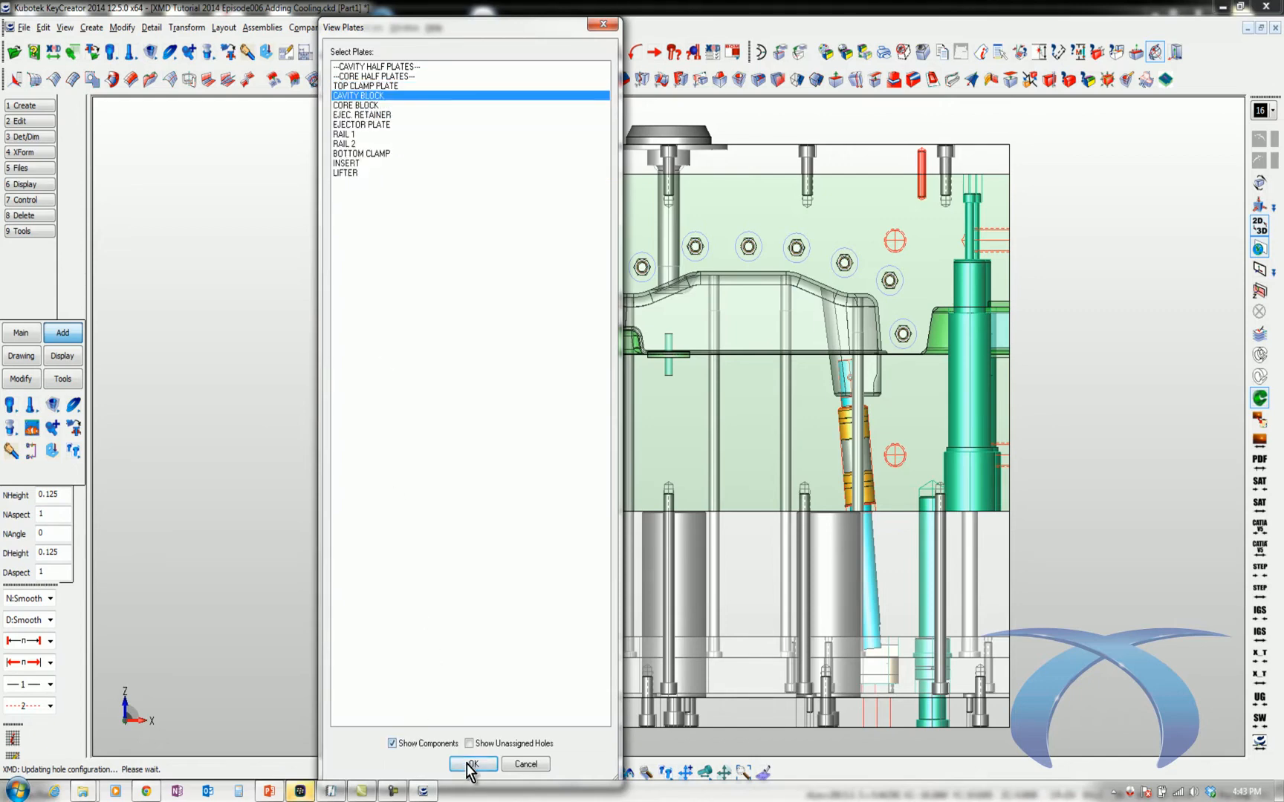
pyautogui.click(471, 763)
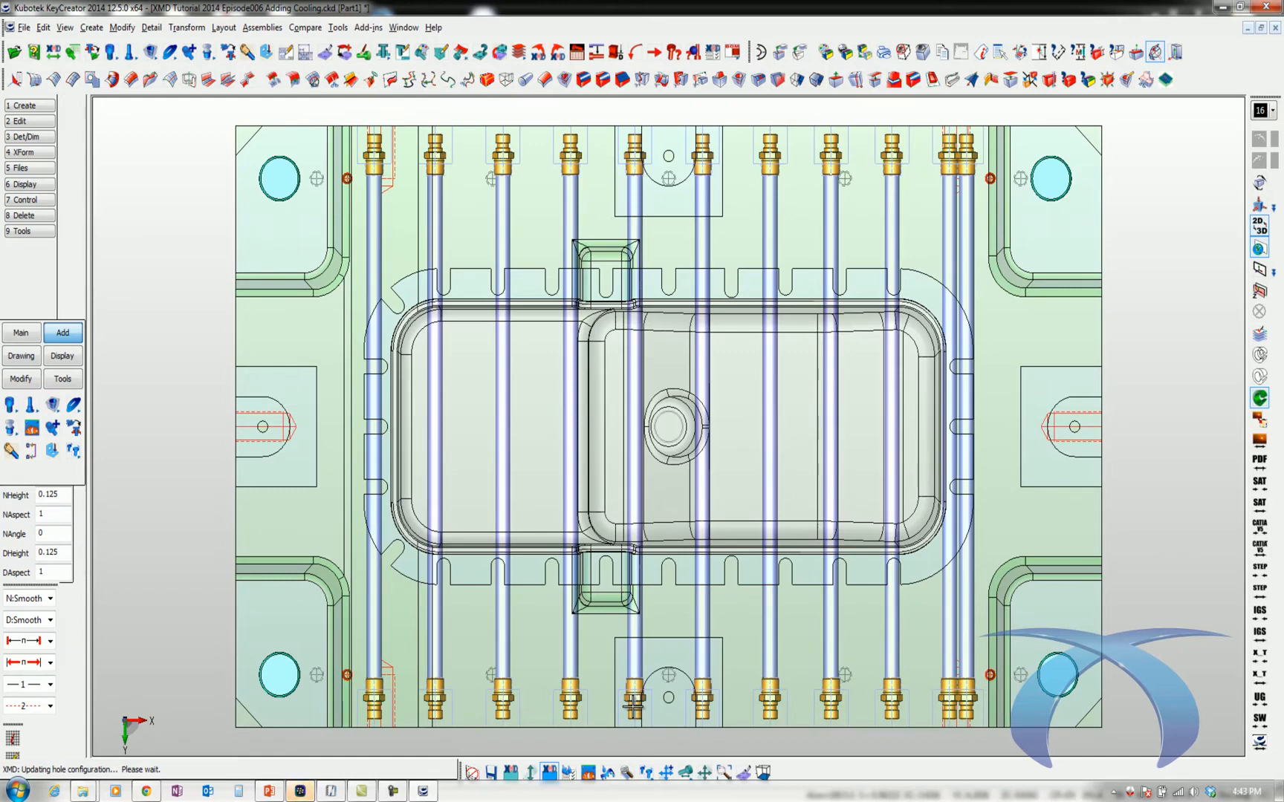
# Add bubblers to the cavity block on five adjacent waterlines, in a row just outside the part's lower edge.
pyautogui.hotkey('alt', 'w')
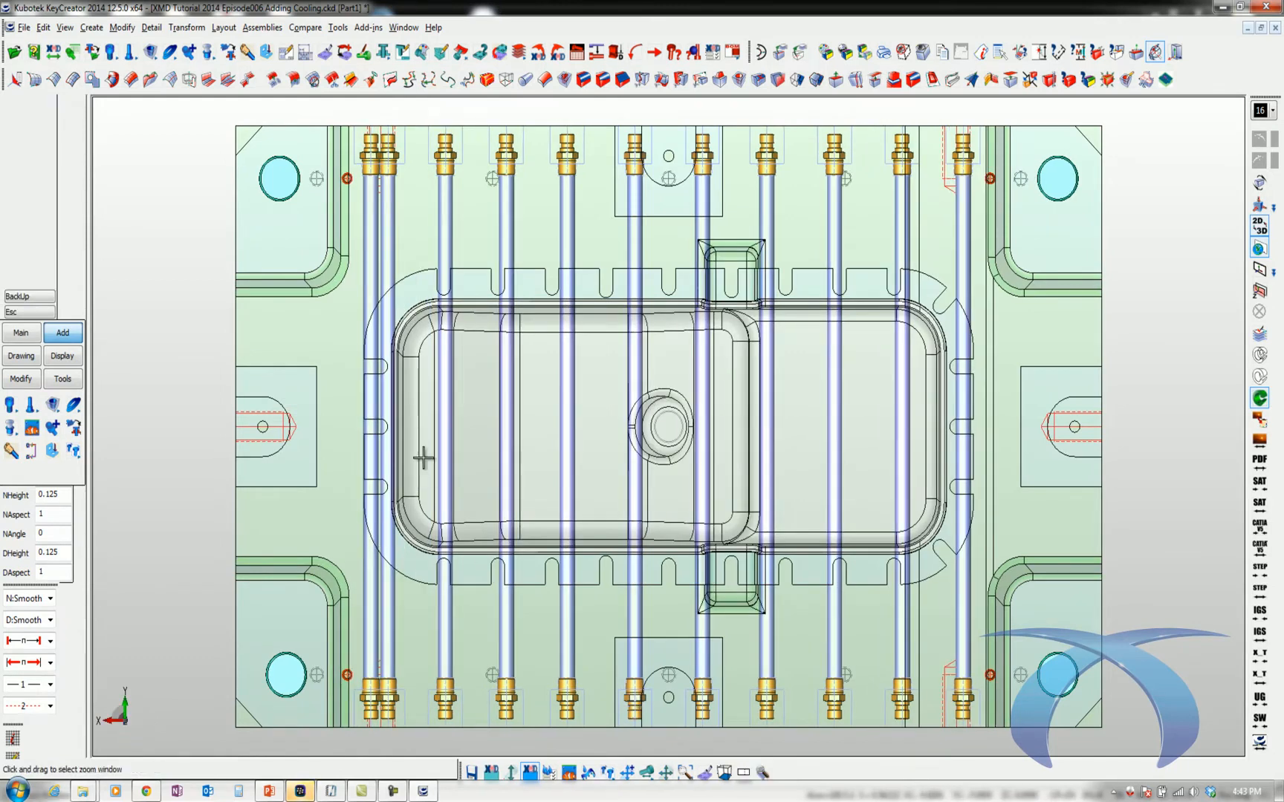
pyautogui.moveTo(362, 413); pyautogui.dragTo(918, 697)
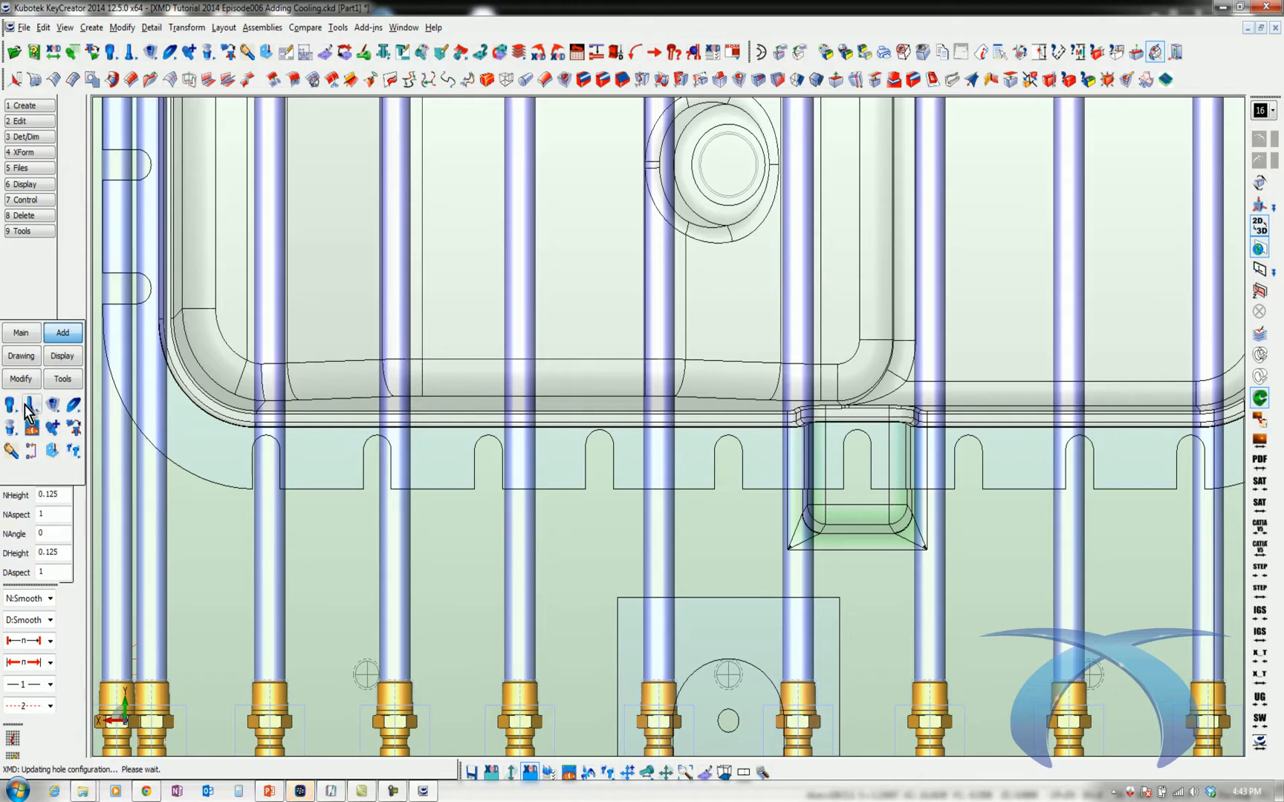
pyautogui.click(29, 432)
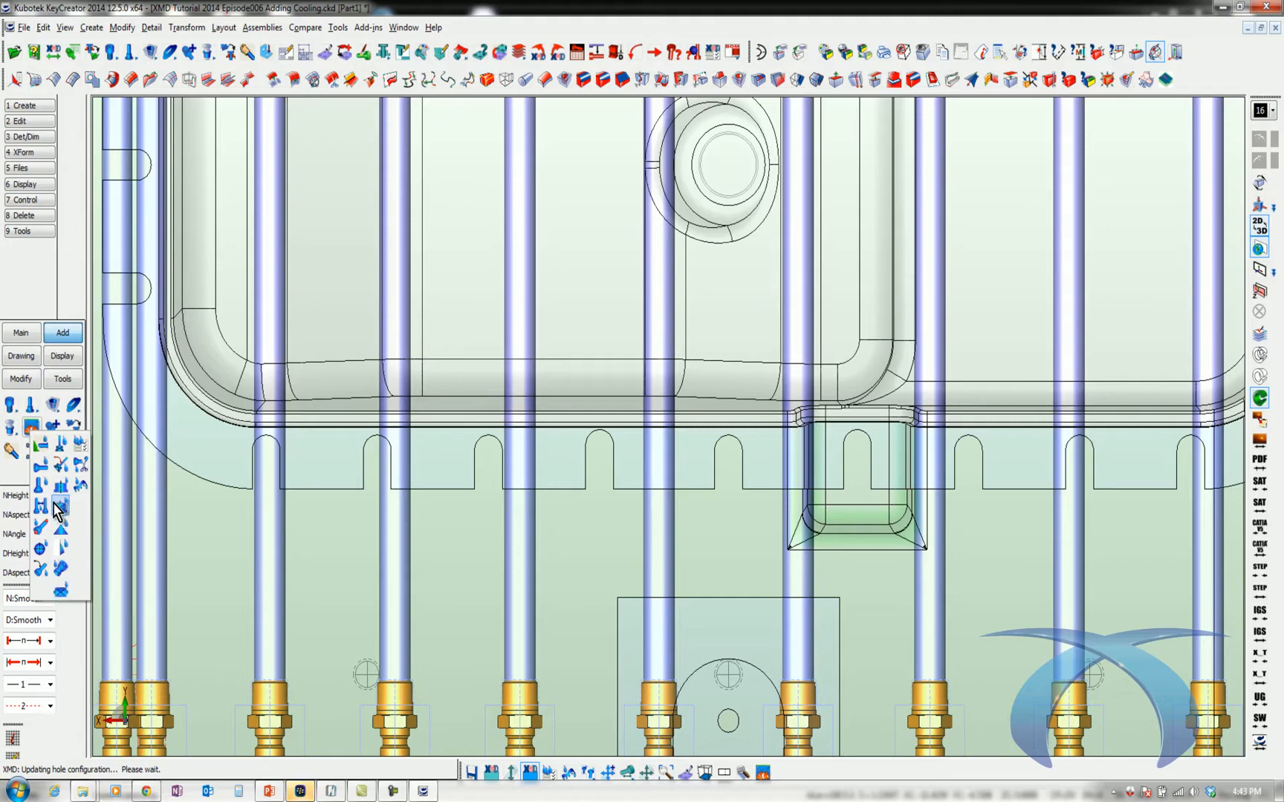
pyautogui.click(62, 445)
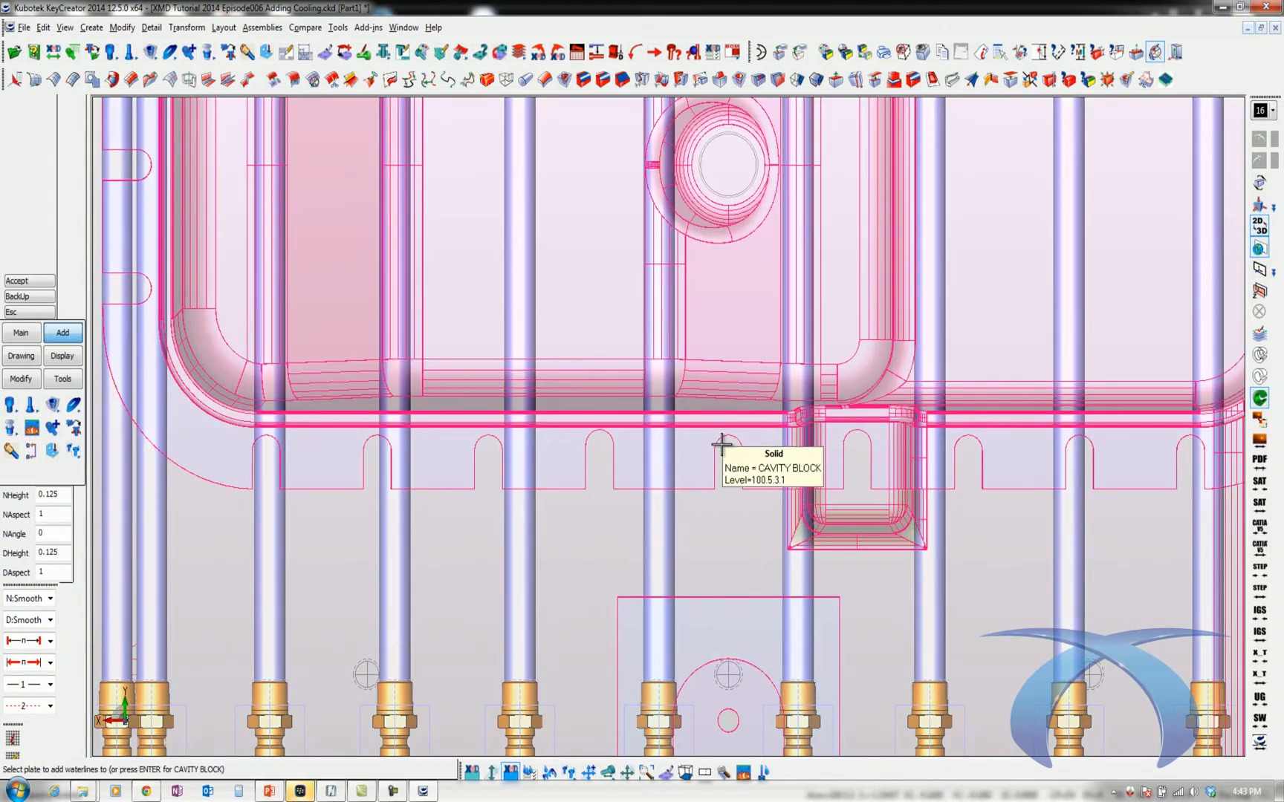
pyautogui.click(722, 444)
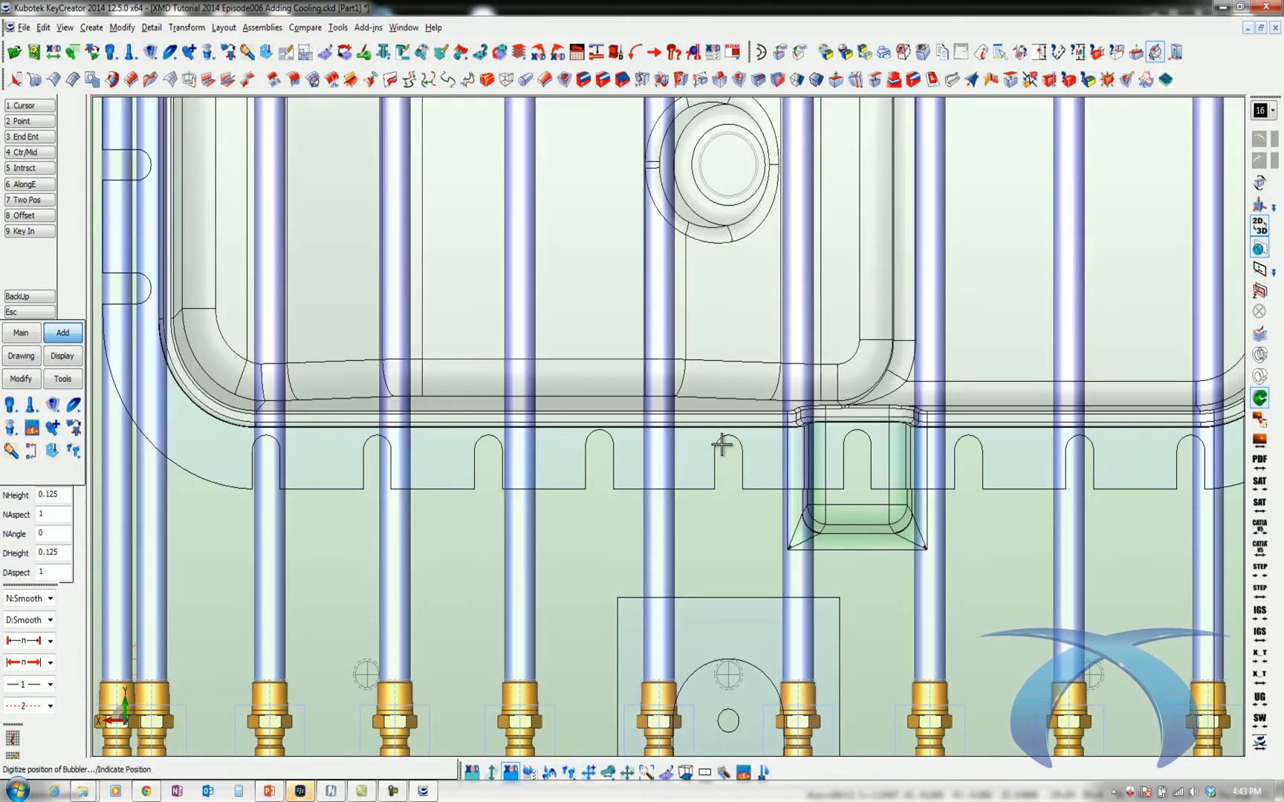
pyautogui.click(797, 484)
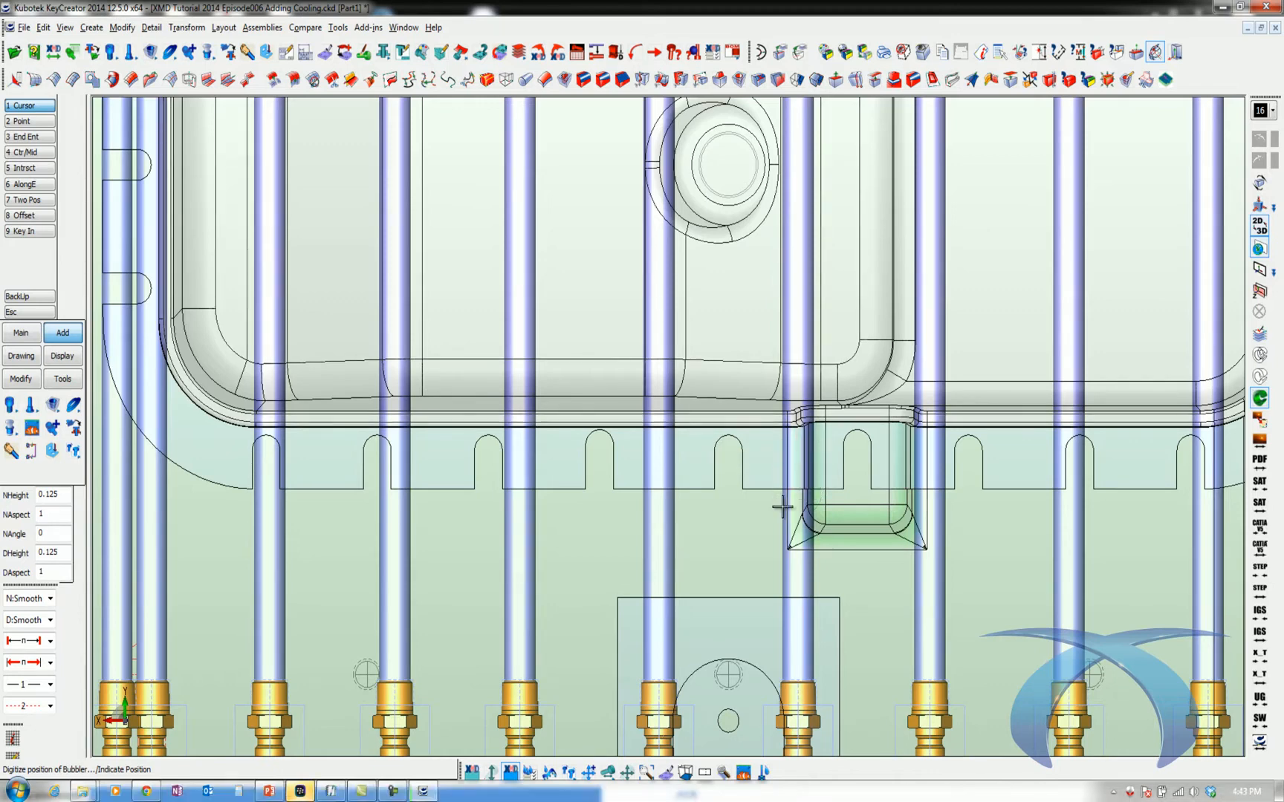
pyautogui.click(653, 486)
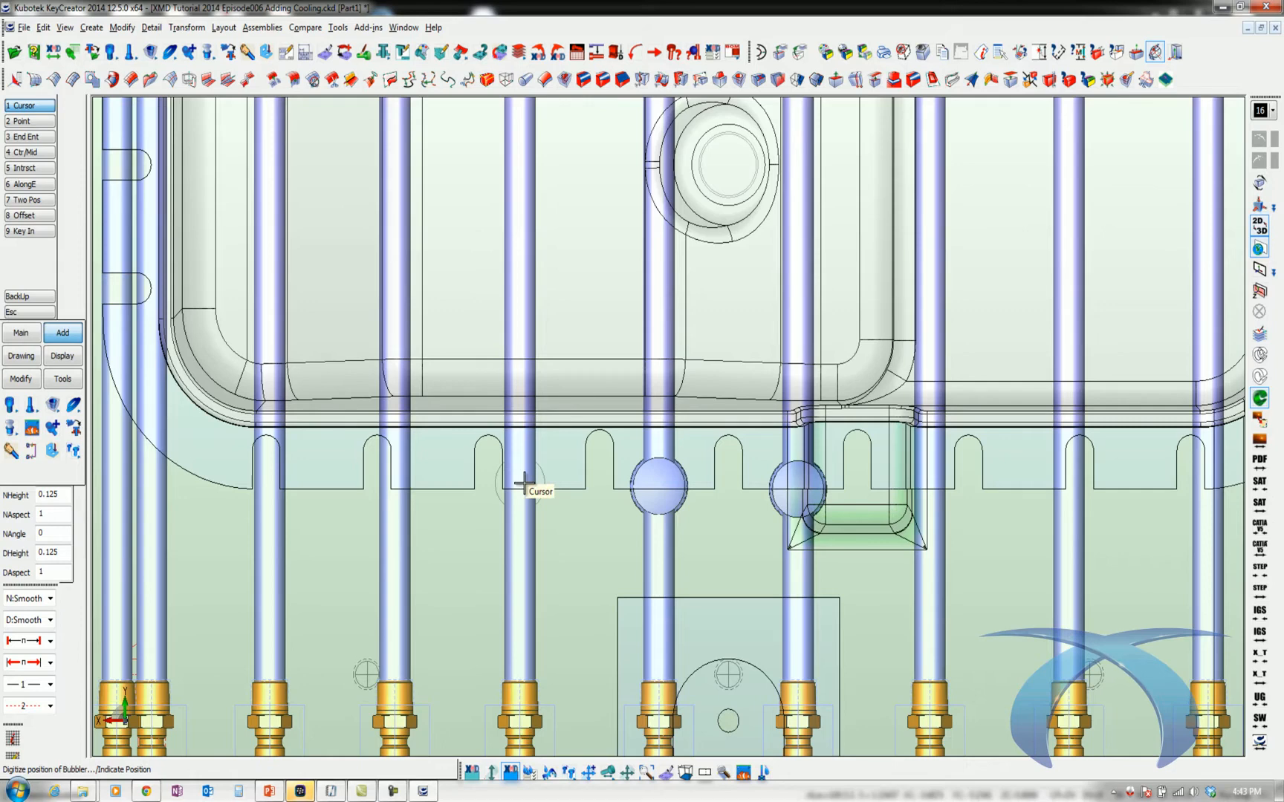
pyautogui.click(520, 488)
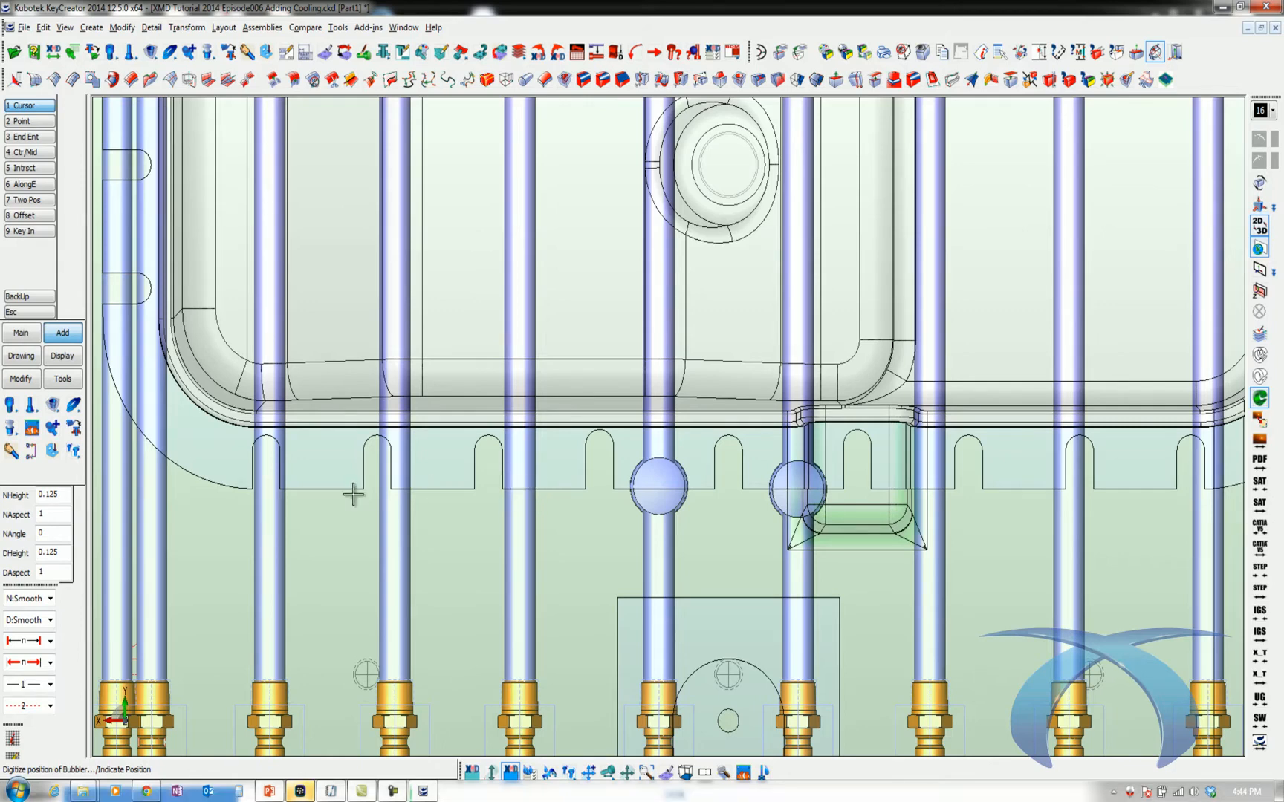
pyautogui.click(390, 487)
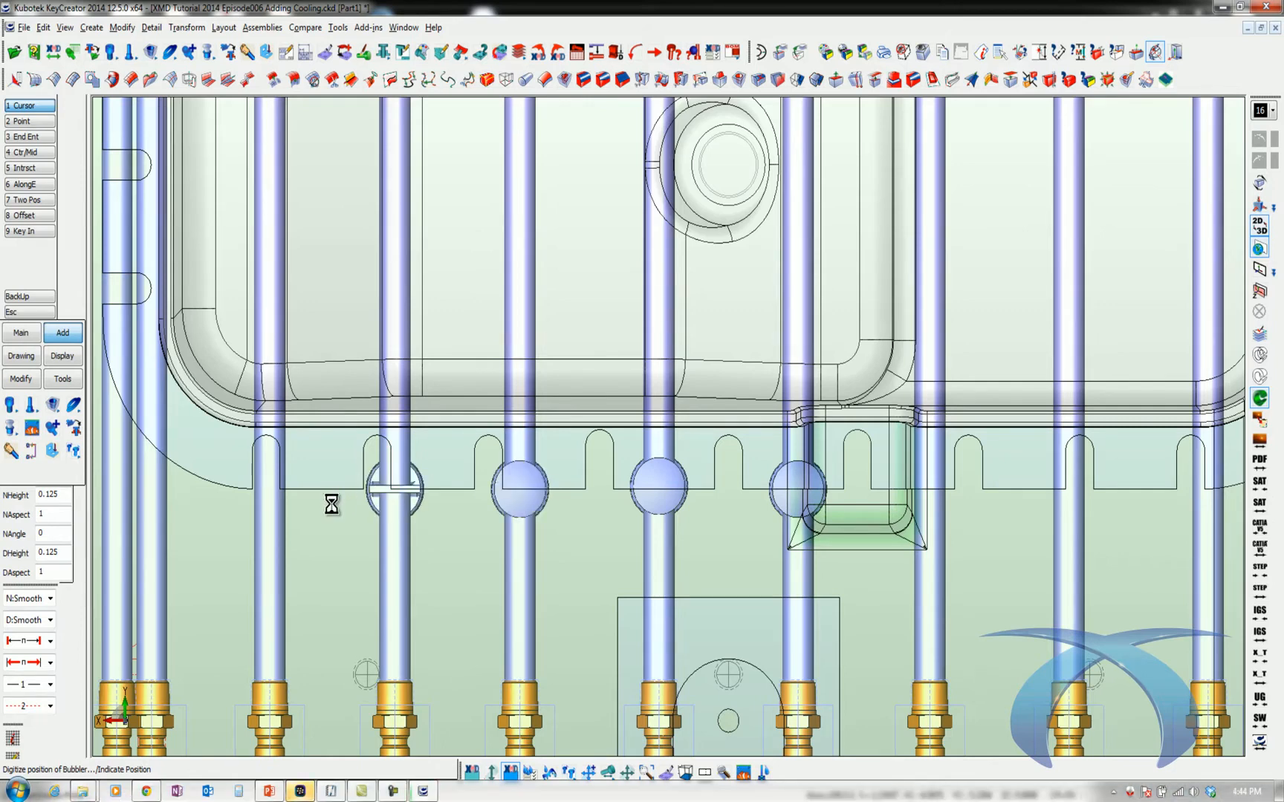
pyautogui.click(271, 491)
pyautogui.hotkey('alt', 'a')
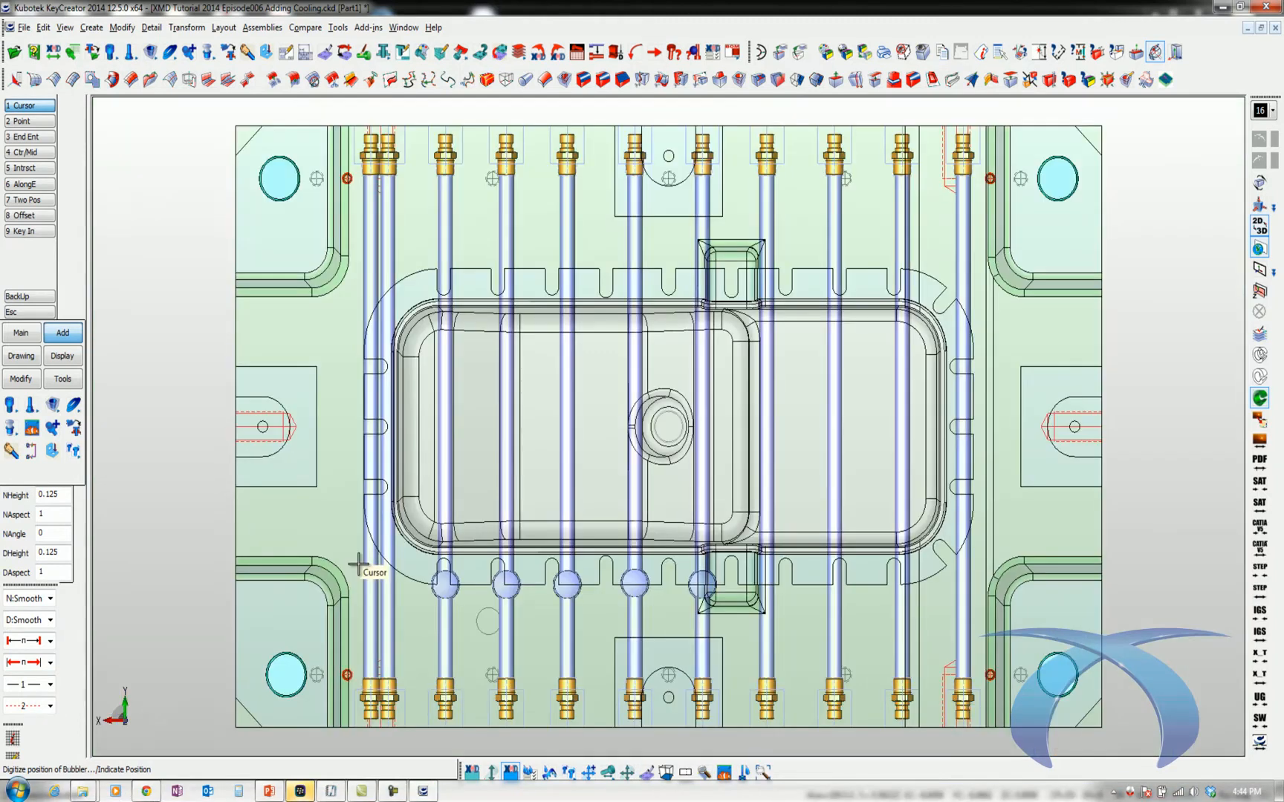
pyautogui.press('Escape')
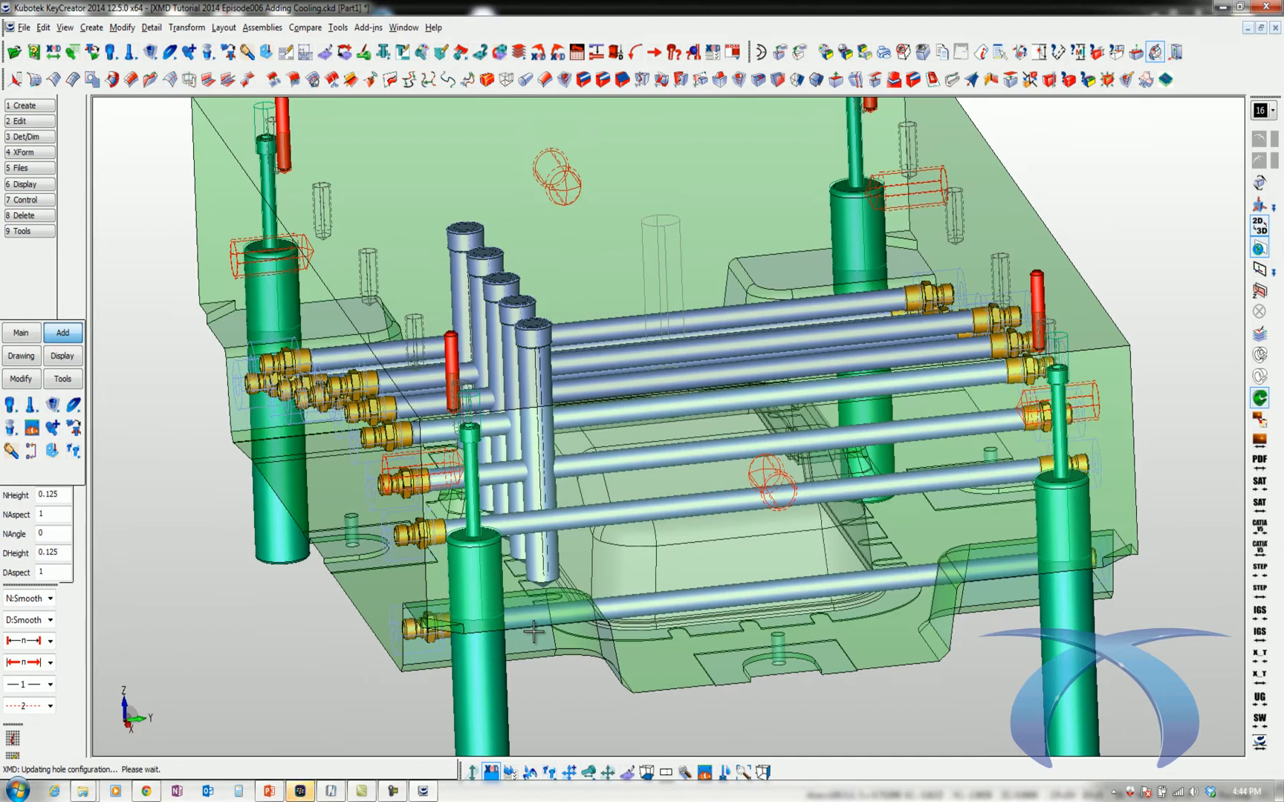
# Try the Tip Component command on the front bubbler, angling its lower end toward the quick connects with a 15-degree snap angle.
pyautogui.hotkey('alt', '5')
pyautogui.hotkey('alt', 'w')
pyautogui.moveTo(388, 159); pyautogui.dragTo(642, 537)
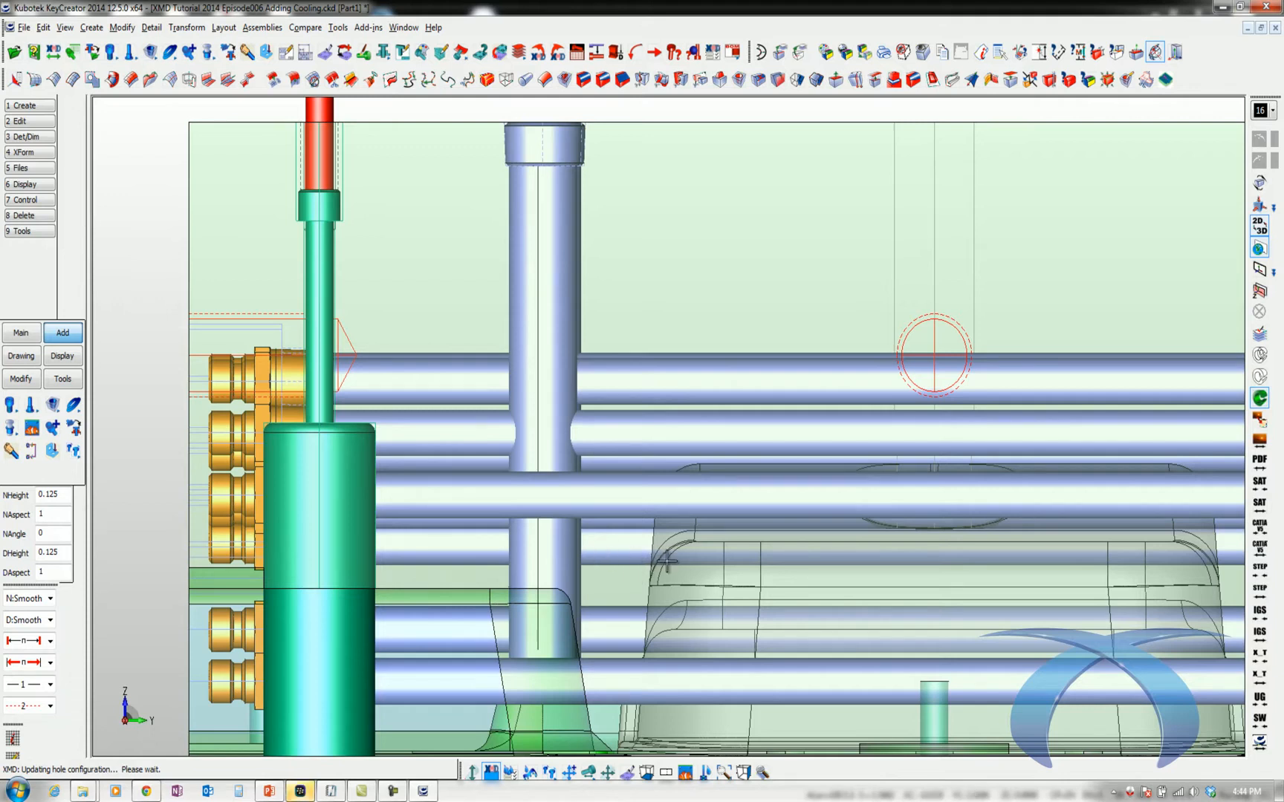
pyautogui.click(24, 379)
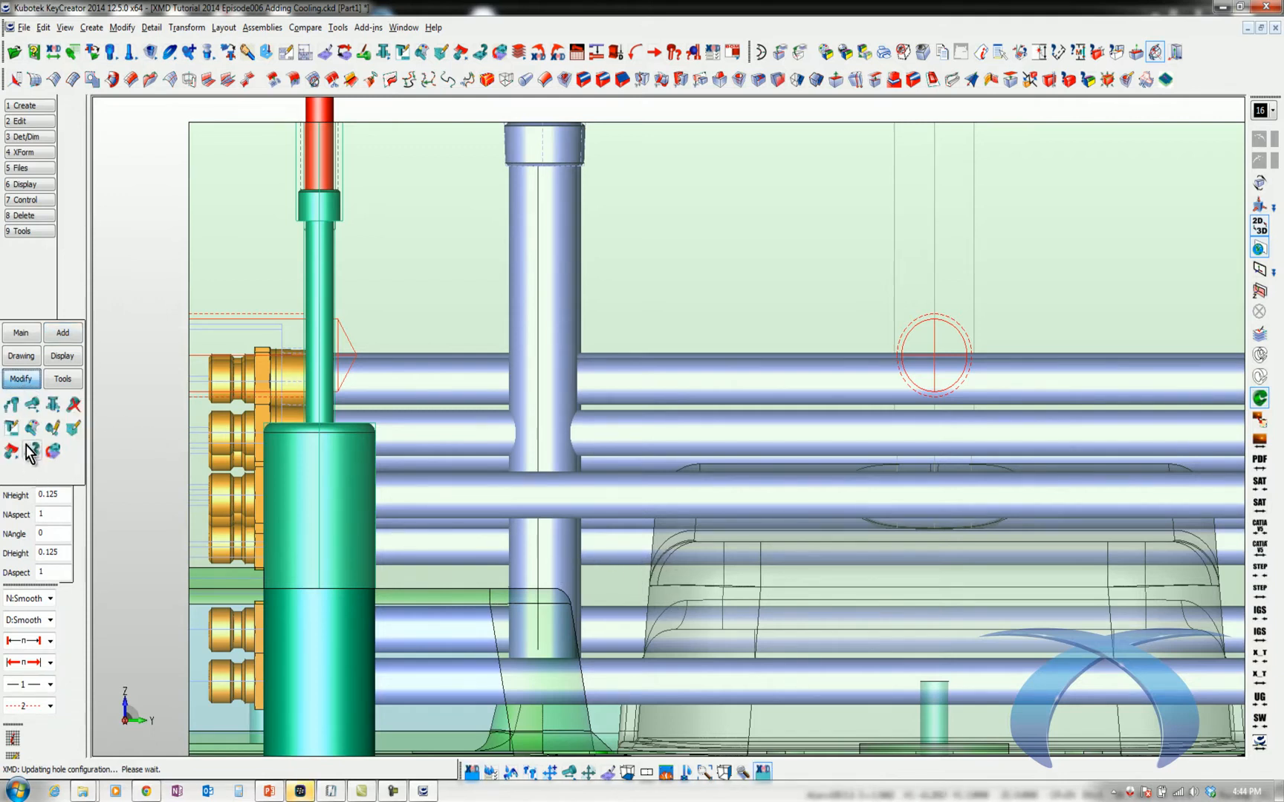
pyautogui.click(32, 403)
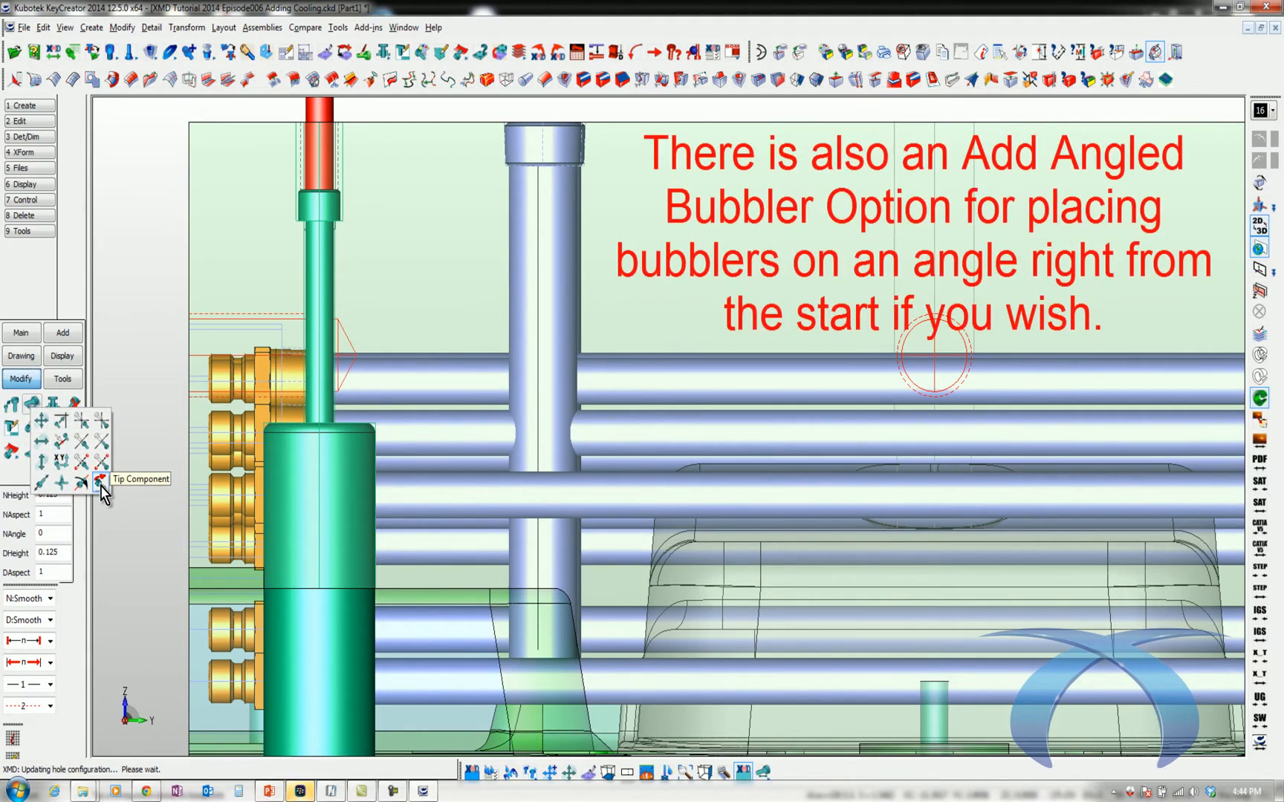
pyautogui.click(102, 490)
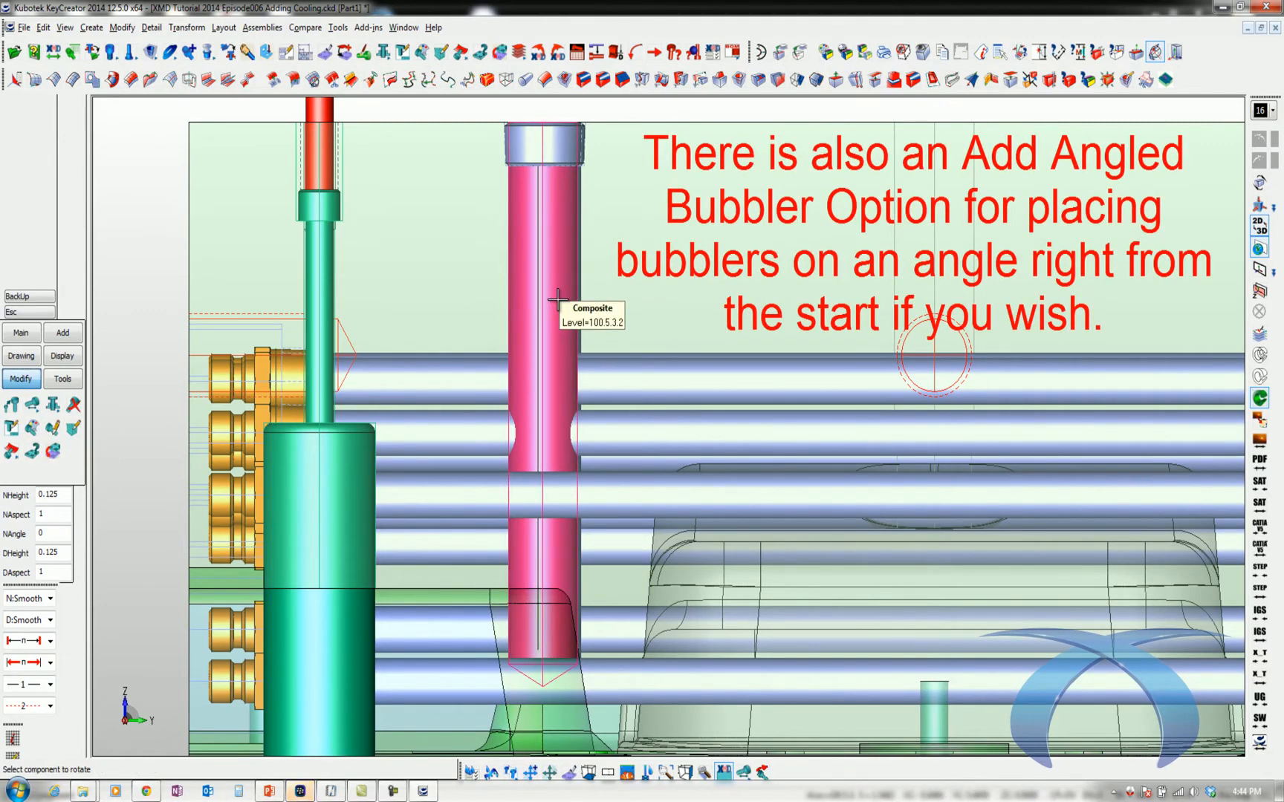
pyautogui.click(557, 301)
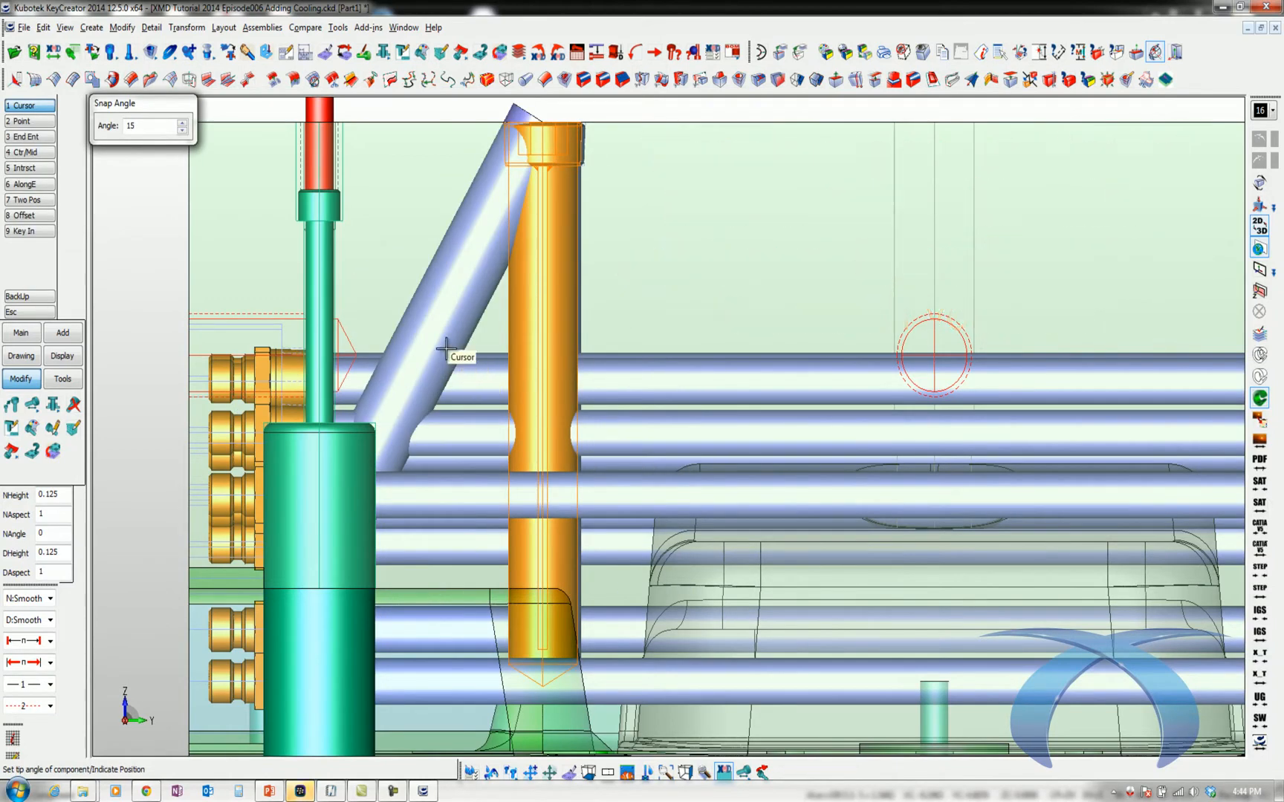
pyautogui.click(444, 344)
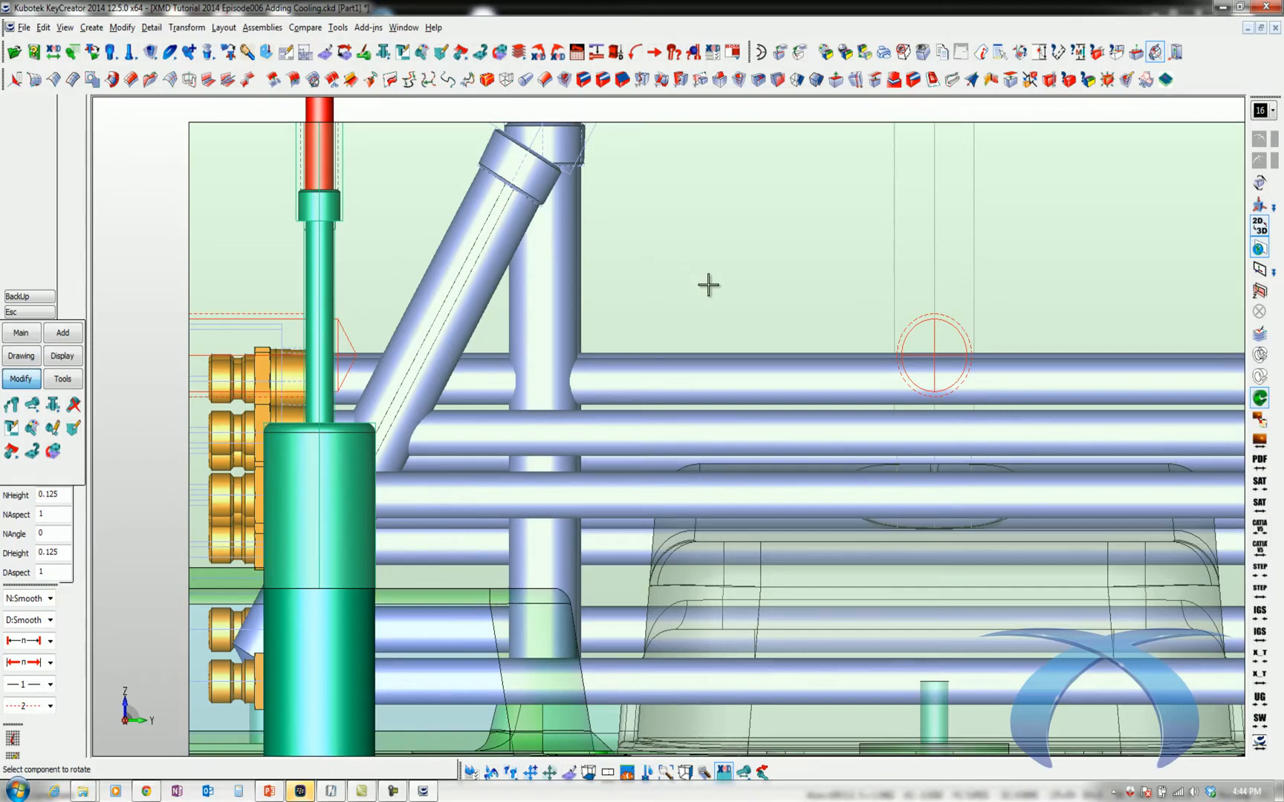
pyautogui.press('Escape')
pyautogui.moveTo(722, 278); pyautogui.dragTo(531, 529, button='middle')
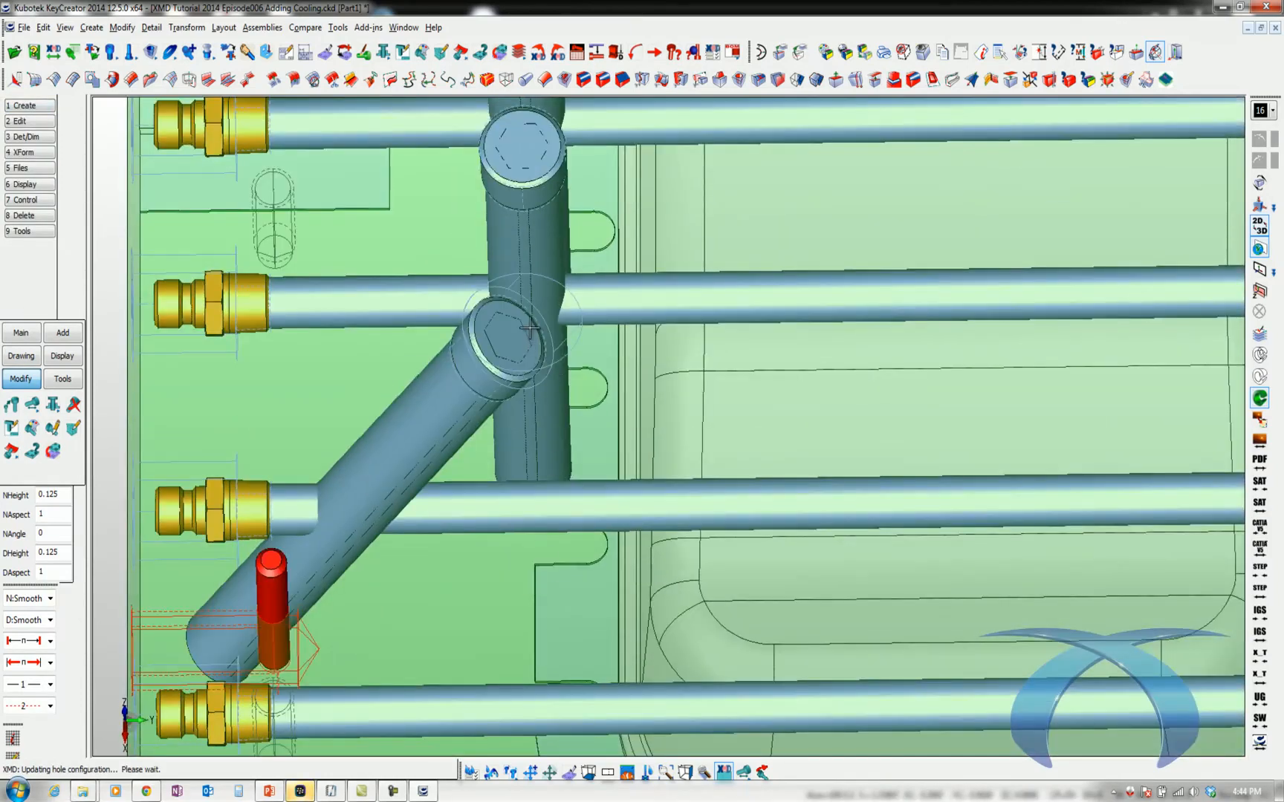
pyautogui.scroll(-4, 532, 328)
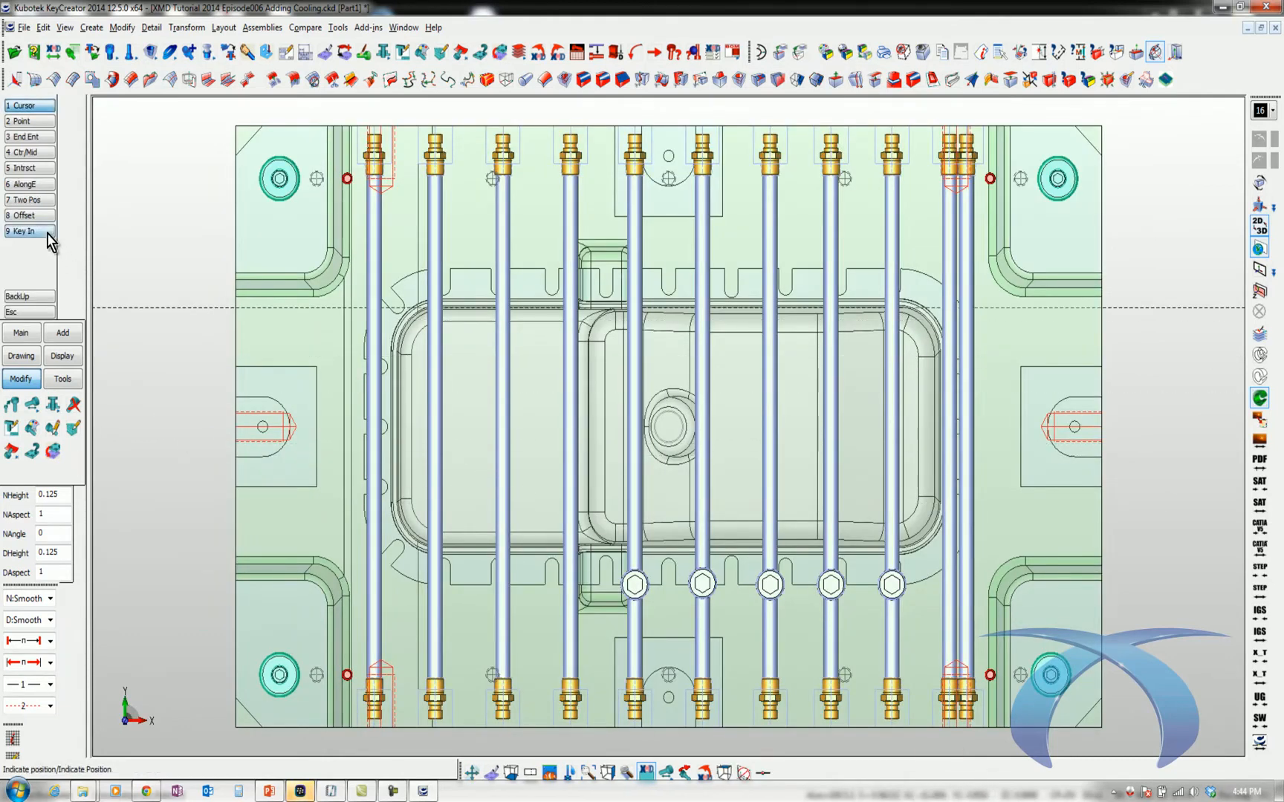
# Mirror-copy the row of five bubblers about a horizontal construction line through the centre of the cavity block.
pyautogui.click(317, 374)
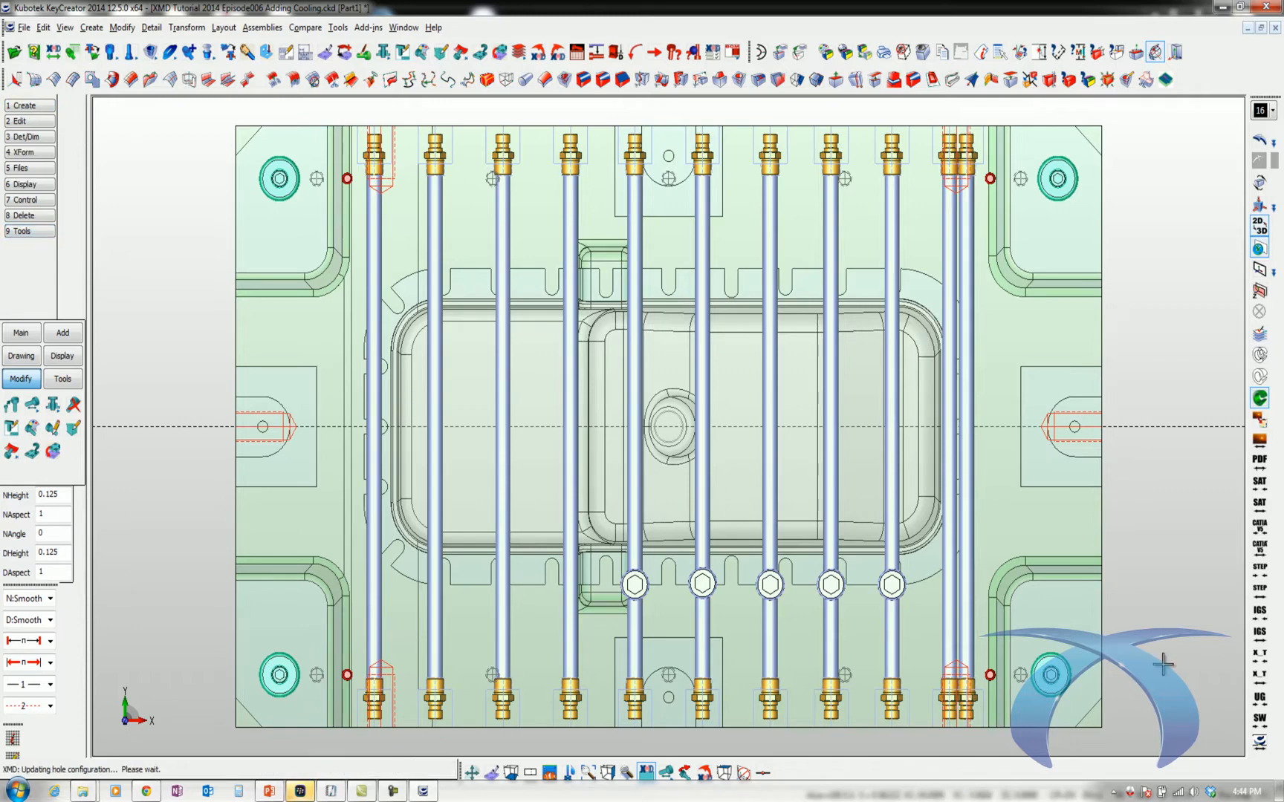
pyautogui.hotkey('alt', 'w')
pyautogui.moveTo(427, 215); pyautogui.dragTo(1167, 652)
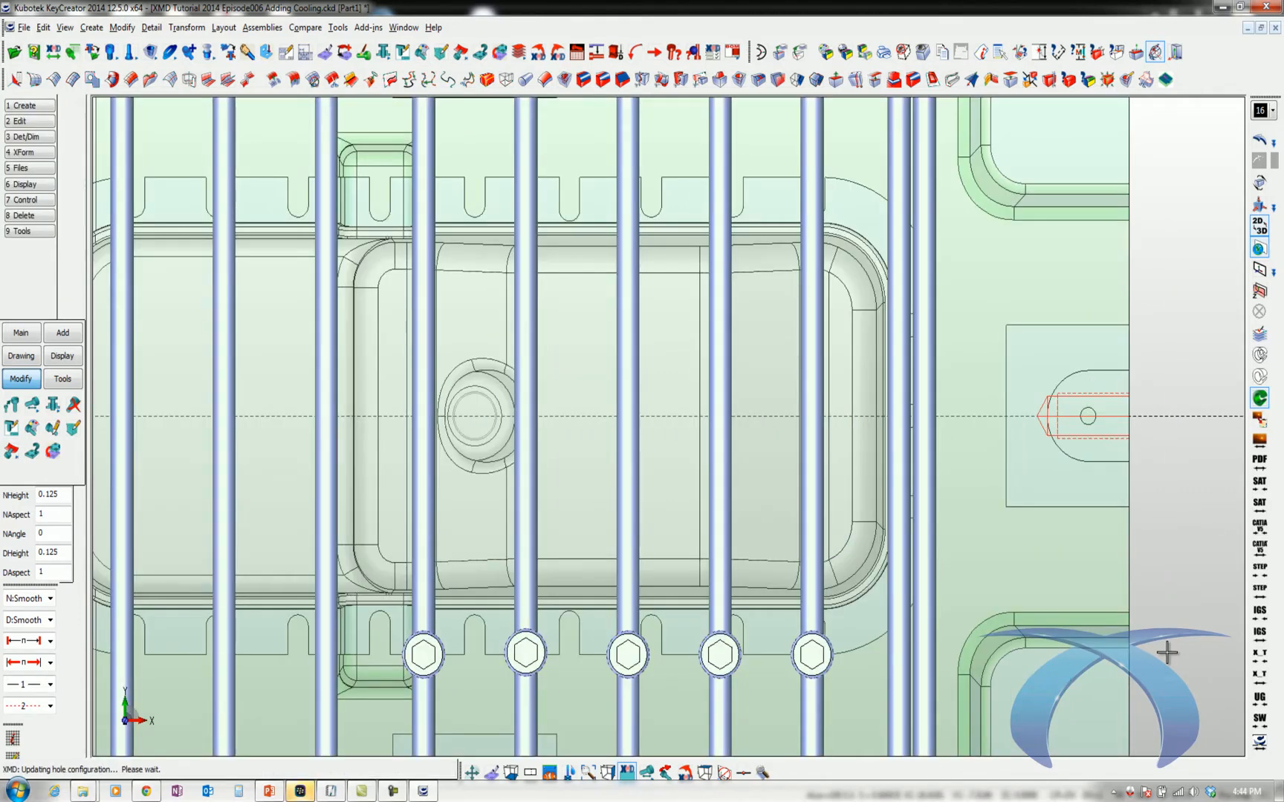
pyautogui.rightClick(744, 639)
pyautogui.click(774, 691)
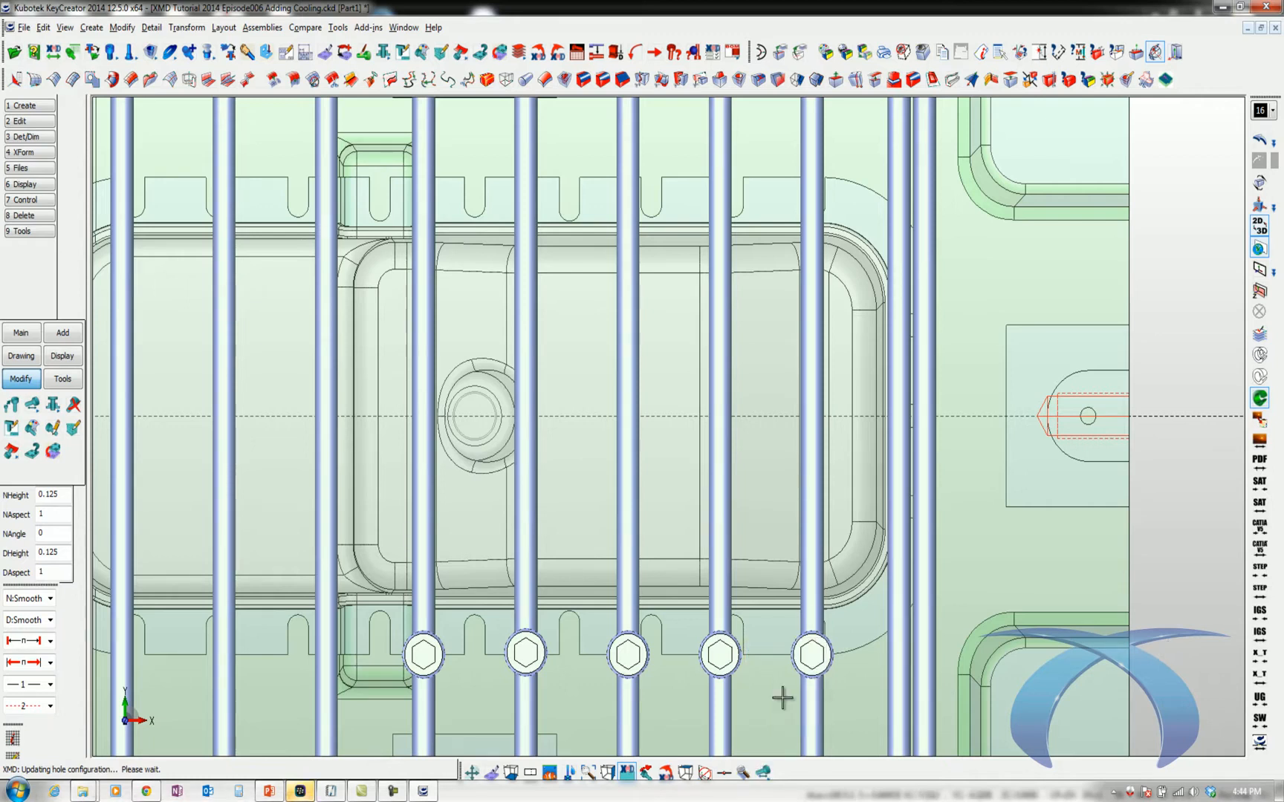
pyautogui.rightClick(815, 705)
pyautogui.click(887, 739)
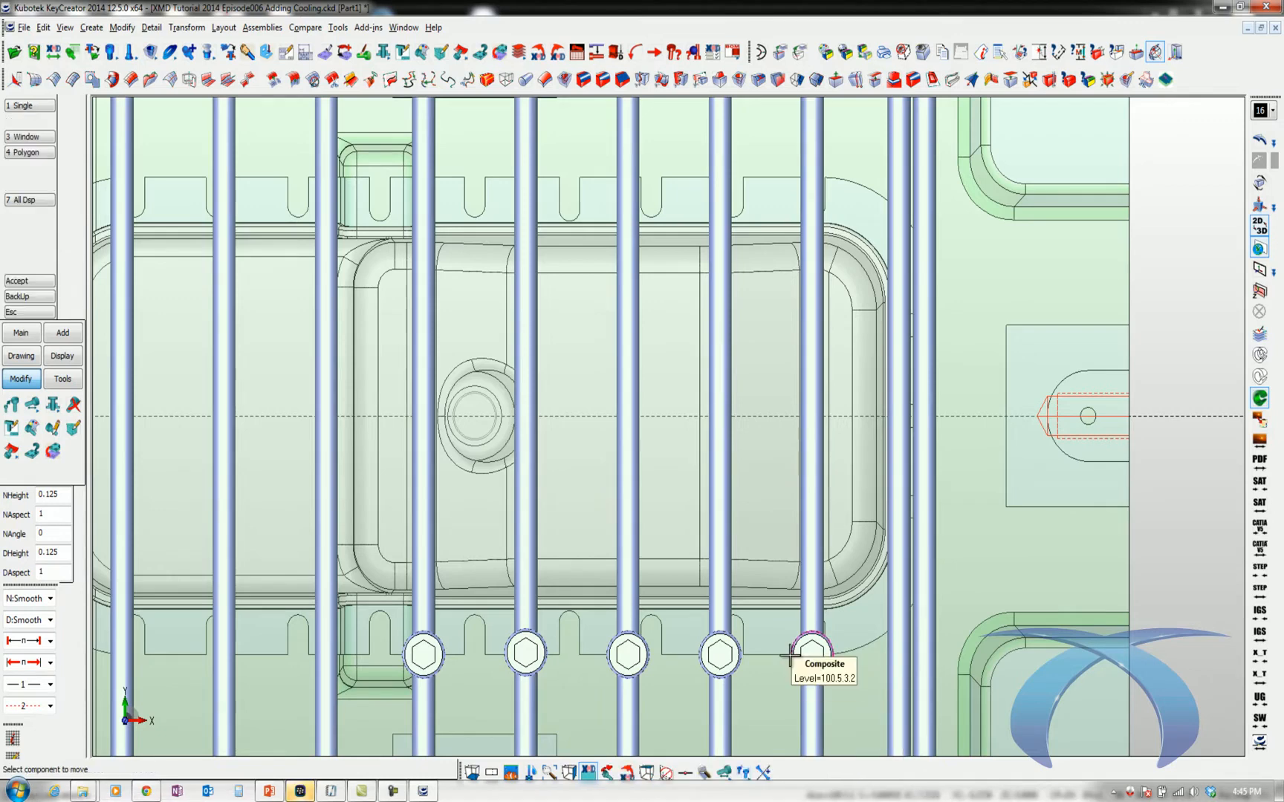
pyautogui.click(791, 657)
pyautogui.click(721, 656)
pyautogui.click(628, 654)
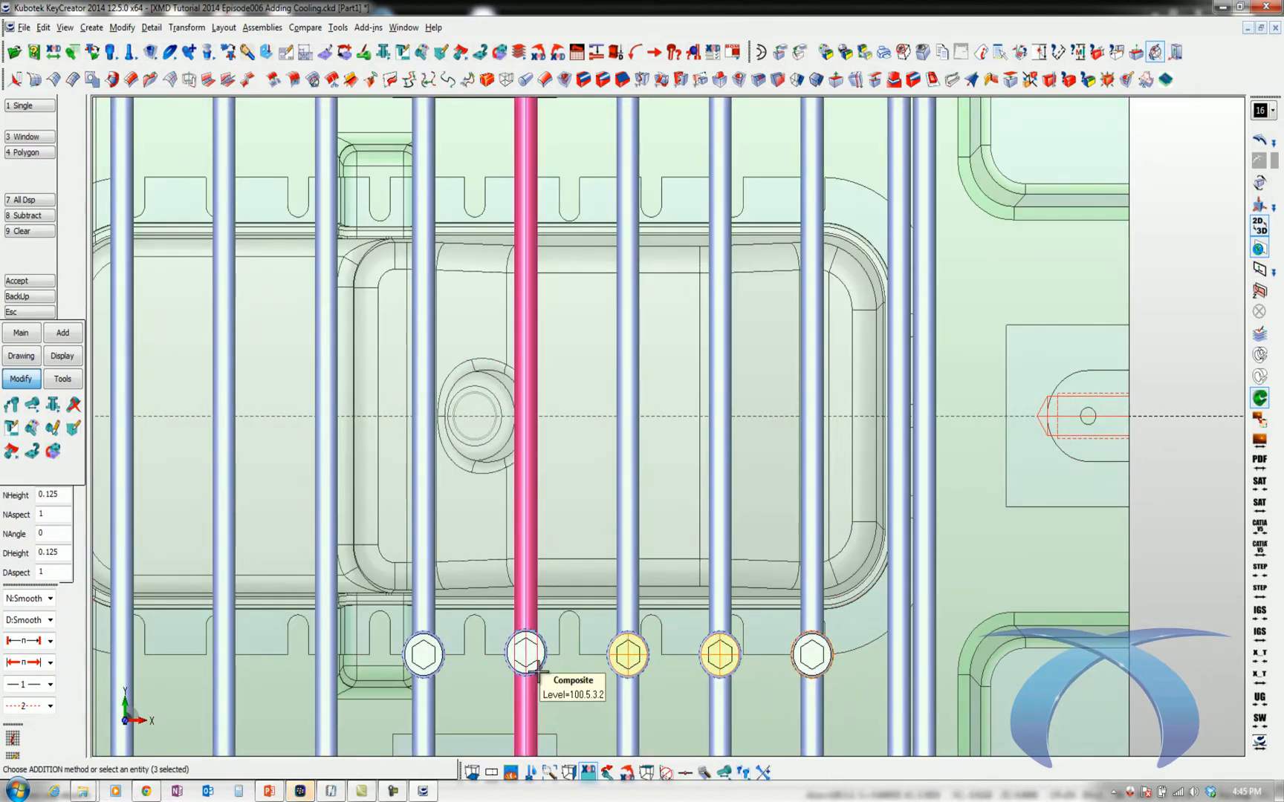
pyautogui.click(526, 653)
pyautogui.middleClick(428, 666)
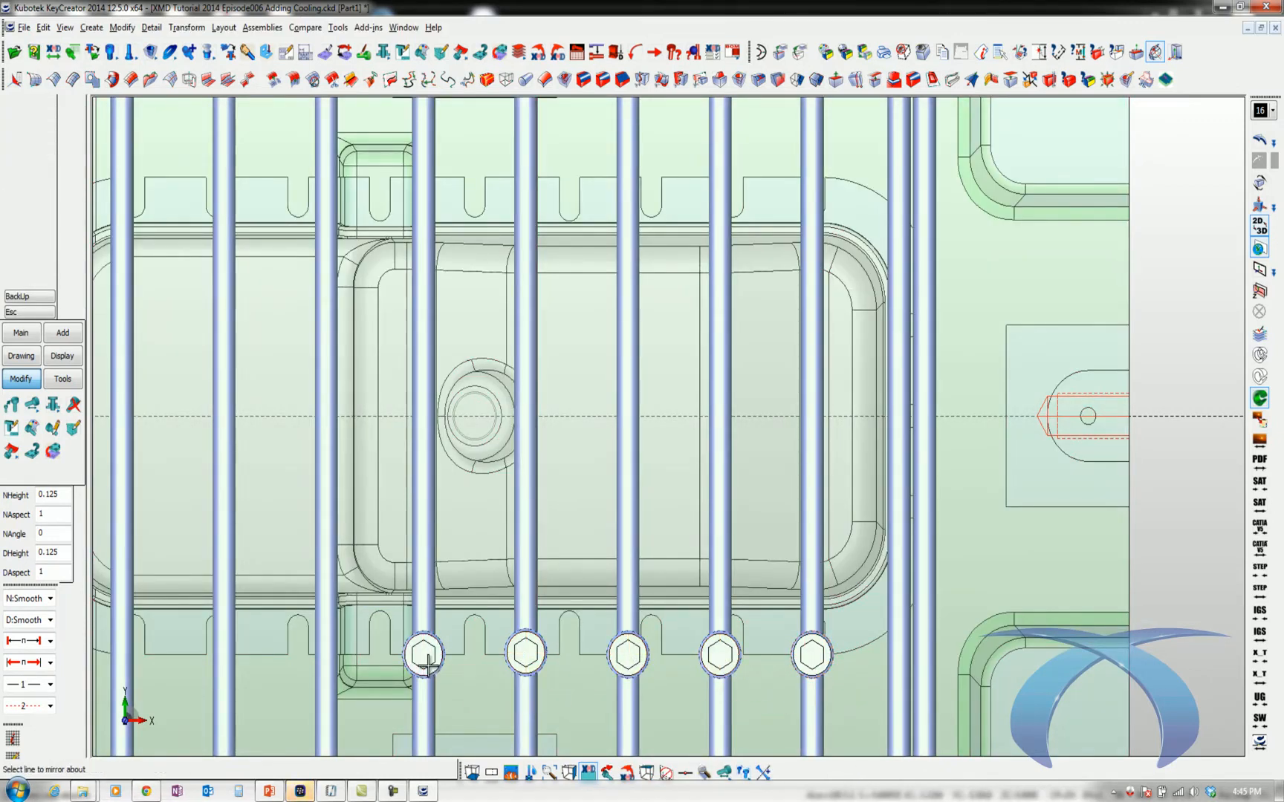
pyautogui.click(1166, 413)
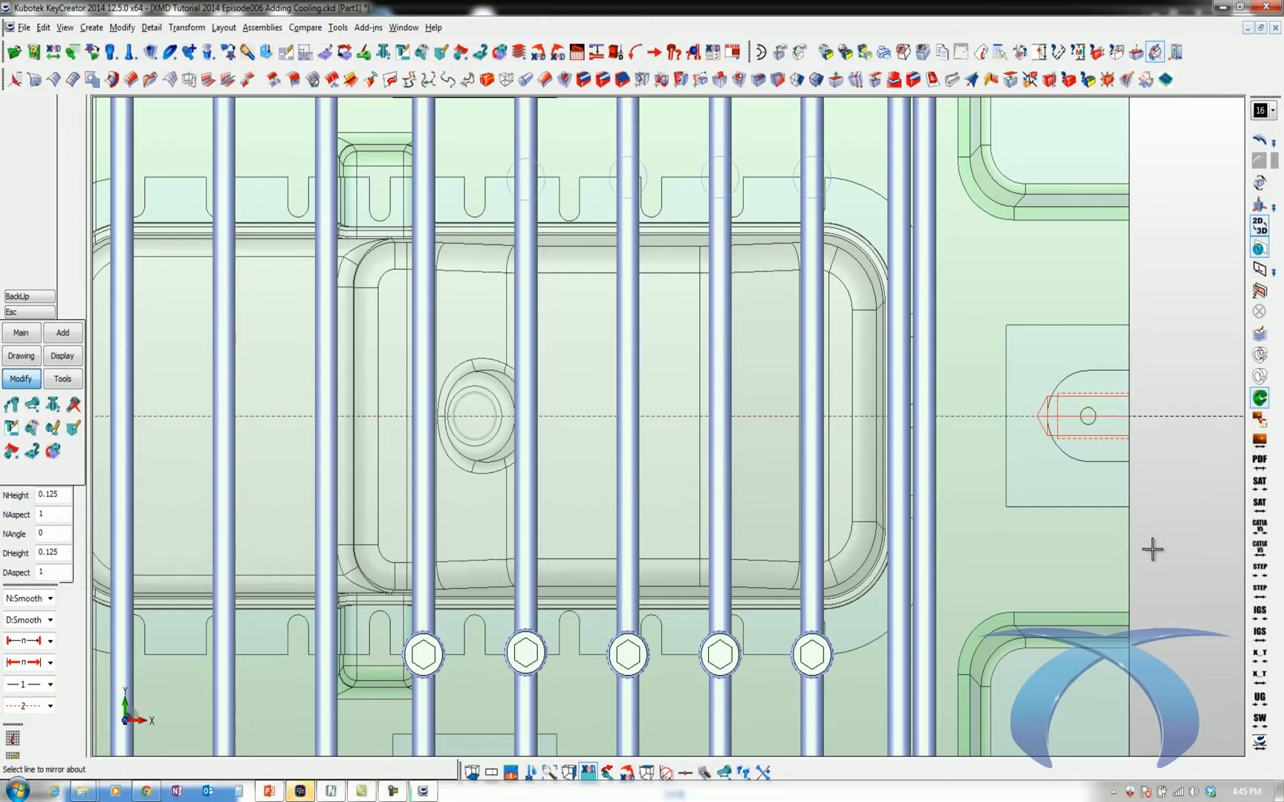
pyautogui.middleClick(1204, 409)
# Display only the CORE BLOCK plate, without its components.
pyautogui.hotkey('alt', 'v')
pyautogui.moveTo(1164, 476); pyautogui.dragTo(881, 635, button='middle')
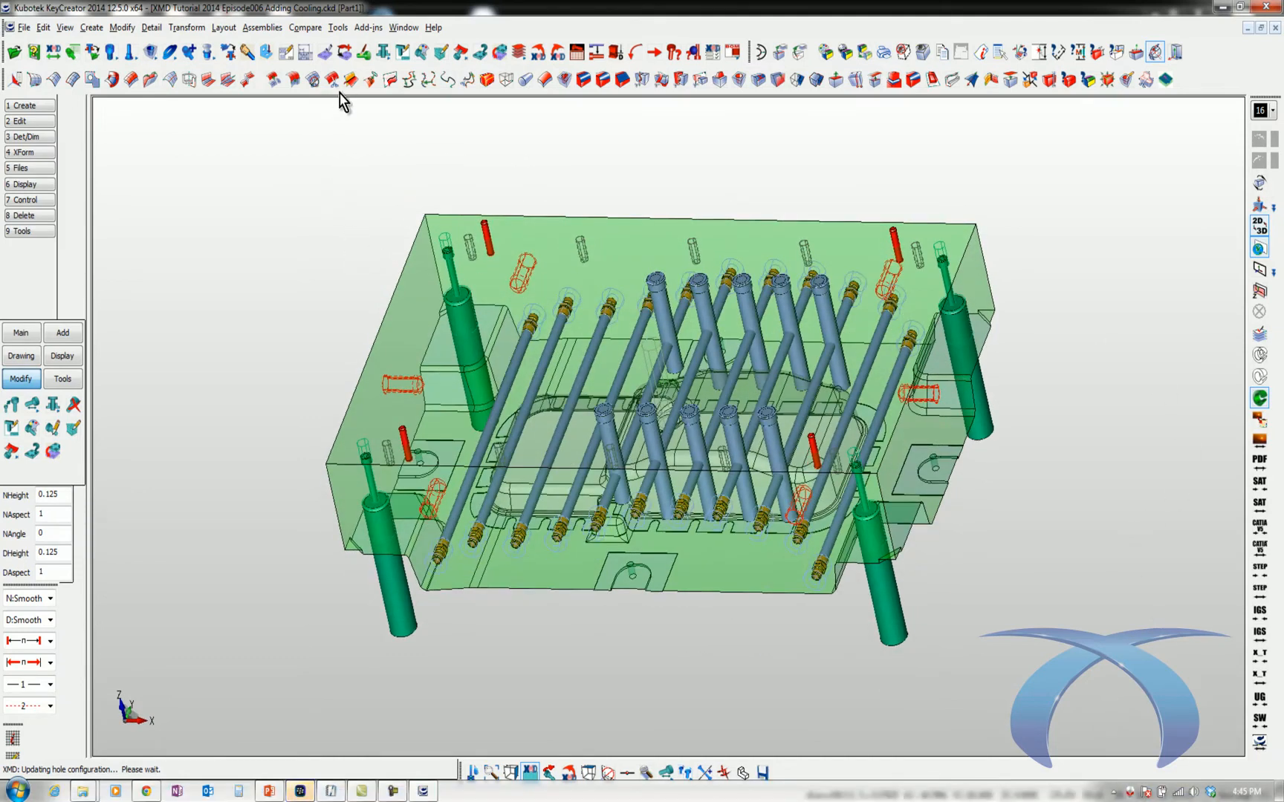
pyautogui.click(323, 53)
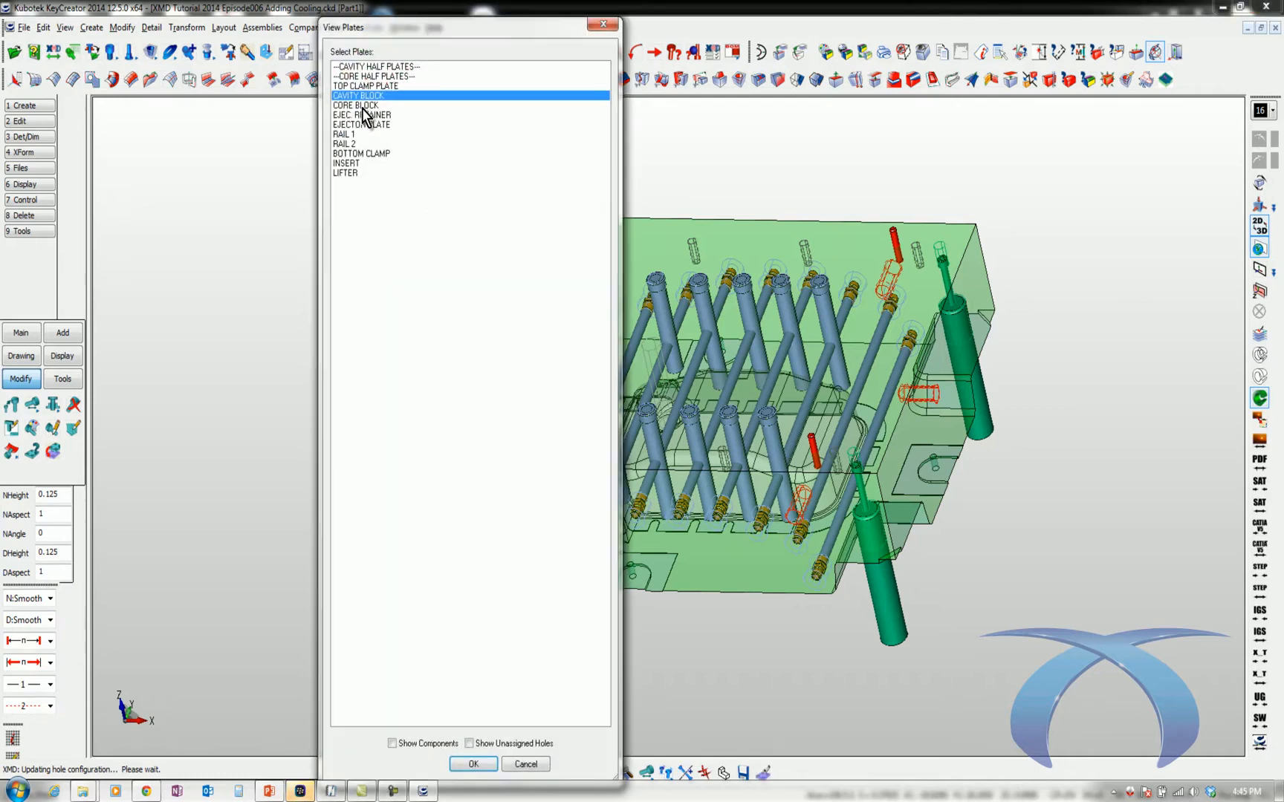
pyautogui.click(363, 106)
pyautogui.click(487, 764)
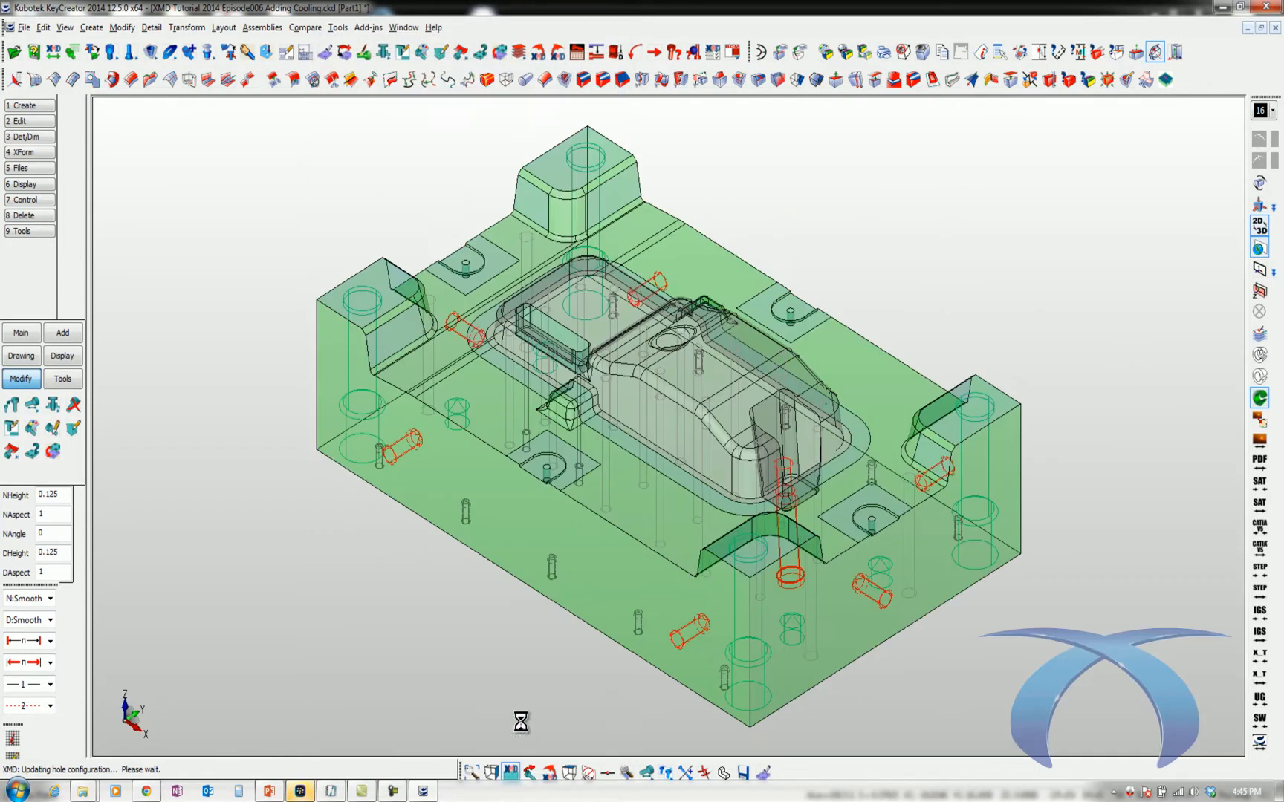
# Add four through waterlines to the core block in a row beneath the low, flat section of the part, as seen from the front.
pyautogui.hotkey('alt', '2')
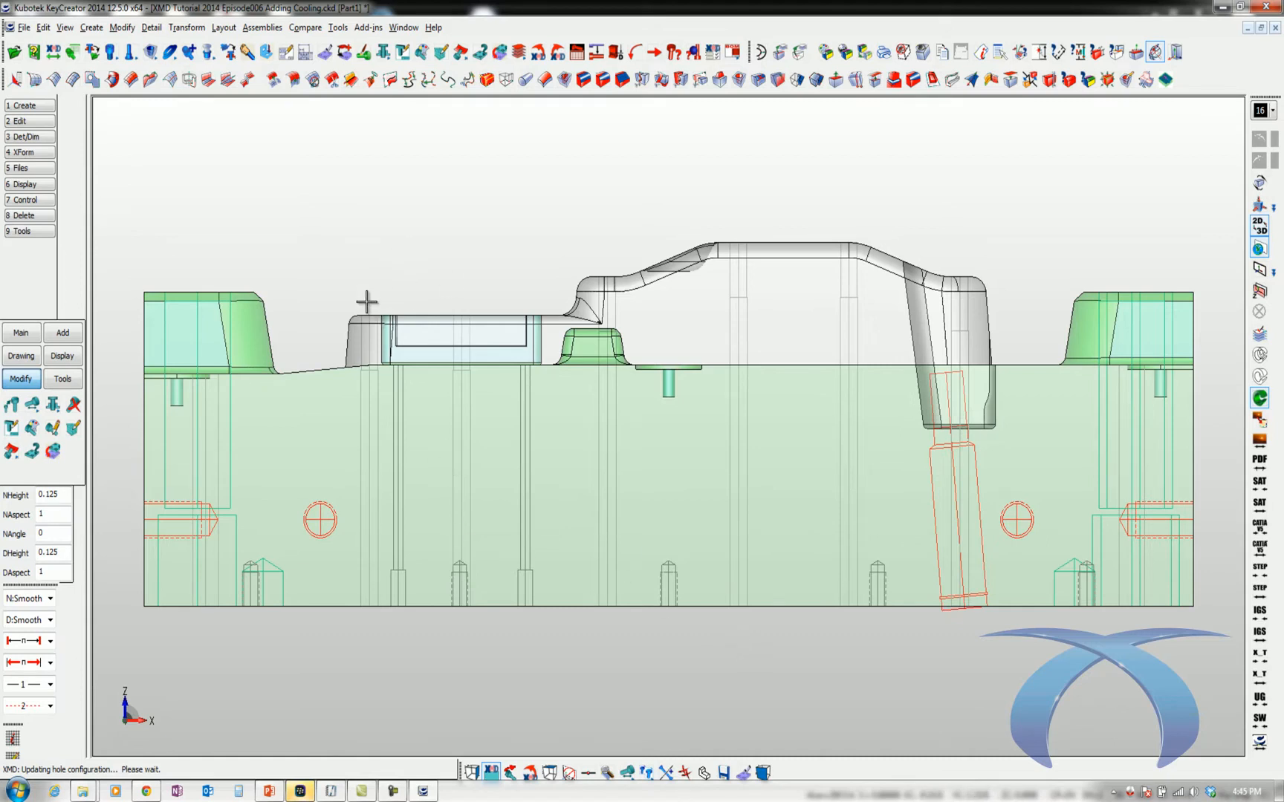
pyautogui.rightClick(305, 327)
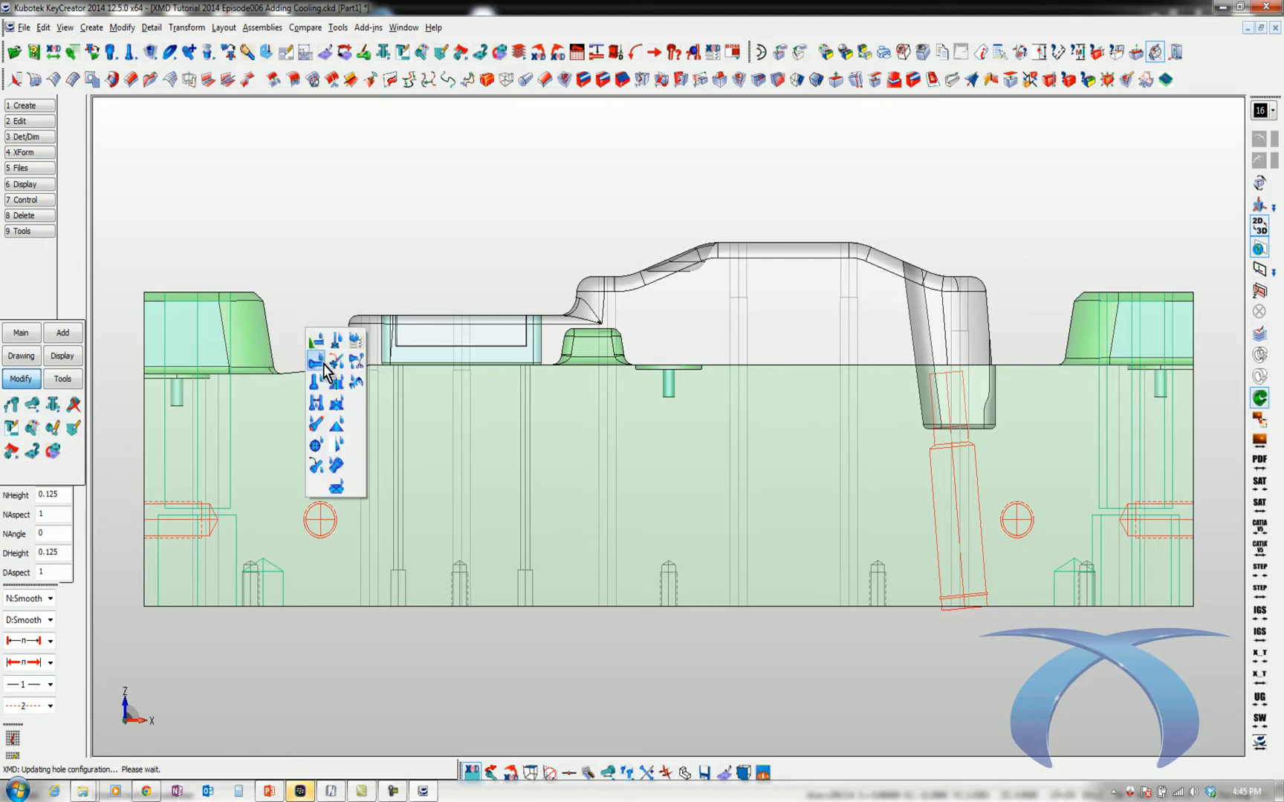
pyautogui.click(315, 446)
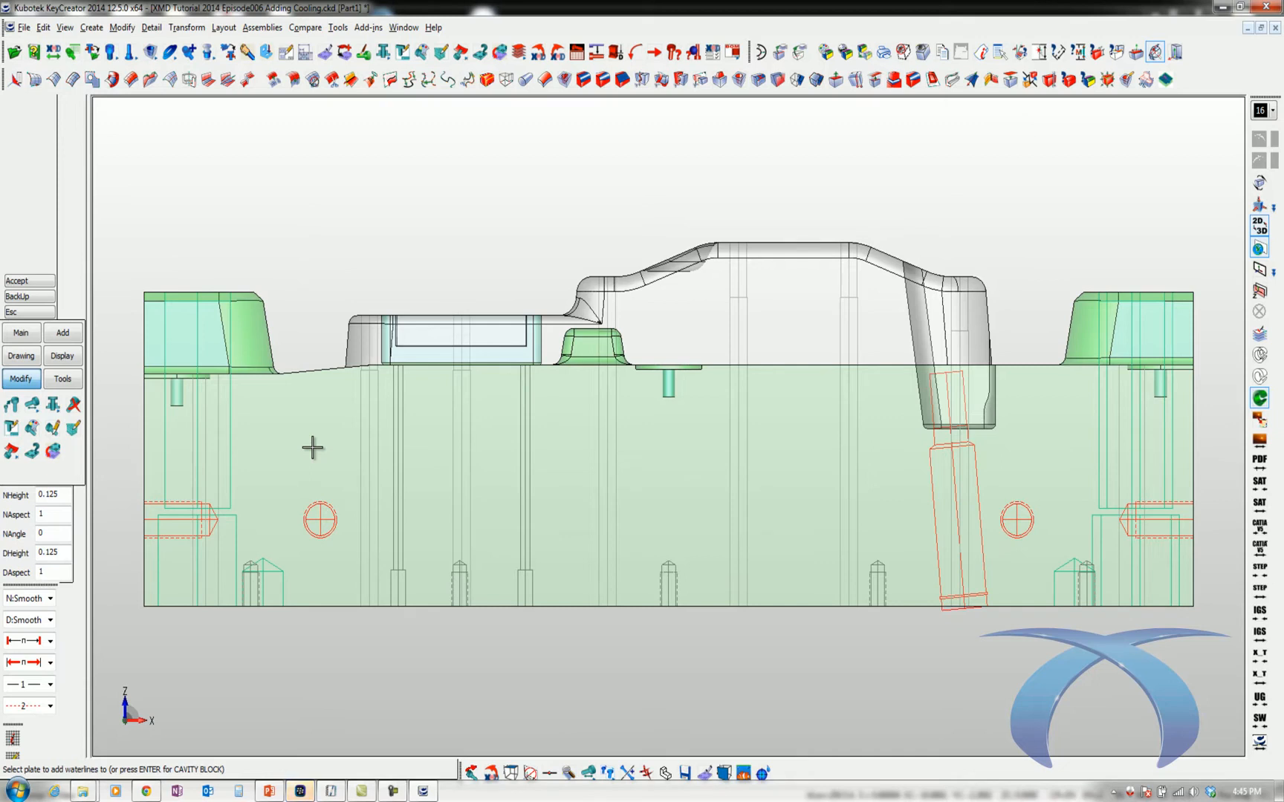
pyautogui.click(316, 402)
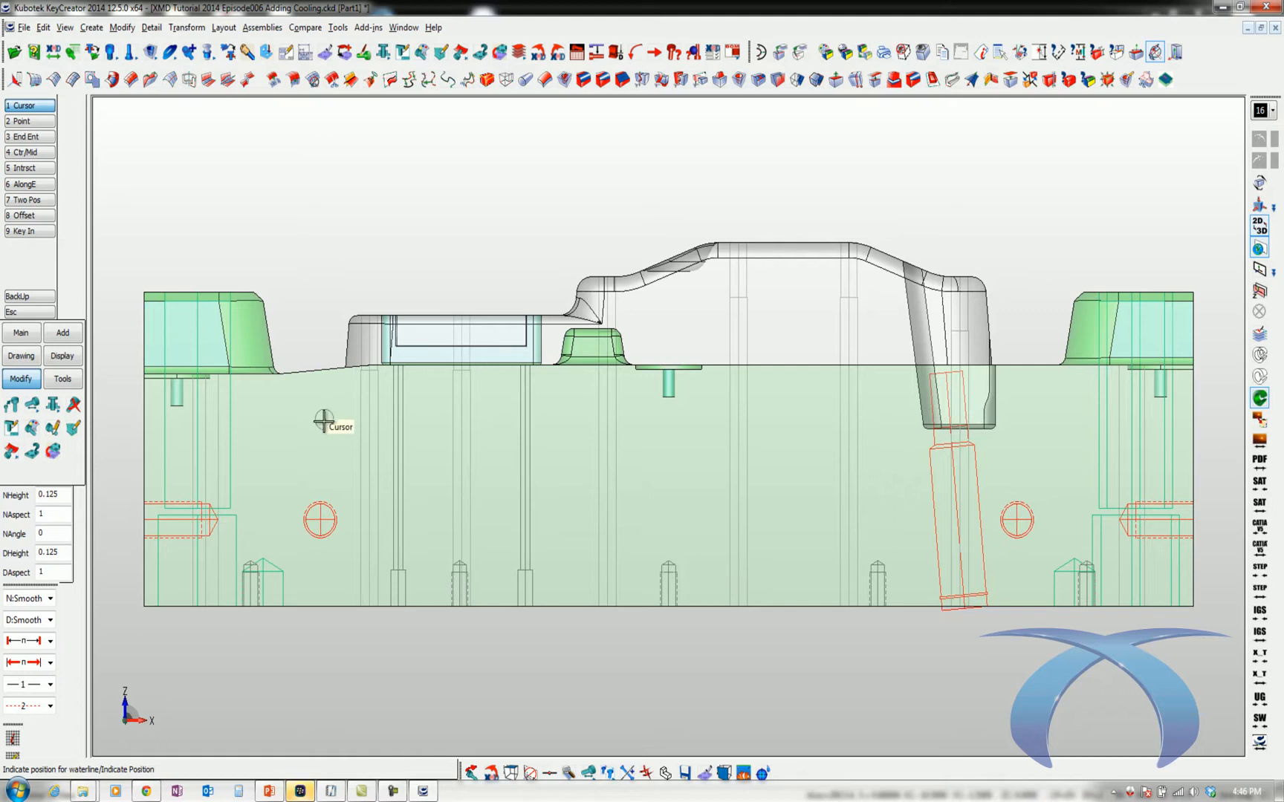
pyautogui.click(324, 420)
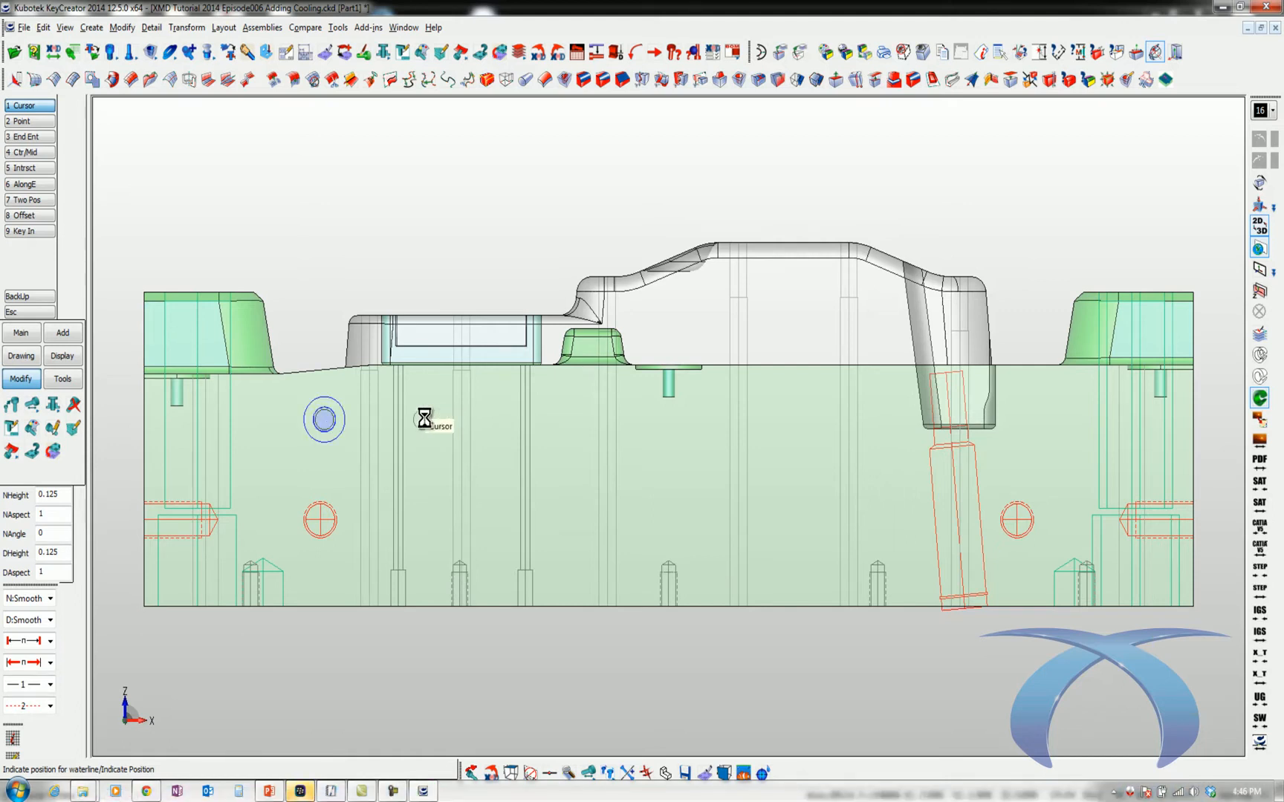
pyautogui.click(423, 419)
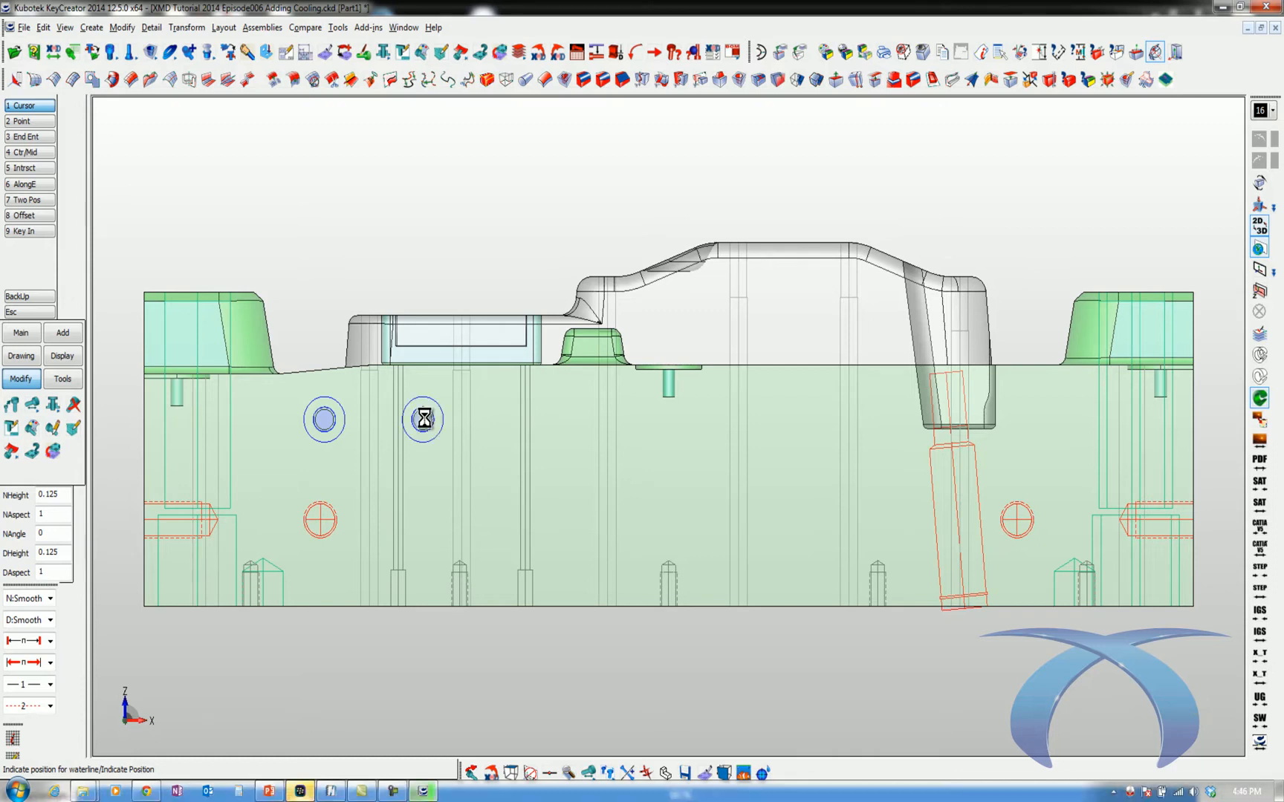
pyautogui.click(500, 416)
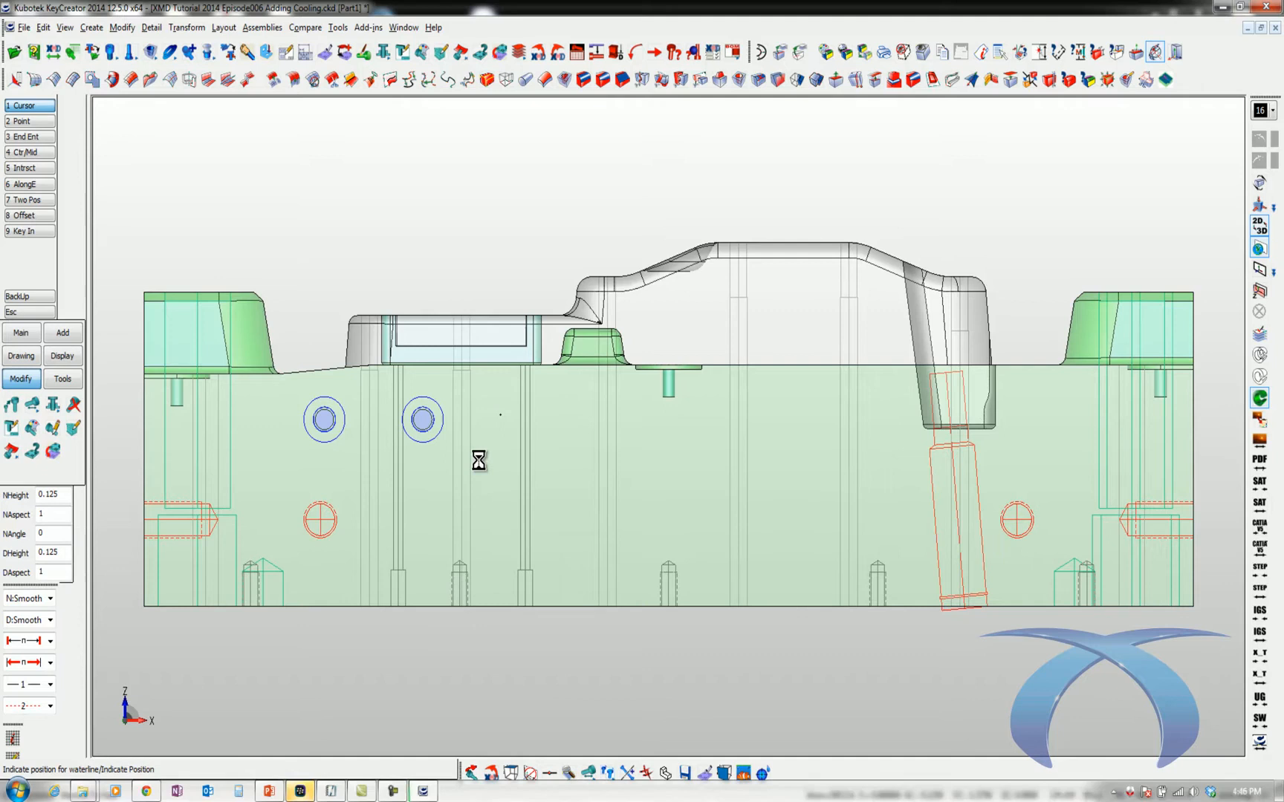
pyautogui.click(566, 419)
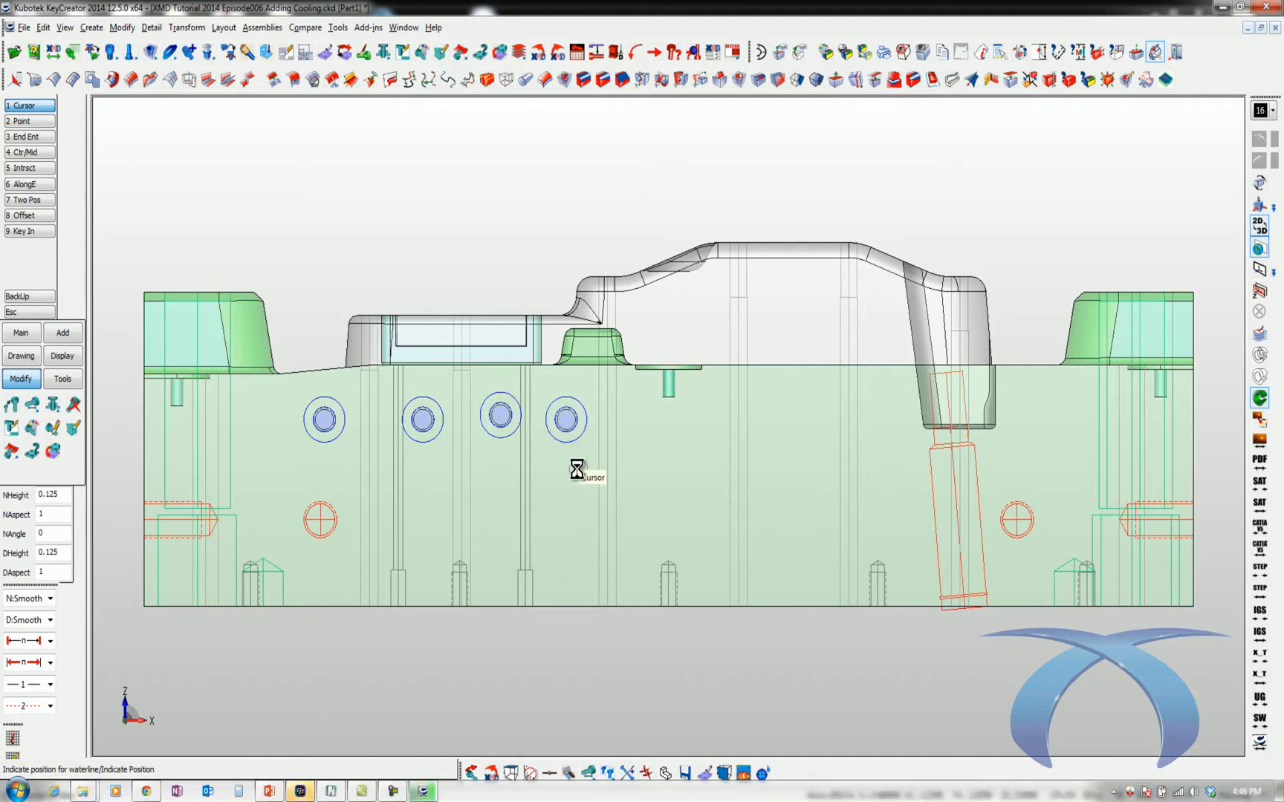
pyautogui.press('Escape')
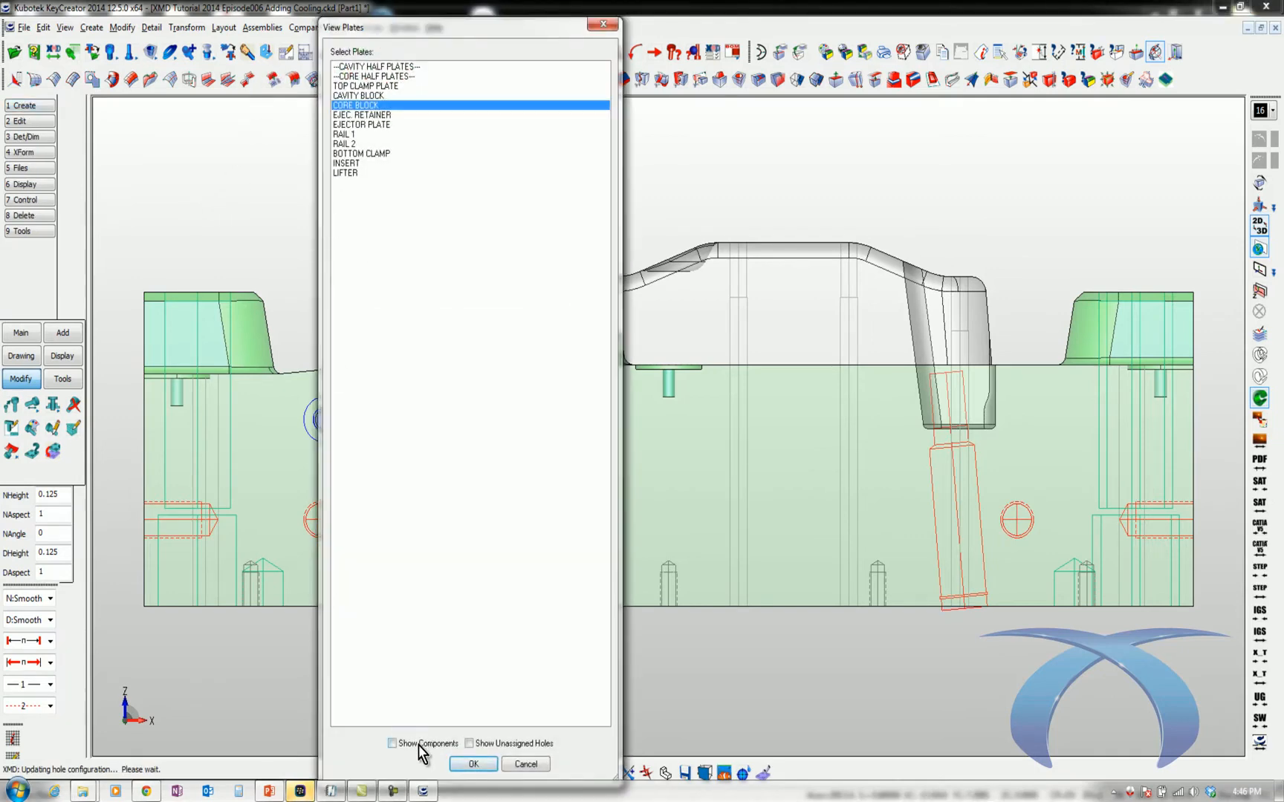
# Display the CORE BLOCK plate together with its components in front view, closing in on the four waterlines.
pyautogui.click(472, 764)
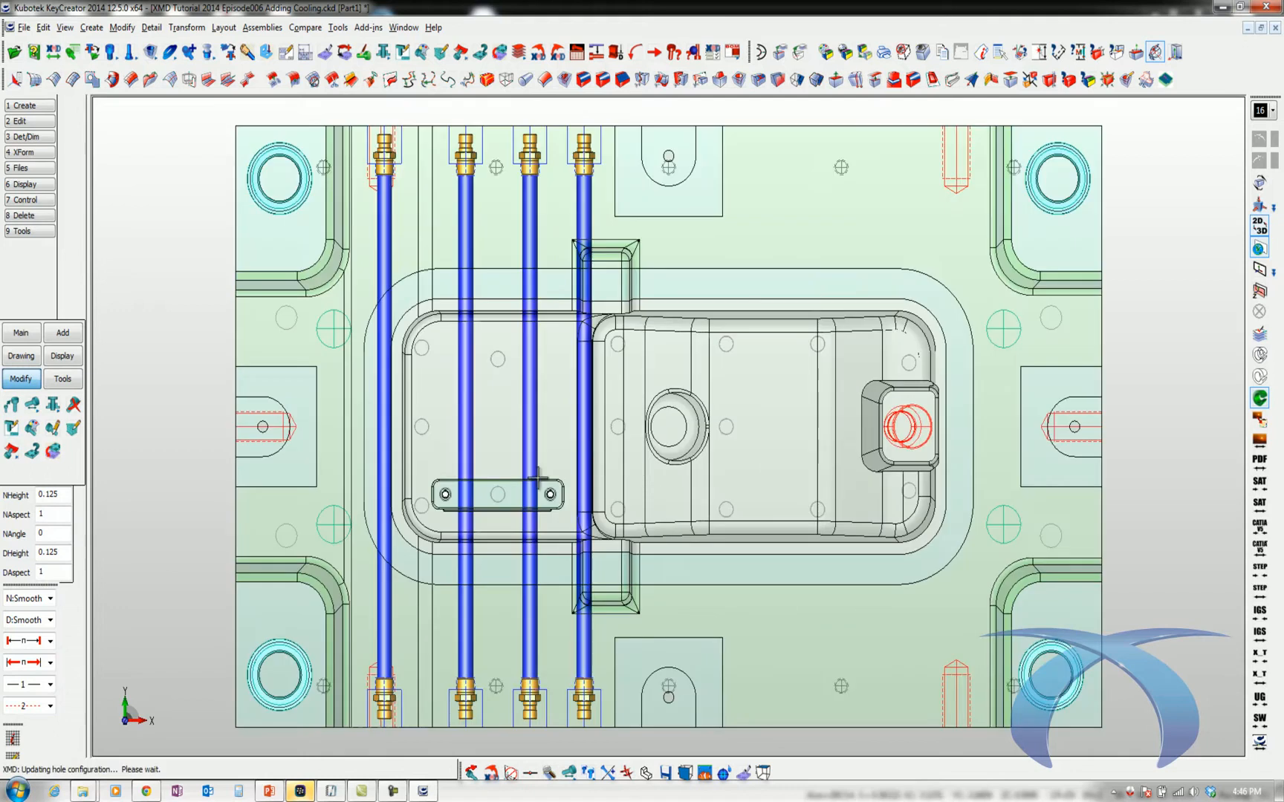
pyautogui.hotkey('alt', '2')
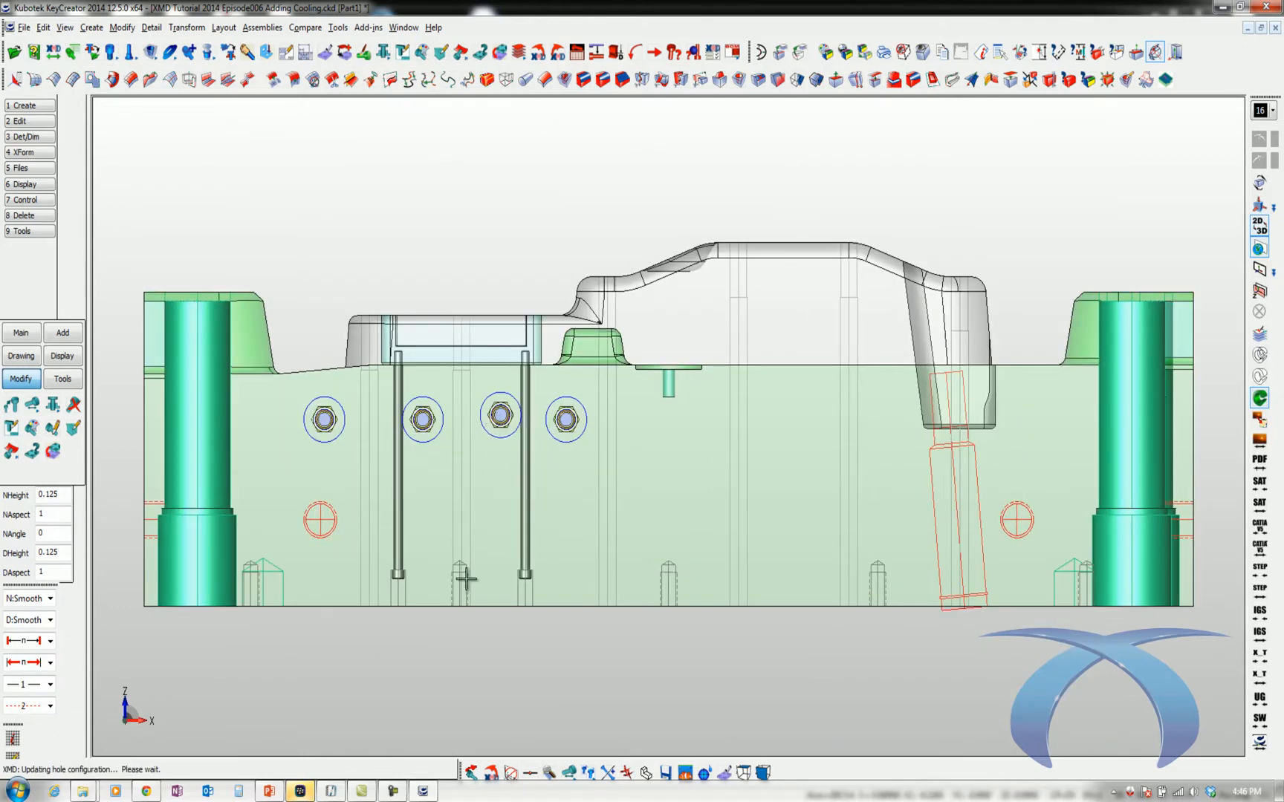
pyautogui.hotkey('alt', 'h')
pyautogui.hotkey('alt', 'w')
pyautogui.moveTo(426, 324); pyautogui.dragTo(645, 508)
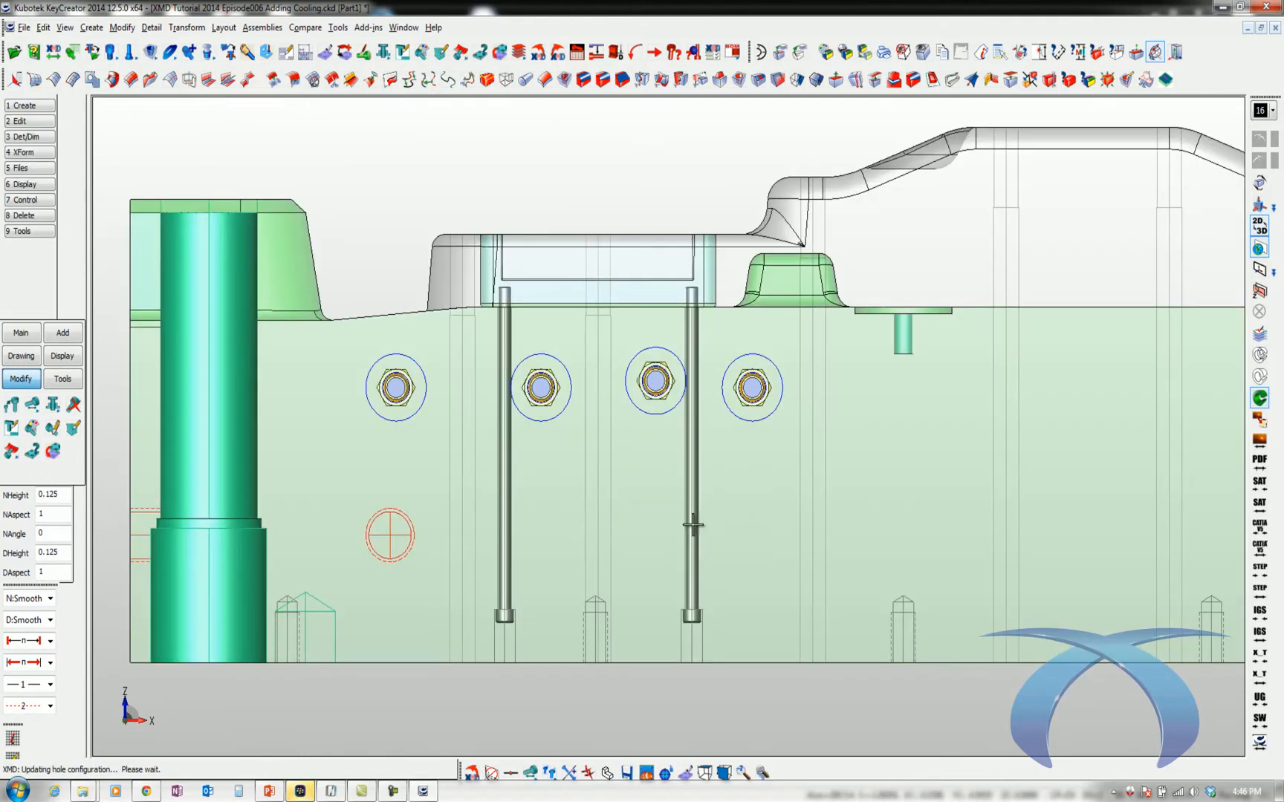
# Move the rightmost waterline straight down, lower than its neighbours and clear of the long screw beside it.
pyautogui.rightClick(706, 526)
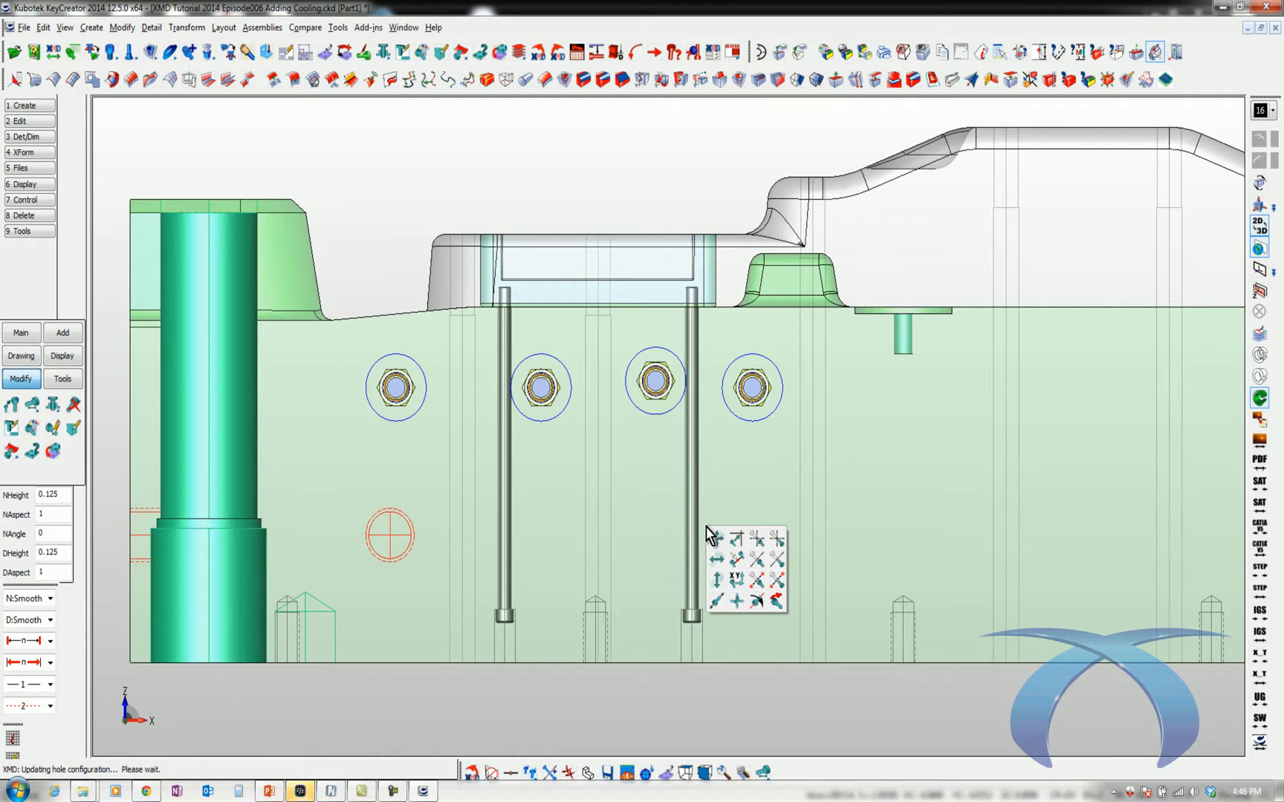
pyautogui.click(715, 583)
pyautogui.click(749, 421)
pyautogui.click(749, 421)
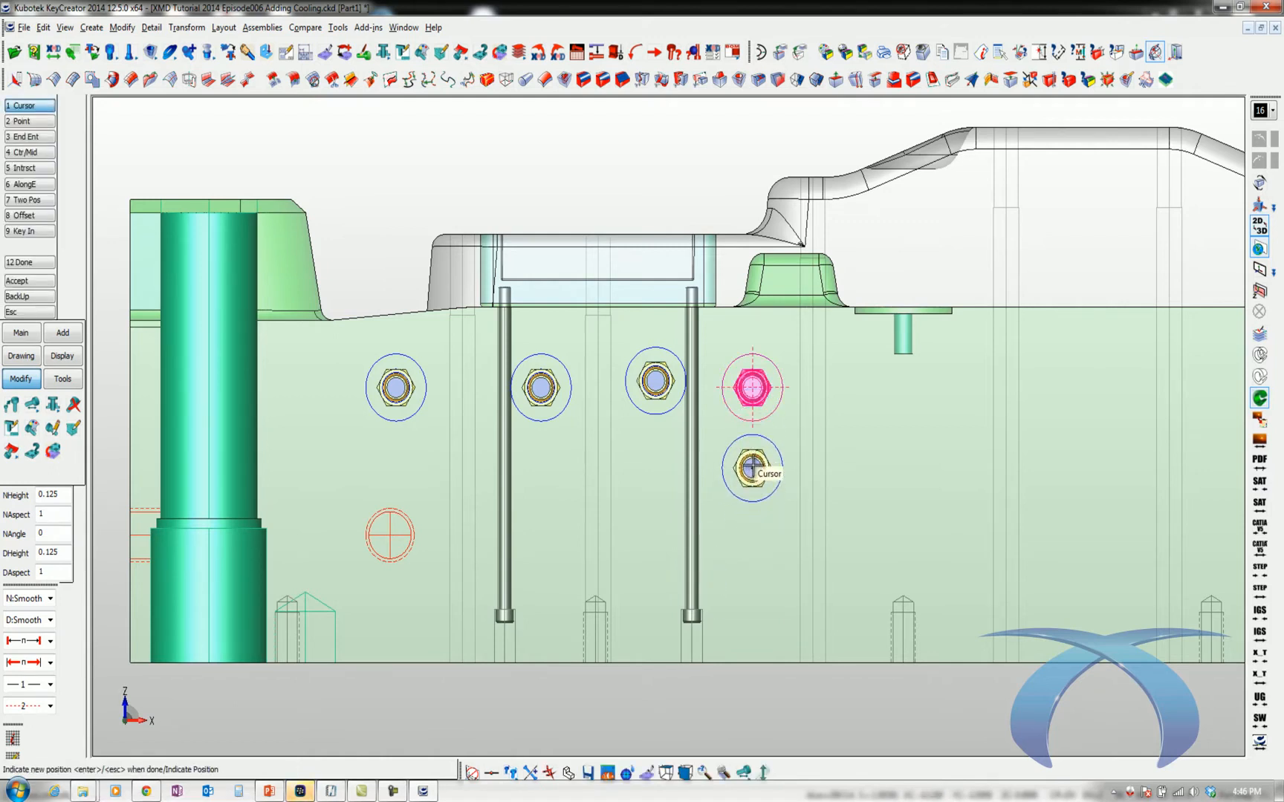
pyautogui.click(752, 467)
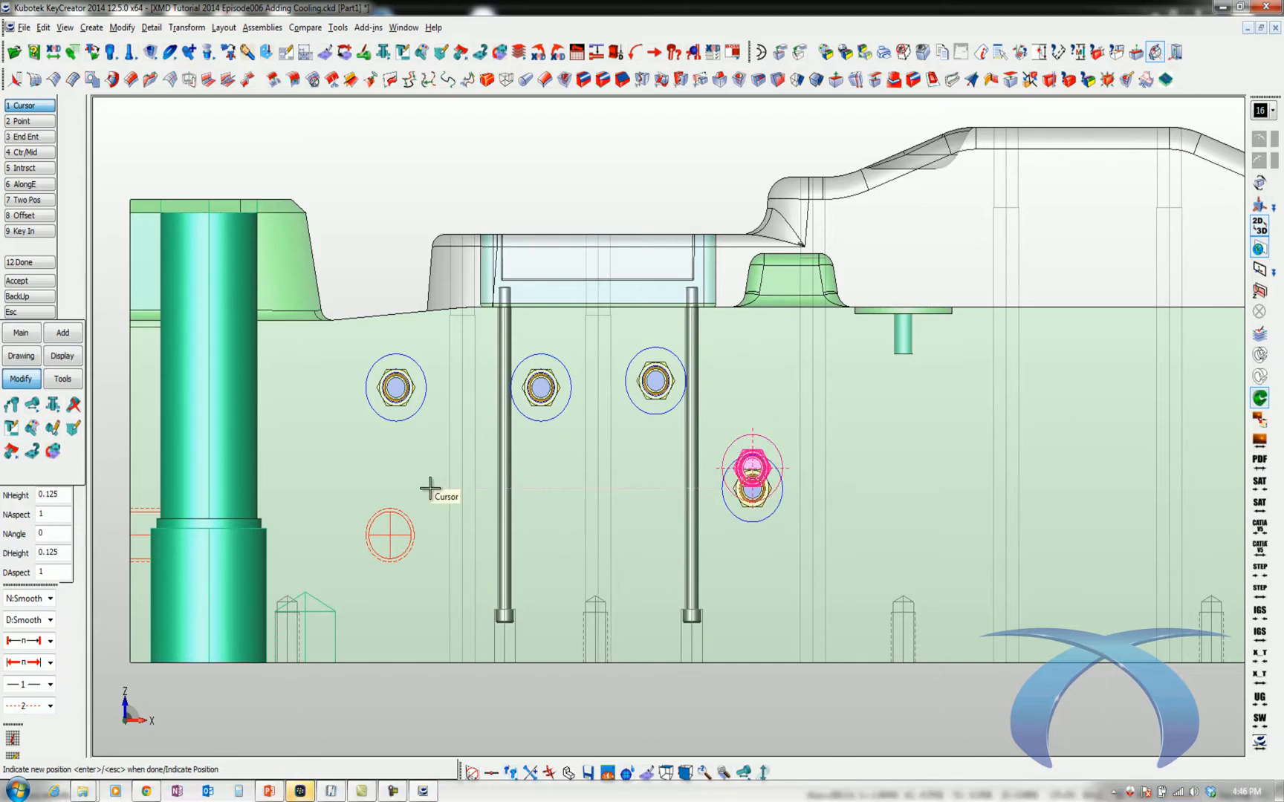
pyautogui.press('Return')
# Move the leftmost waterline vertically down, aligning it with the centre of the lowered rightmost waterline.
pyautogui.rightClick(435, 520)
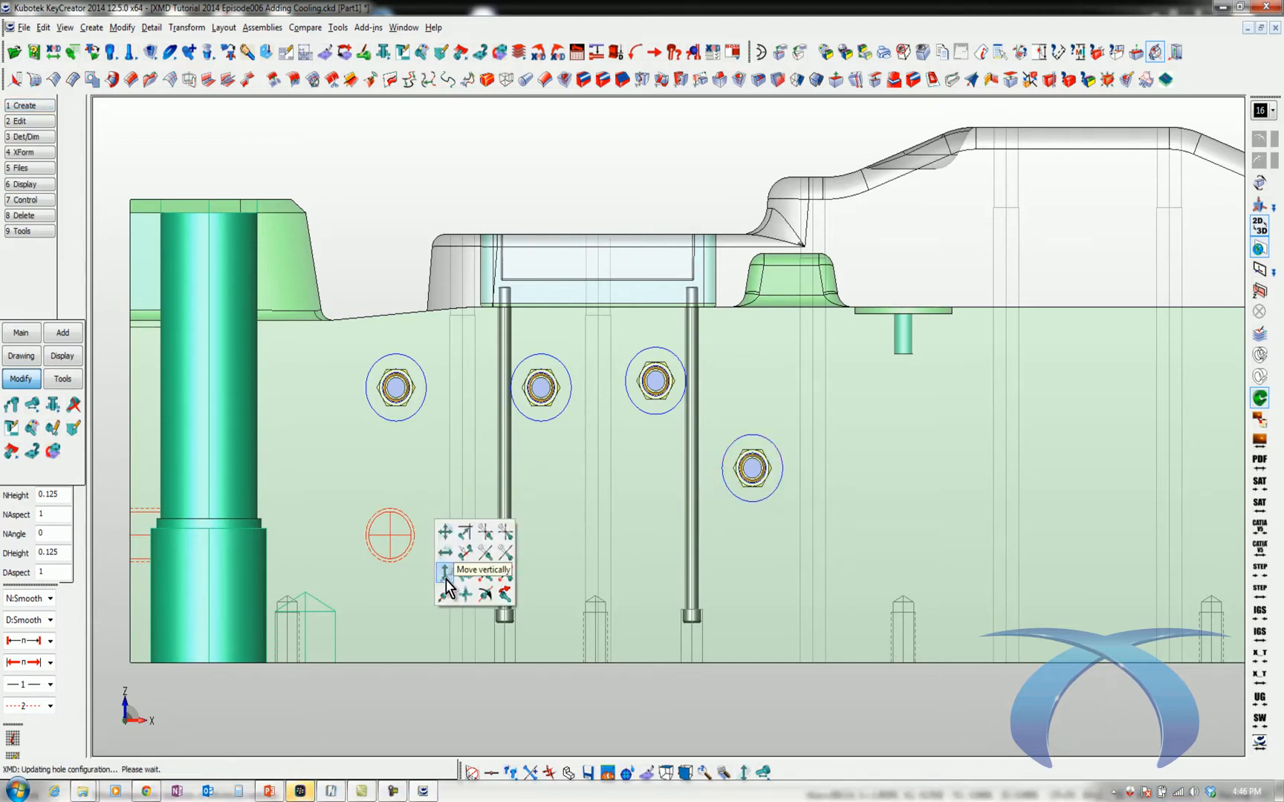
pyautogui.click(450, 580)
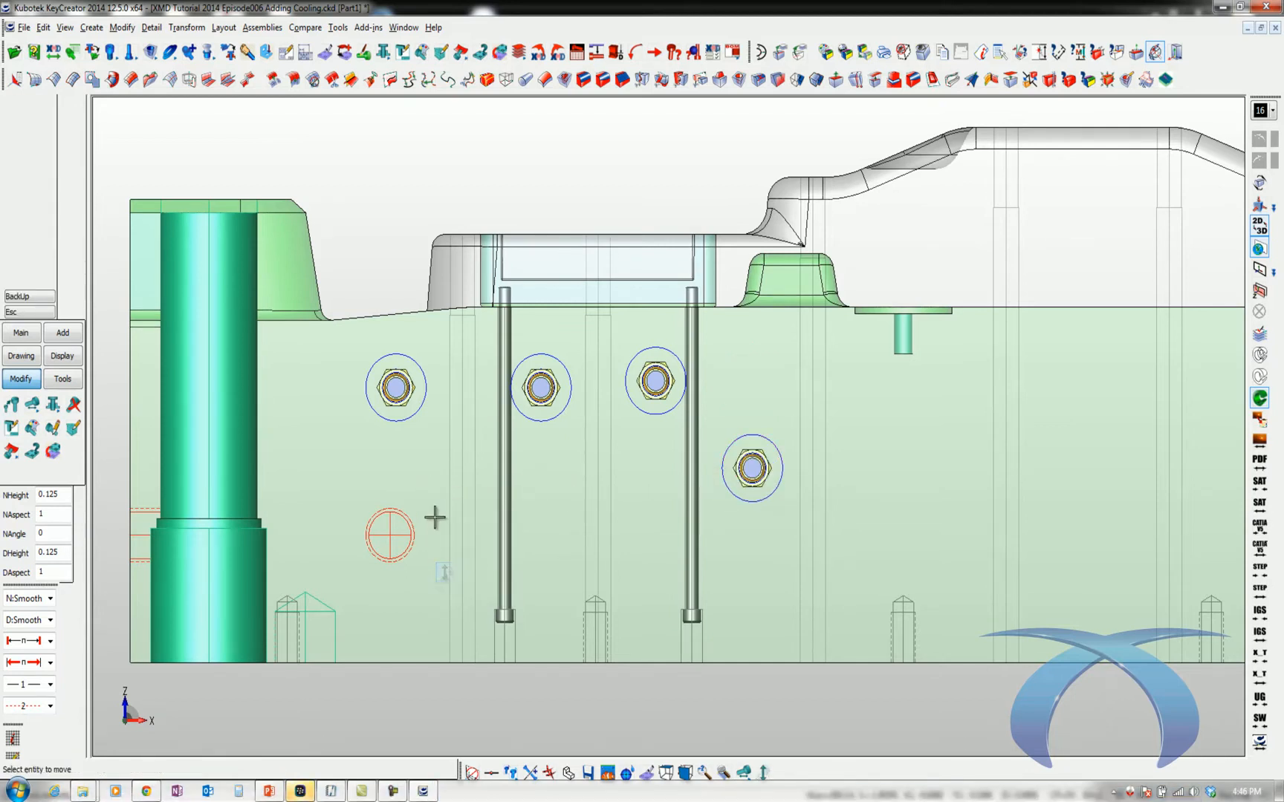
pyautogui.click(422, 412)
pyautogui.press('Return')
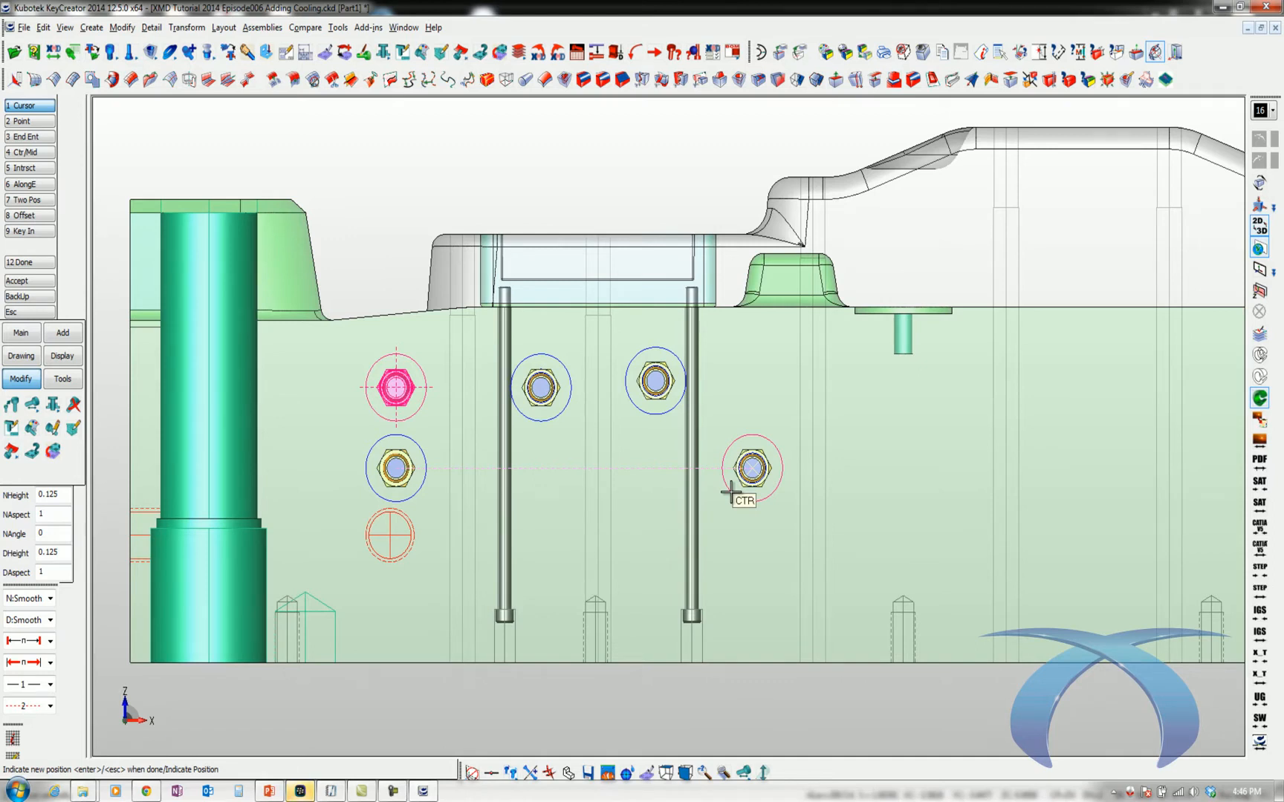
pyautogui.click(730, 492)
pyautogui.press('Return')
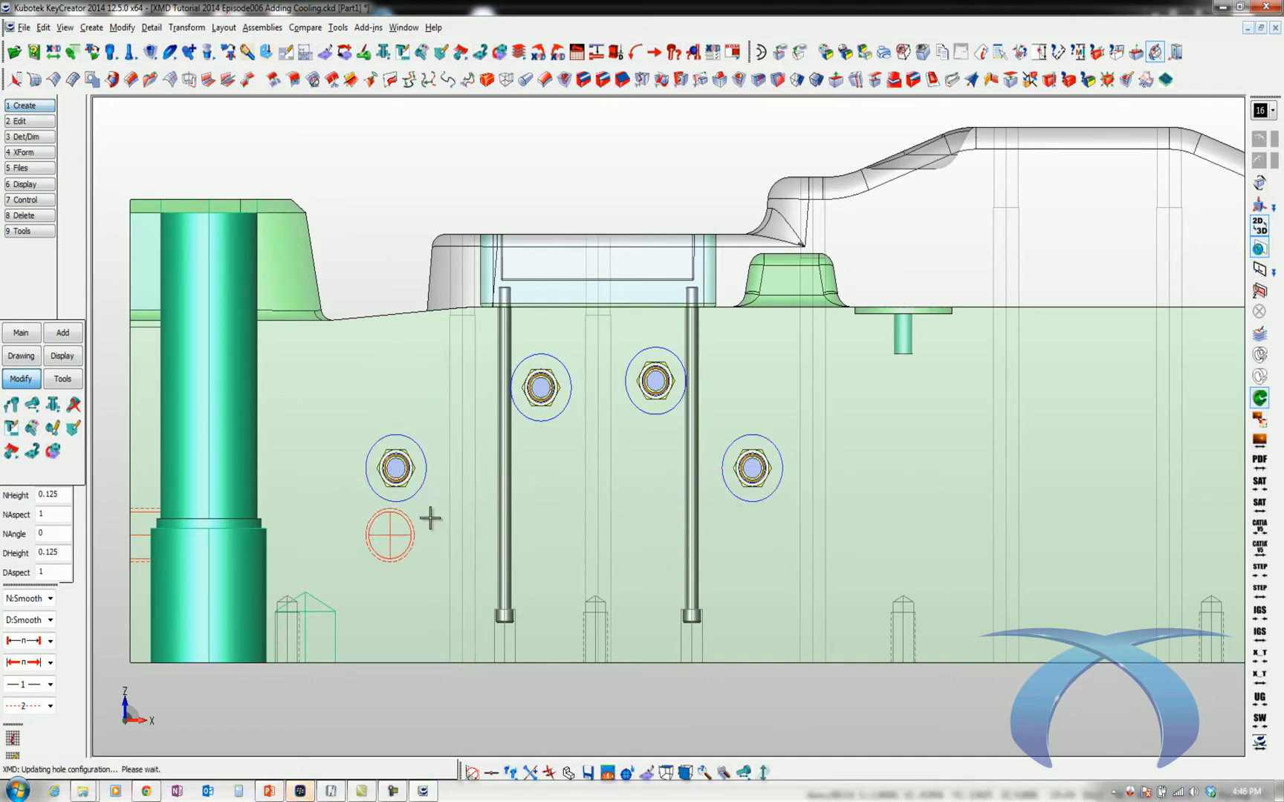
# Shift the two lowered outer waterlines together by a delta of 0 horizontally and 0.1 vertically.
pyautogui.rightClick(429, 518)
pyautogui.click(461, 593)
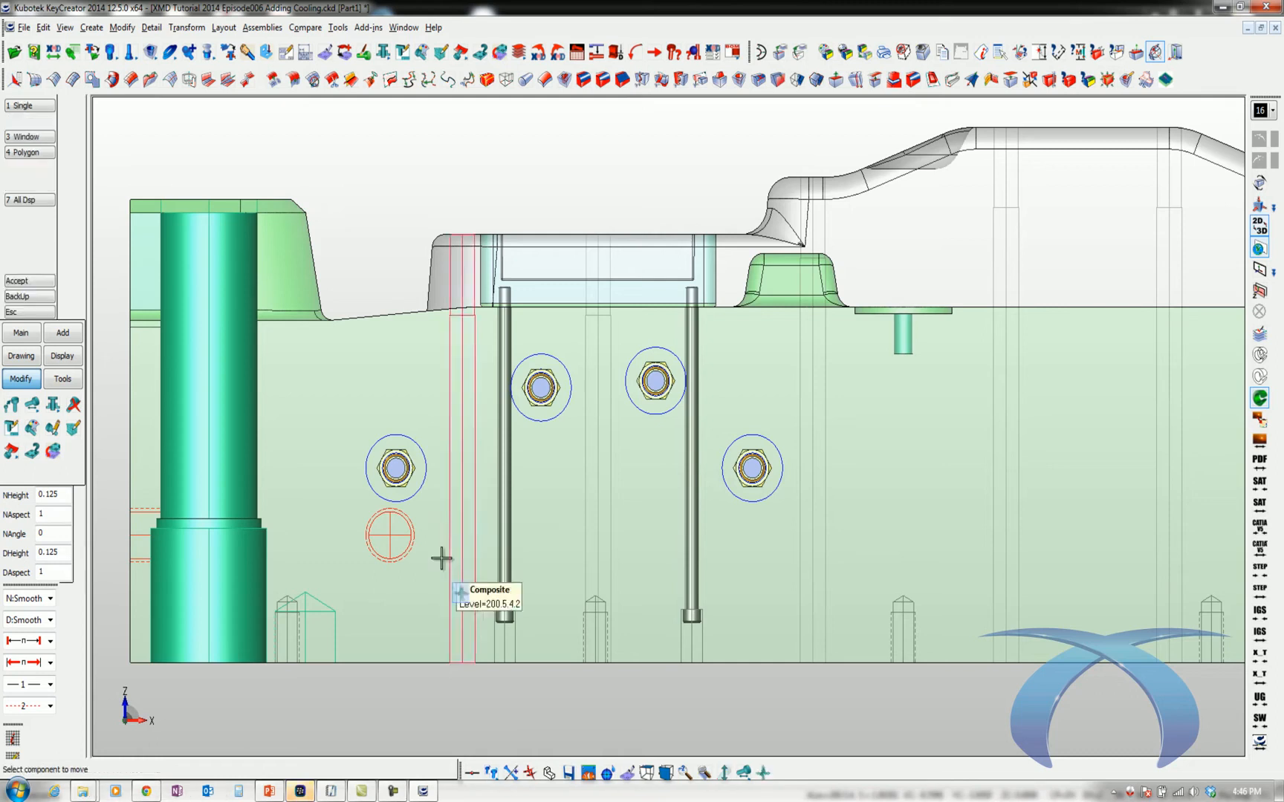
pyautogui.click(407, 490)
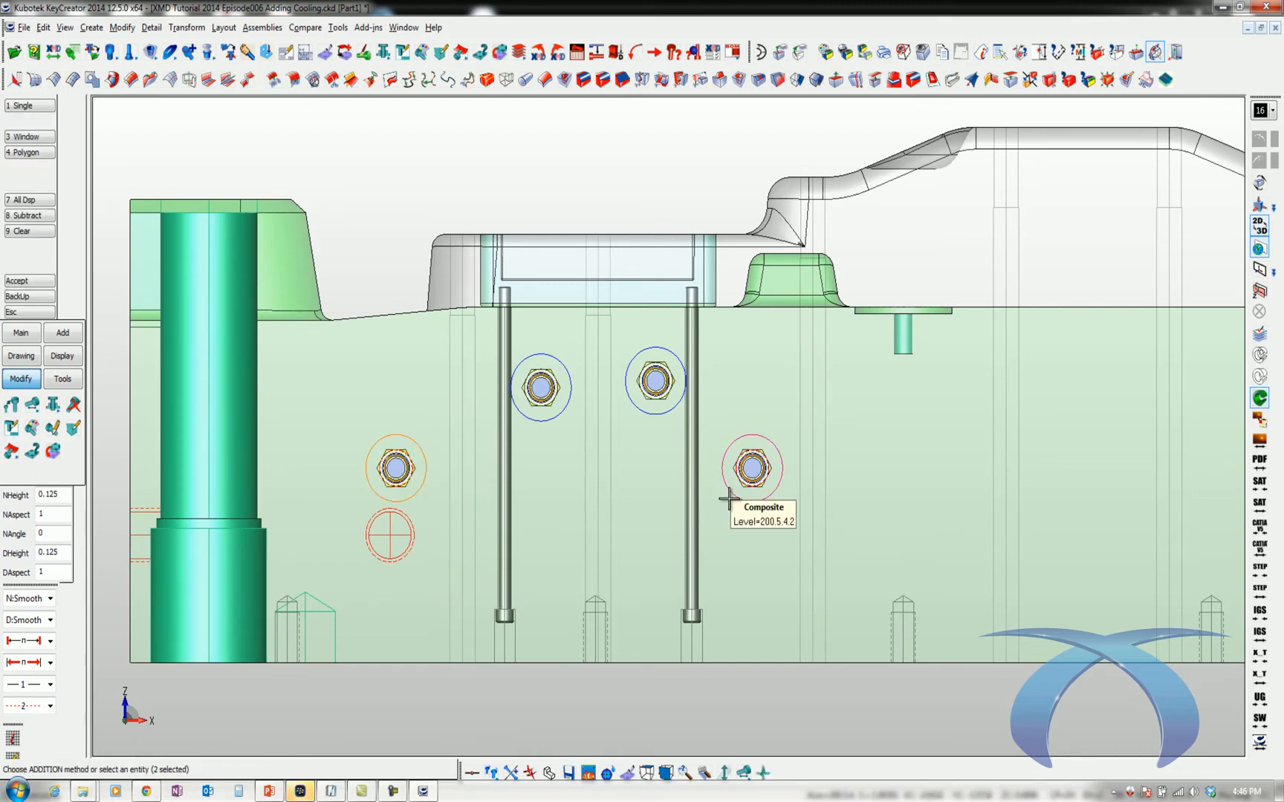
pyautogui.click(729, 498)
pyautogui.press('Return')
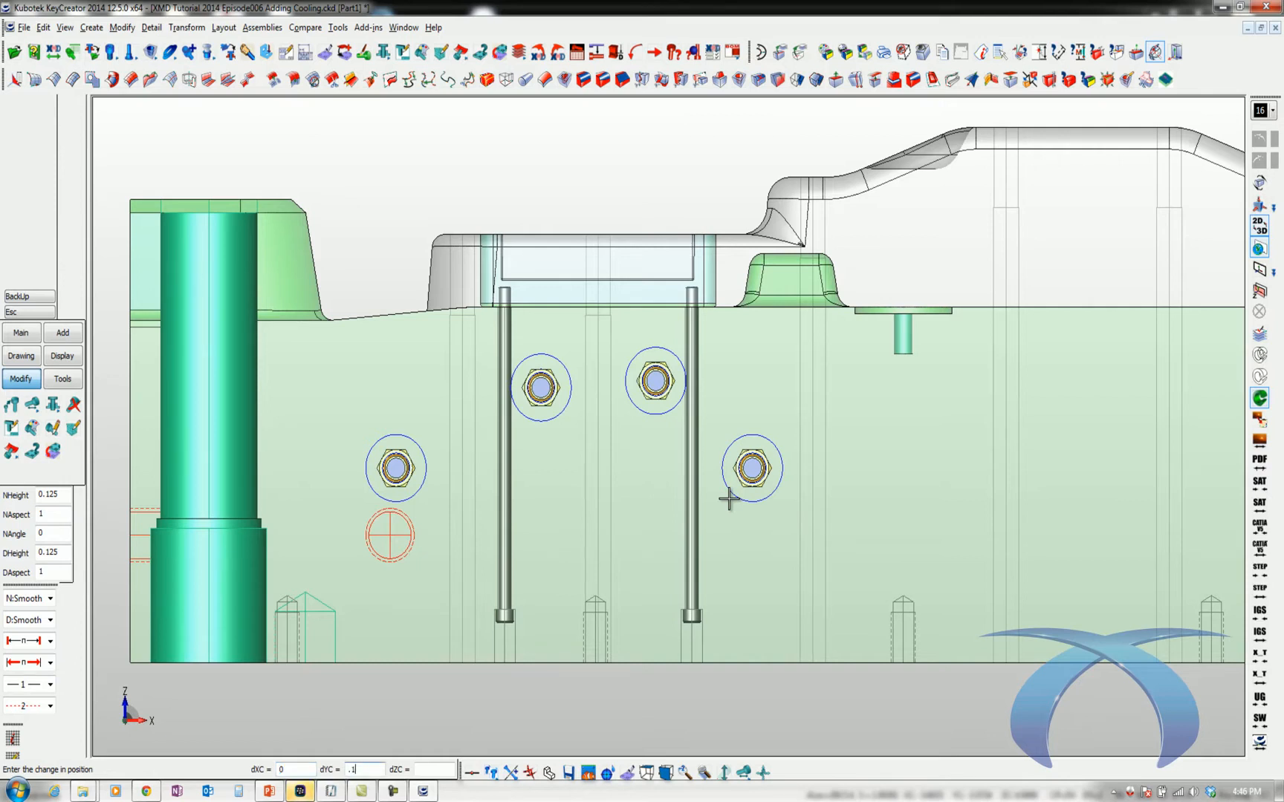
pyautogui.press('Return')
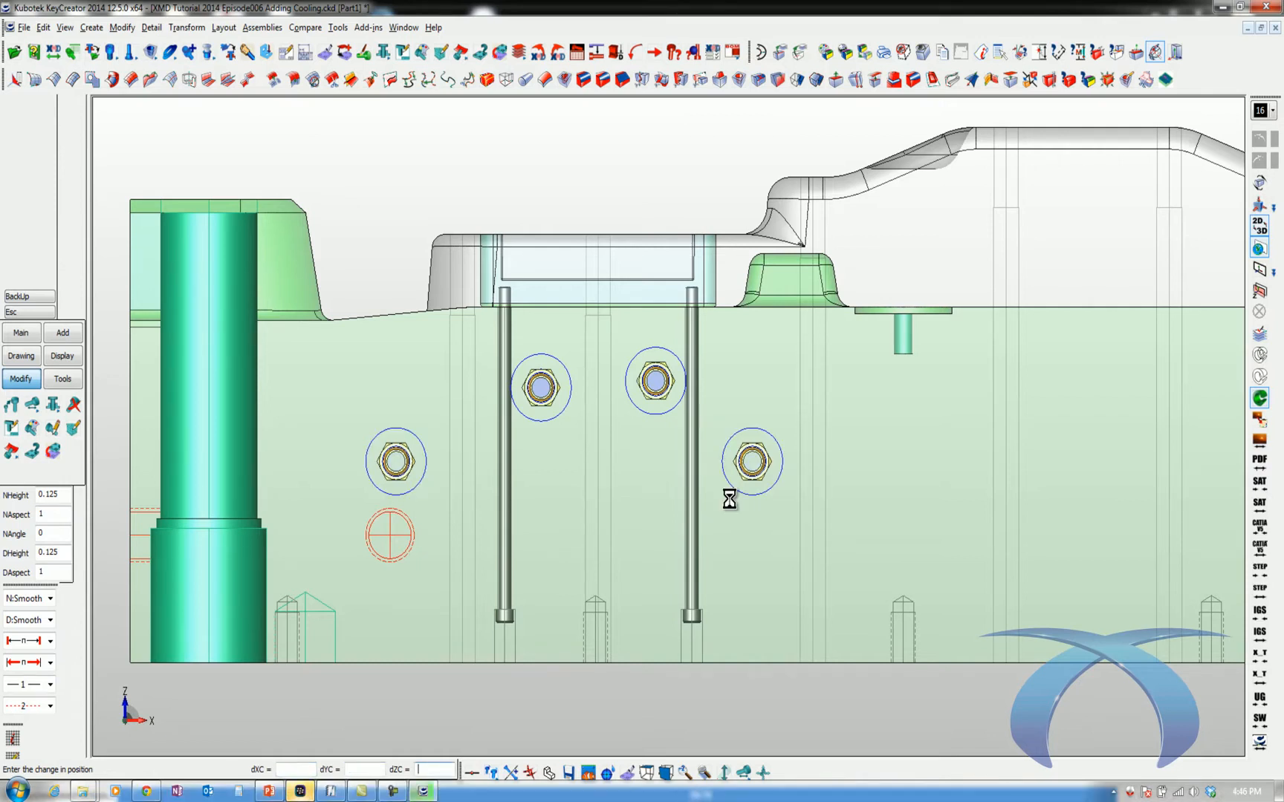
# Move the left inner waterline vertically down, aligning it with the centres of the two outer waterlines.
pyautogui.press('c')
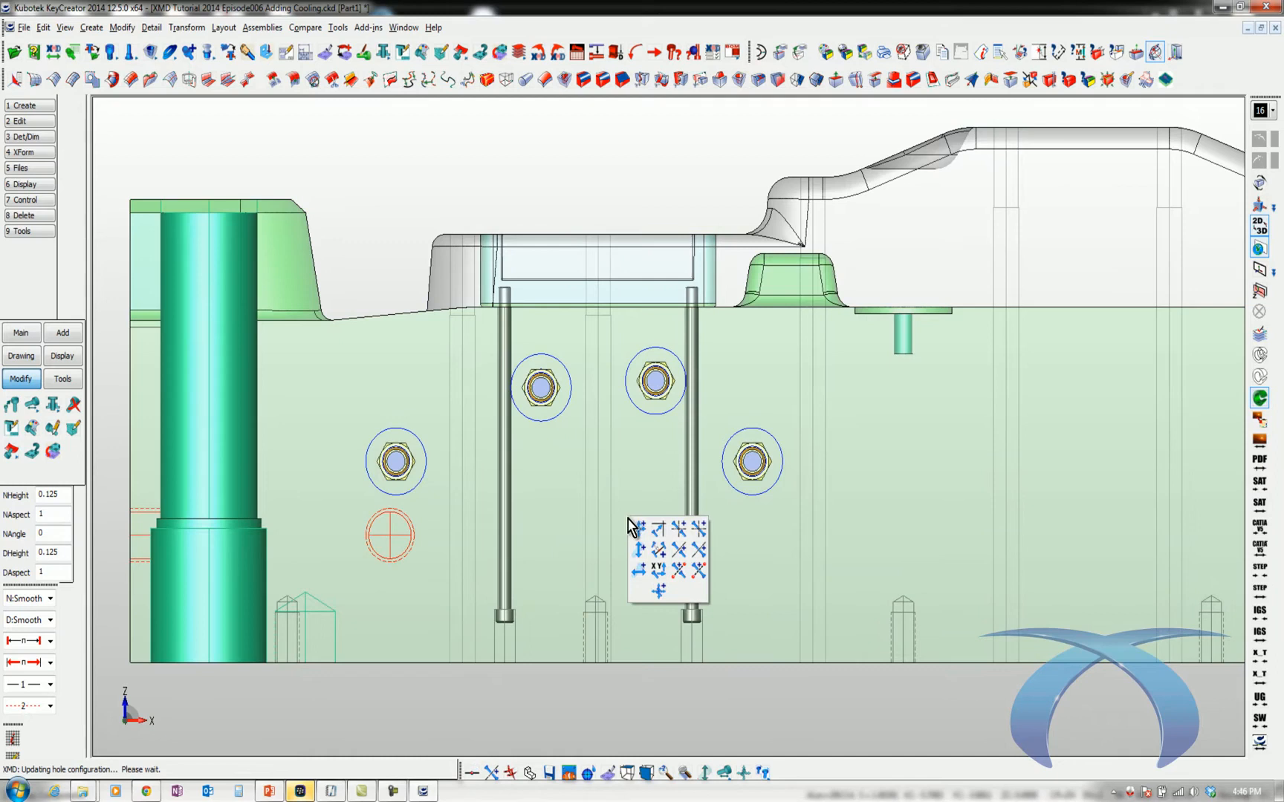
pyautogui.press('Escape')
pyautogui.press('m')
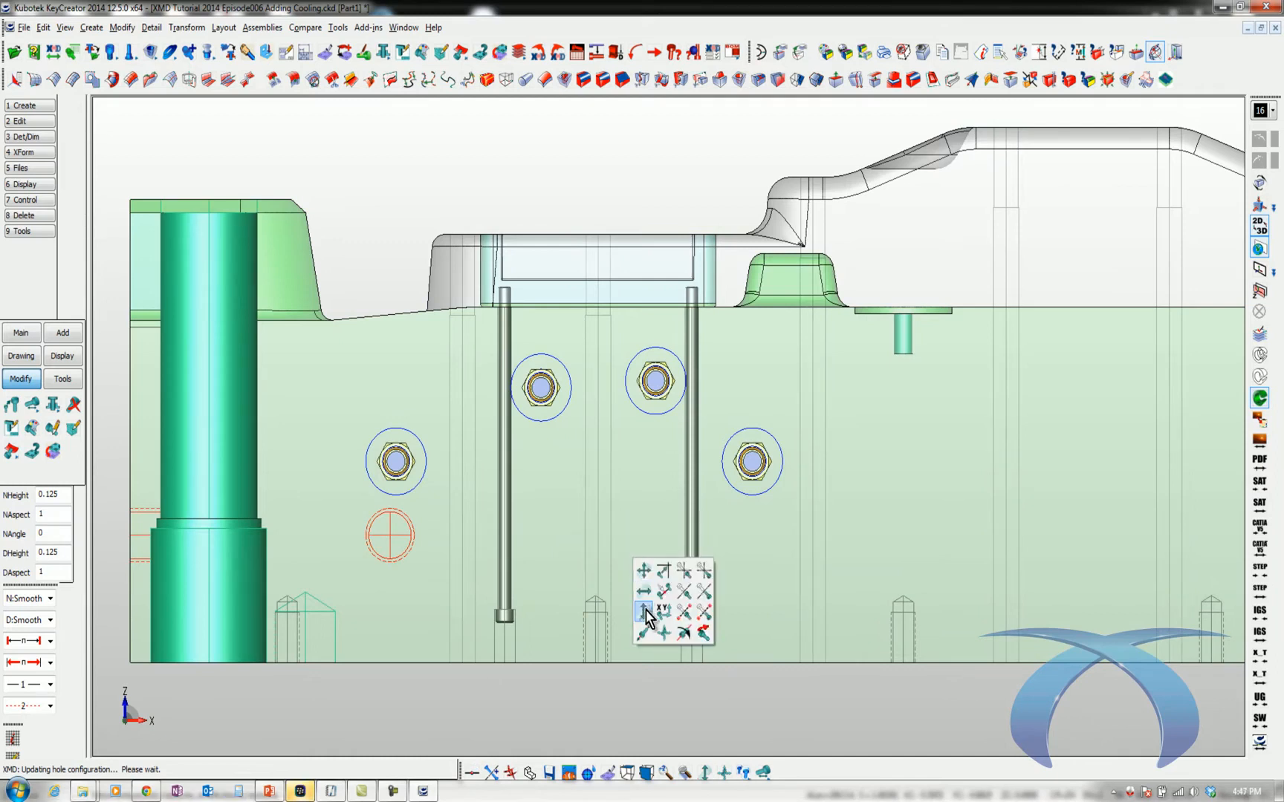
pyautogui.click(641, 569)
pyautogui.click(541, 387)
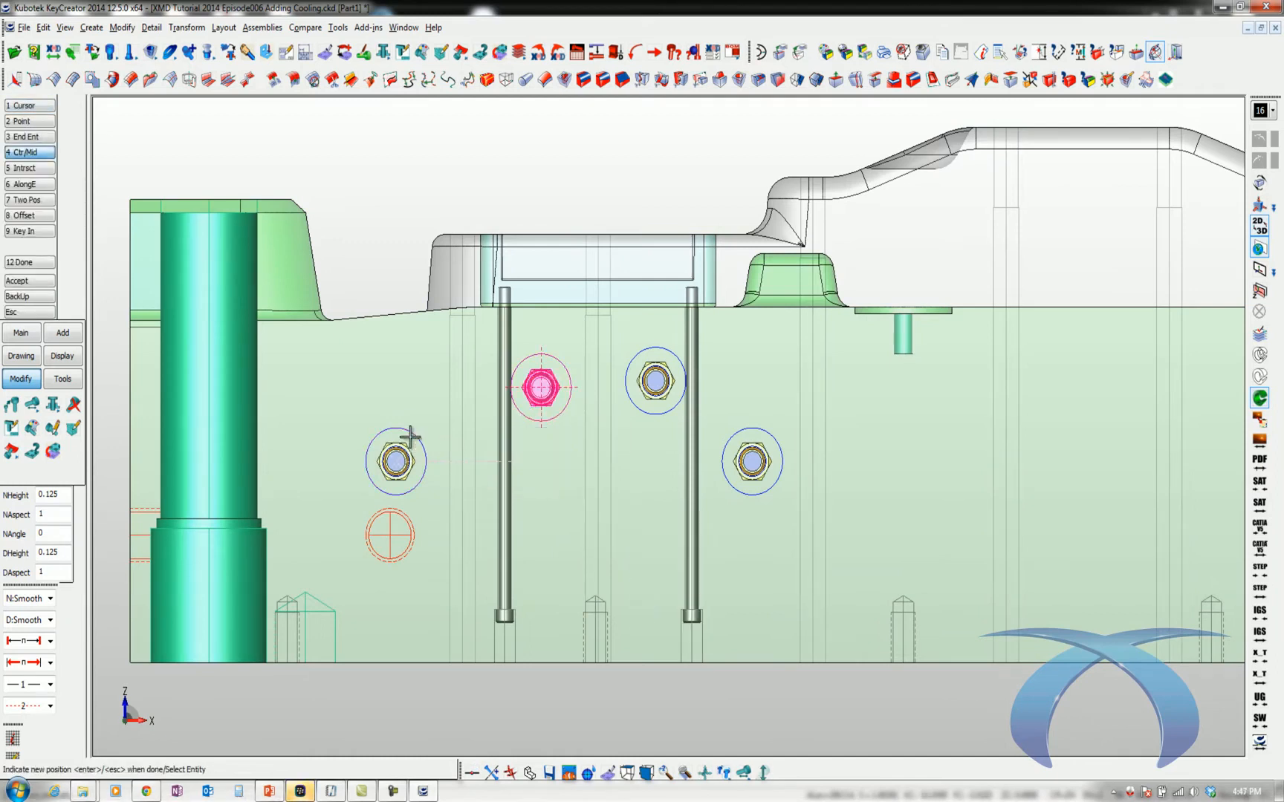
pyautogui.click(632, 463)
# Move the right inner waterline vertically down so it lines up with the other three waterlines.
pyautogui.press('m')
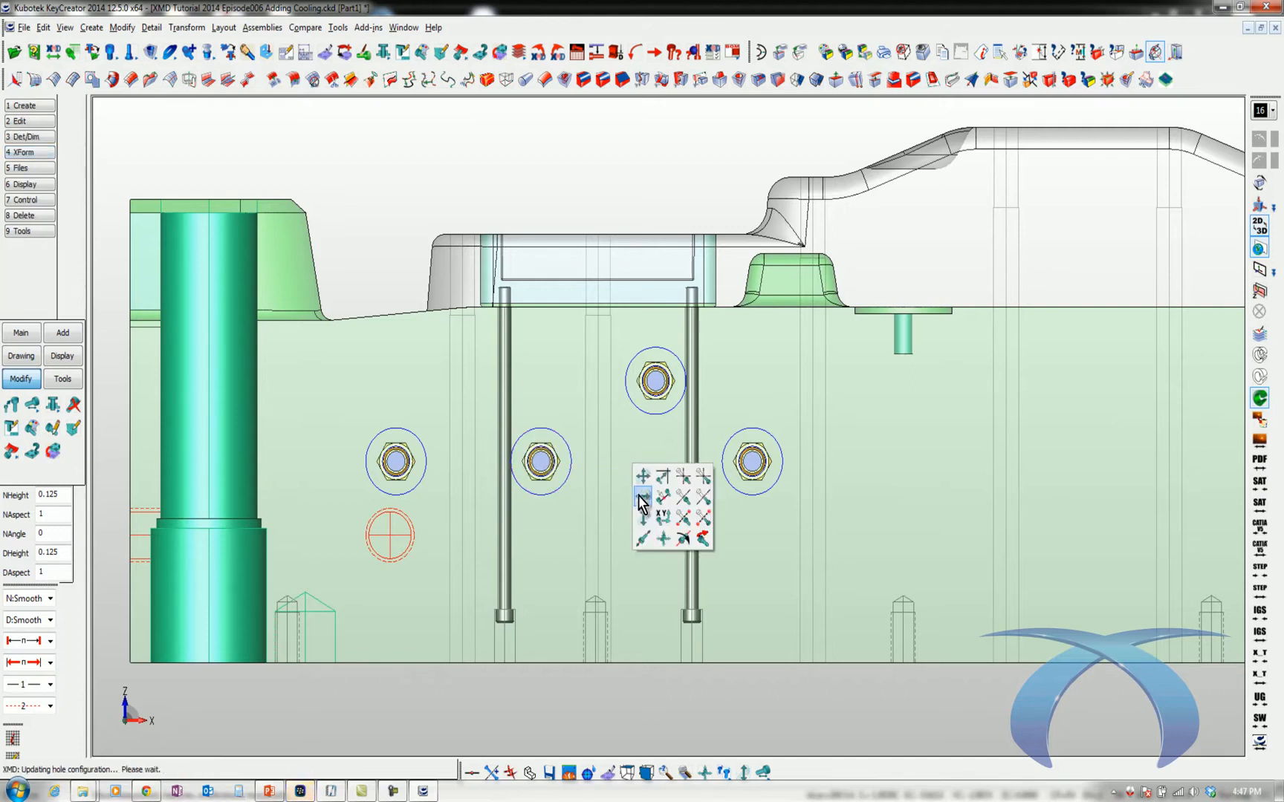
pyautogui.click(645, 523)
pyautogui.click(646, 411)
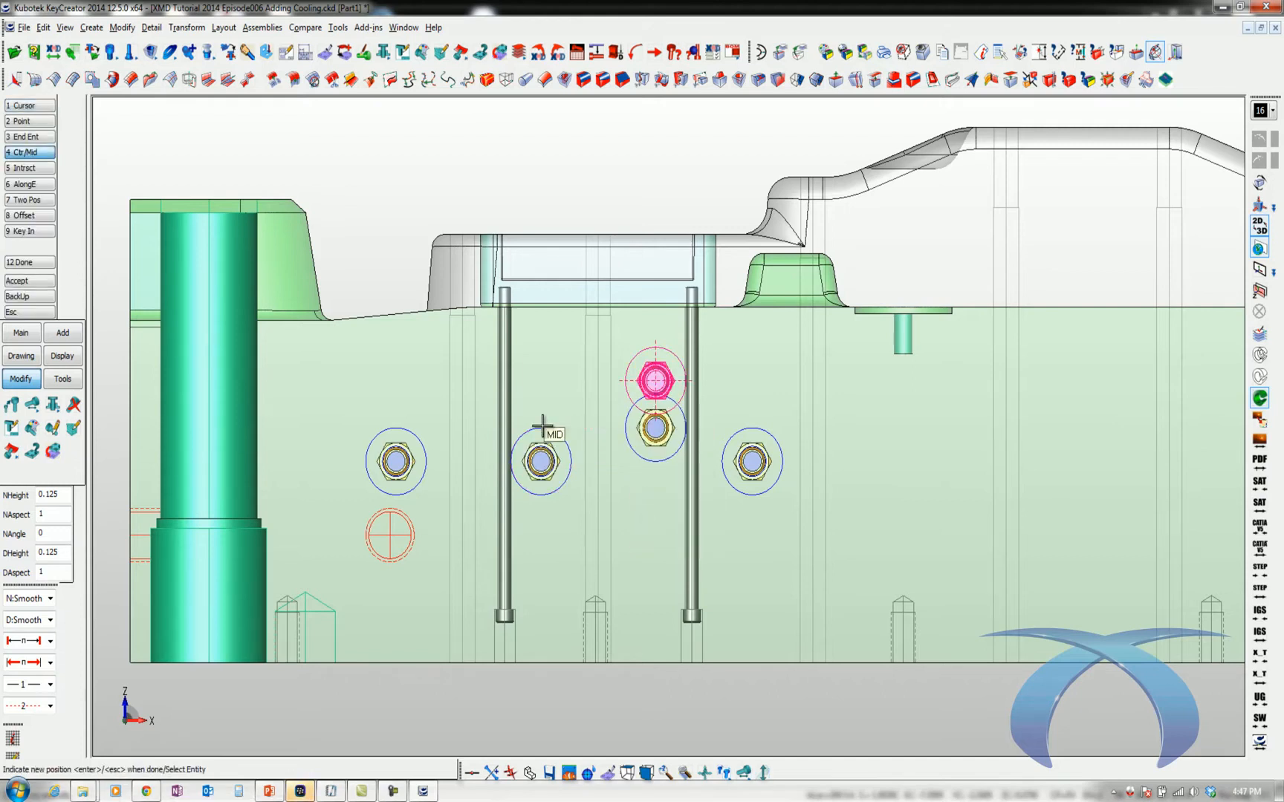
pyautogui.click(568, 443)
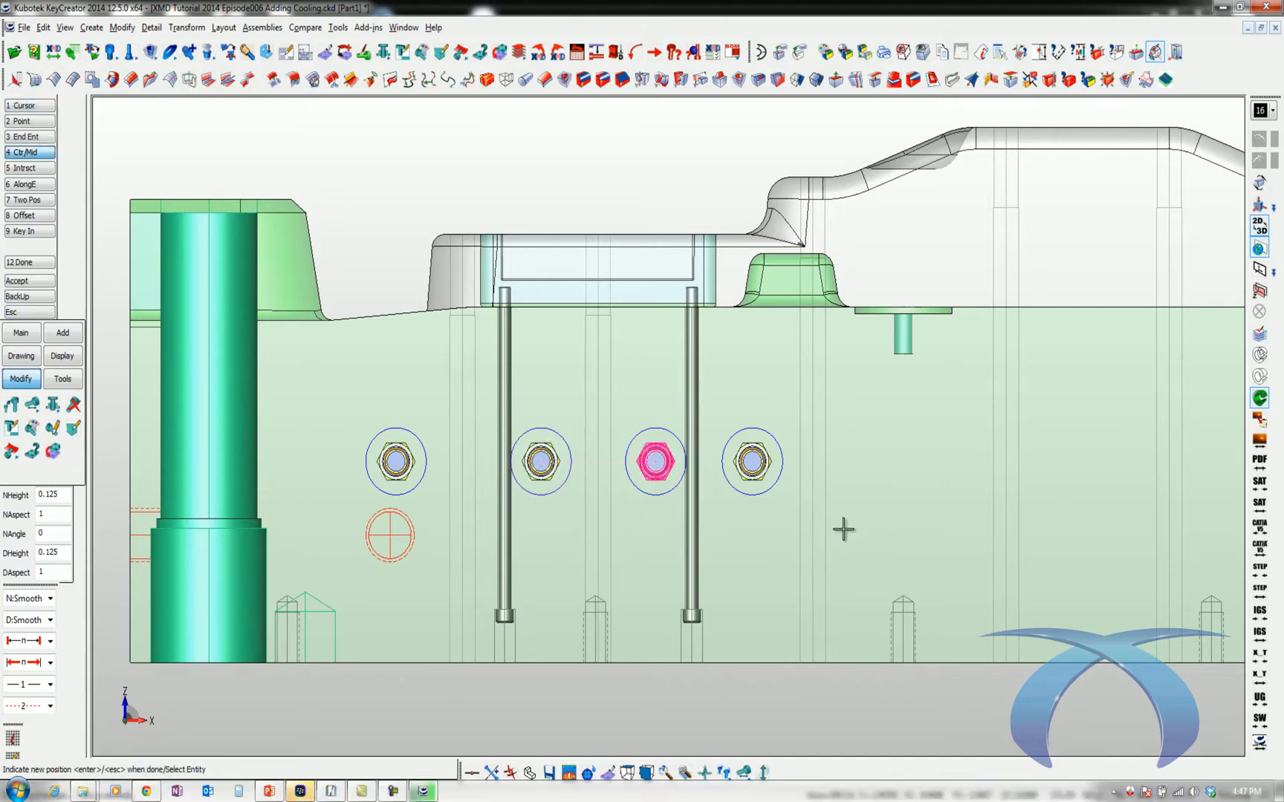
pyautogui.press('Return')
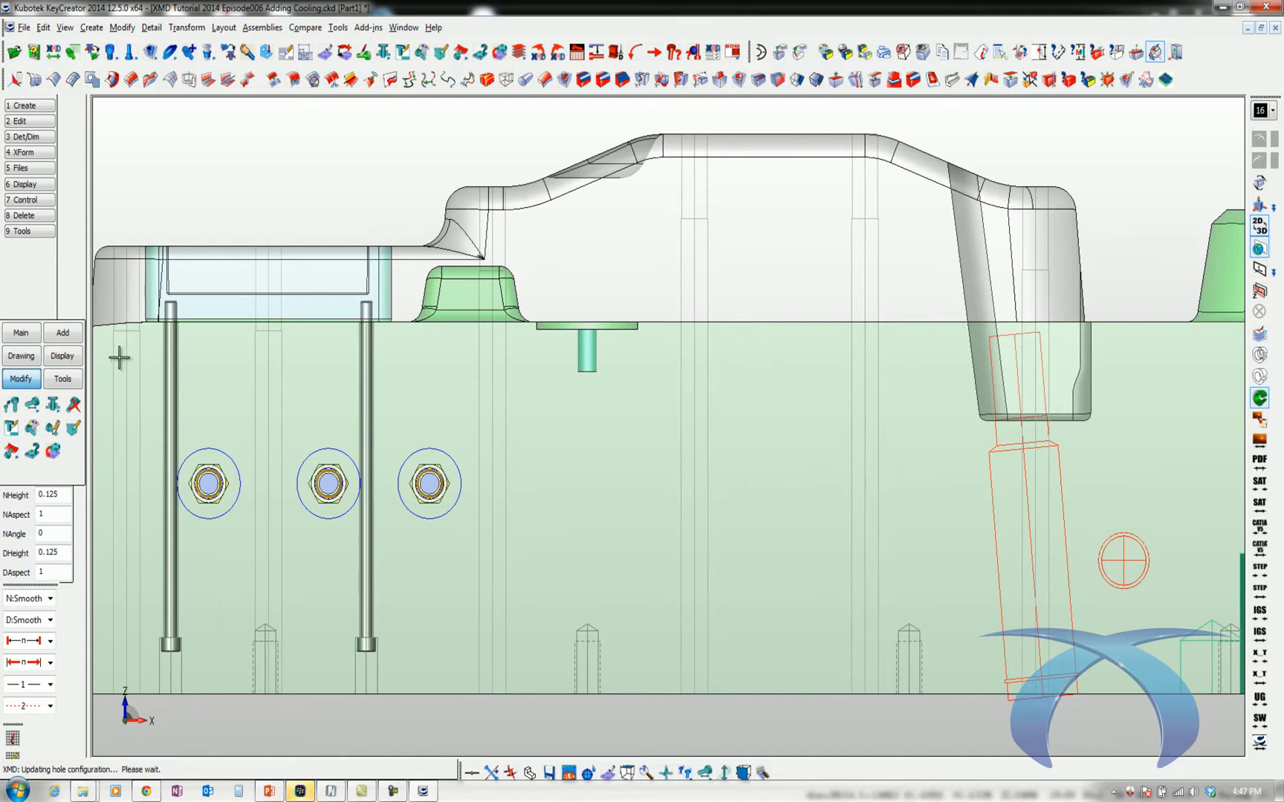
# Set the water defaults to 3/8 NPT waterlines, 3/4 NPT bubblers and a pipe plug end condition without counterbore.
pyautogui.click(58, 332)
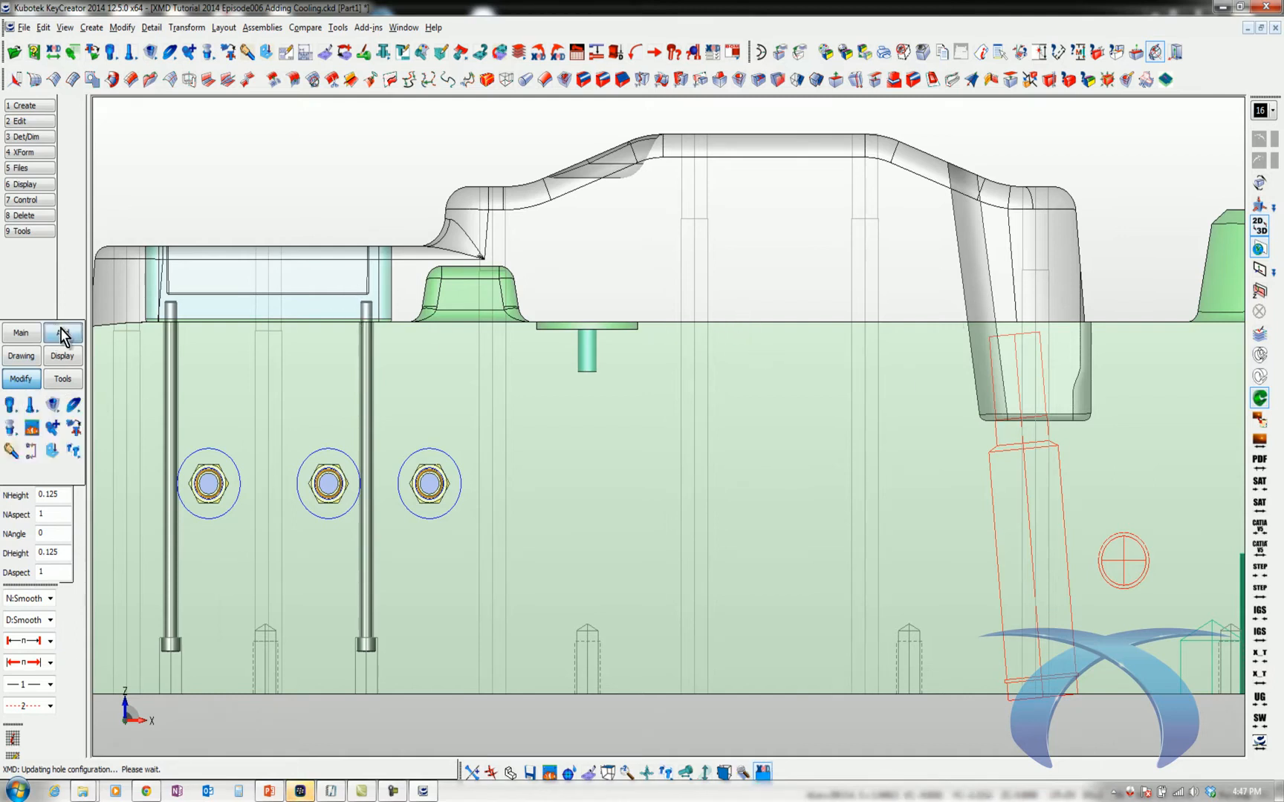
pyautogui.click(30, 431)
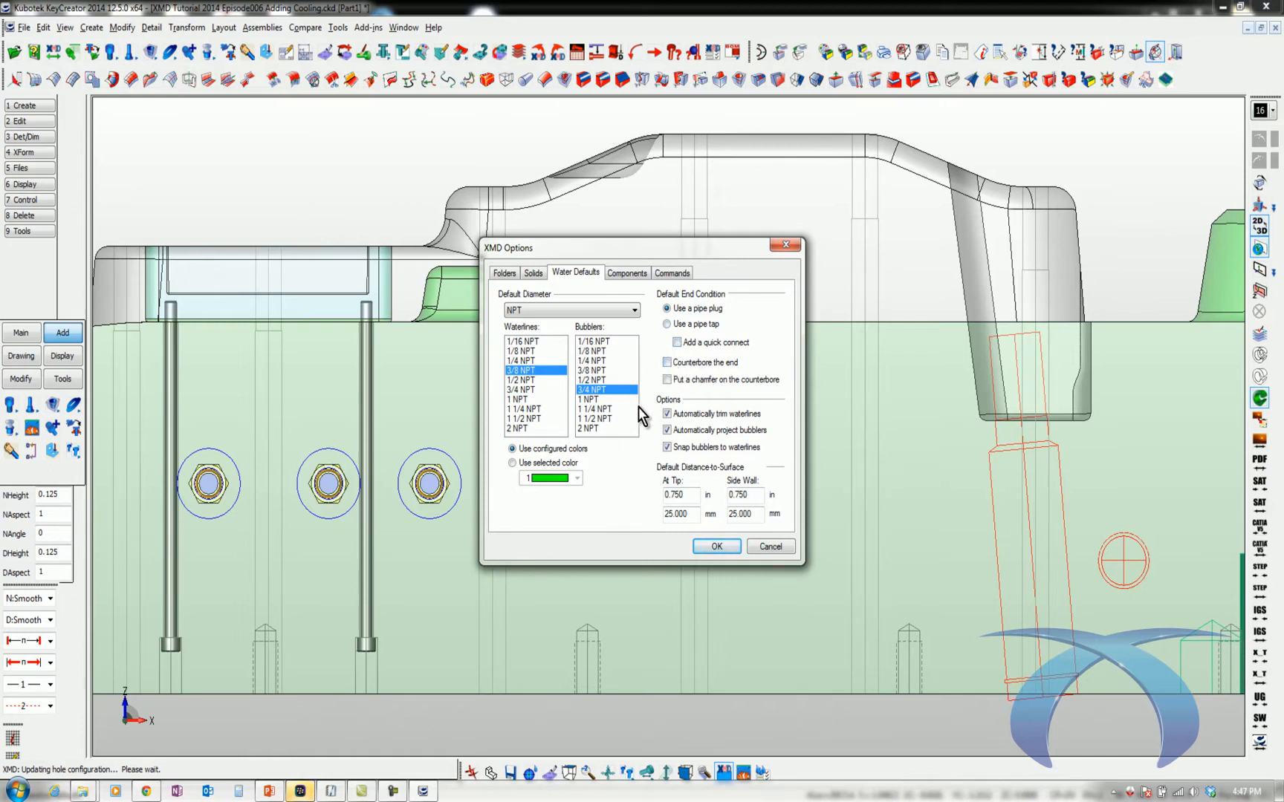
pyautogui.click(722, 548)
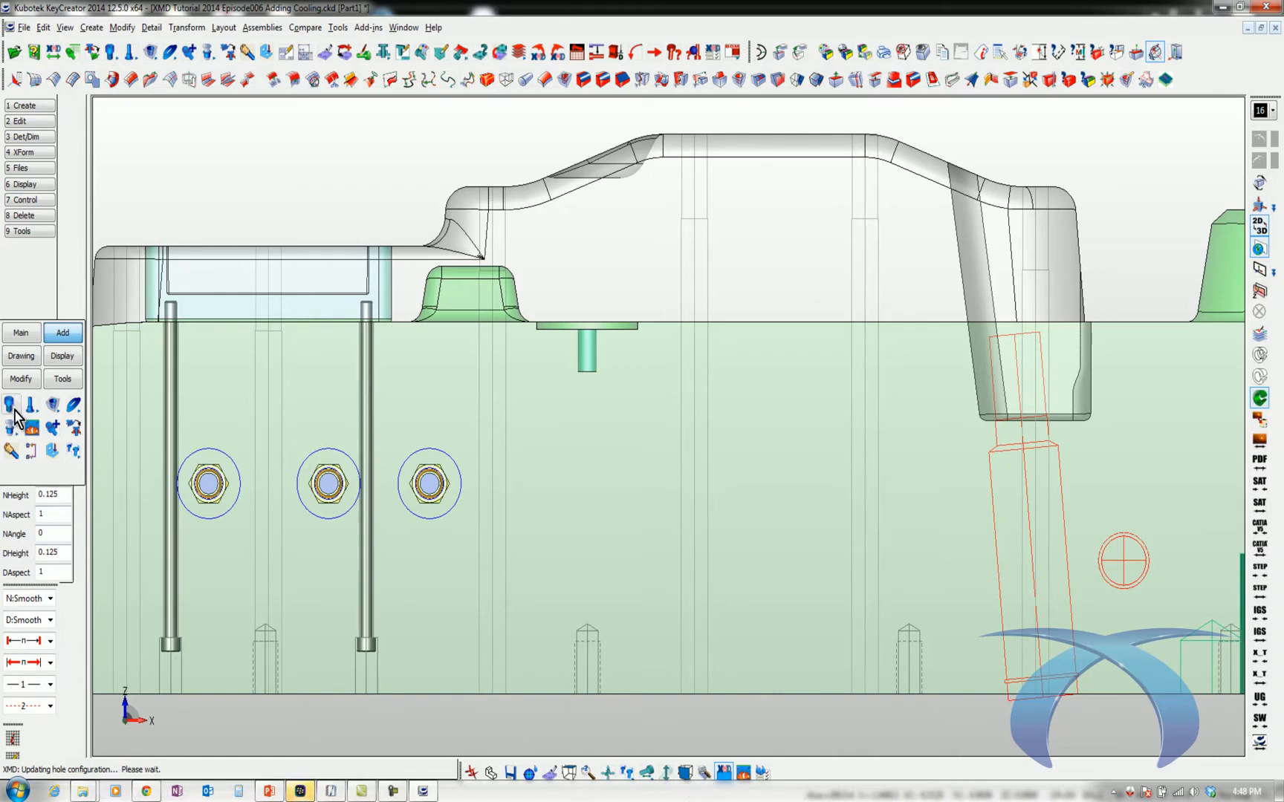
pyautogui.click(33, 449)
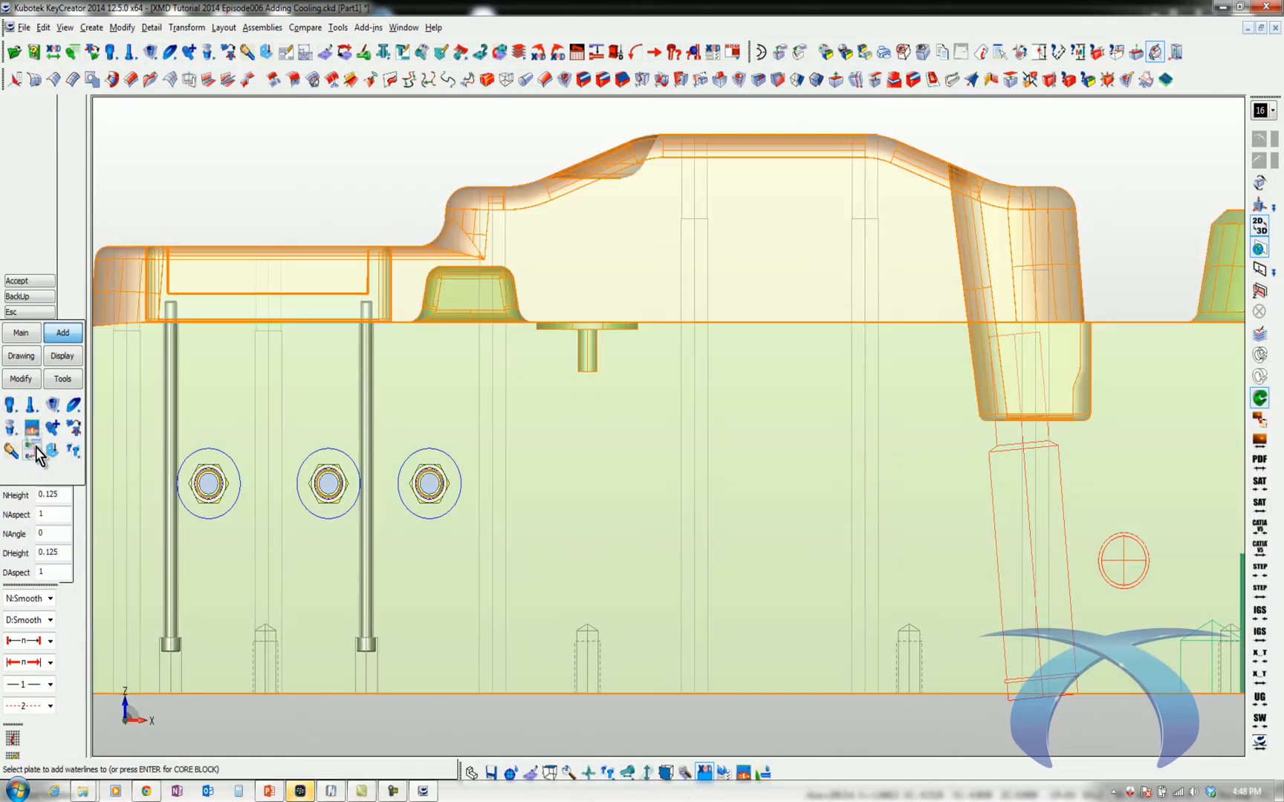
pyautogui.click(630, 230)
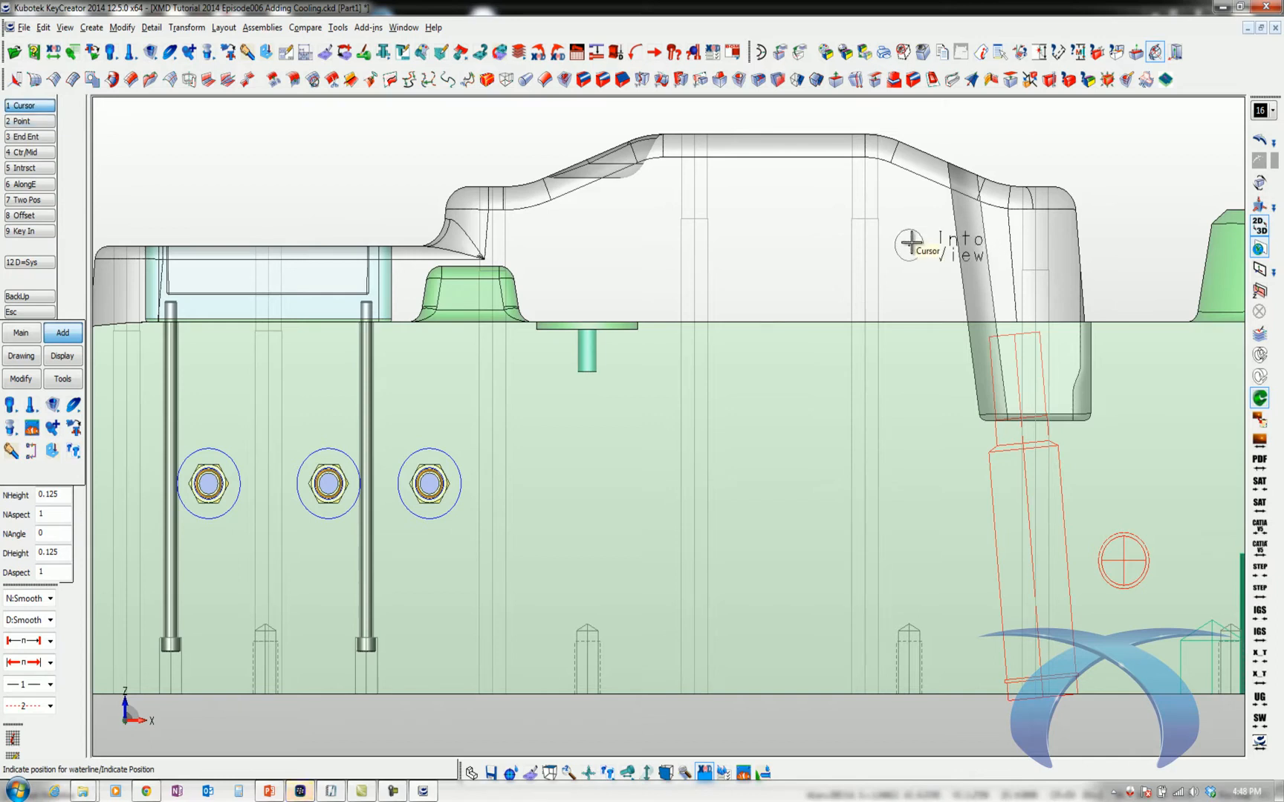
pyautogui.hotkey('alt', '1')
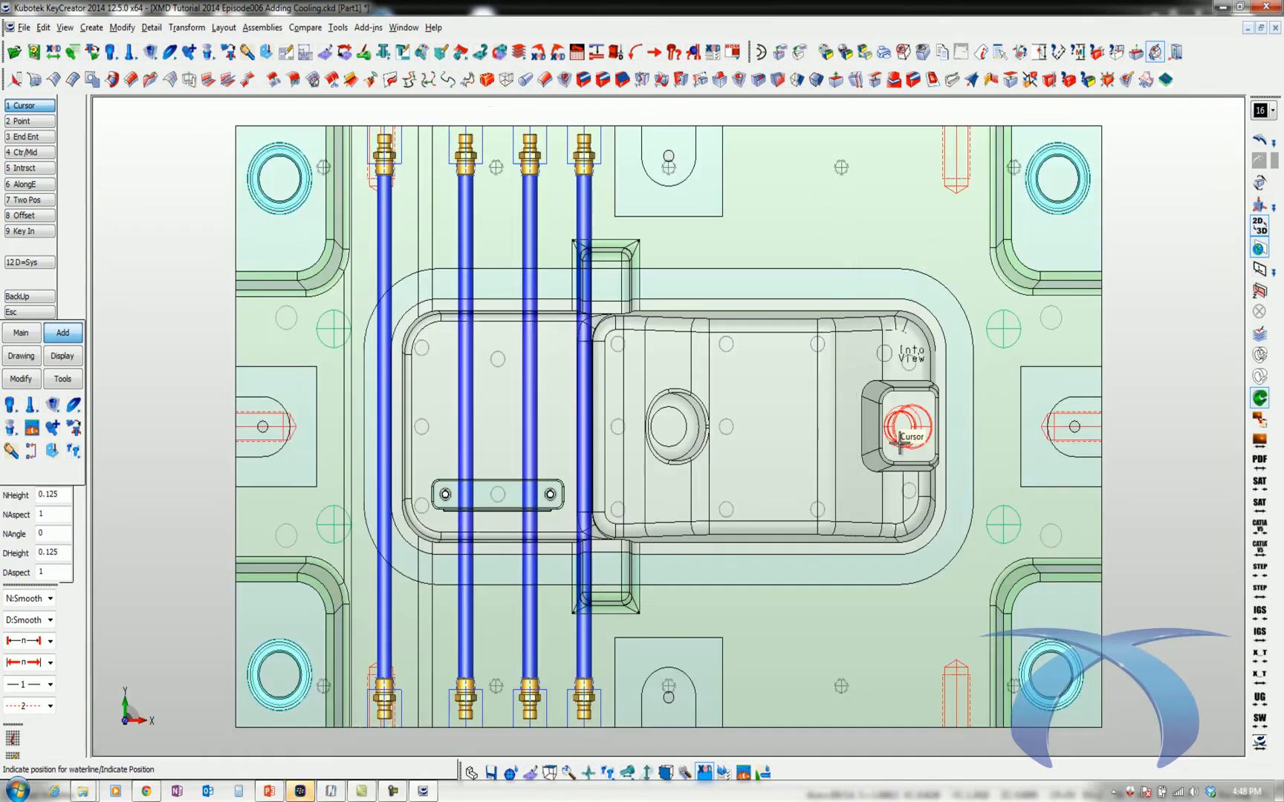
pyautogui.moveTo(899, 443); pyautogui.dragTo(883, 473, button='middle')
pyautogui.click(870, 484)
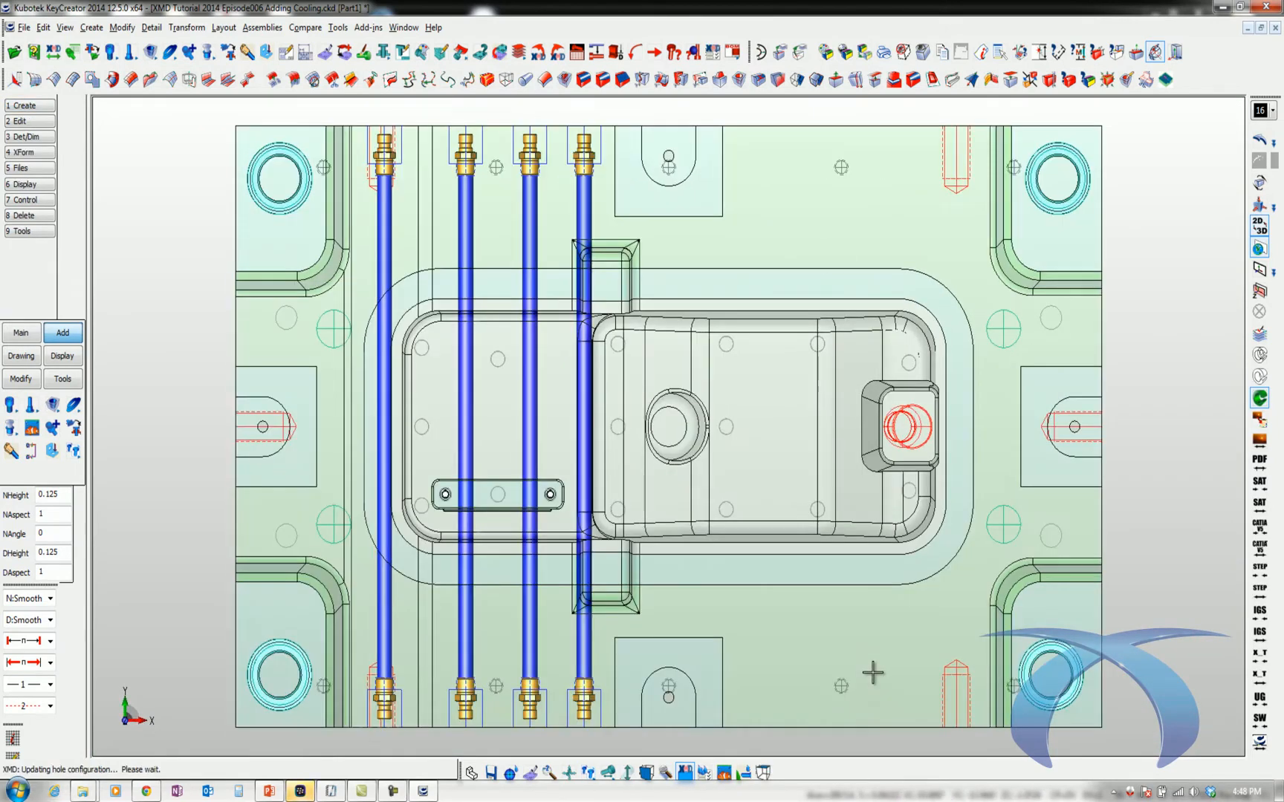
pyautogui.click(1255, 286)
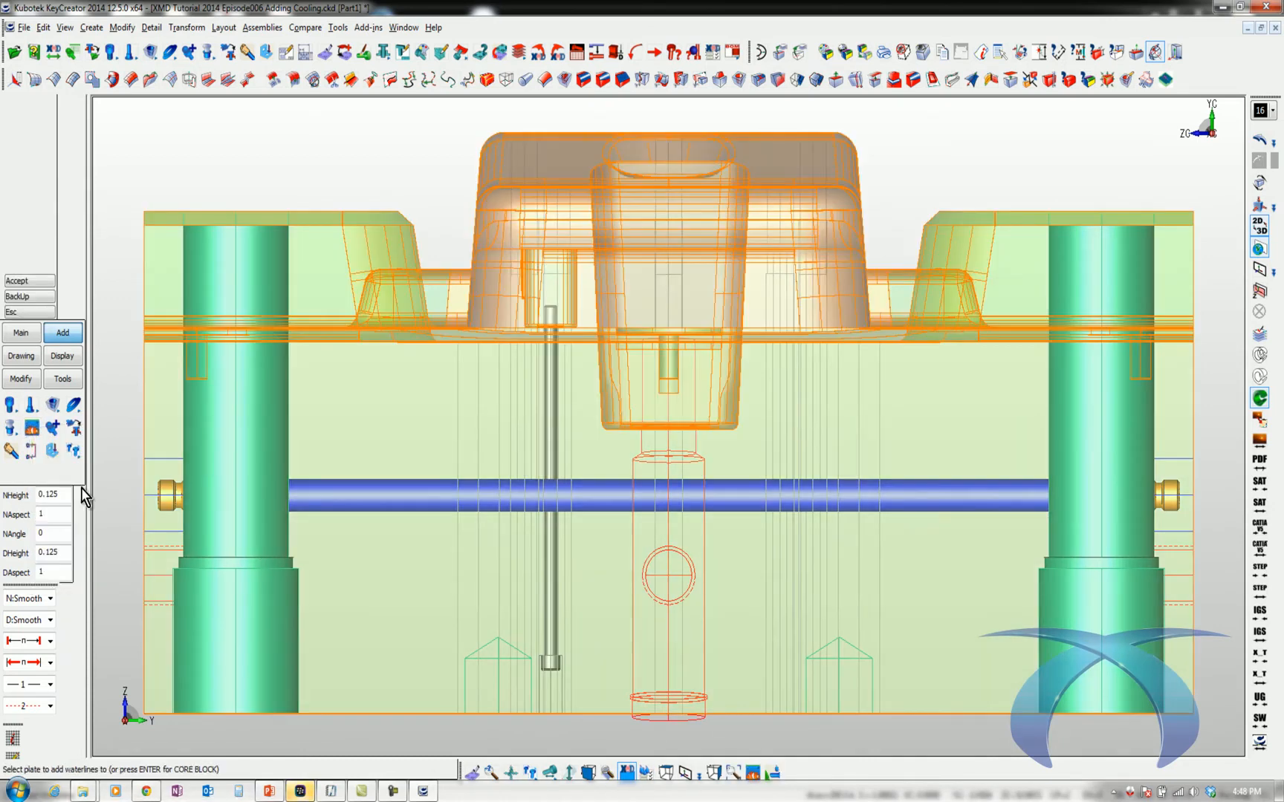
pyautogui.click(331, 608)
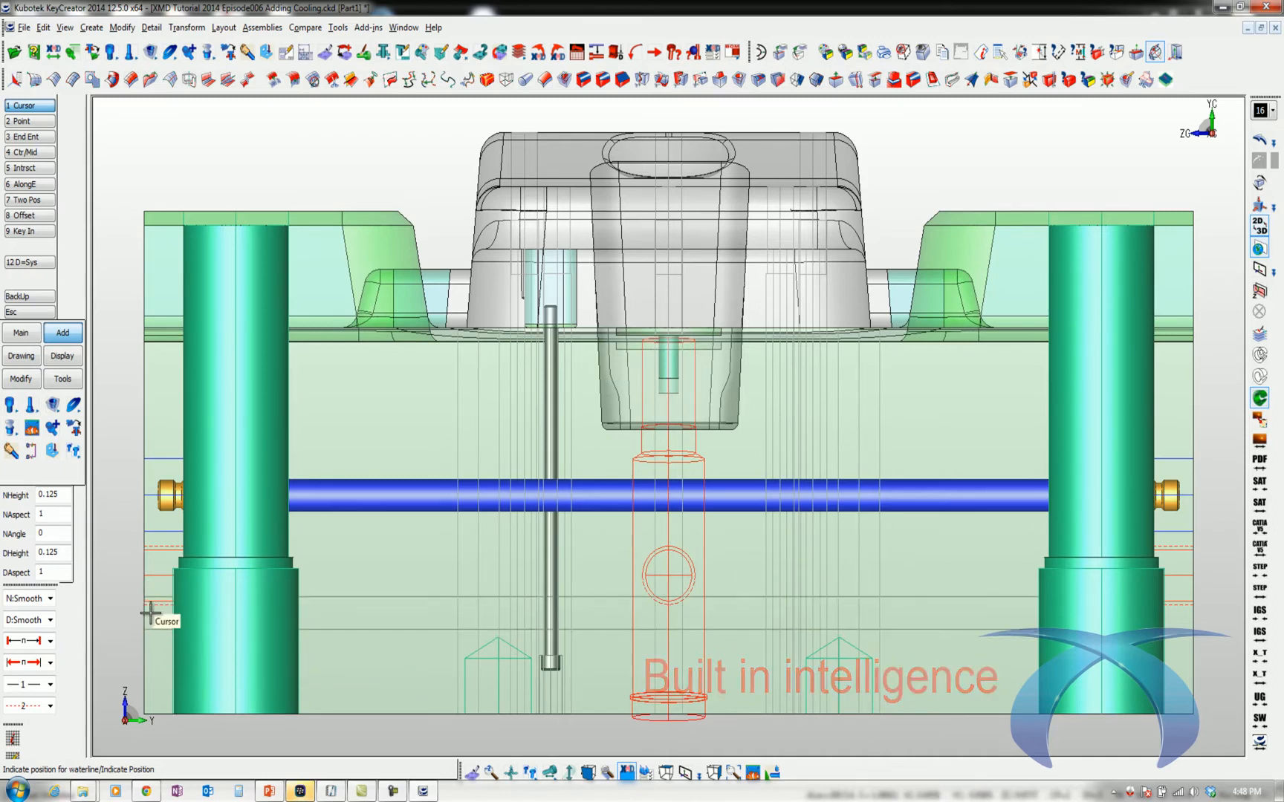
pyautogui.click(131, 411)
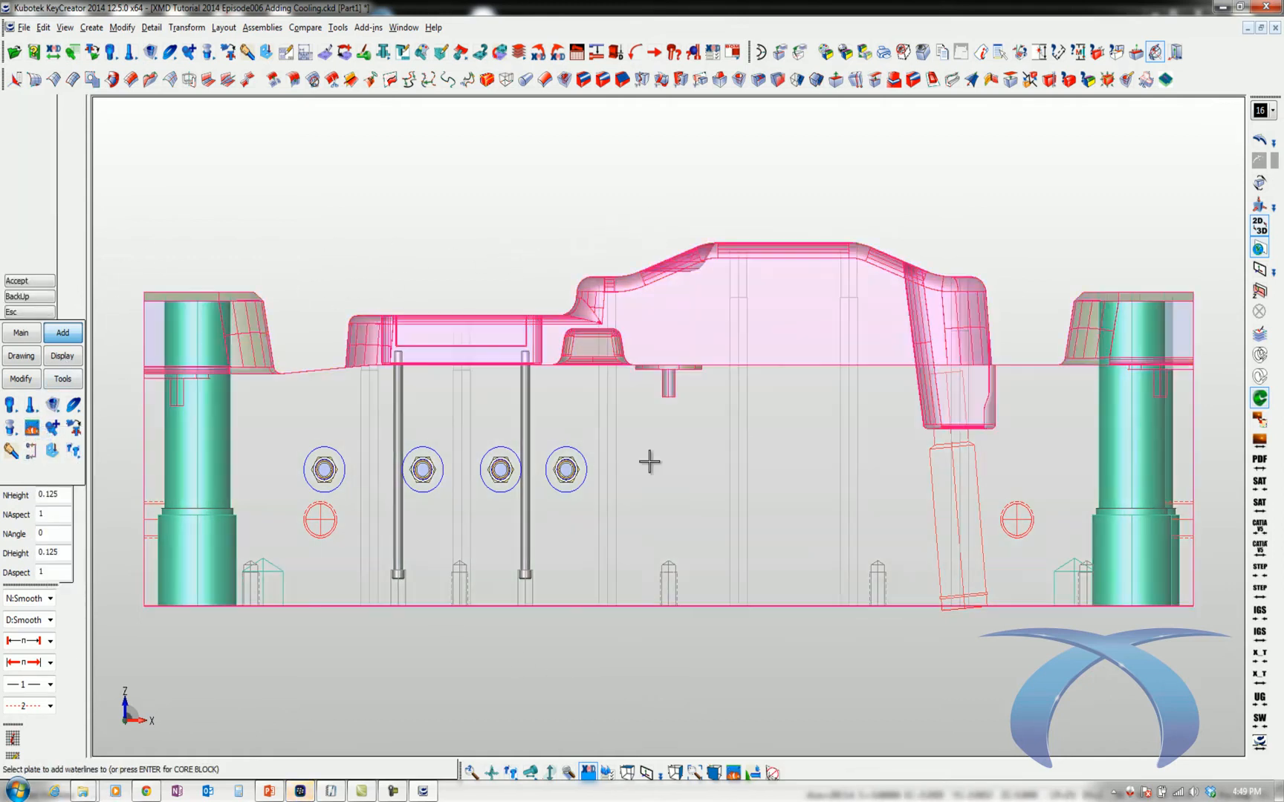
# Add a waterline to the core block running into the front view, high in the raised core beside the angled component.
pyautogui.click(667, 433)
pyautogui.press('Return')
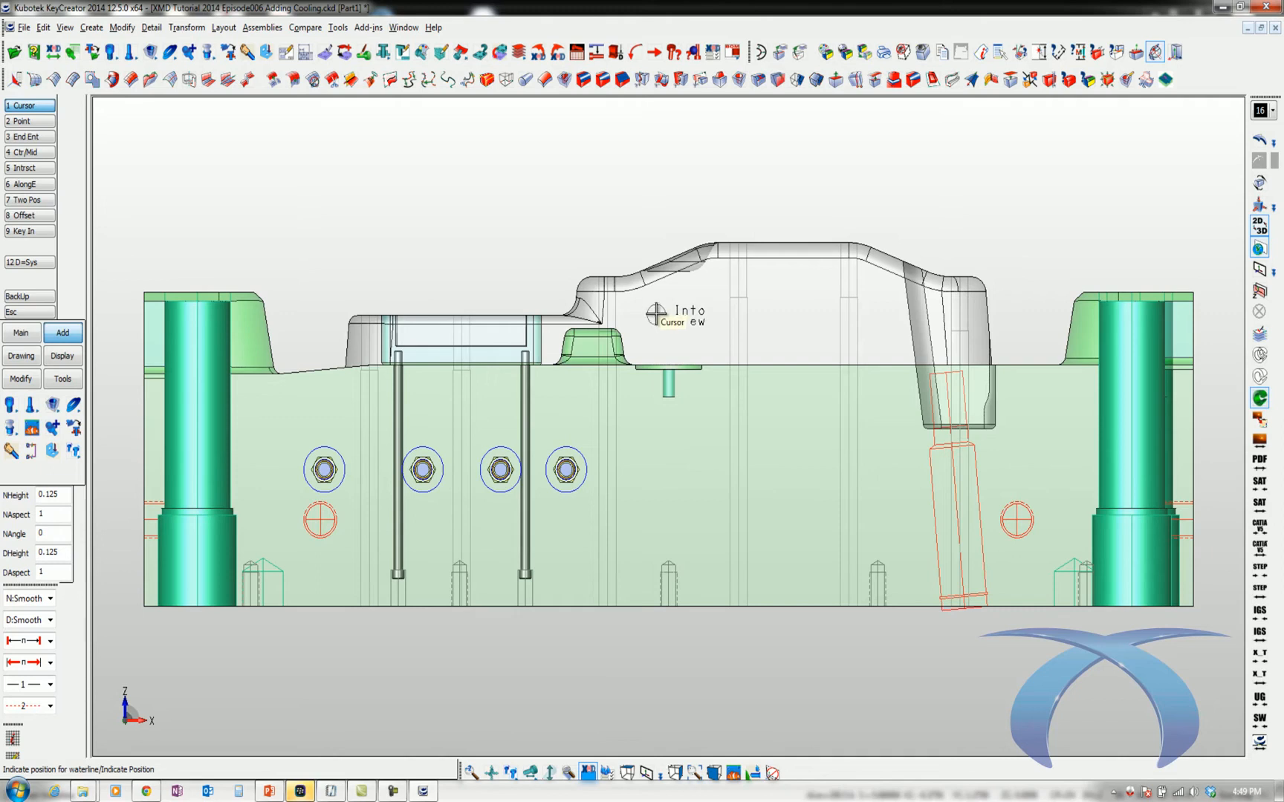
pyautogui.click(881, 301)
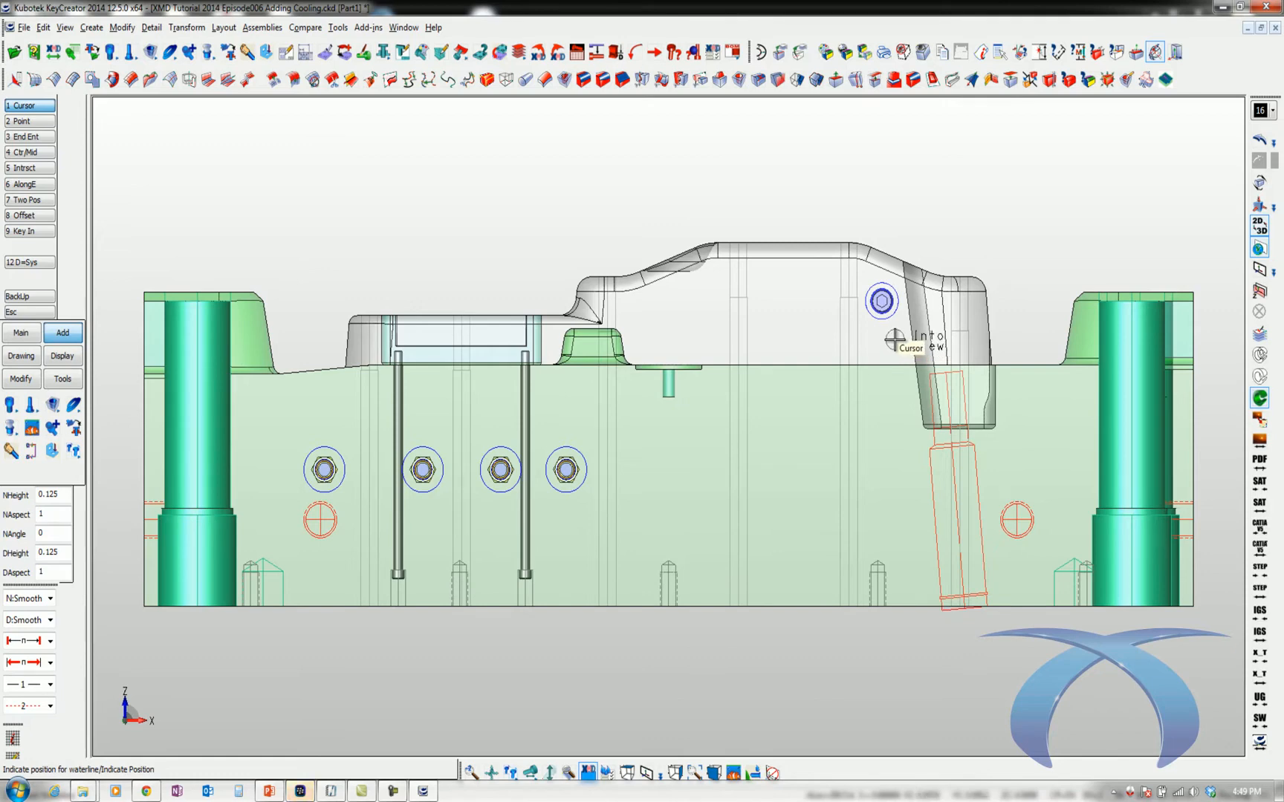
# Add a vertical waterline from the block's underside into the upper waterline near its plugged end, and a horizontal feed line meeting it partway up.
pyautogui.hotkey('alt', '4')
pyautogui.hotkey('alt', 'w')
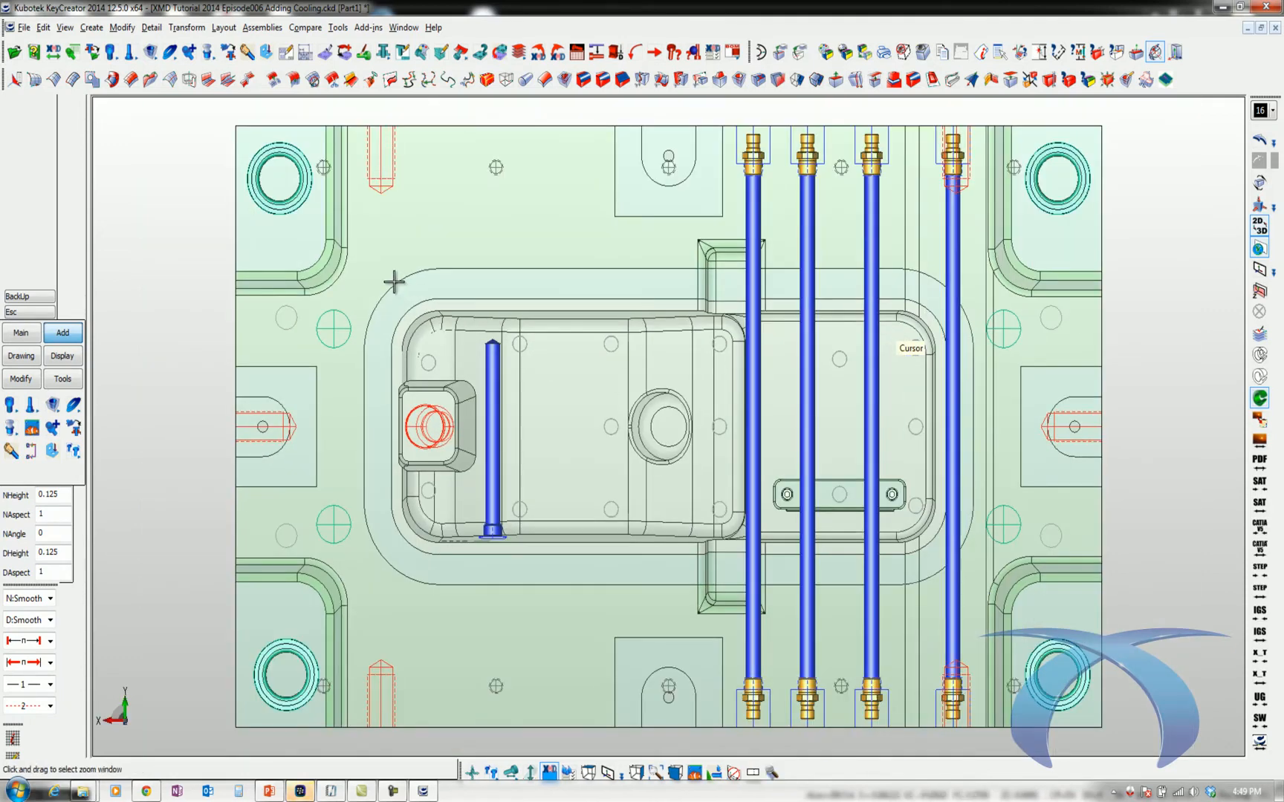
pyautogui.moveTo(396, 283); pyautogui.dragTo(701, 643)
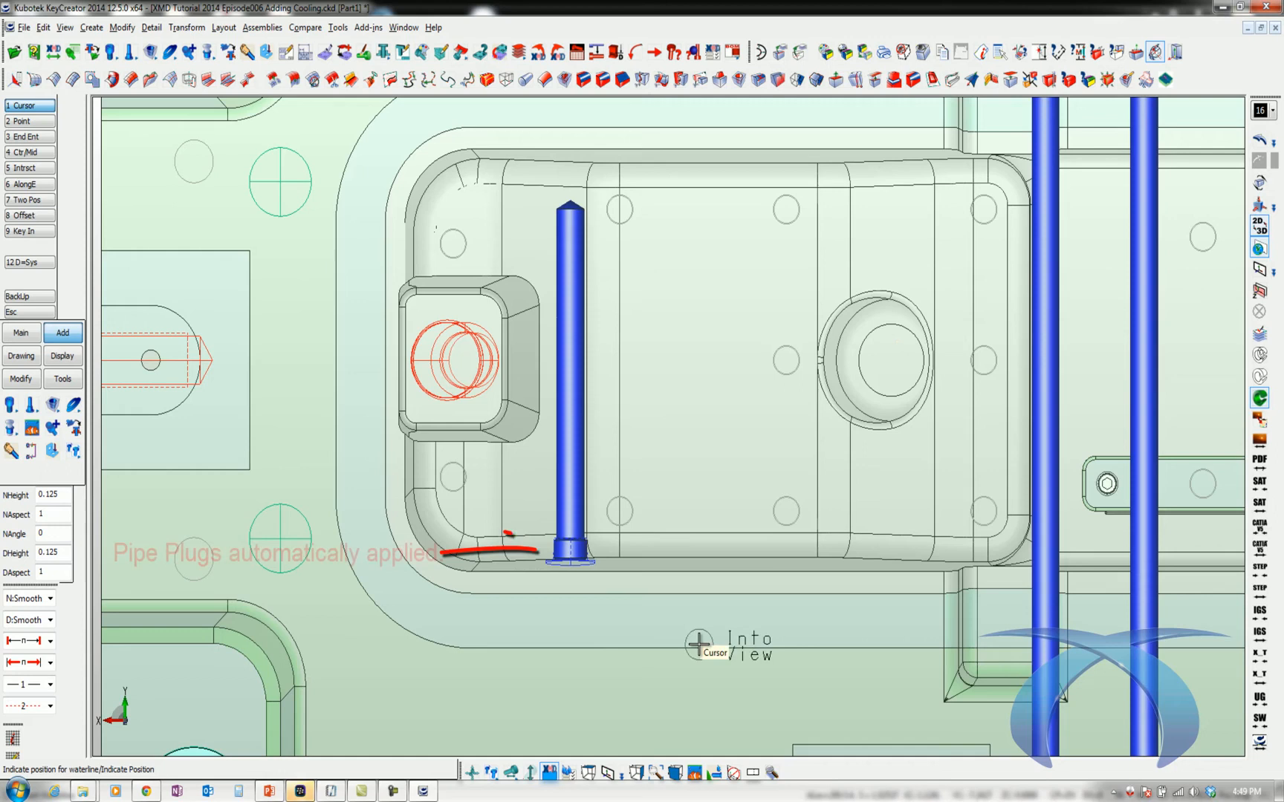
pyautogui.click(570, 491)
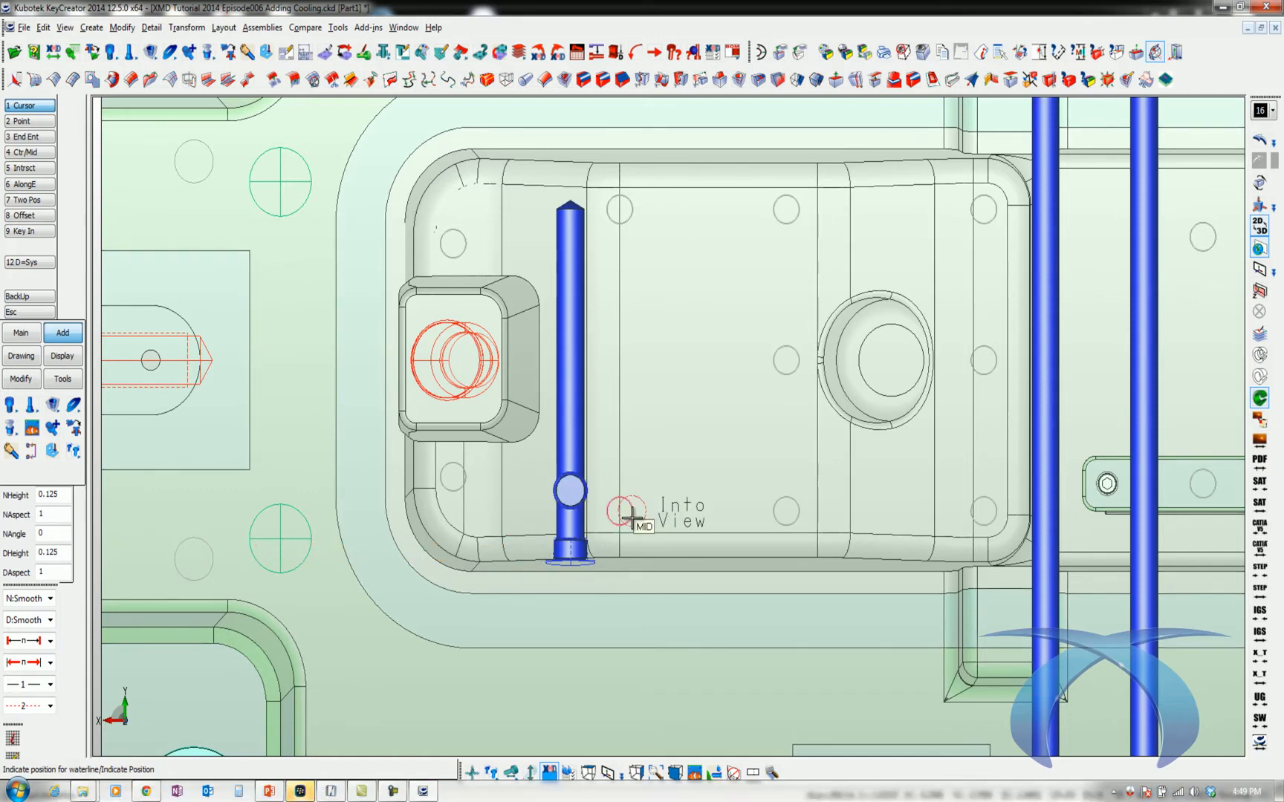
pyautogui.hotkey('alt', '2')
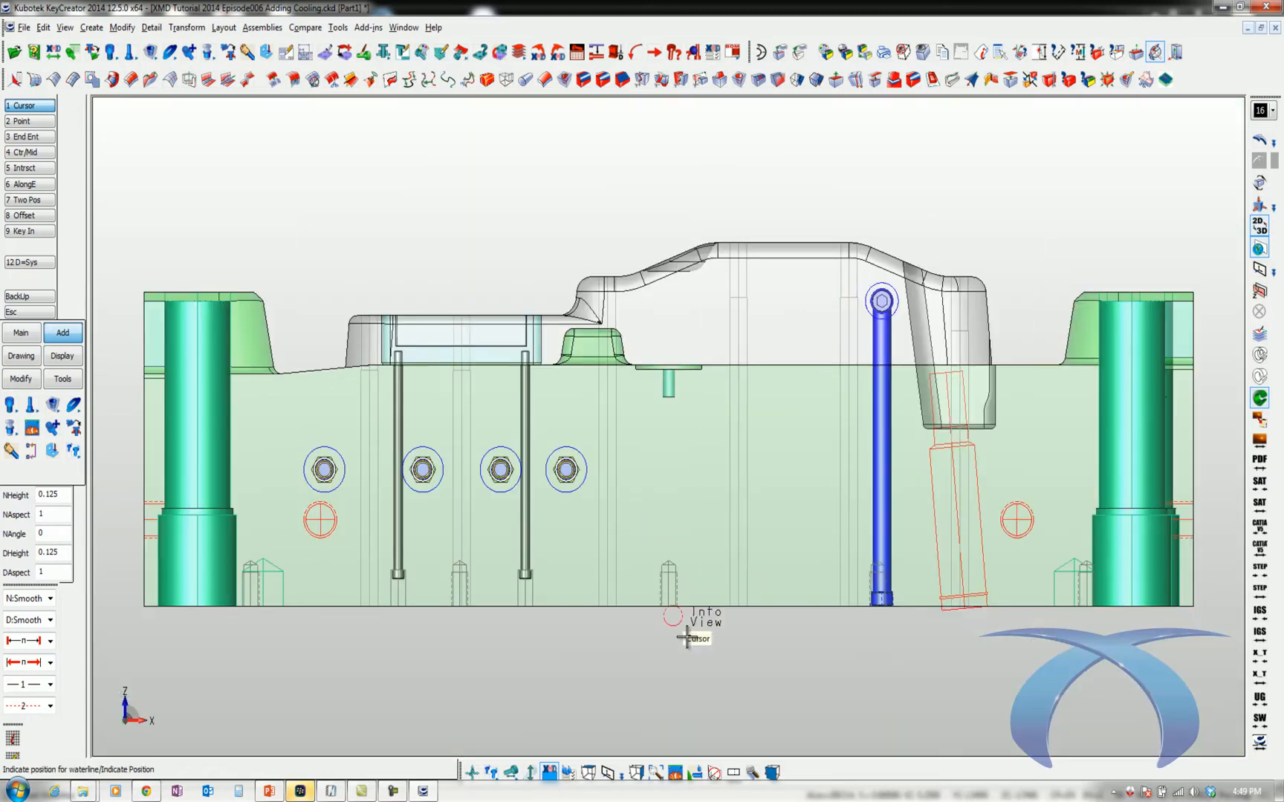
pyautogui.click(881, 472)
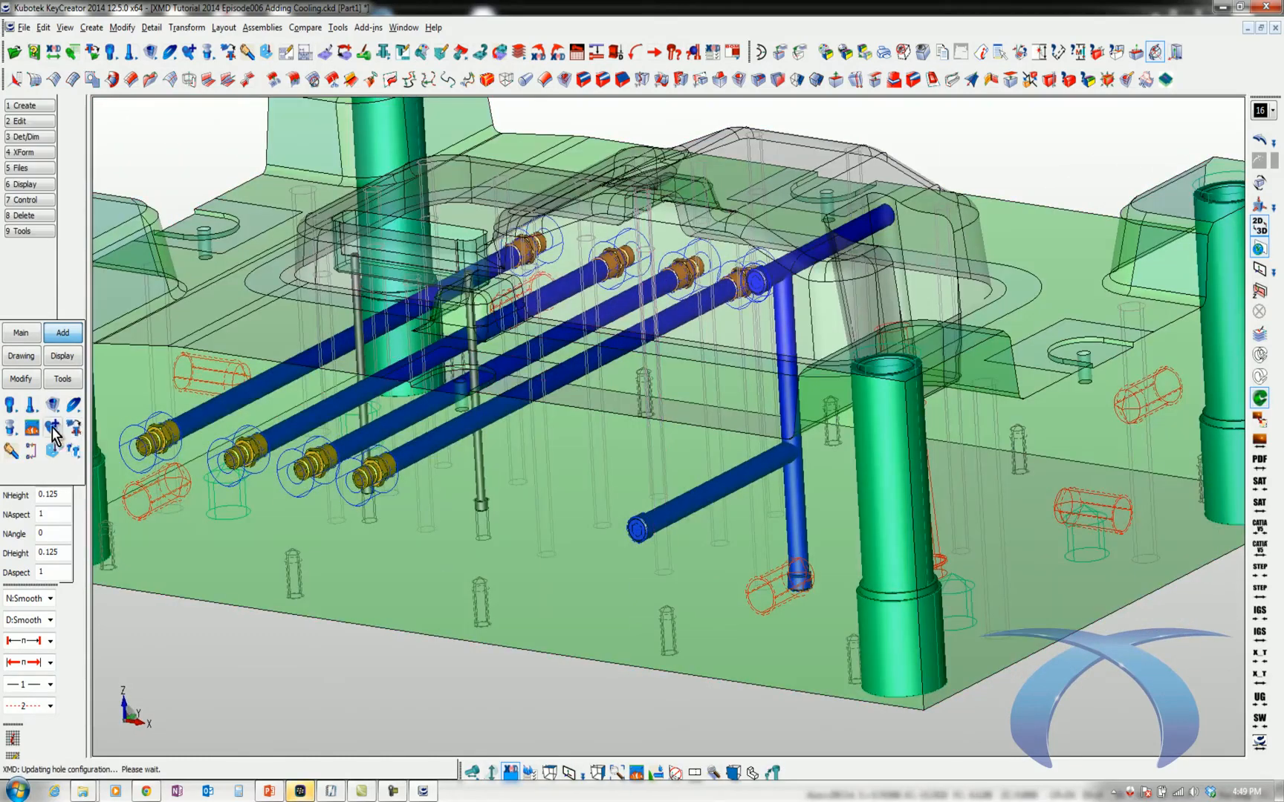
# Change the end of the horizontal feed waterline to a 3/8 NPT pipe tap with a connector and counterbore.
pyautogui.click(20, 378)
pyautogui.click(12, 405)
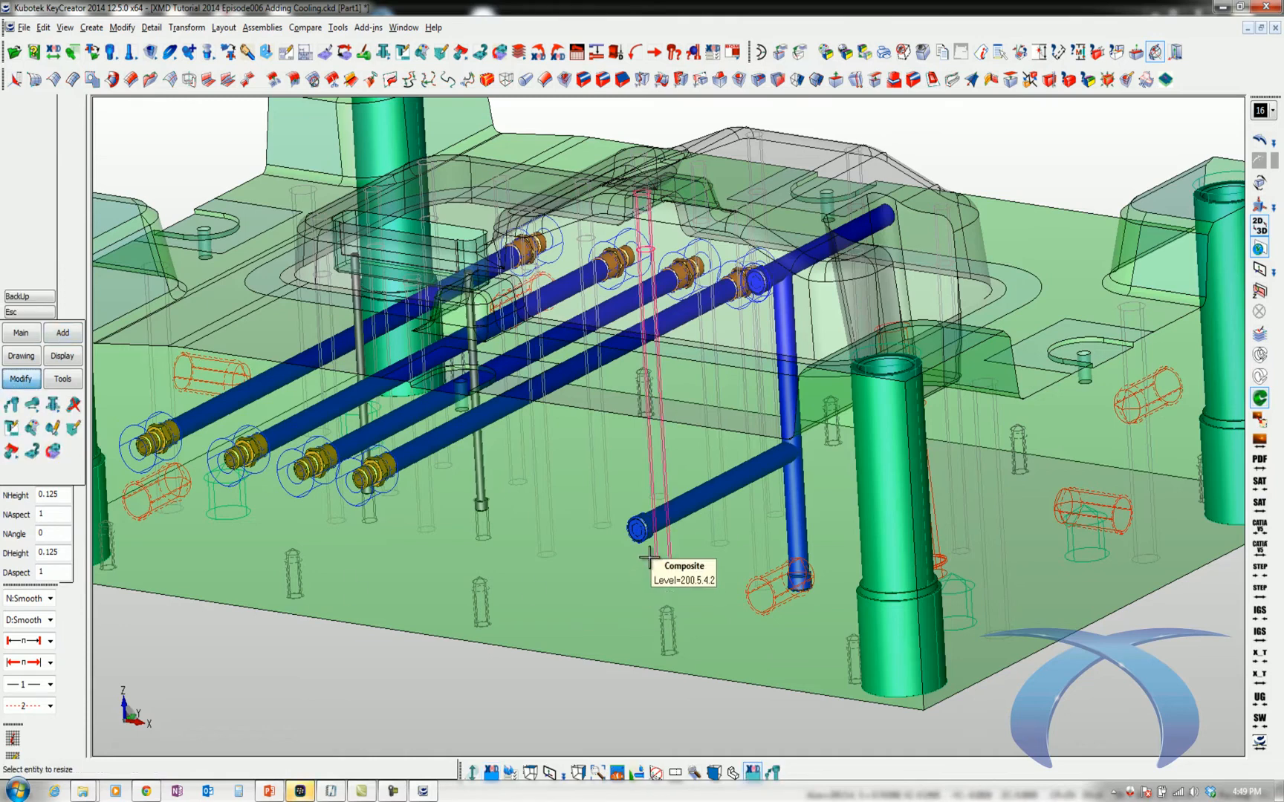
pyautogui.click(640, 552)
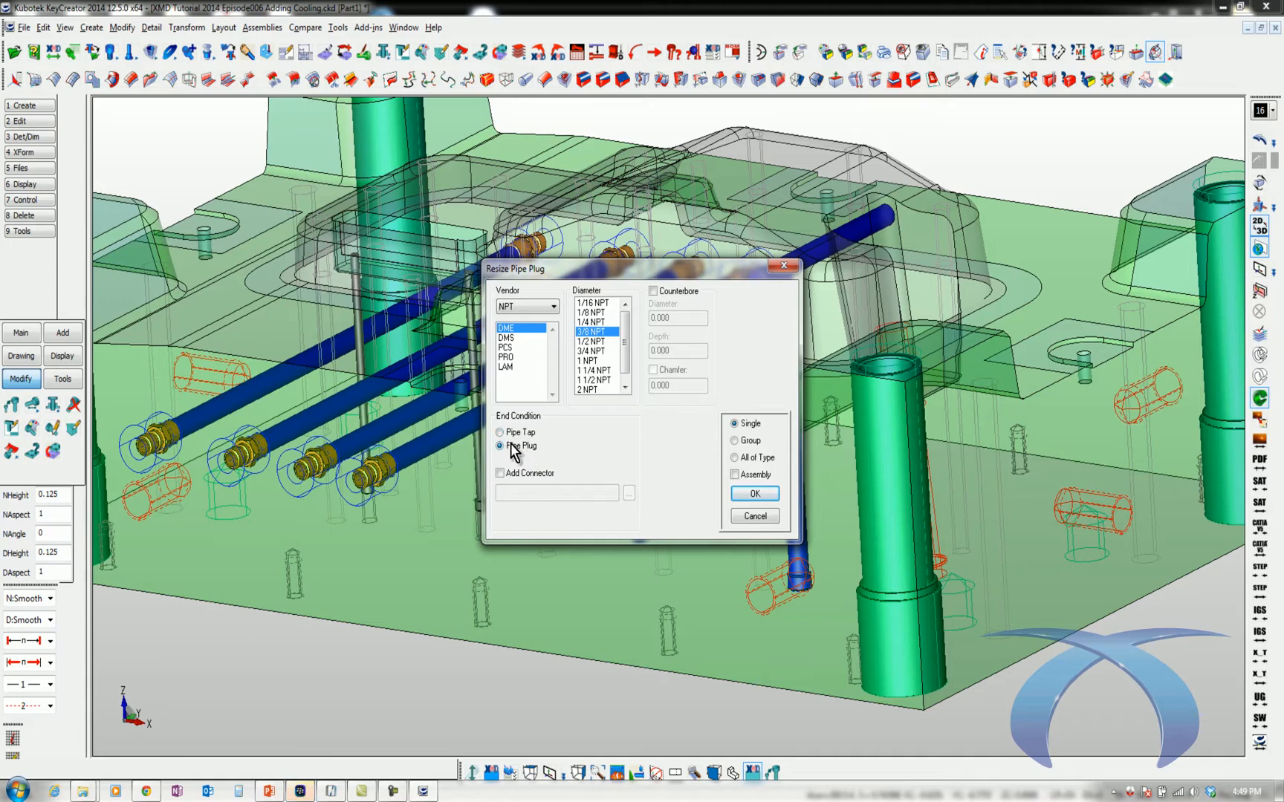
pyautogui.click(504, 473)
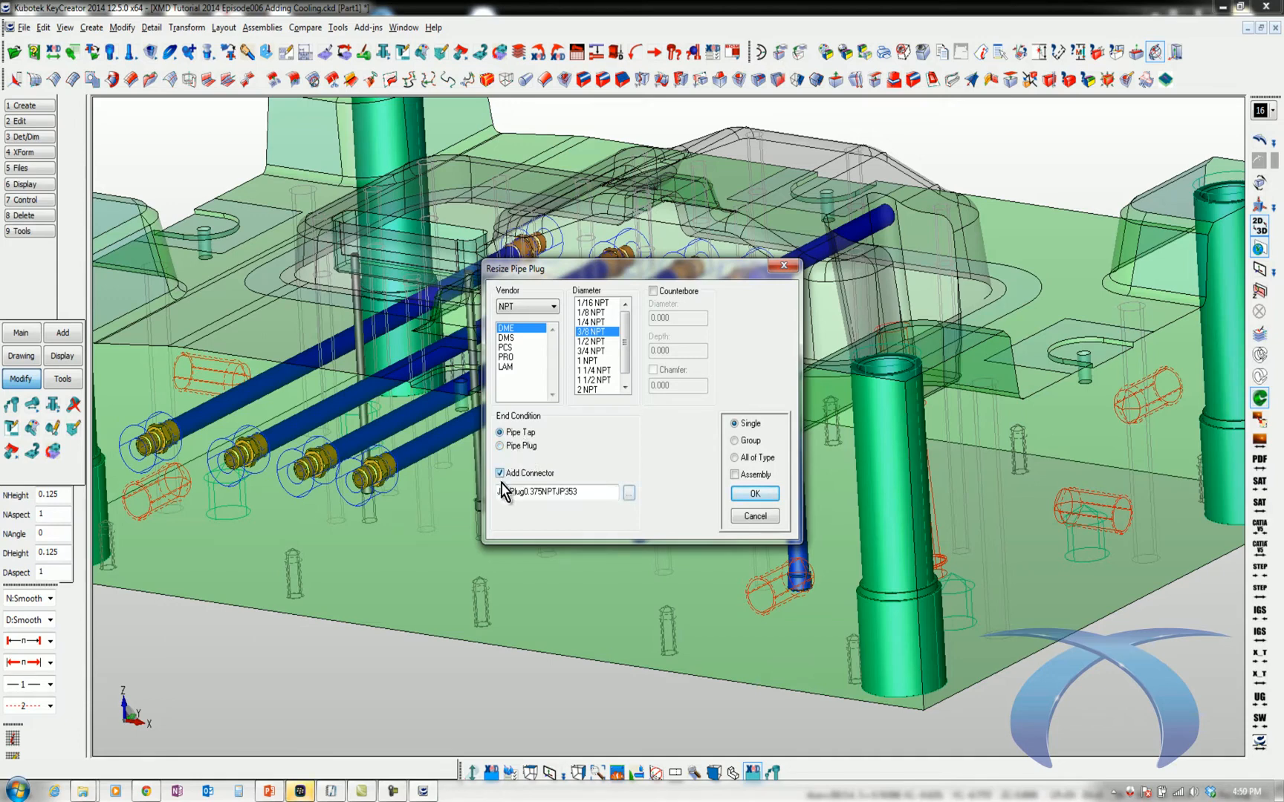
pyautogui.click(653, 291)
pyautogui.click(752, 495)
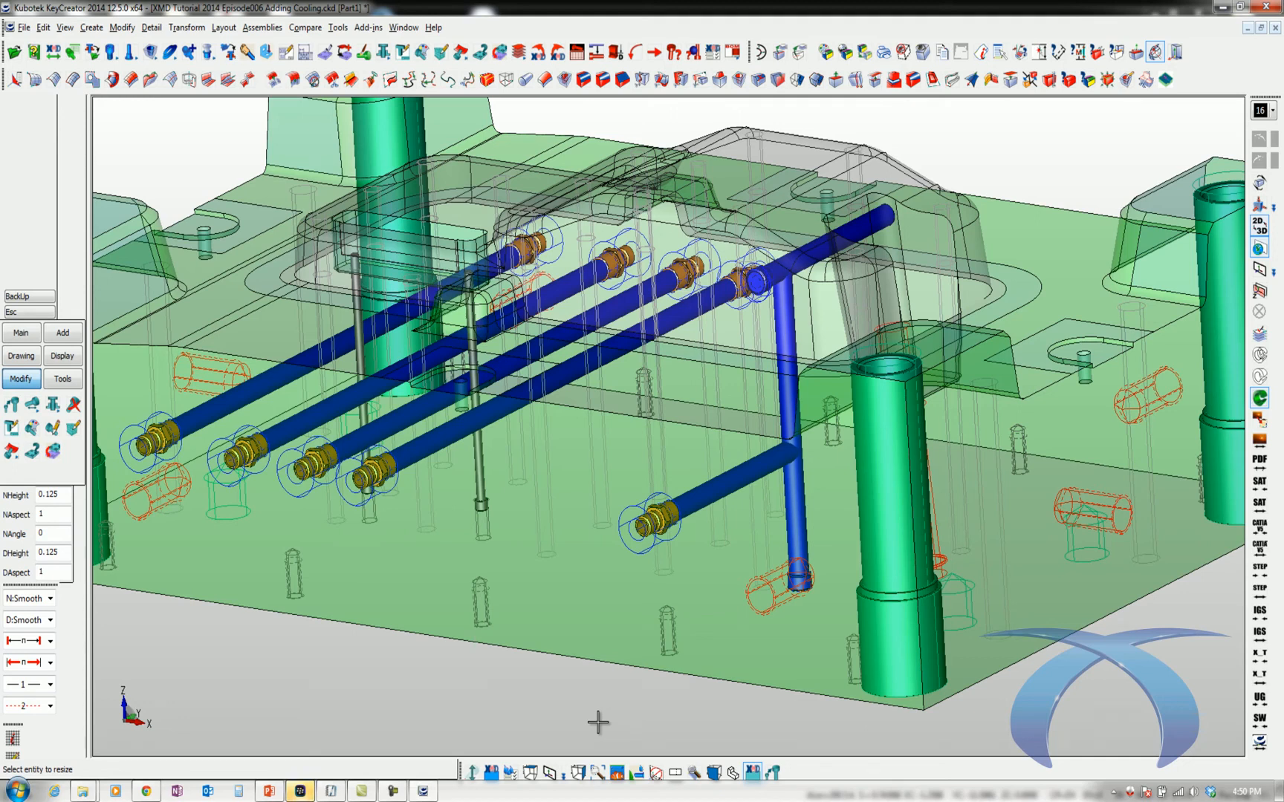
pyautogui.press('Escape')
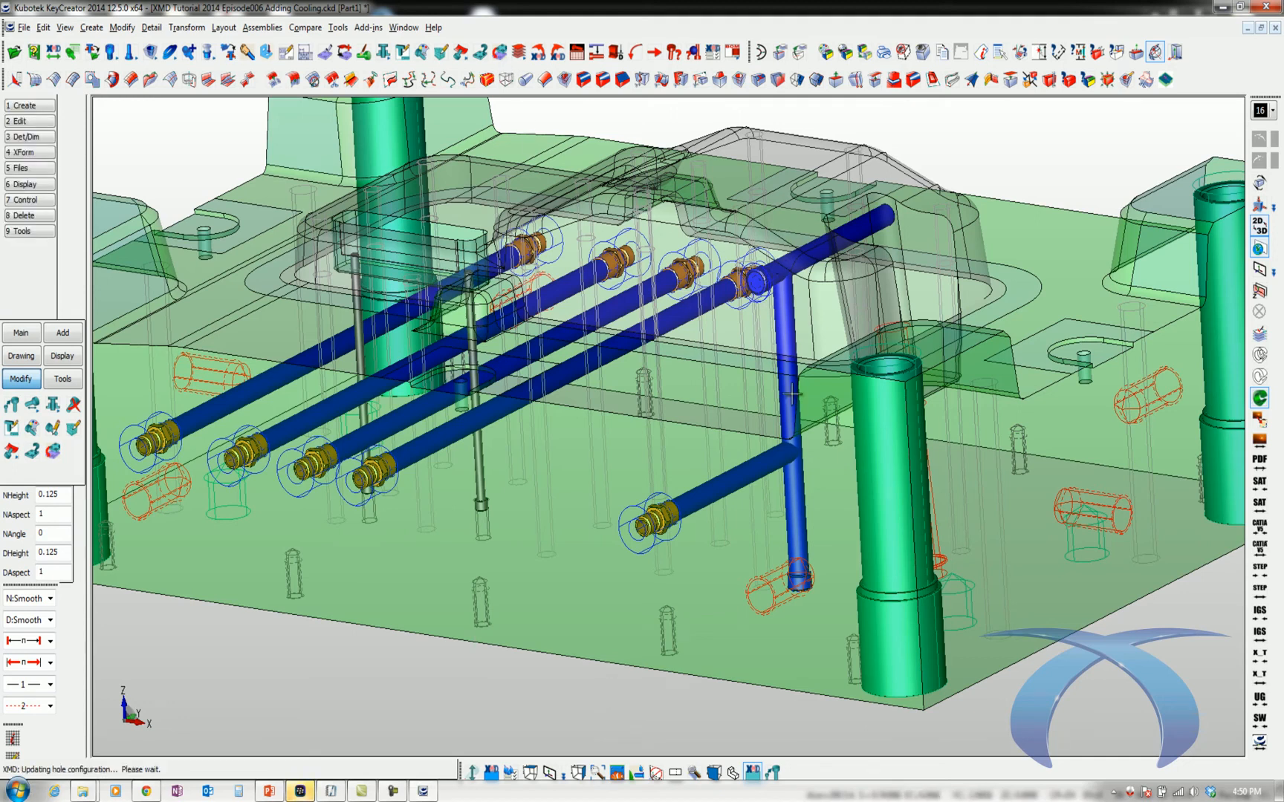
# Set the spot face length to 0.5 at the plugged end of the upper waterline.
pyautogui.hotkey('alt', 'a')
pyautogui.hotkey('alt', '1')
pyautogui.hotkey('alt', 'w')
pyautogui.moveTo(785, 263); pyautogui.dragTo(948, 583)
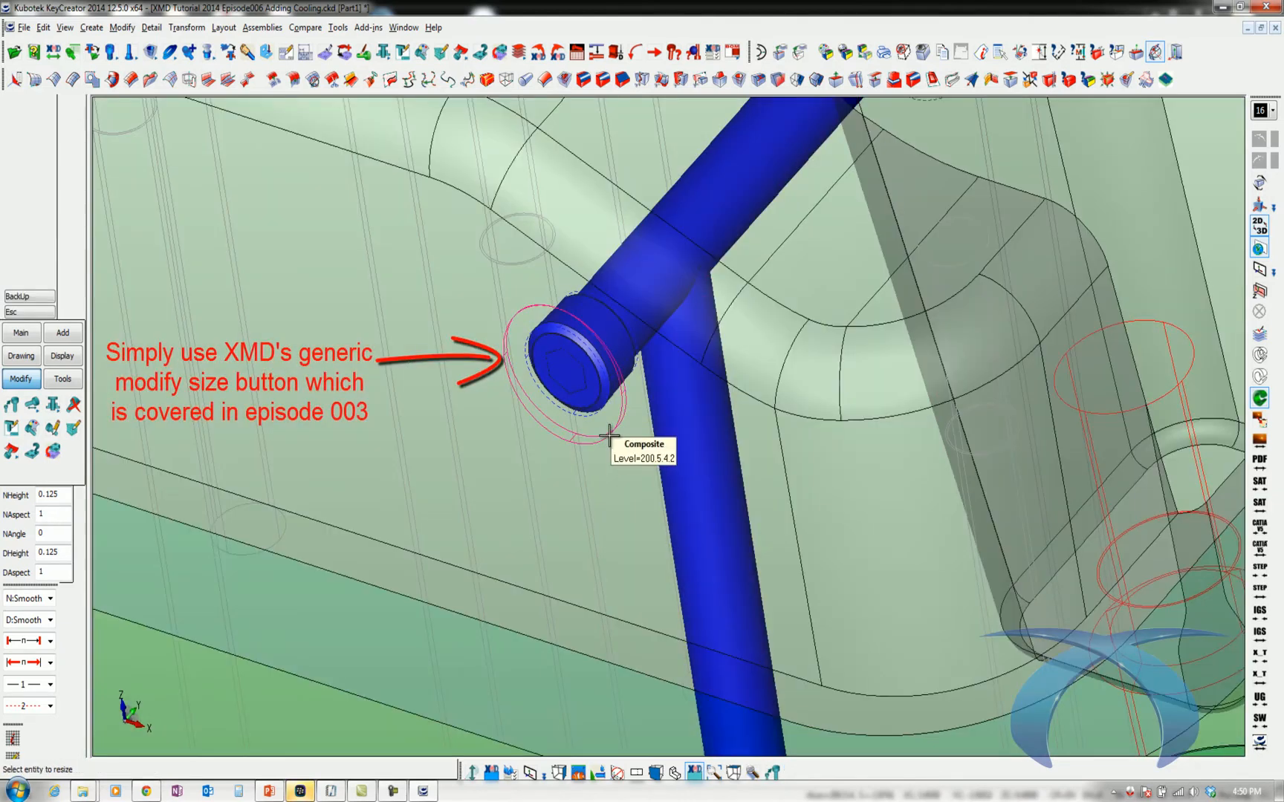
pyautogui.click(611, 434)
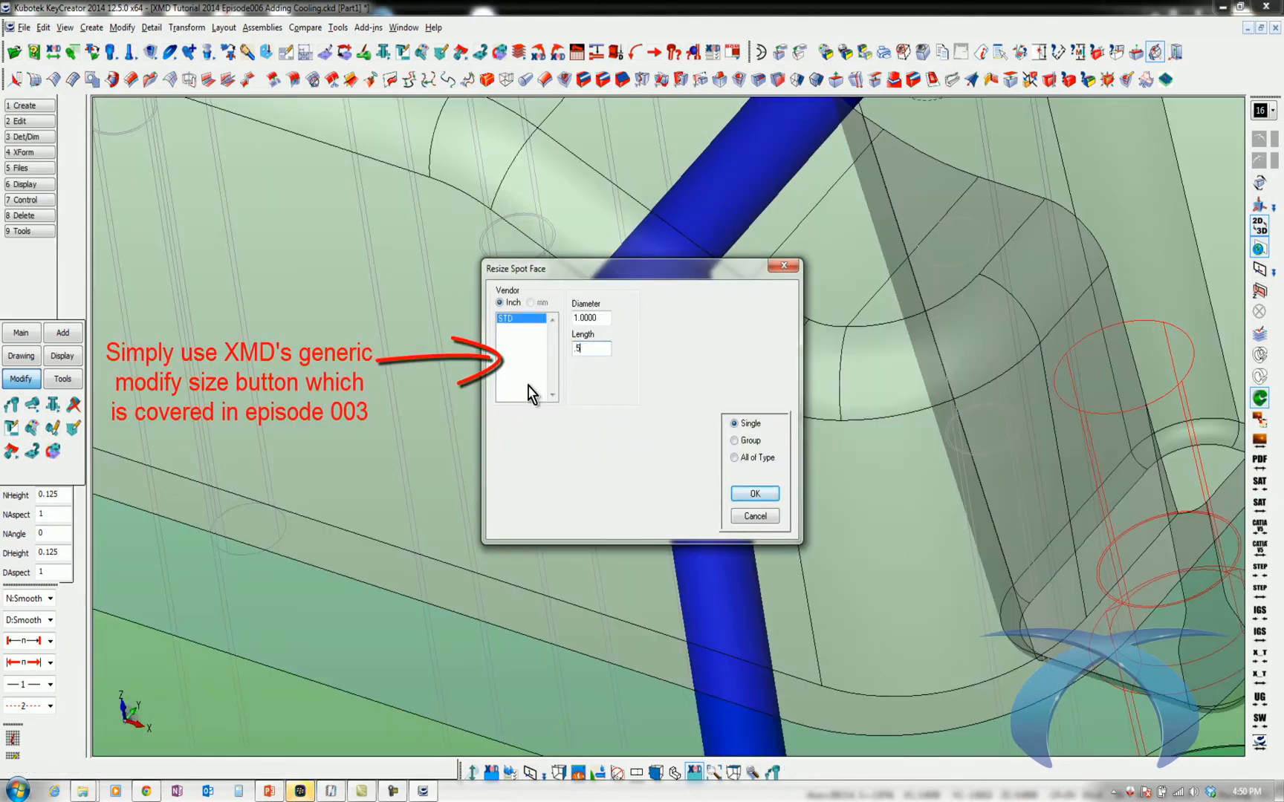
pyautogui.write('.5')
pyautogui.click(755, 493)
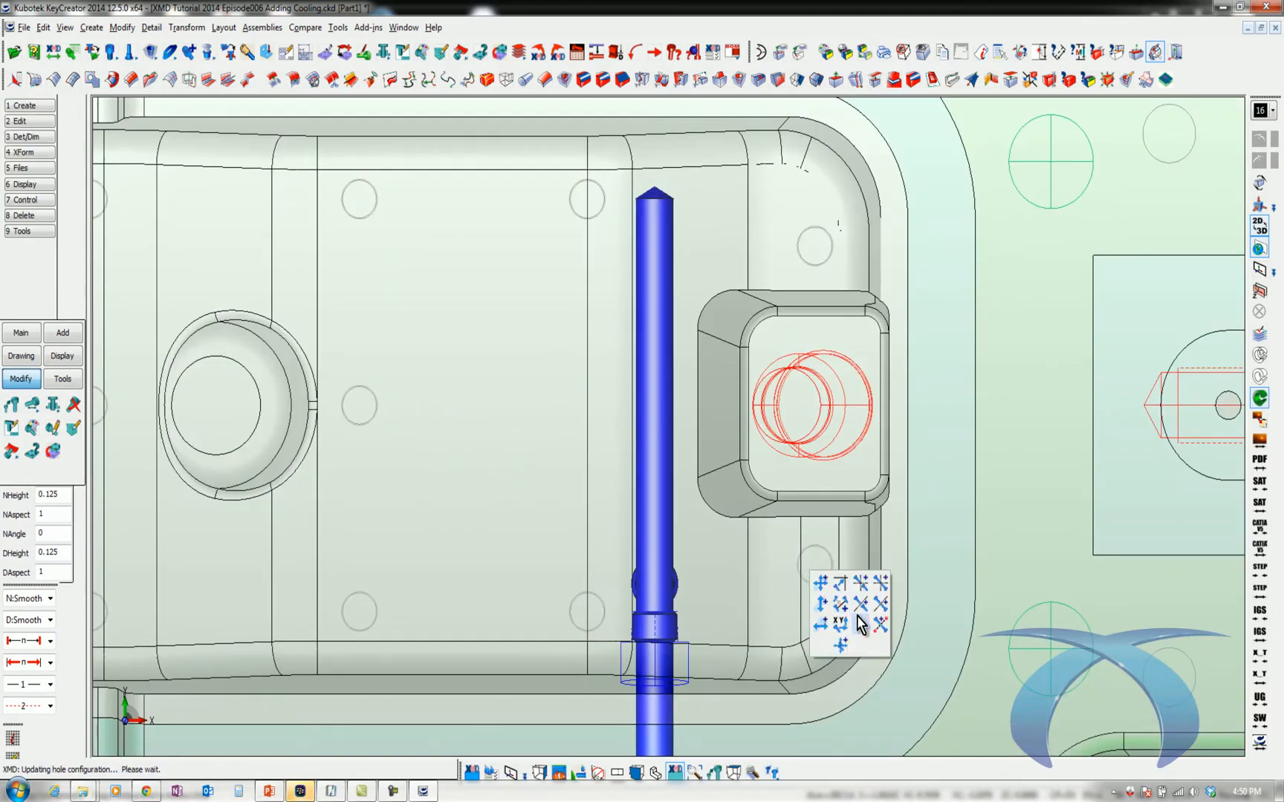
# Mirror-copy the vertical waterline and its feed line, with their plugs and connector, about the core's lengthwise centerline.
pyautogui.rightClick(864, 599)
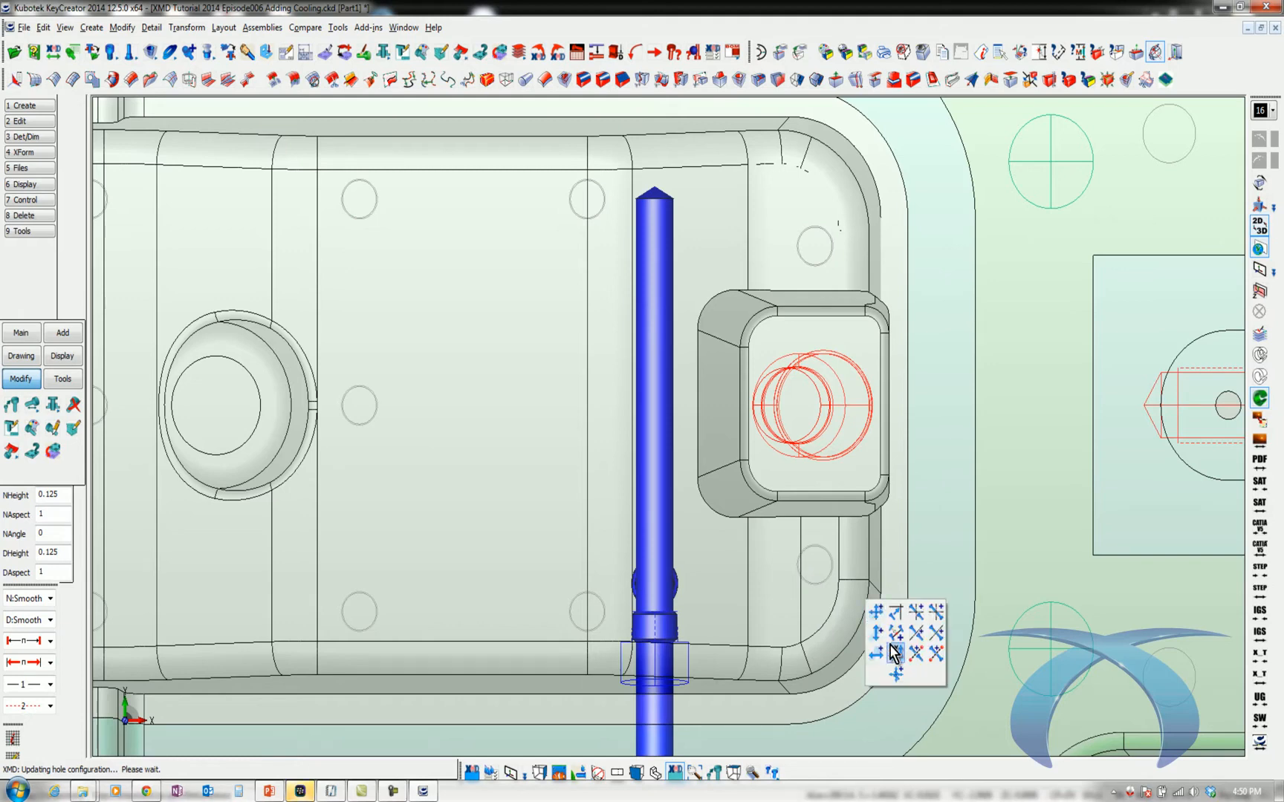
pyautogui.click(931, 646)
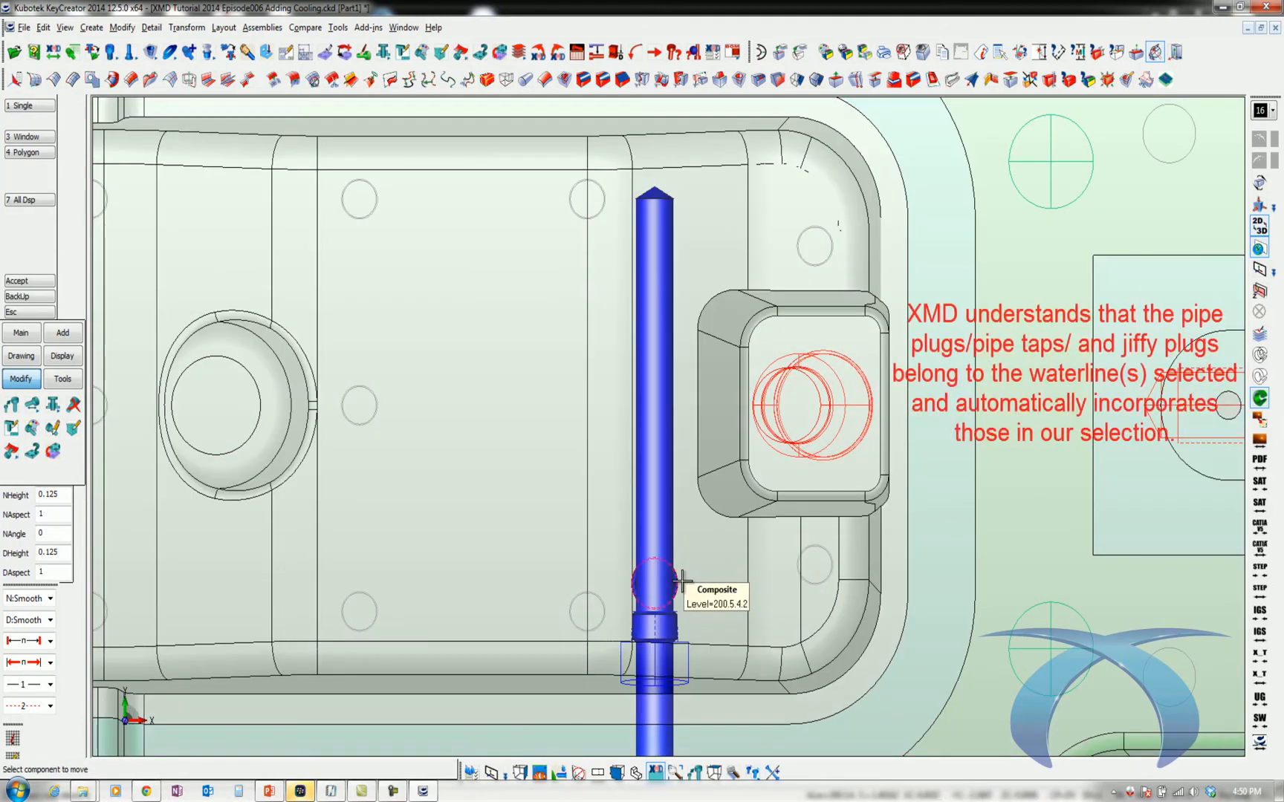
pyautogui.click(682, 580)
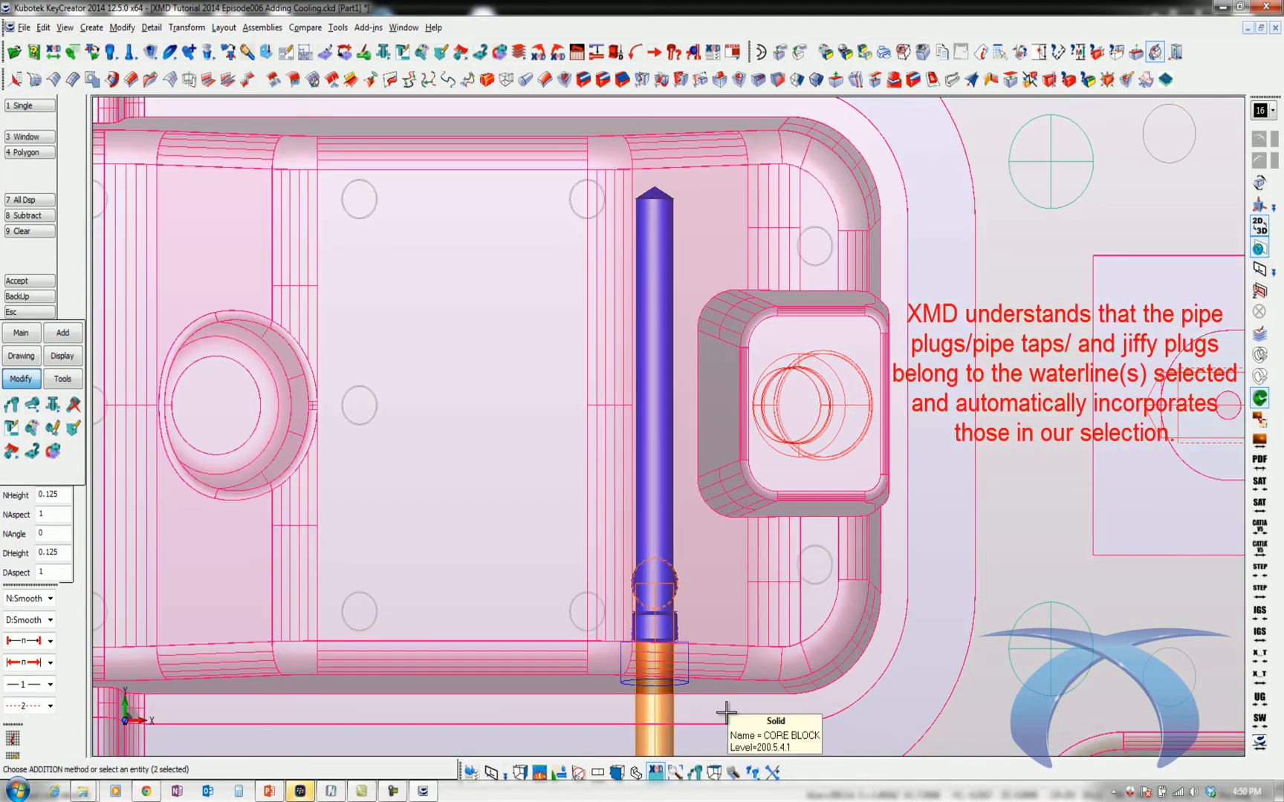
pyautogui.middleClick(726, 712)
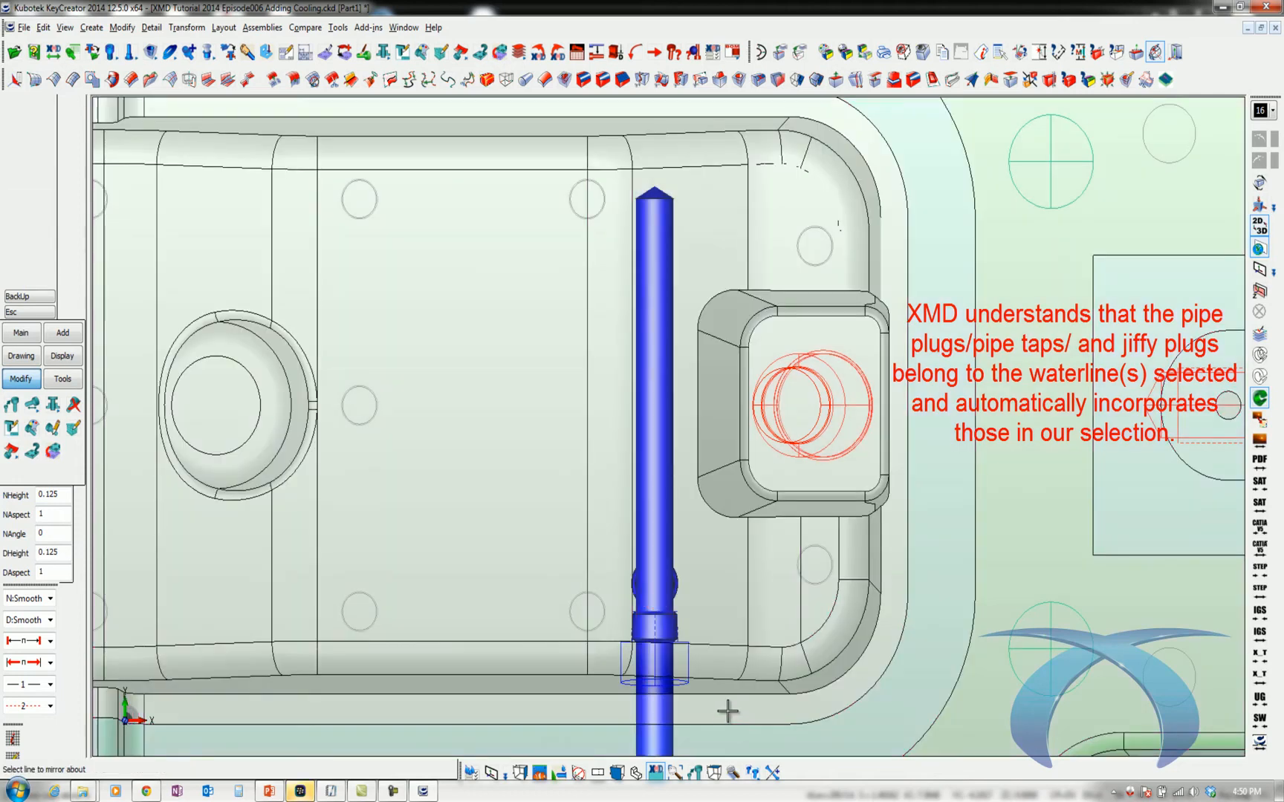
pyautogui.click(859, 406)
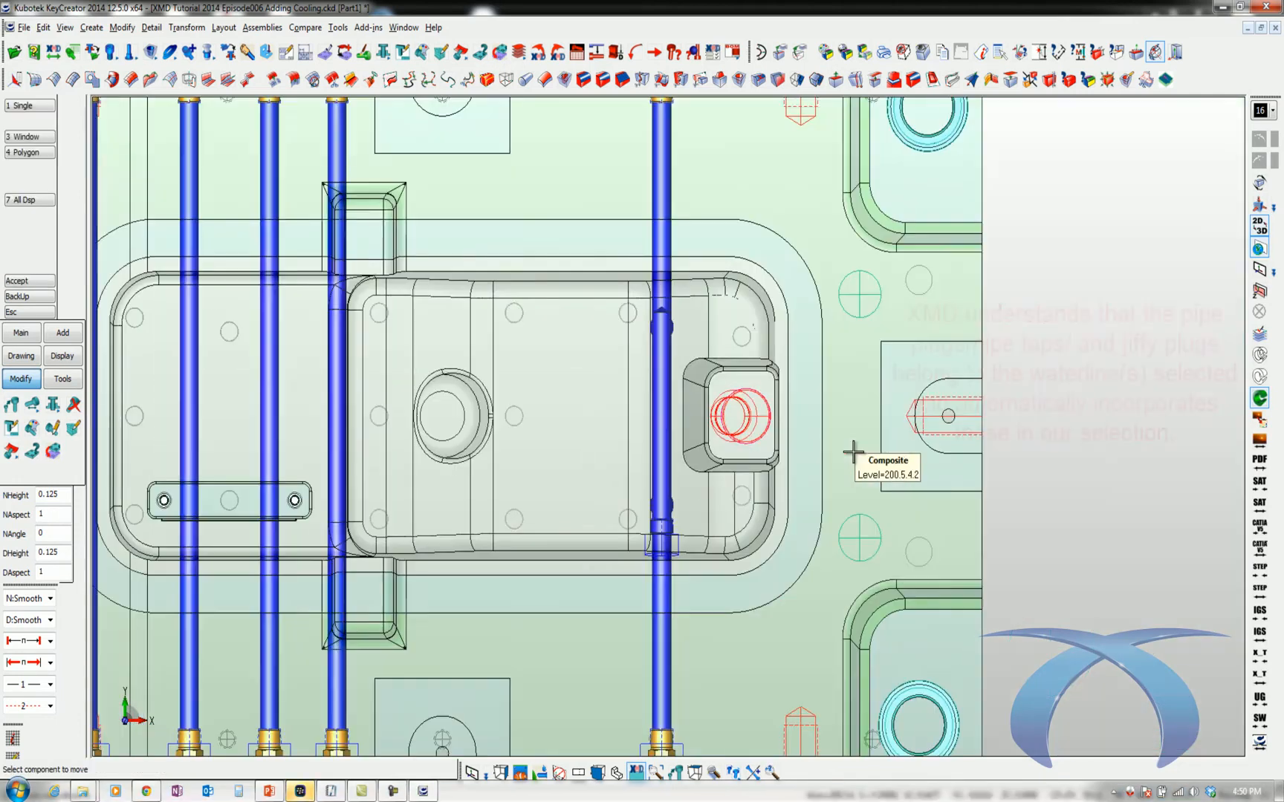
pyautogui.press('Escape')
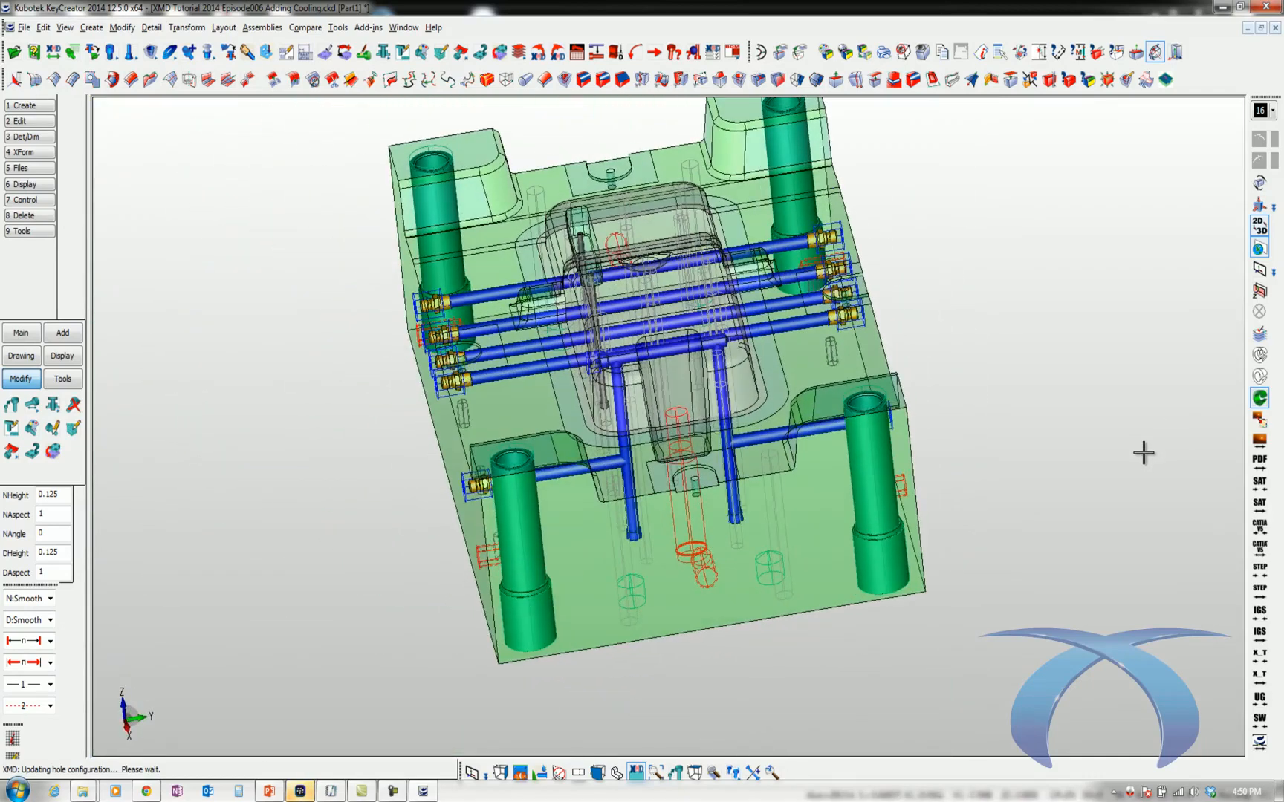
# Trim the upper waterline's drilled end back to midway, and extend it again to the mirrored vertical waterline.
pyautogui.hotkey('alt', '5')
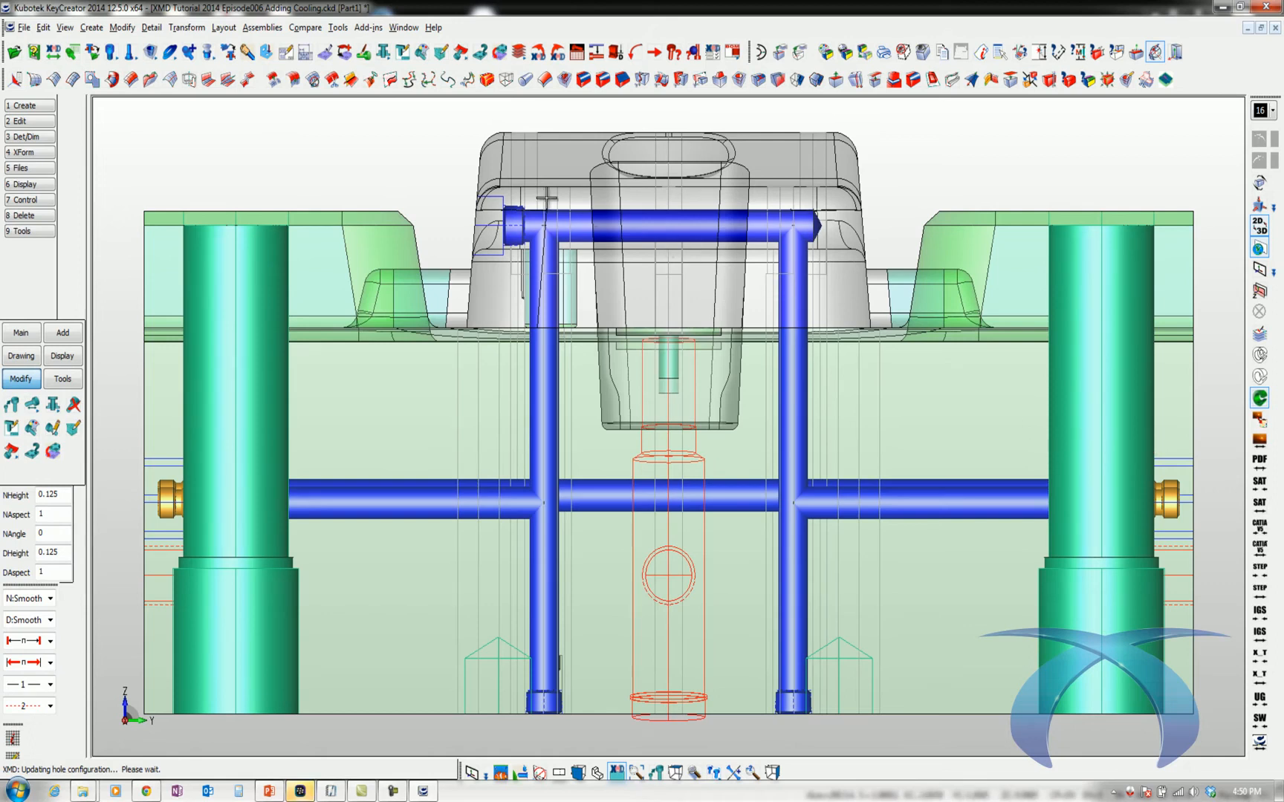
pyautogui.click(62, 334)
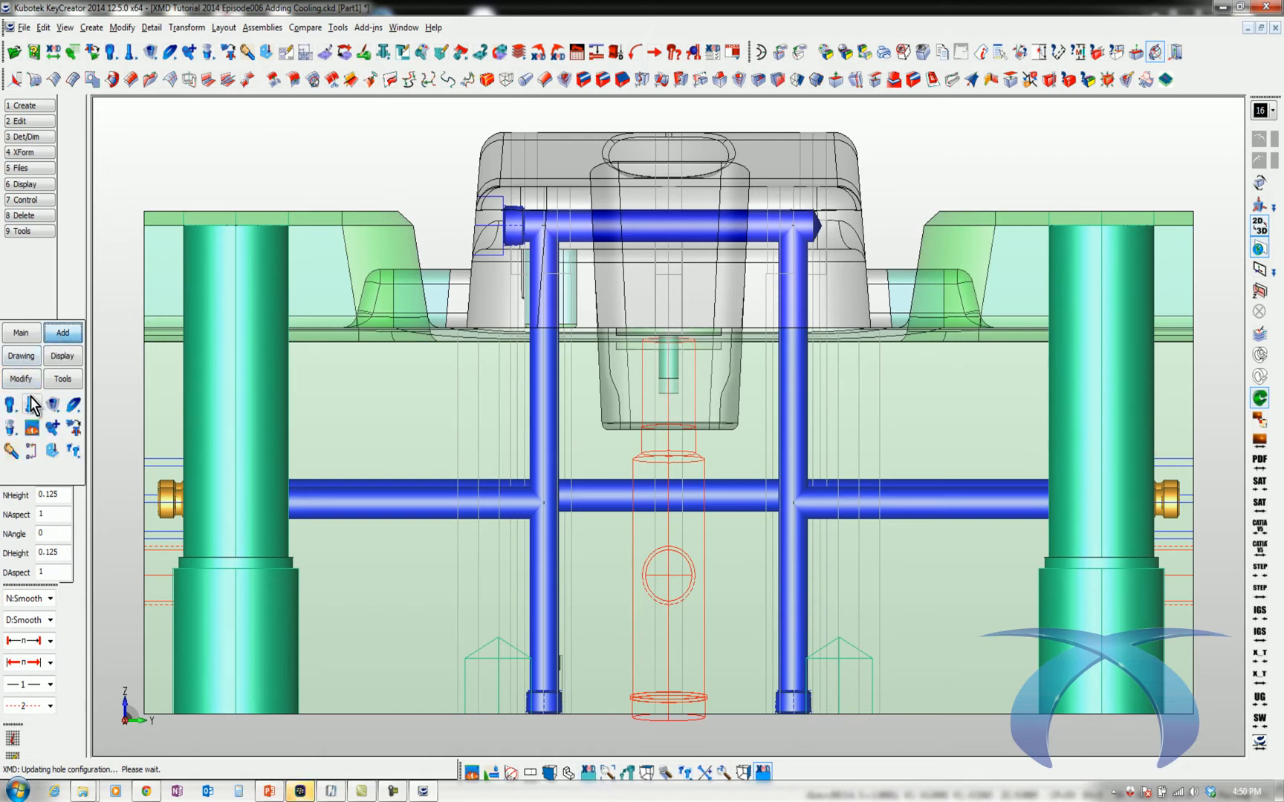
pyautogui.click(31, 428)
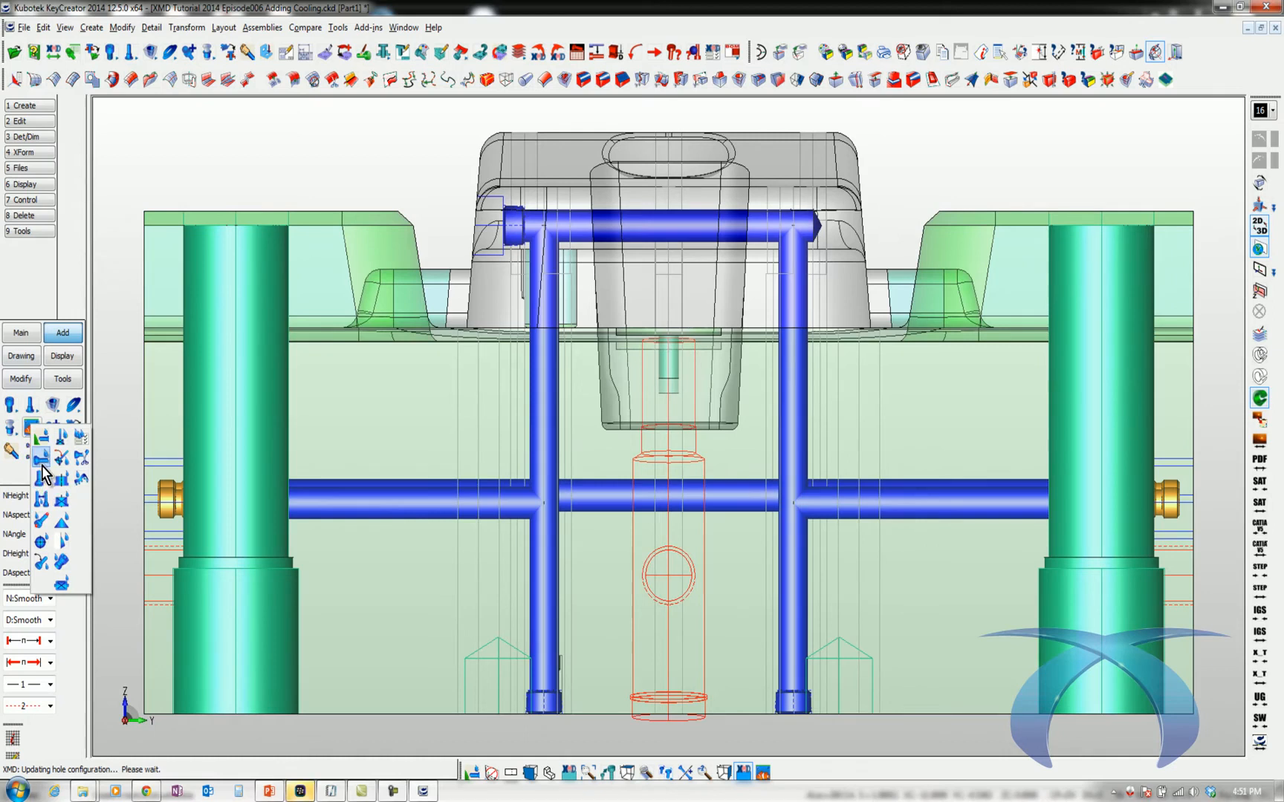
pyautogui.click(82, 460)
pyautogui.click(590, 223)
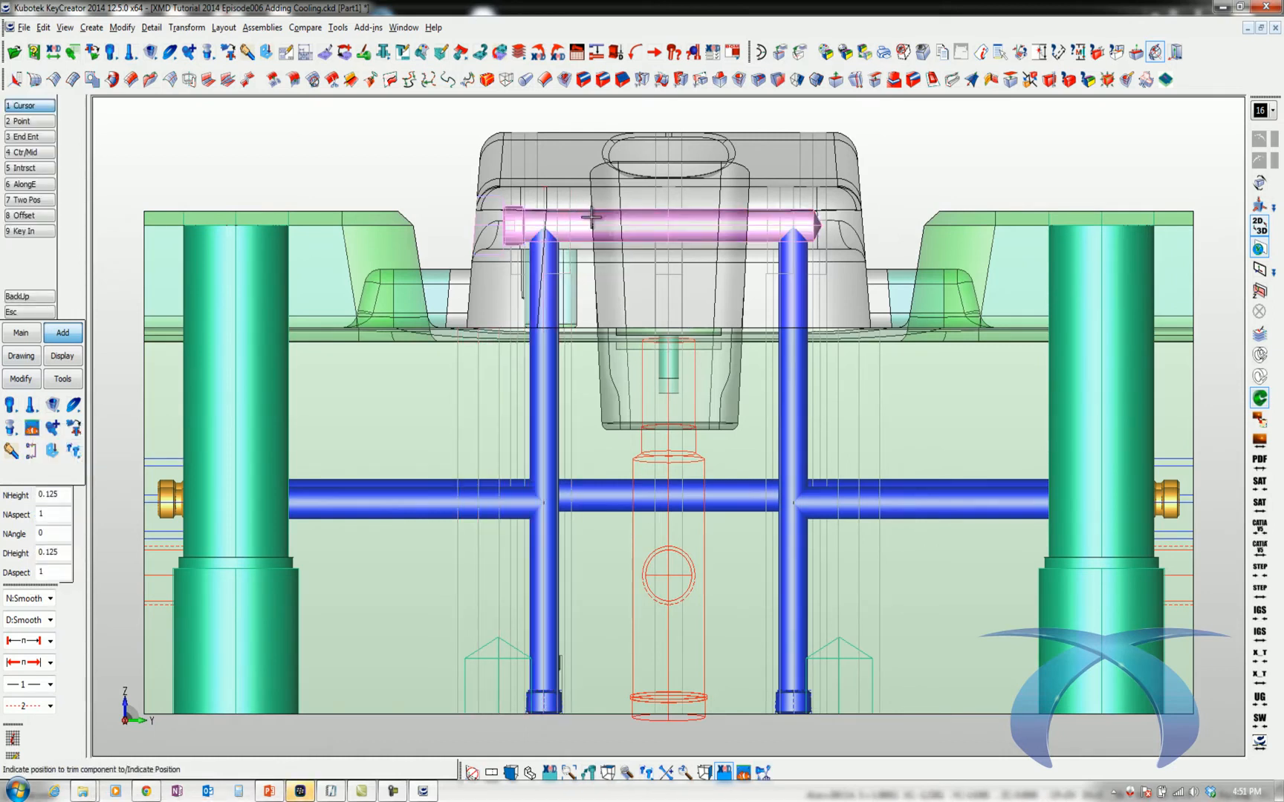
pyautogui.click(703, 232)
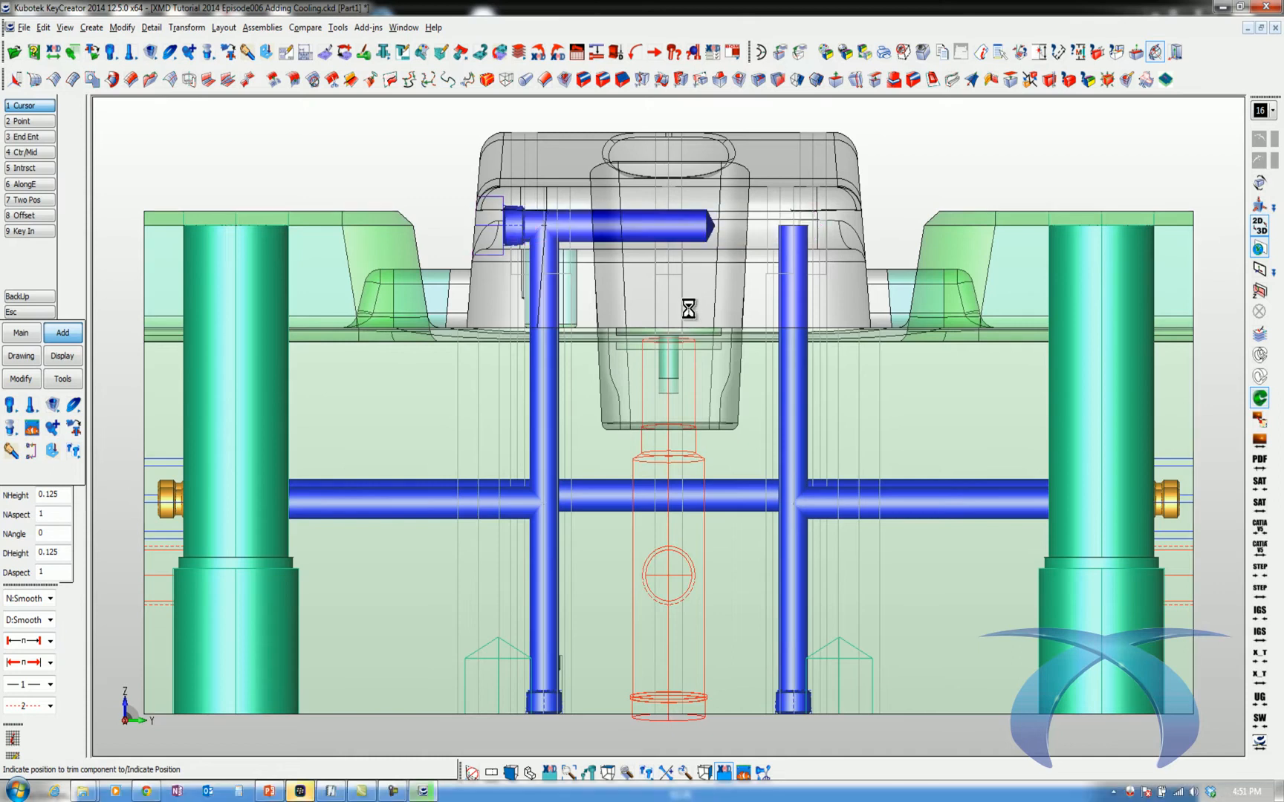
pyautogui.click(596, 245)
pyautogui.click(808, 220)
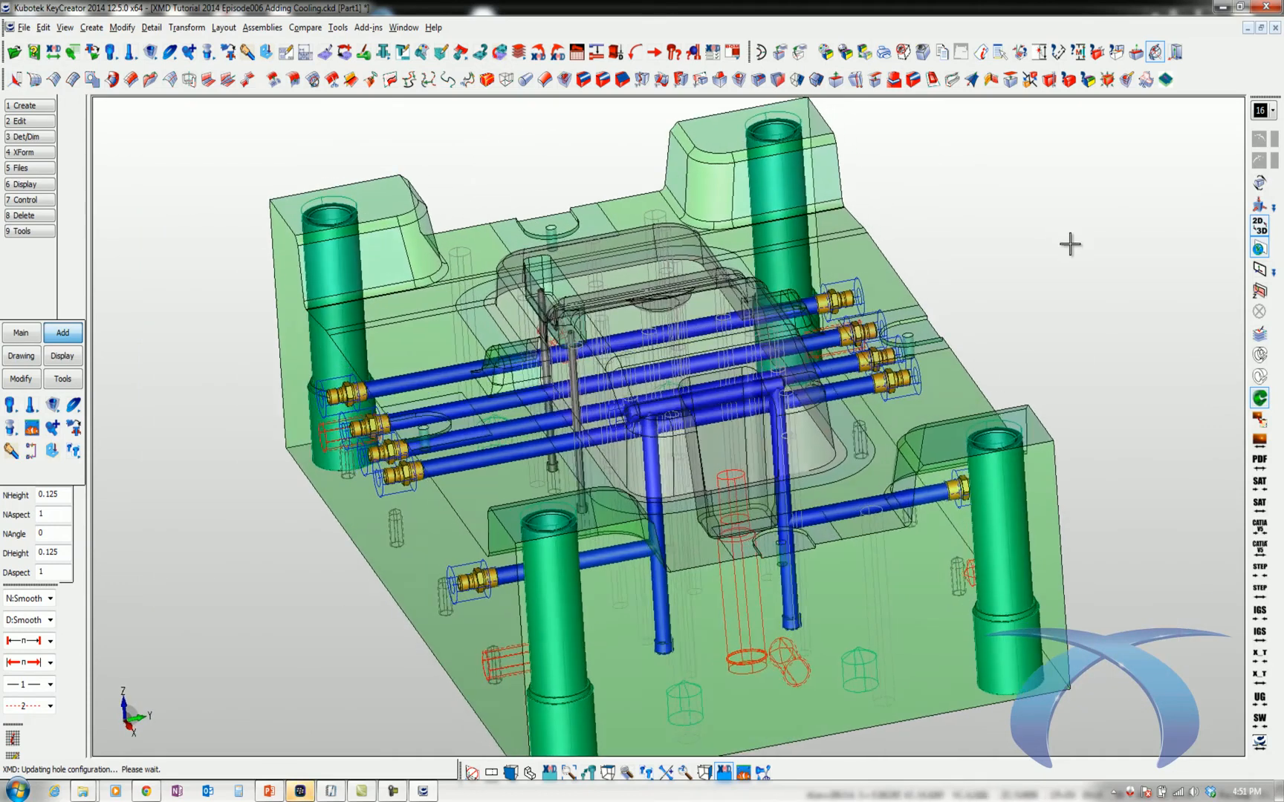
# Draw a vertical construction line through the midpoint of the raised core's top edge in the front view.
pyautogui.hotkey('alt', '2')
pyautogui.hotkey('alt', 'w')
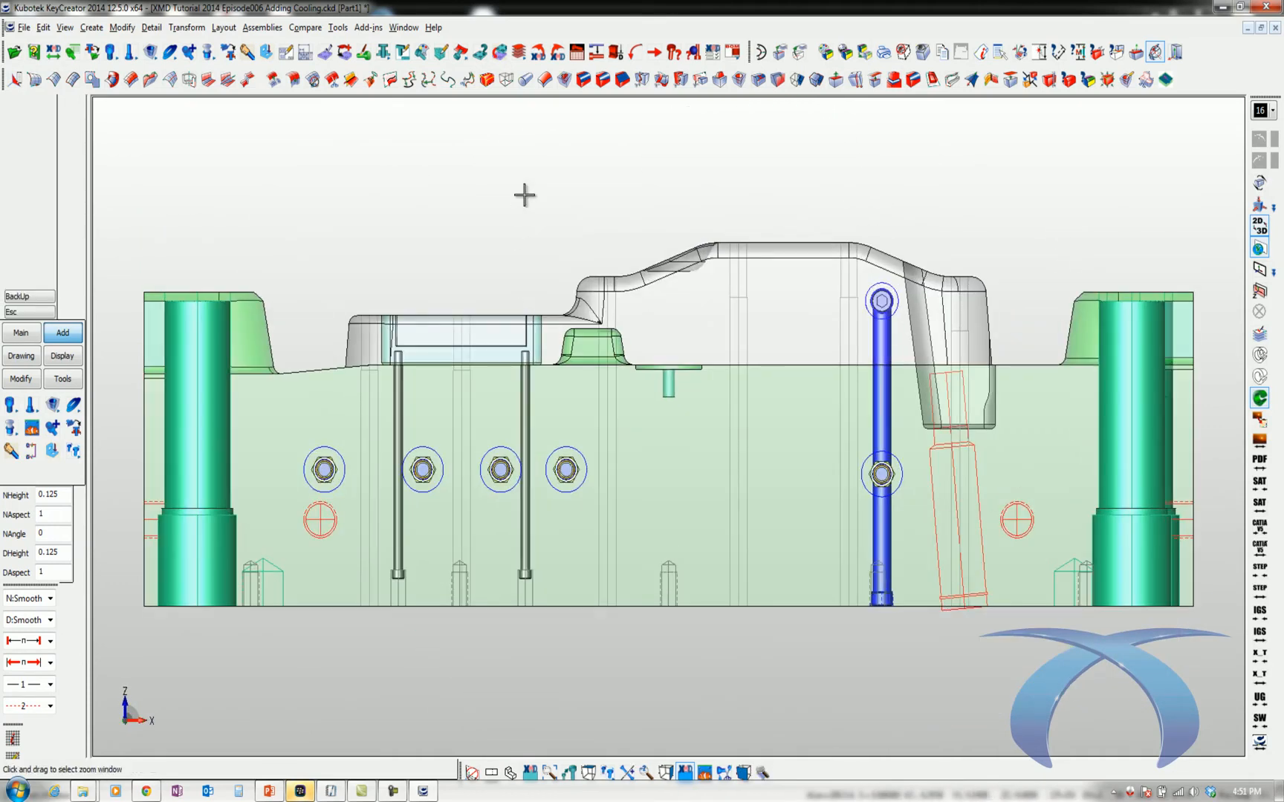
pyautogui.moveTo(530, 154); pyautogui.dragTo(1013, 621)
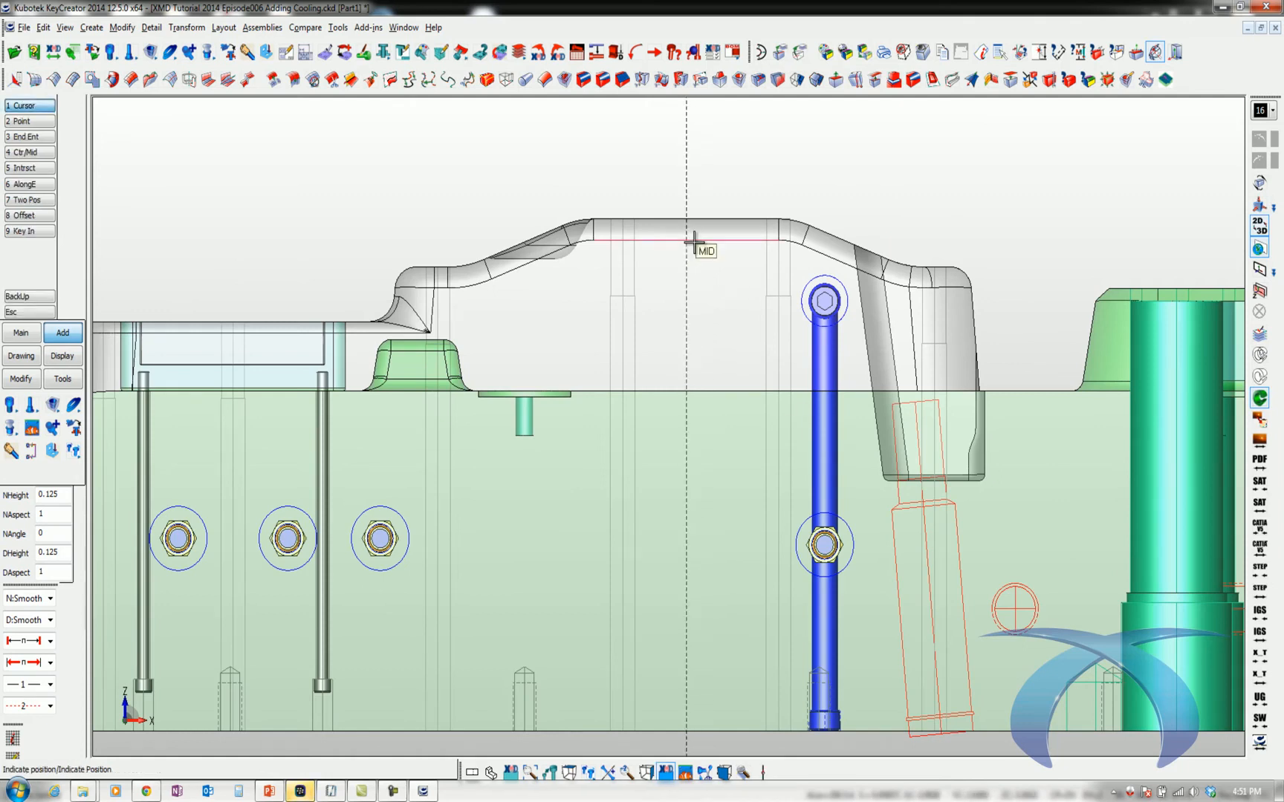
pyautogui.click(822, 299)
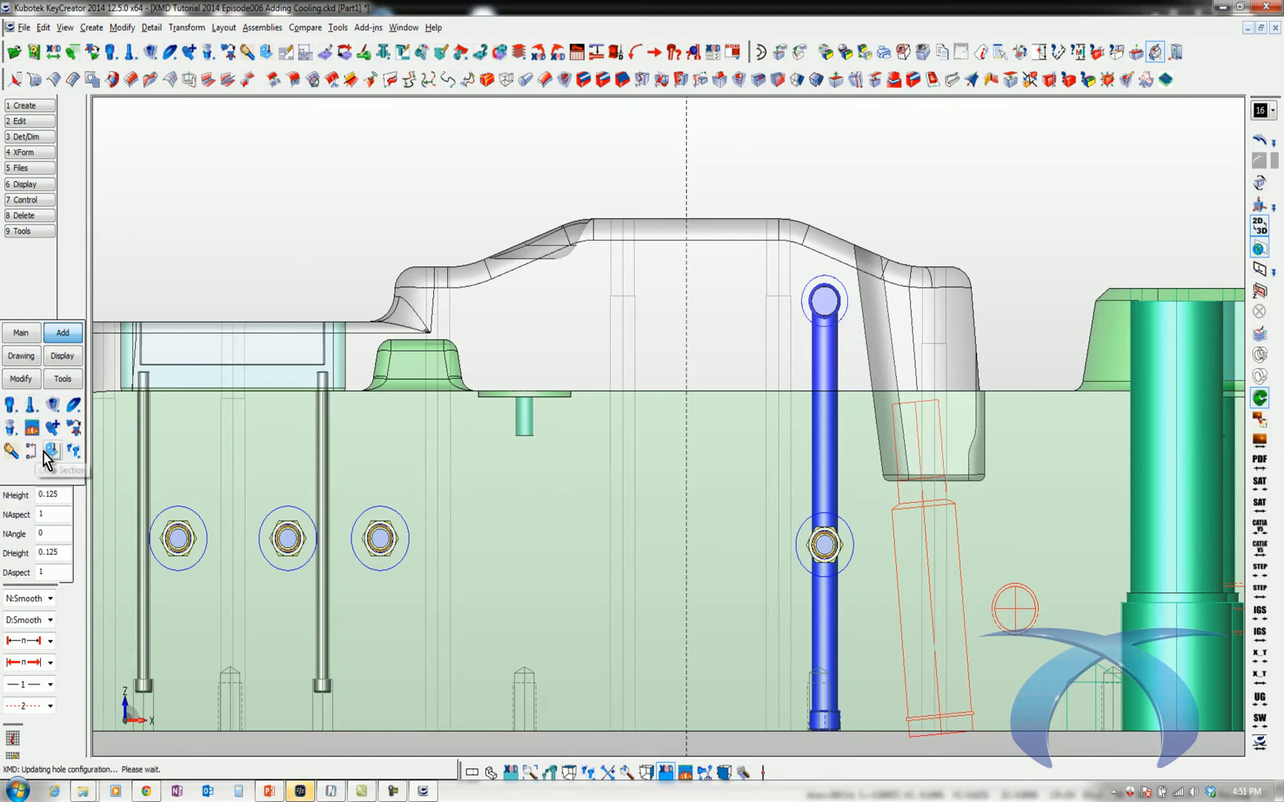
# Mirror-copy the whole blue waterline circuit in the raised core about the vertical construction line, using color and line masks for selection.
pyautogui.click(32, 401)
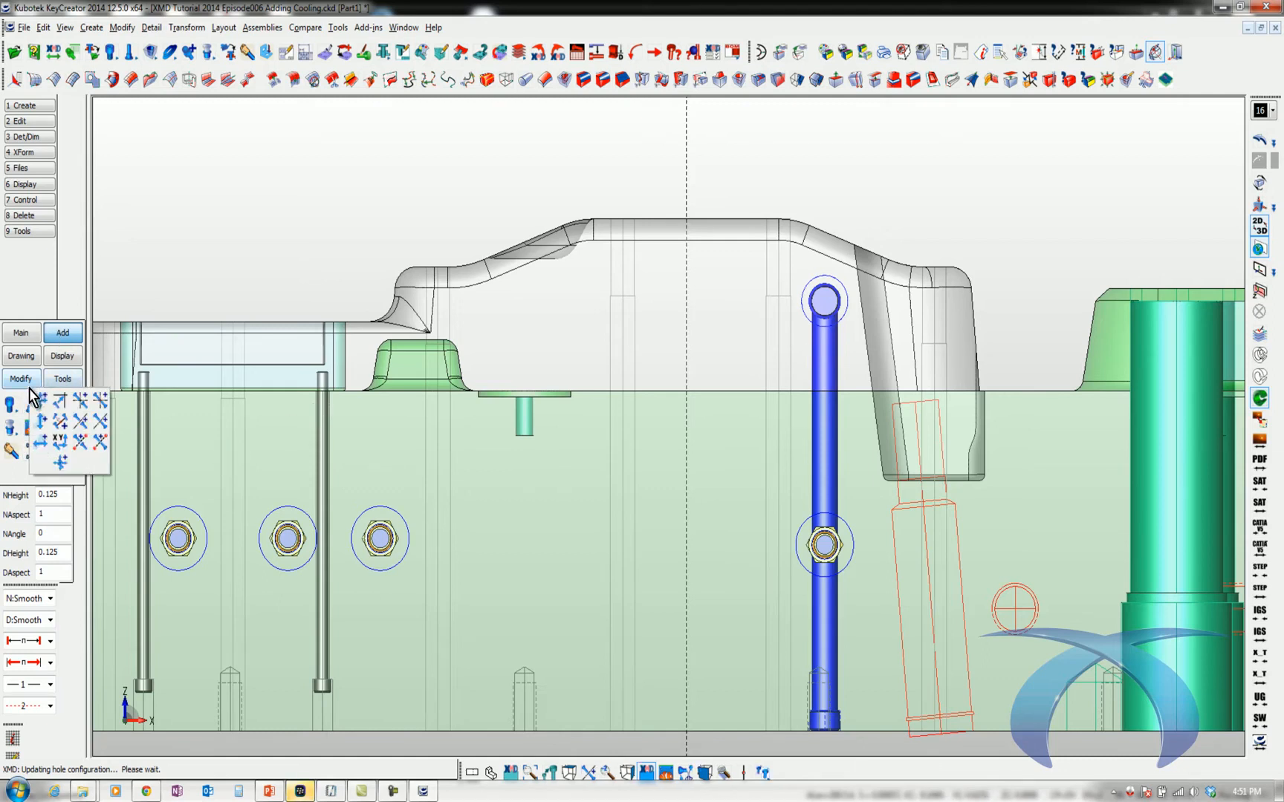
pyautogui.click(100, 421)
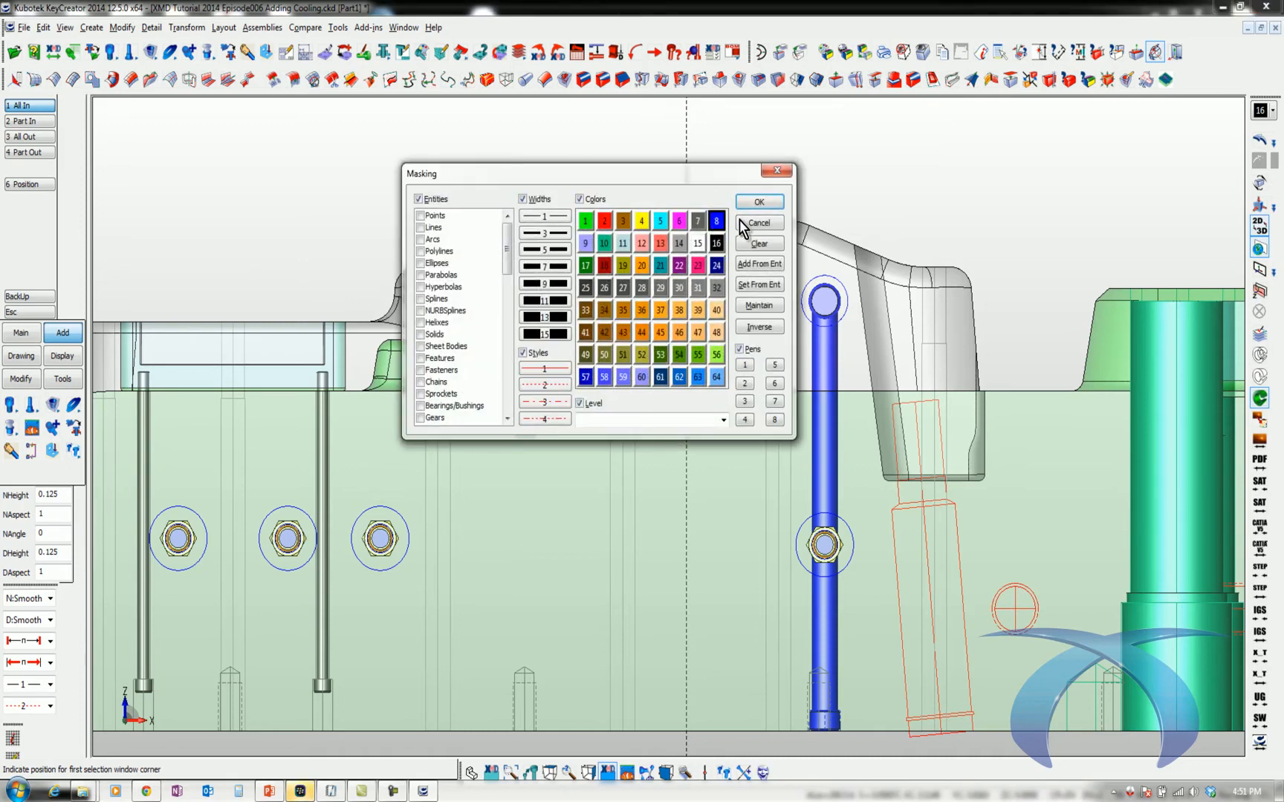
pyautogui.click(758, 202)
pyautogui.click(775, 255)
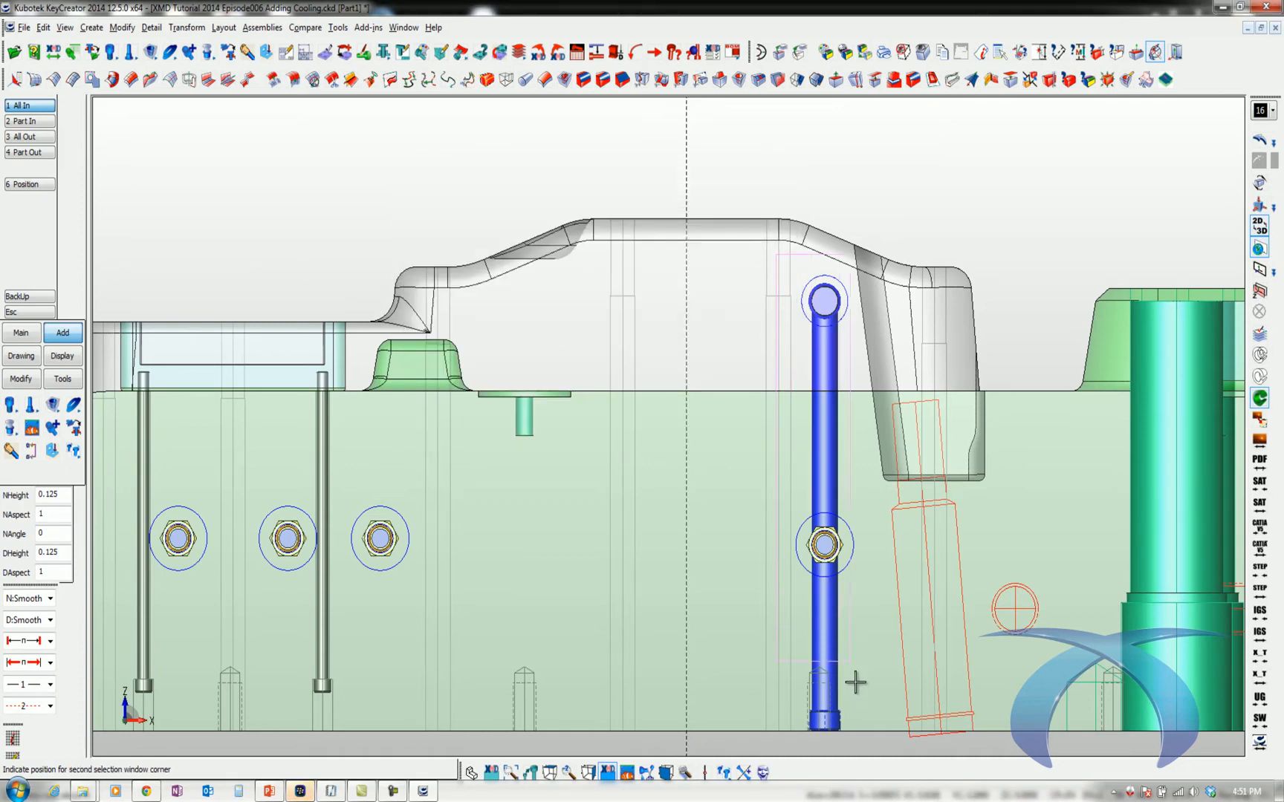
pyautogui.click(870, 740)
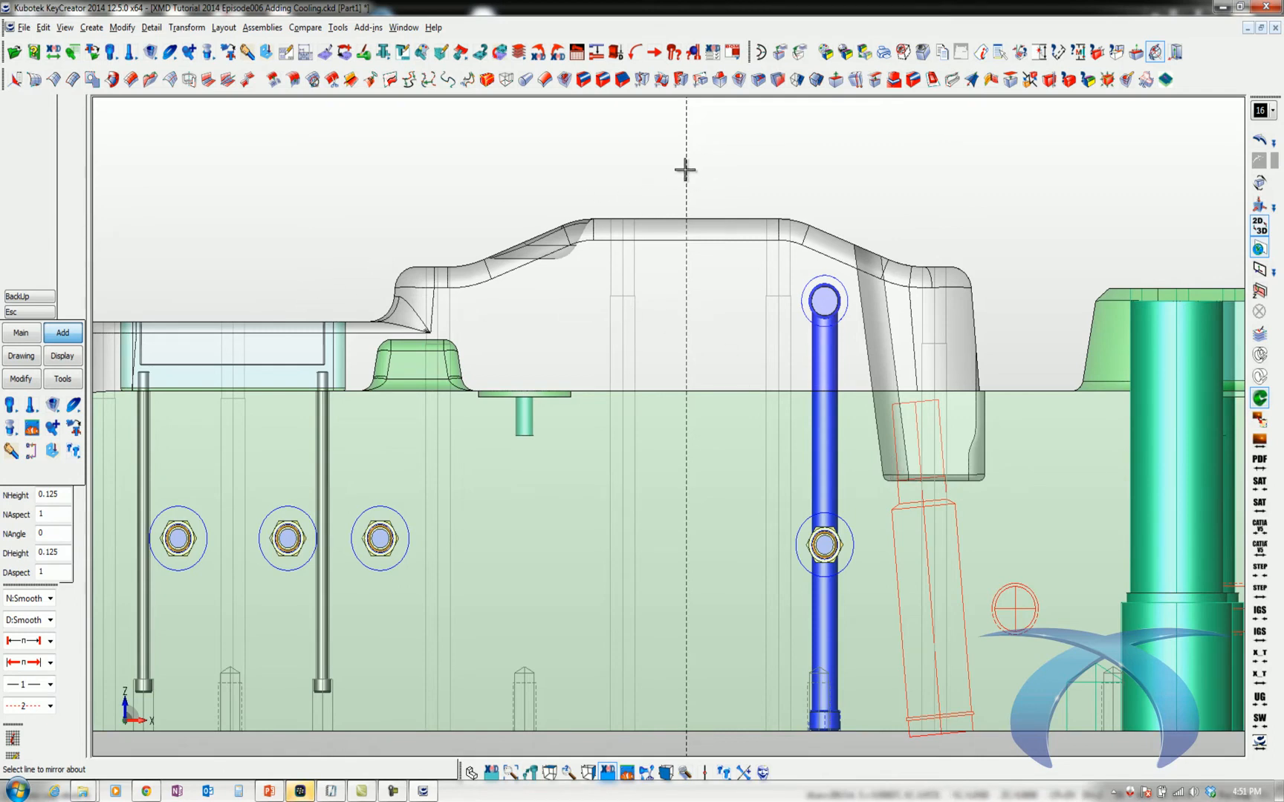
pyautogui.hotkey('alt', 'm')
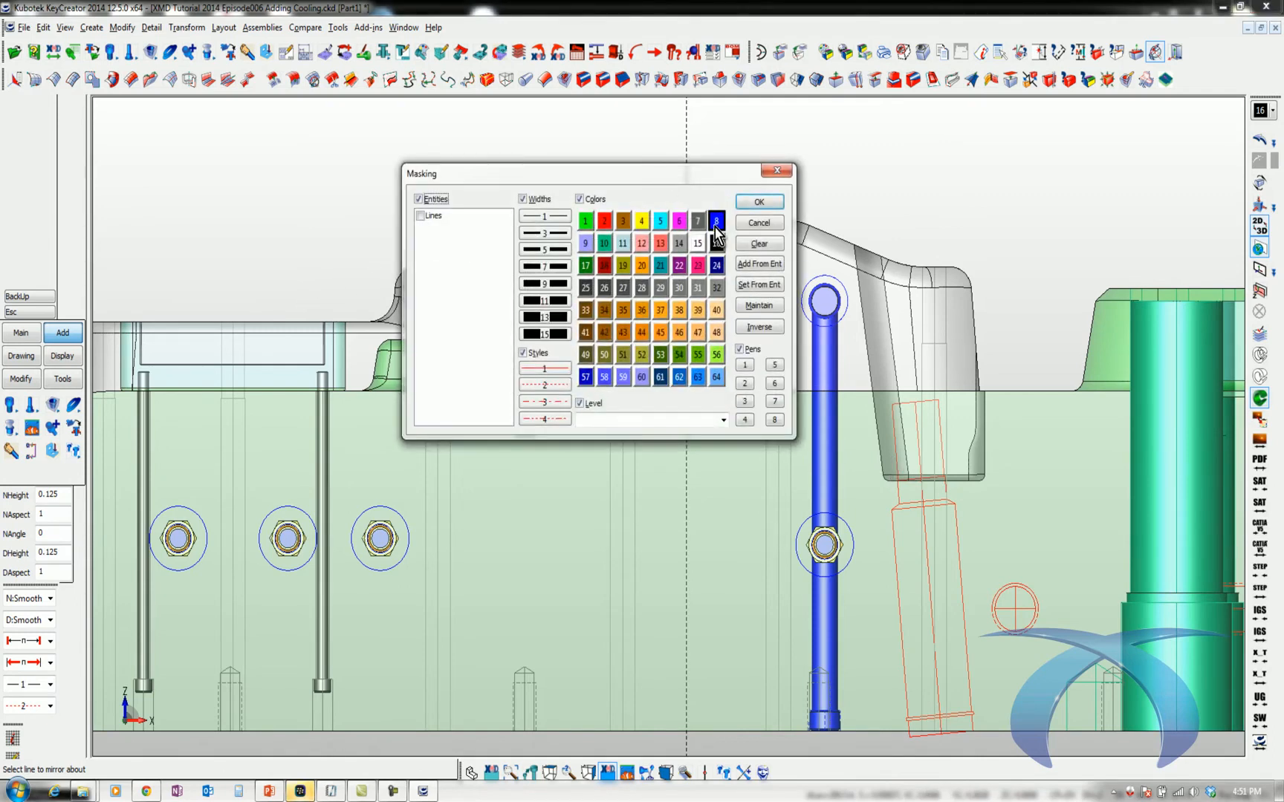
pyautogui.click(759, 201)
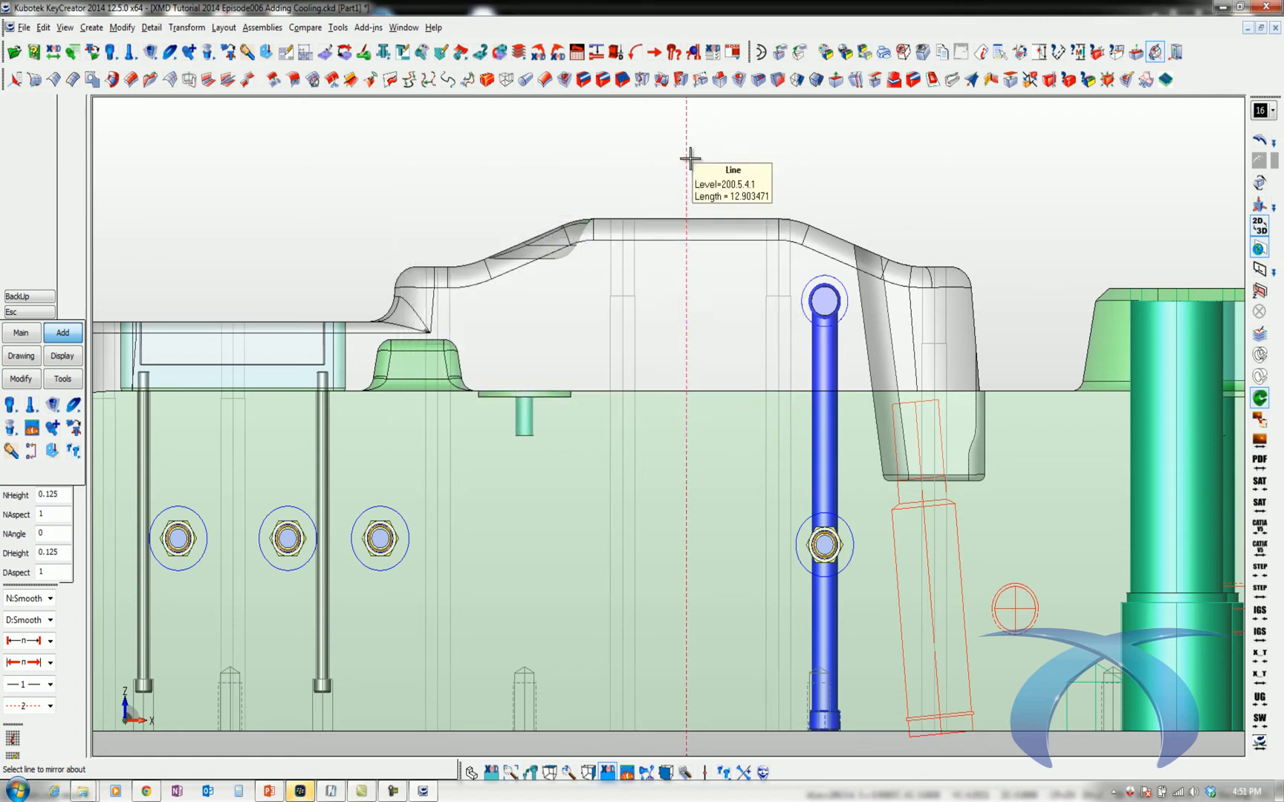
pyautogui.click(750, 155)
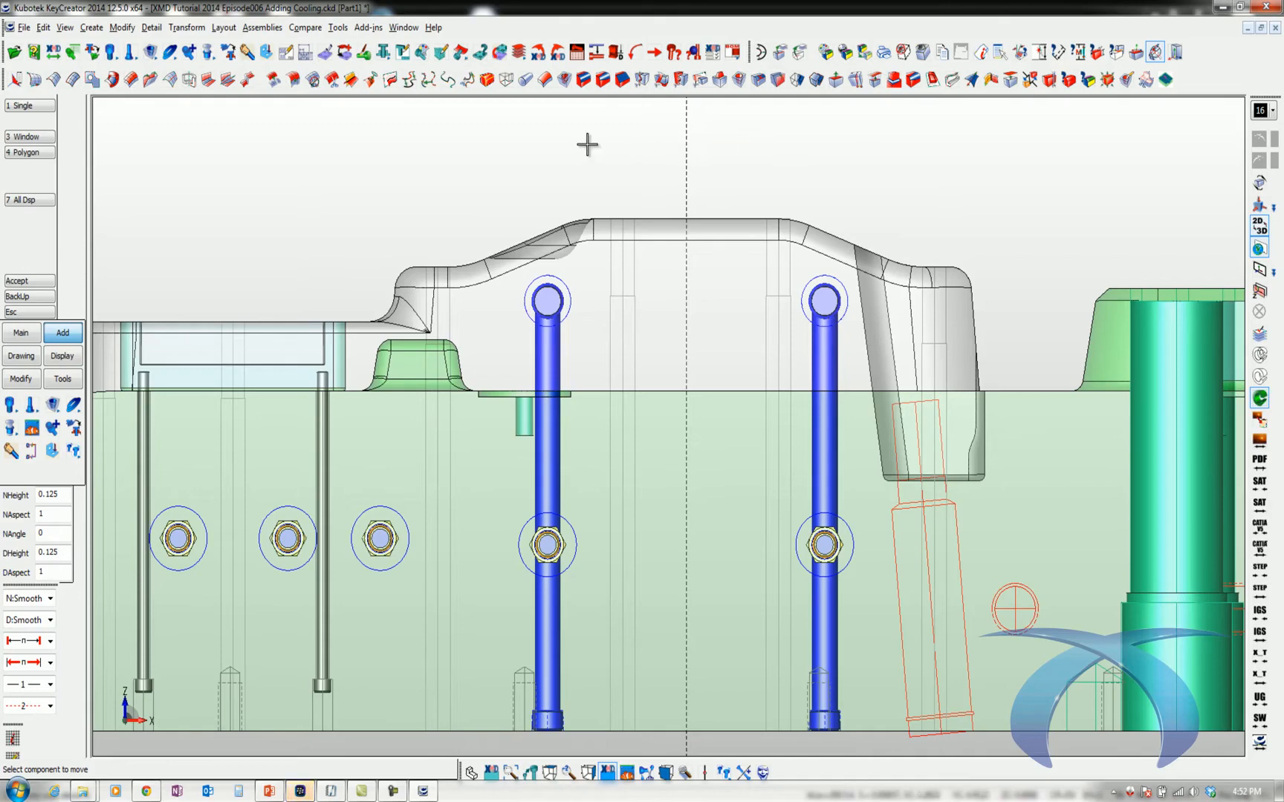
pyautogui.press('Escape')
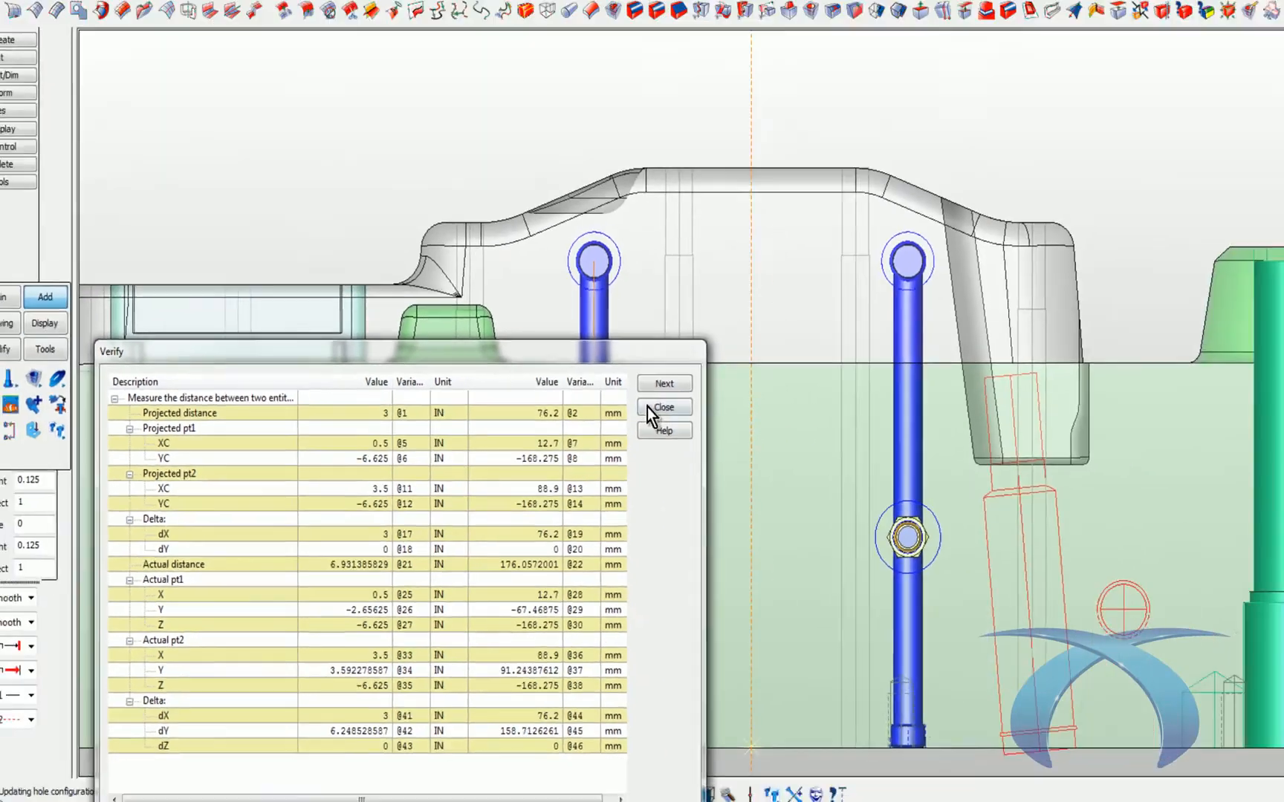
# Copy the mirrored waterline circuit by dXC 3, dYC 0 and dZC 0, masking the selection to color 8.
pyautogui.click(1170, 196)
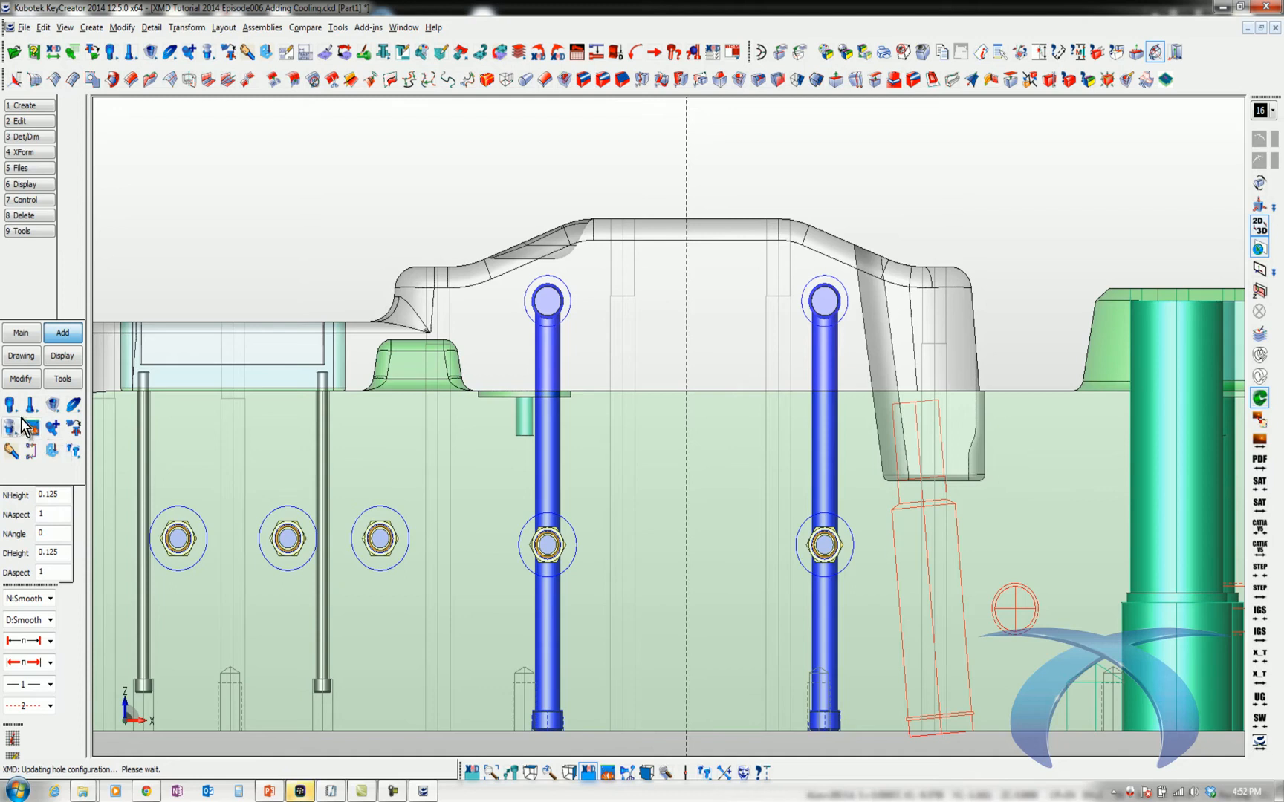
pyautogui.click(71, 451)
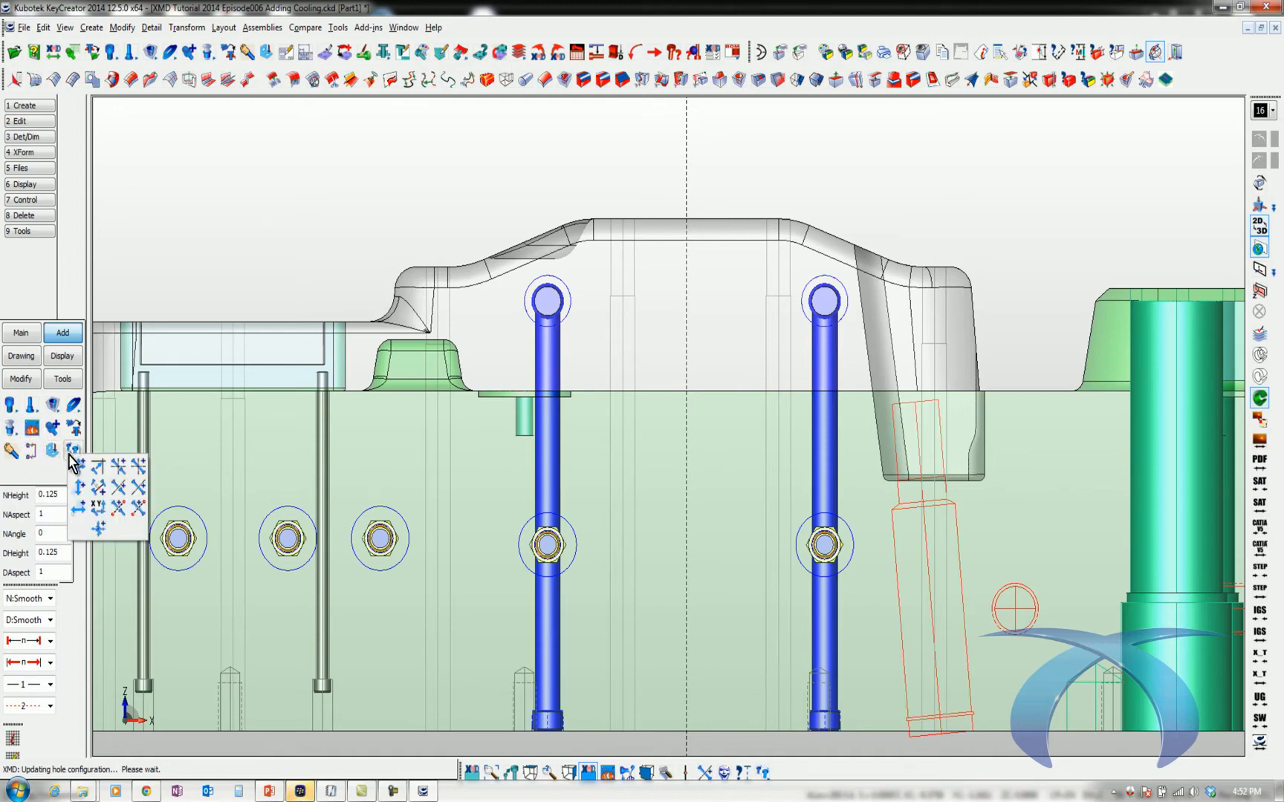
pyautogui.click(98, 527)
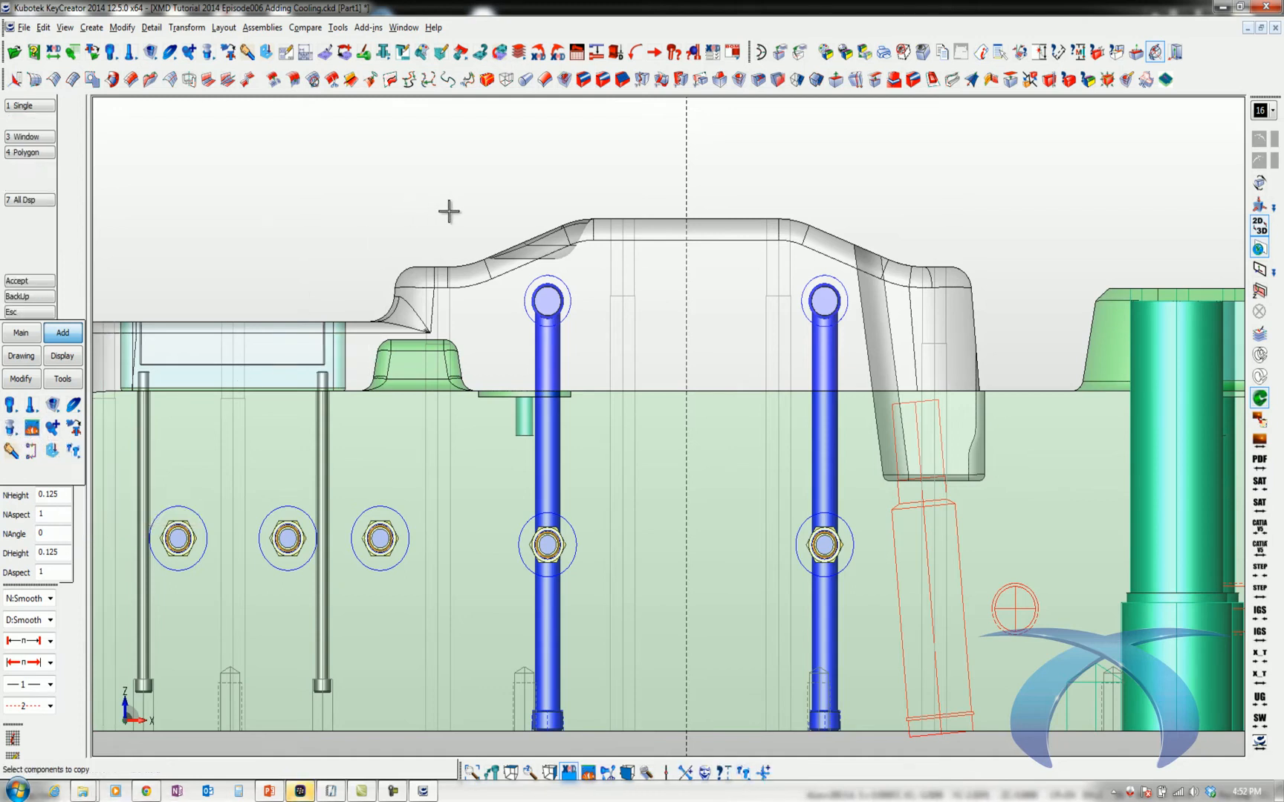
pyautogui.hotkey('alt', 'm')
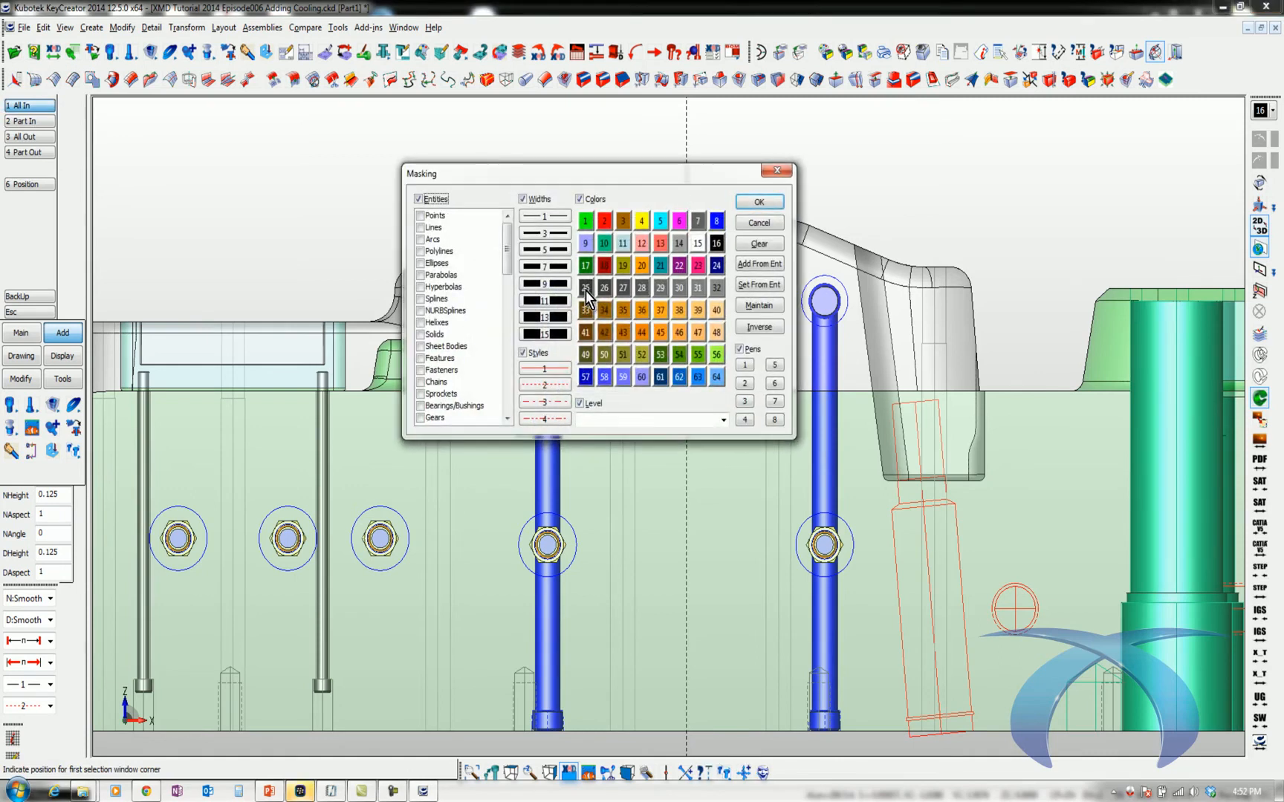
pyautogui.click(717, 222)
pyautogui.click(758, 202)
pyautogui.click(512, 247)
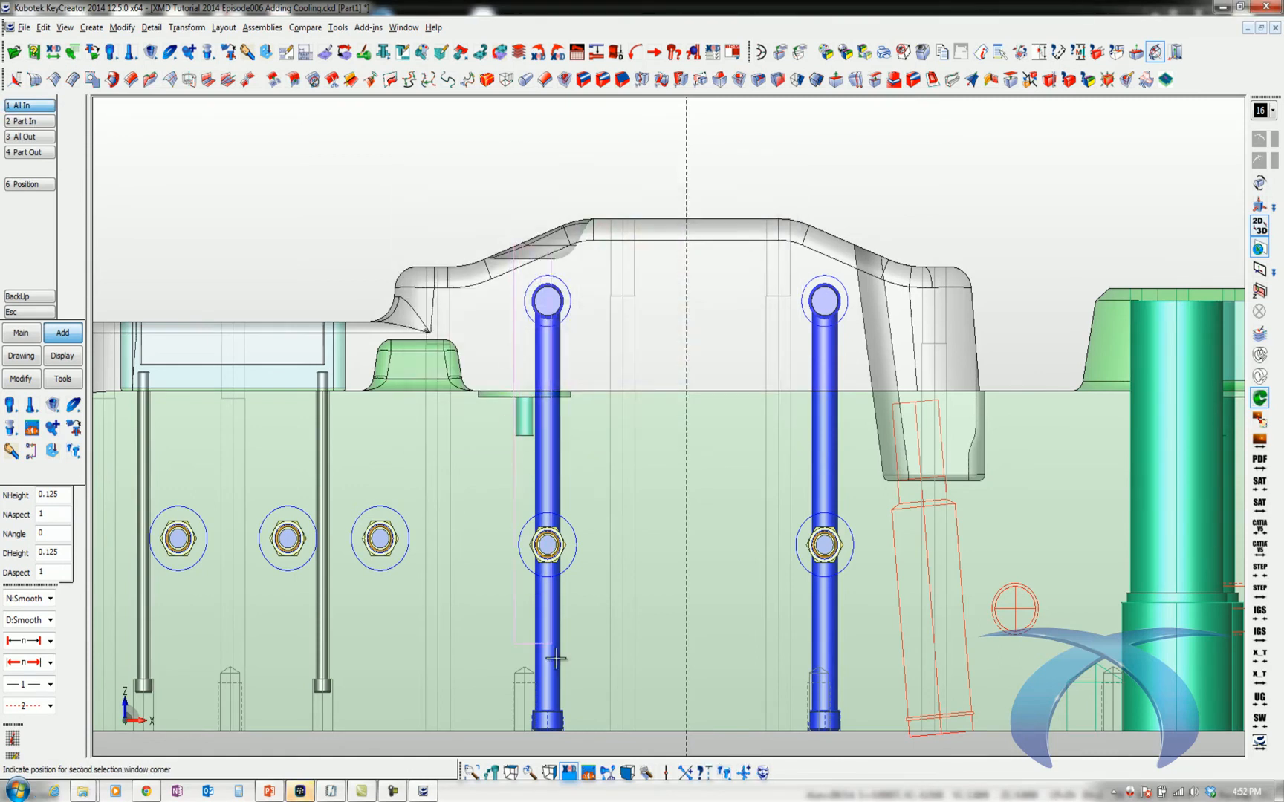
pyautogui.click(592, 739)
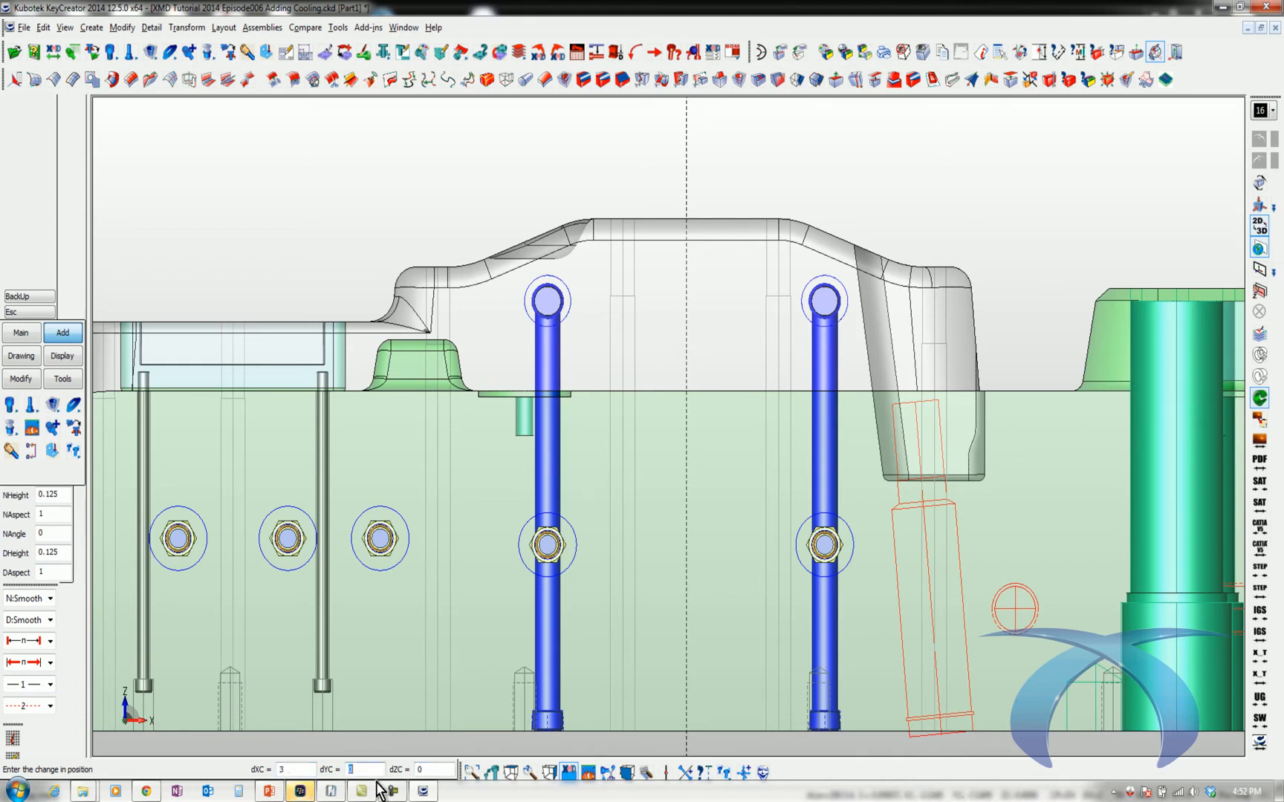
pyautogui.press('Return')
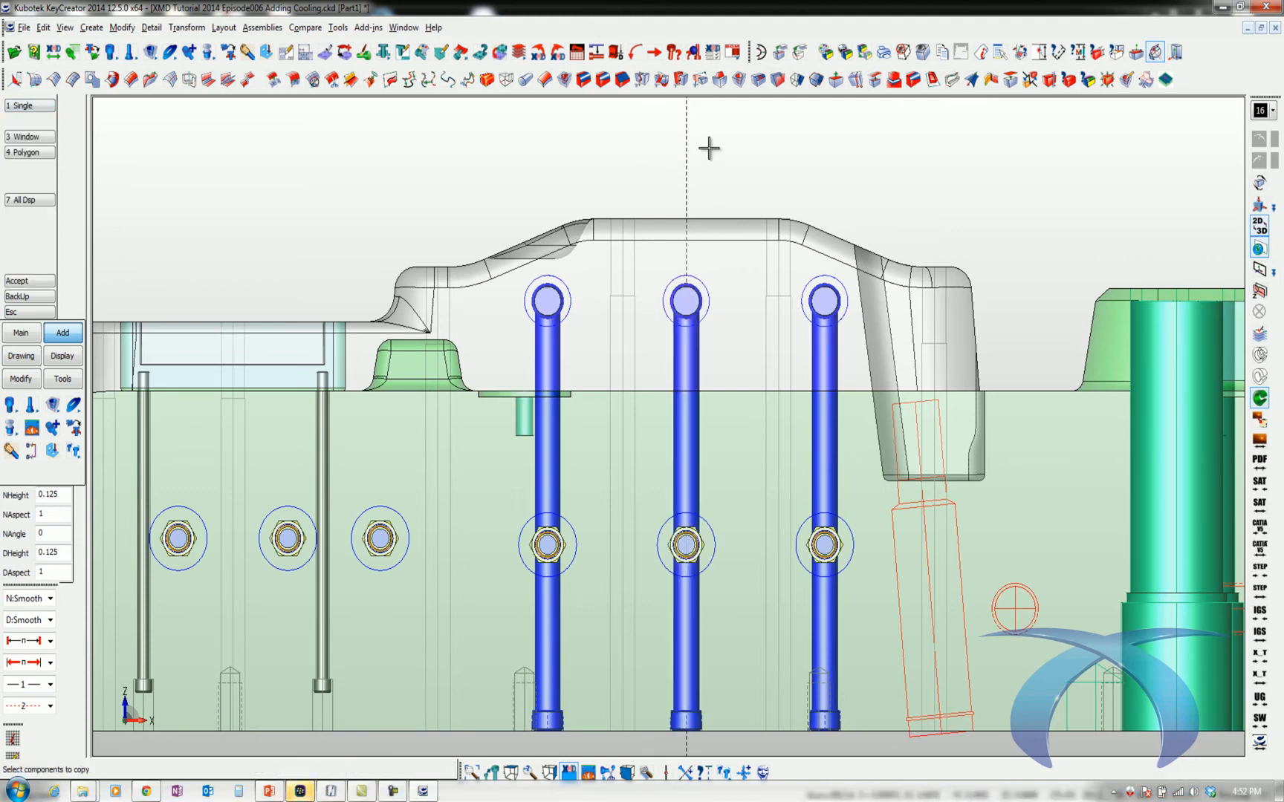
pyautogui.press('Escape')
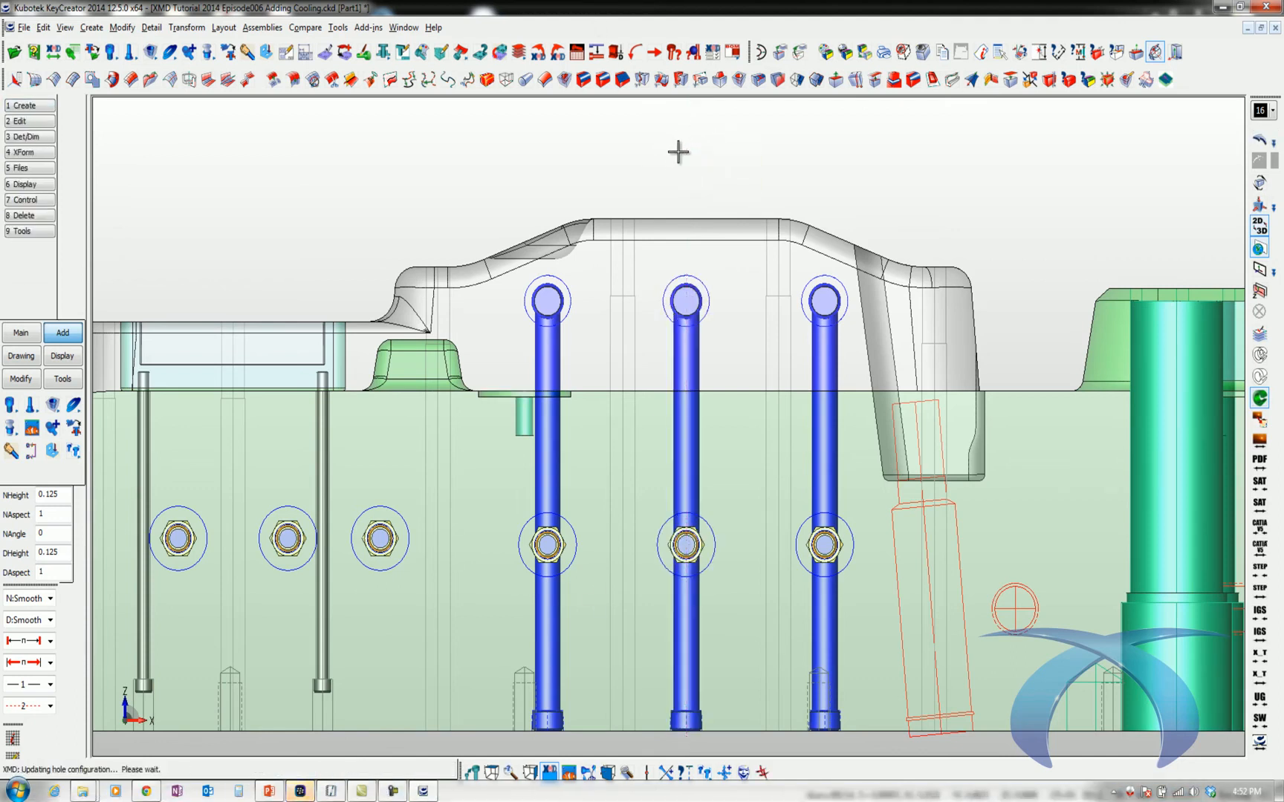
# Change all the core waterlines' connector ends to 3/8 NPT pipe plugs, without counterbores or connectors.
pyautogui.hotkey('alt', '1')
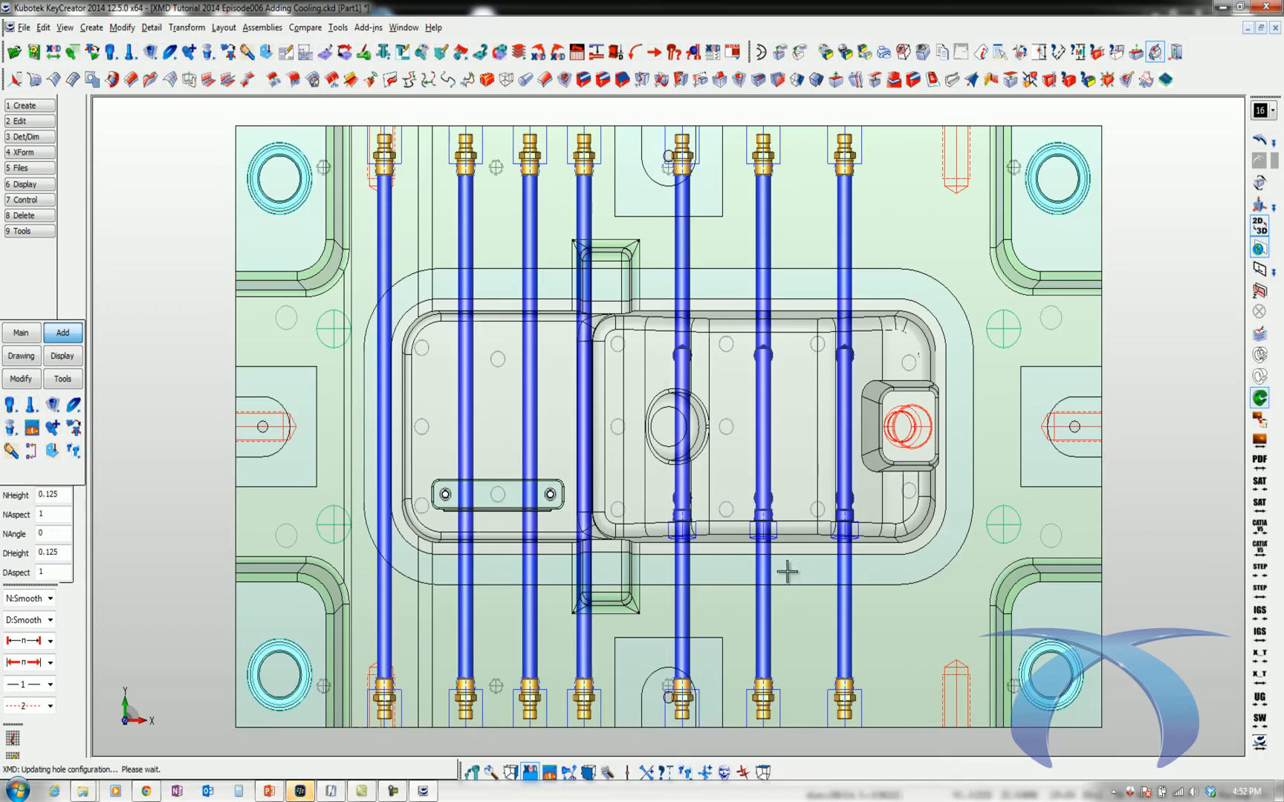
pyautogui.hotkey('alt', '7')
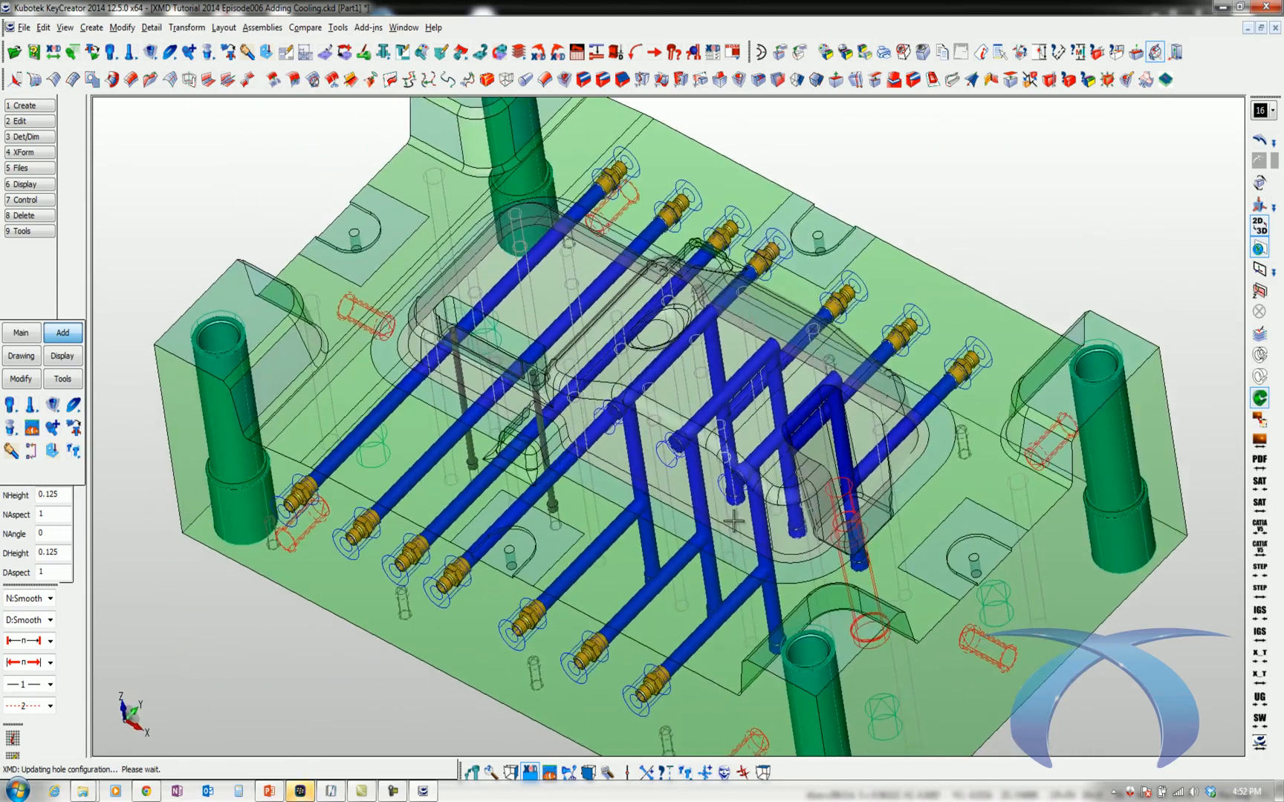
pyautogui.hotkey('alt', '1')
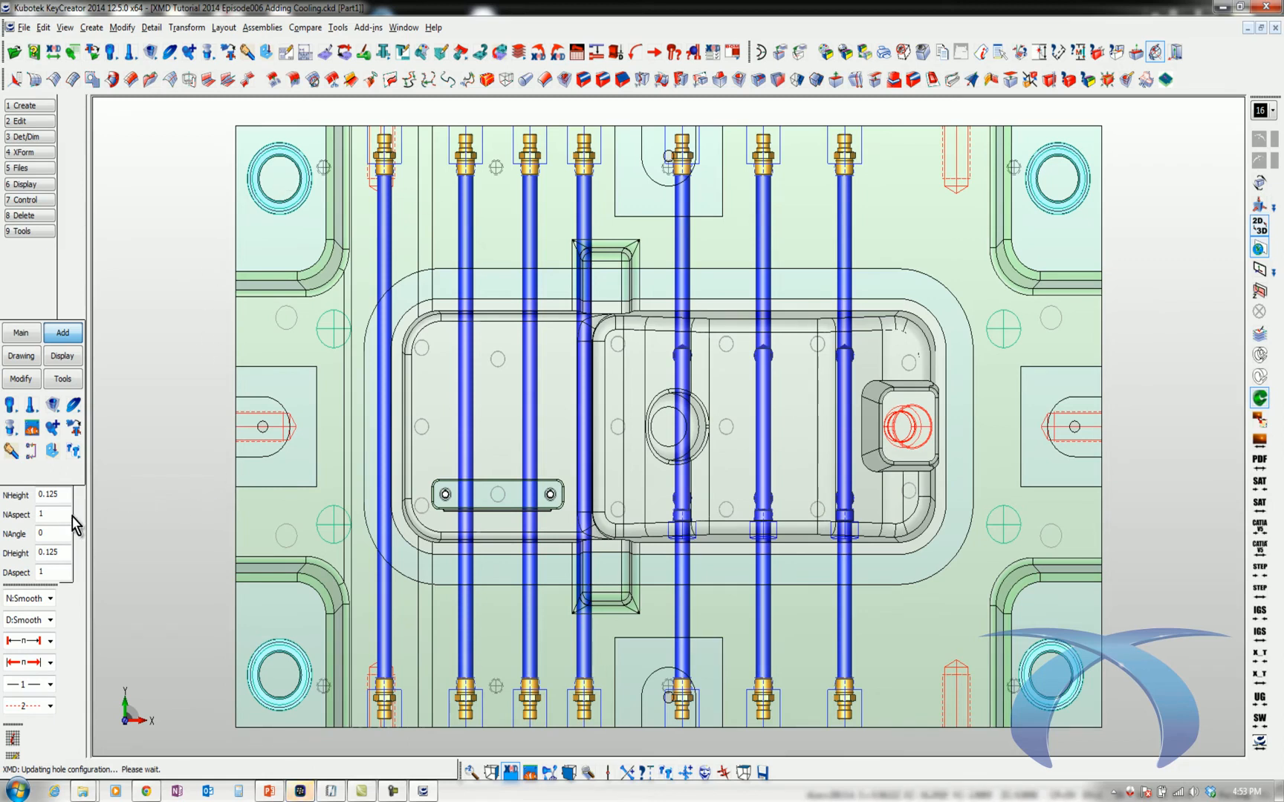
pyautogui.click(407, 156)
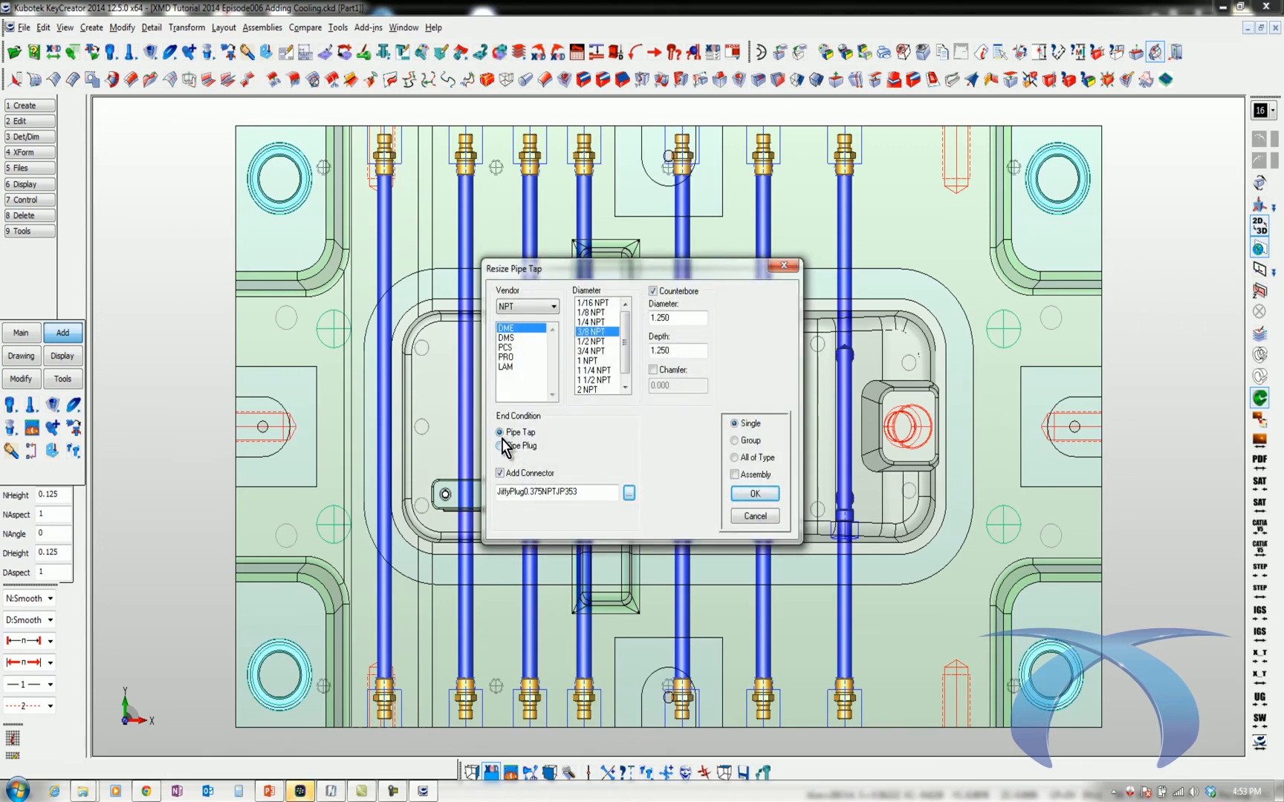
pyautogui.click(500, 472)
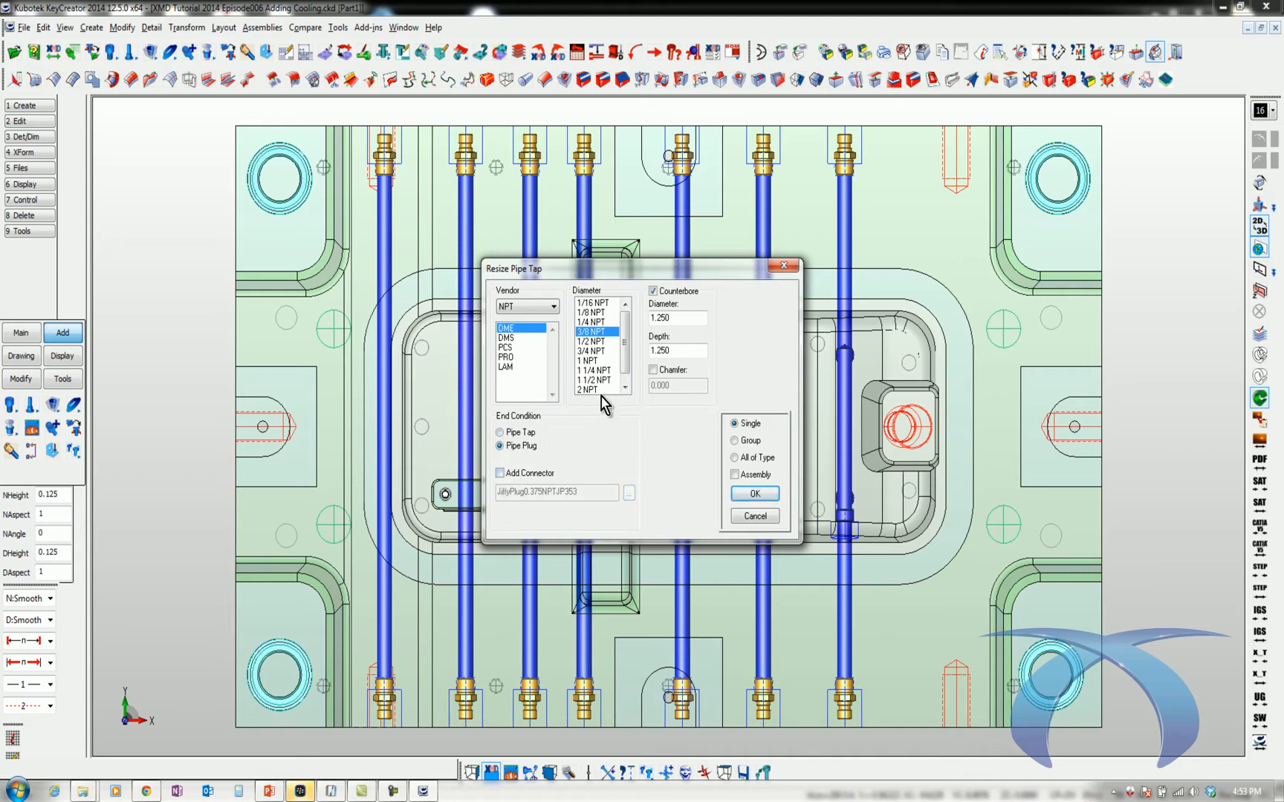
pyautogui.click(653, 291)
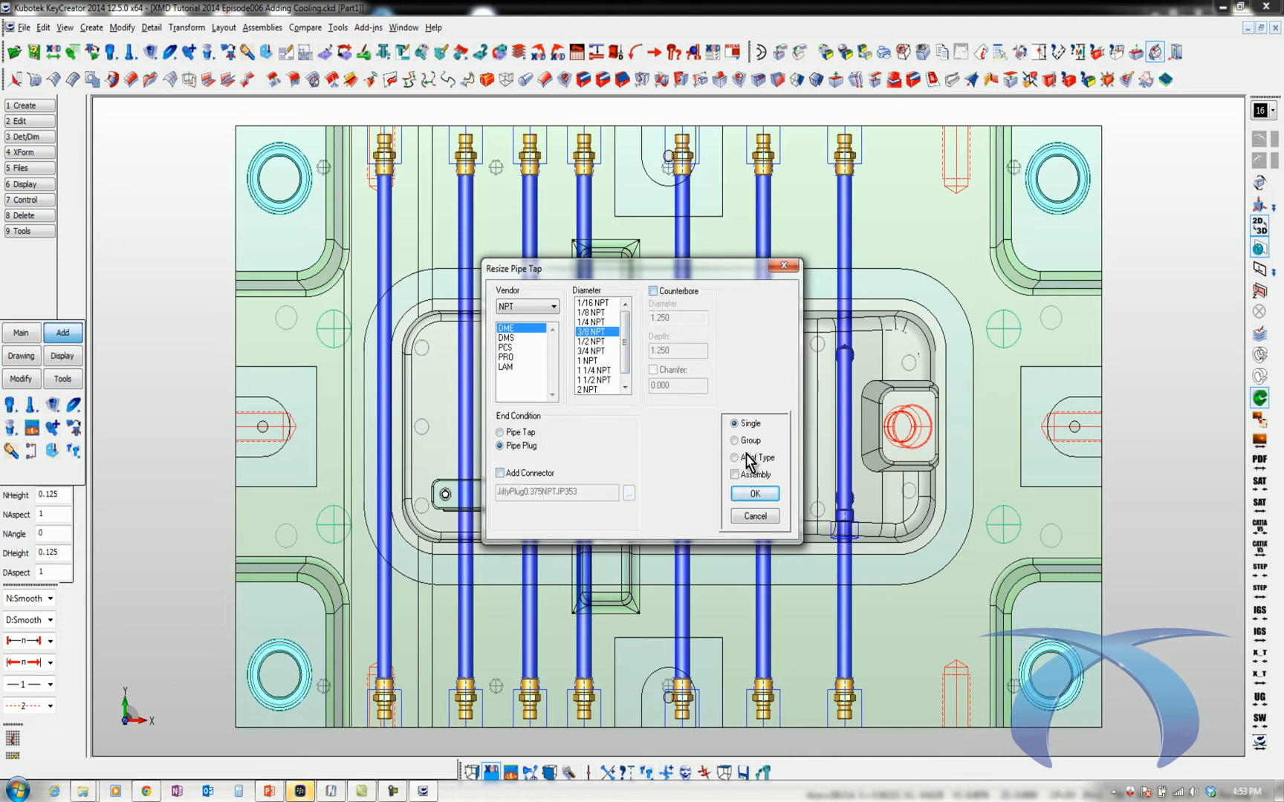
pyautogui.click(754, 495)
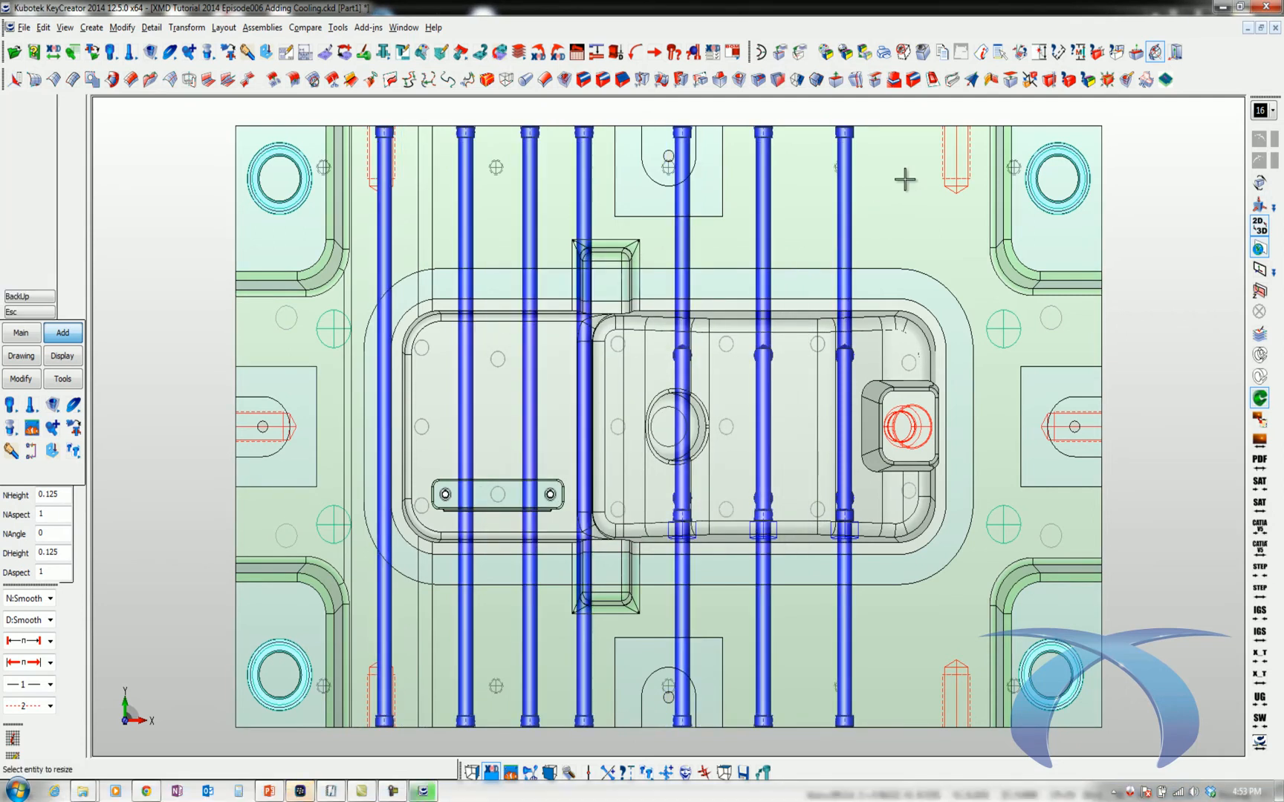
# Change the lower end of the leftmost waterline in the top view to a counterbored pipe tap with connector JiffyPlug0.375NPTJP353.
pyautogui.click(375, 723)
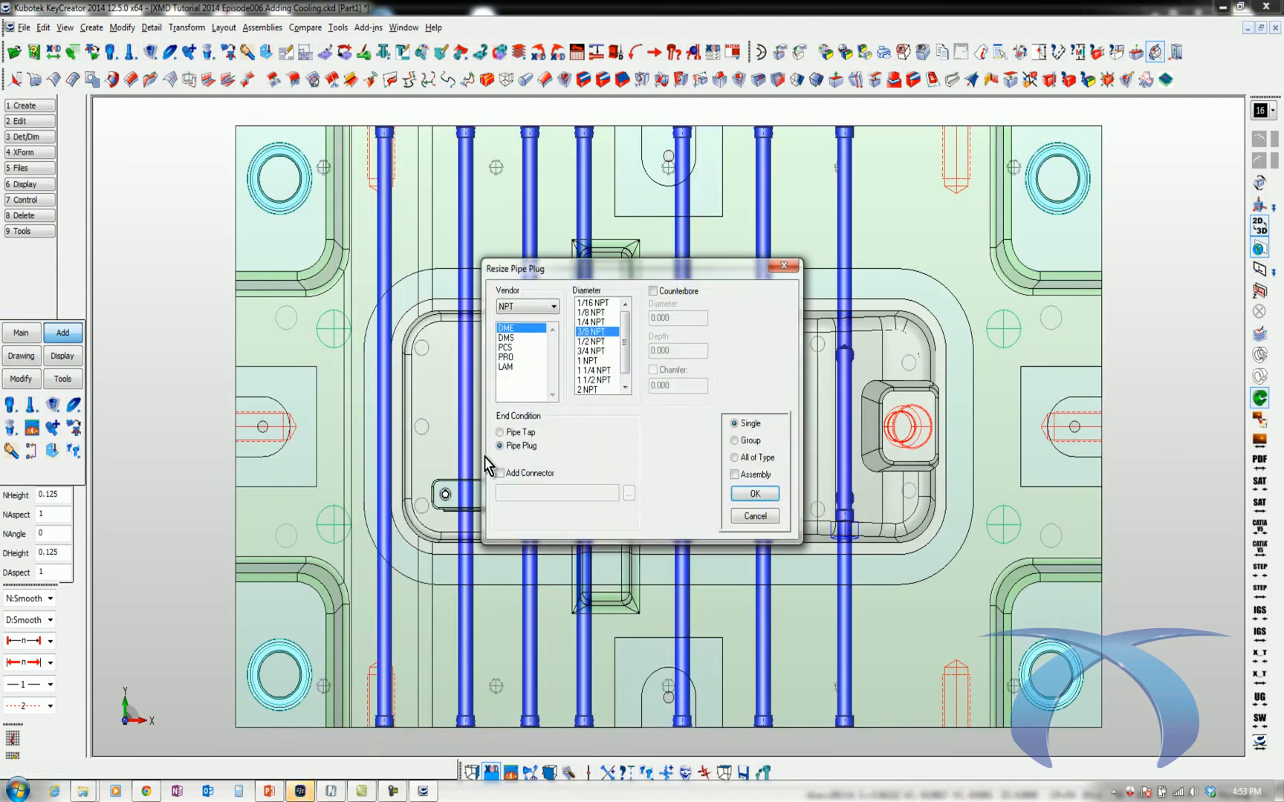
pyautogui.click(510, 433)
pyautogui.click(523, 473)
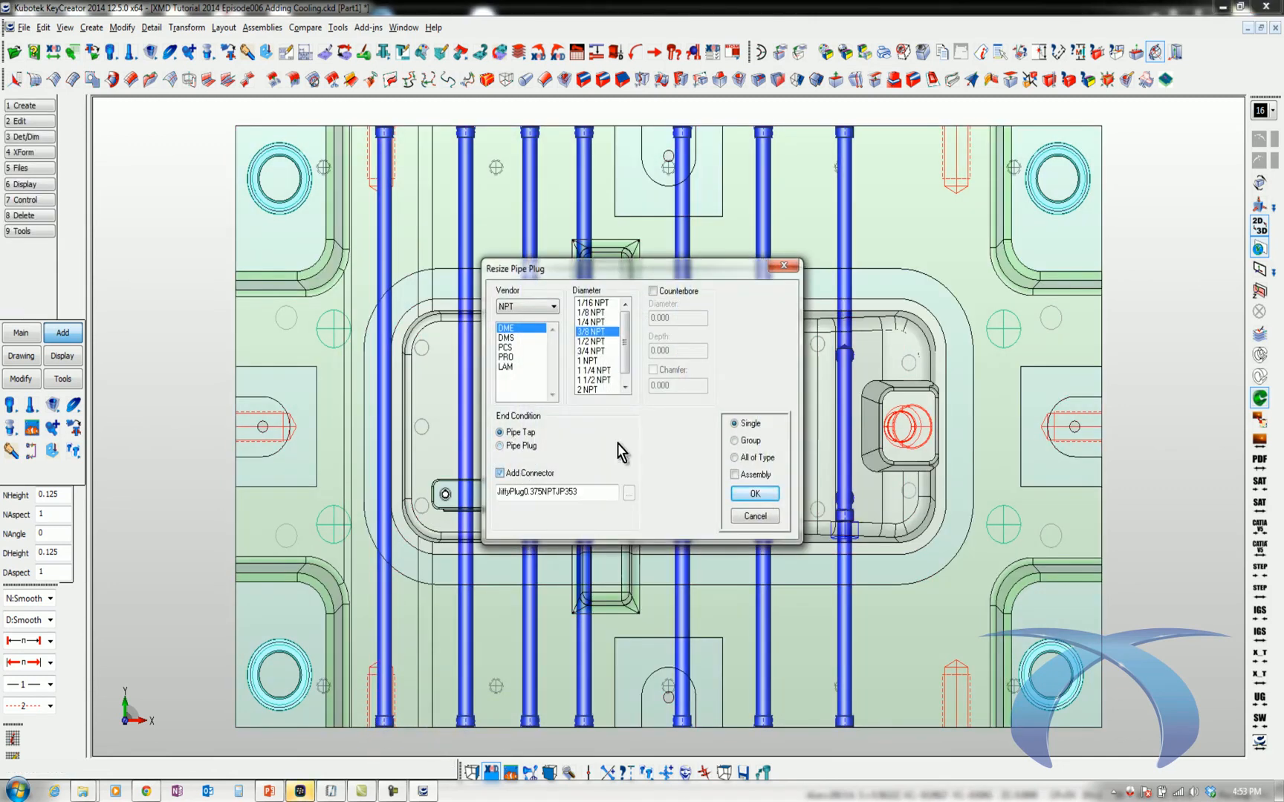
pyautogui.click(664, 291)
pyautogui.click(753, 493)
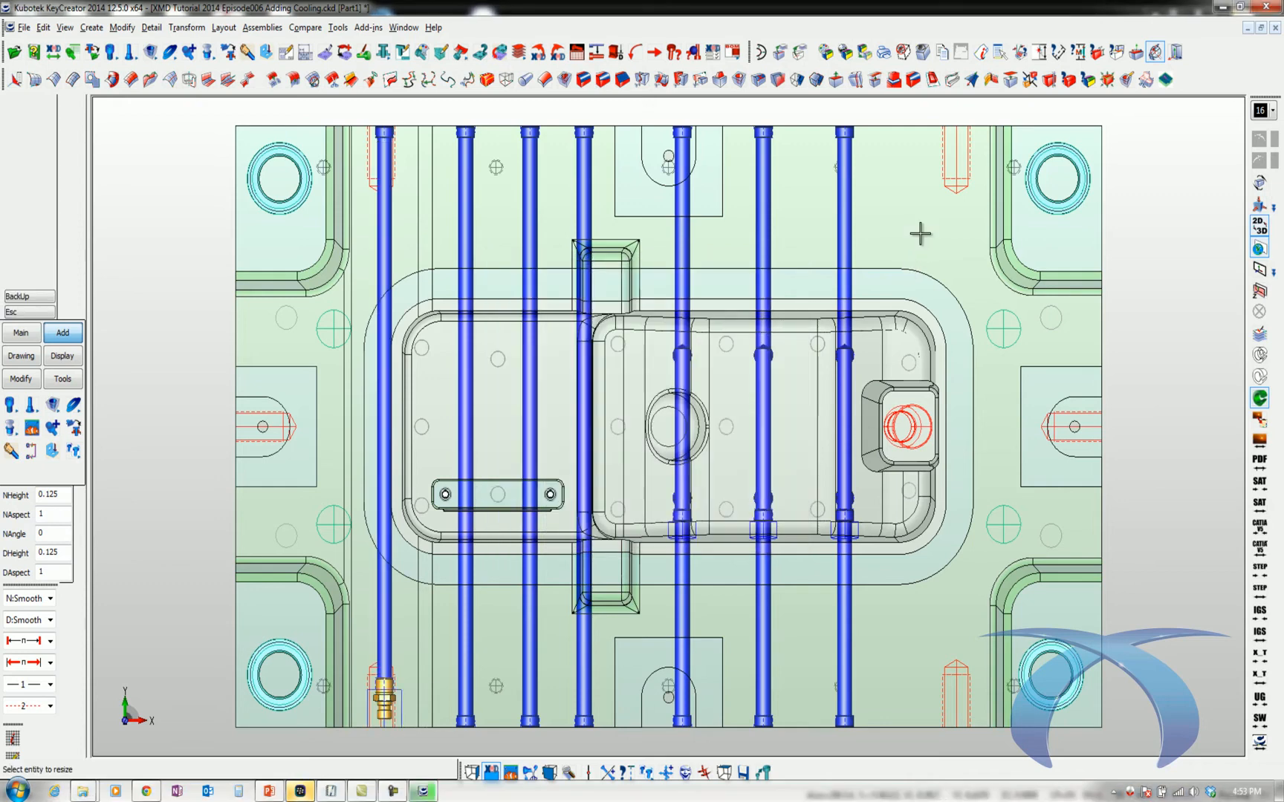
# Change the upper end of the rightmost waterline in the top view to a counterbored pipe tap with connector JiffyPlug0.375NPTJP353.
pyautogui.click(845, 132)
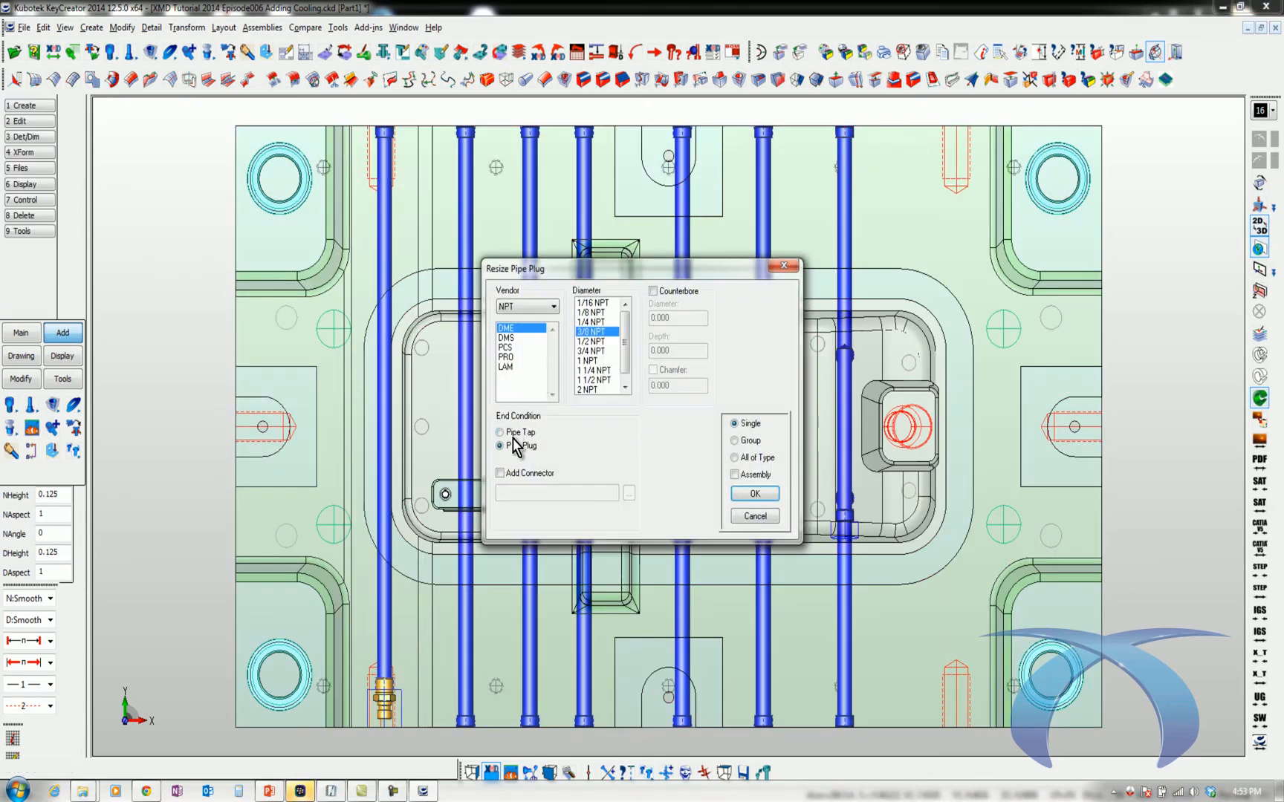
pyautogui.click(509, 433)
pyautogui.click(500, 473)
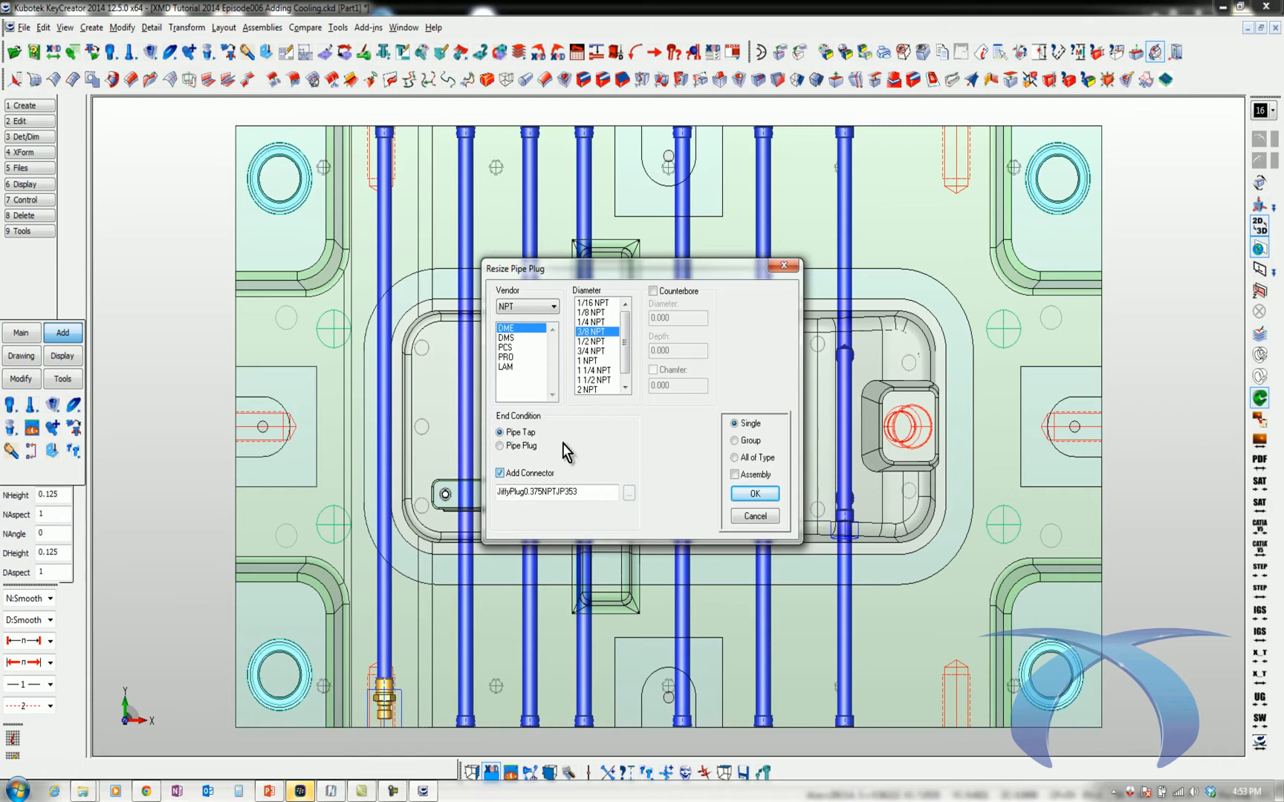
pyautogui.click(660, 294)
pyautogui.click(754, 494)
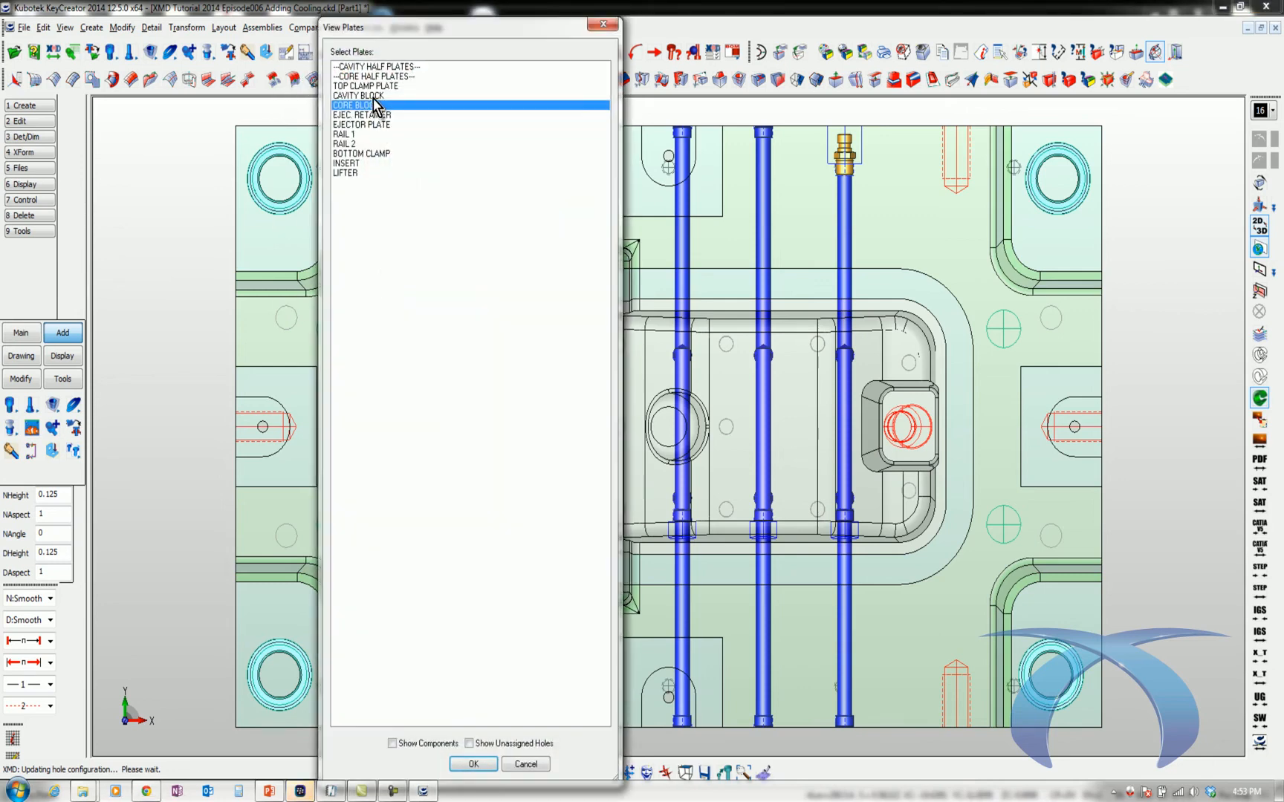
# Display the cavity block with its components and examine its waterline and connector layout.
pyautogui.doubleClick(373, 97)
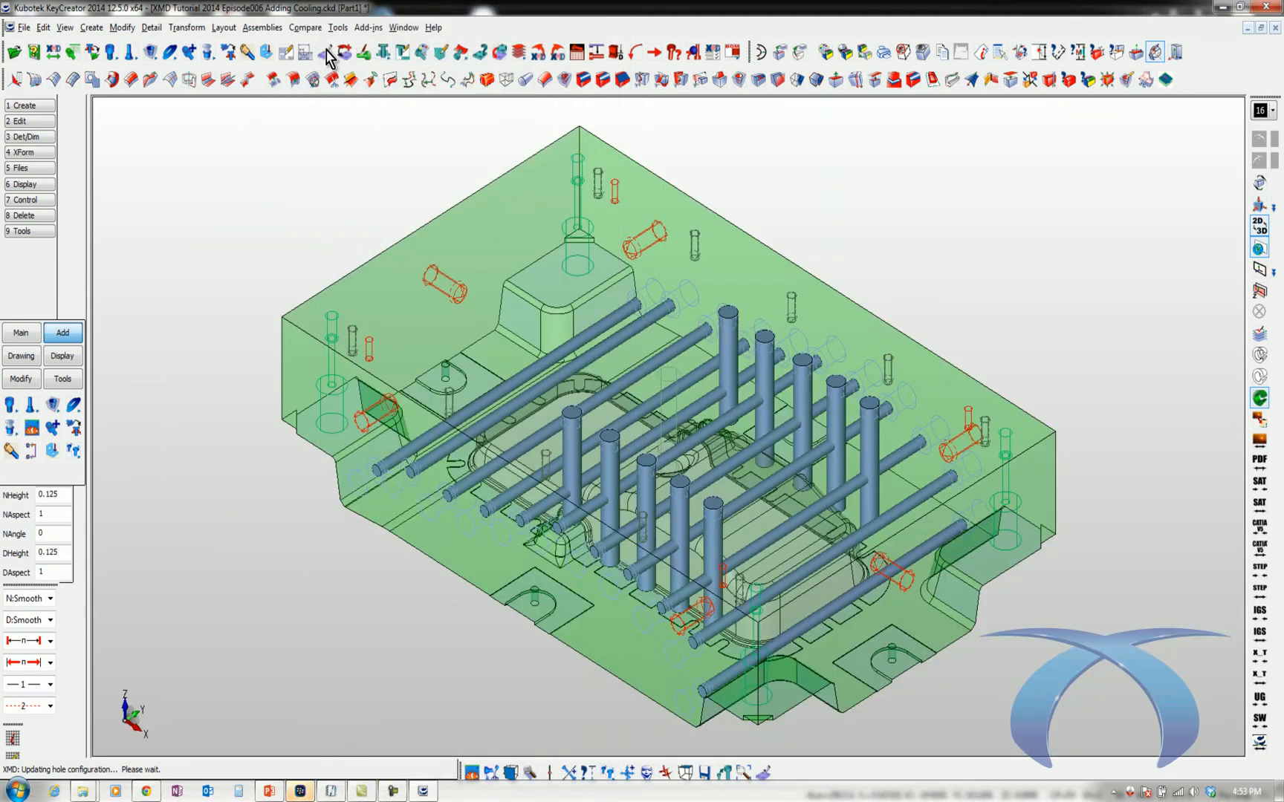
pyautogui.click(327, 54)
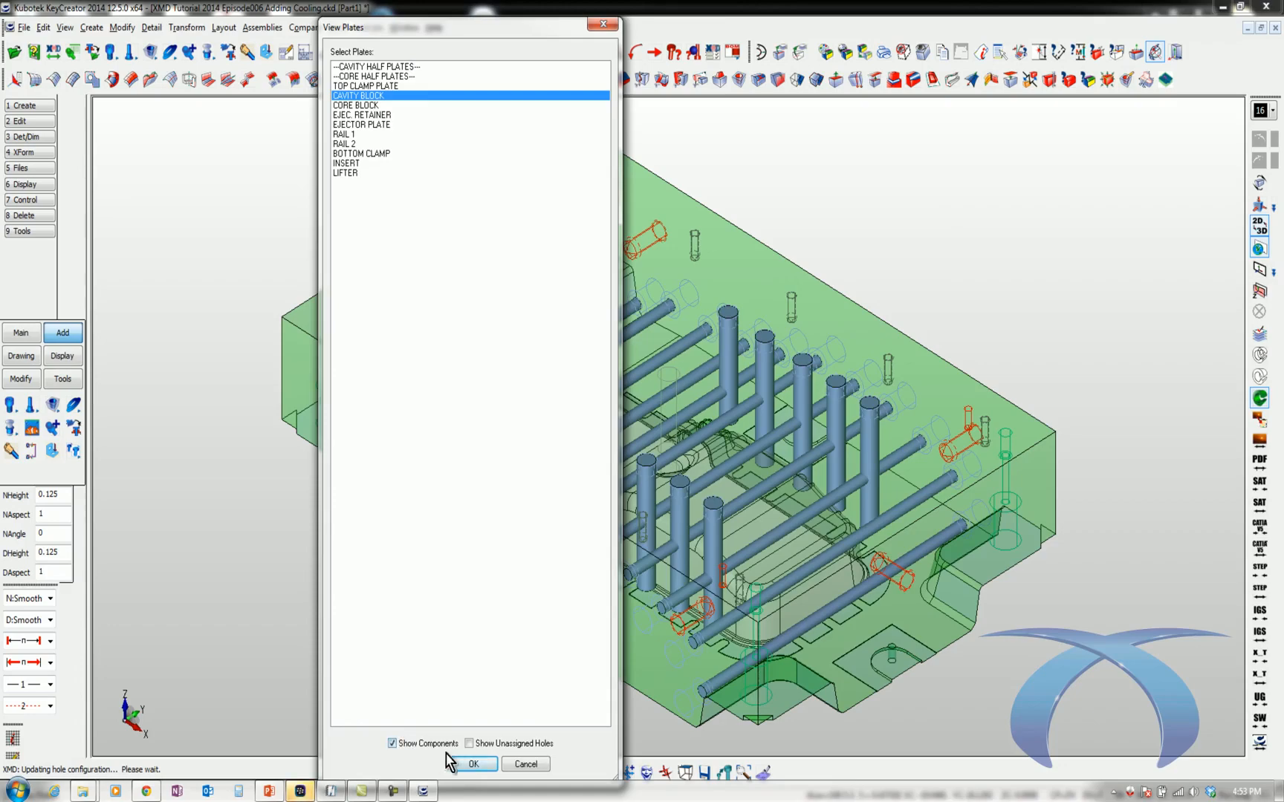
pyautogui.click(472, 764)
pyautogui.scroll(5, 356, 535)
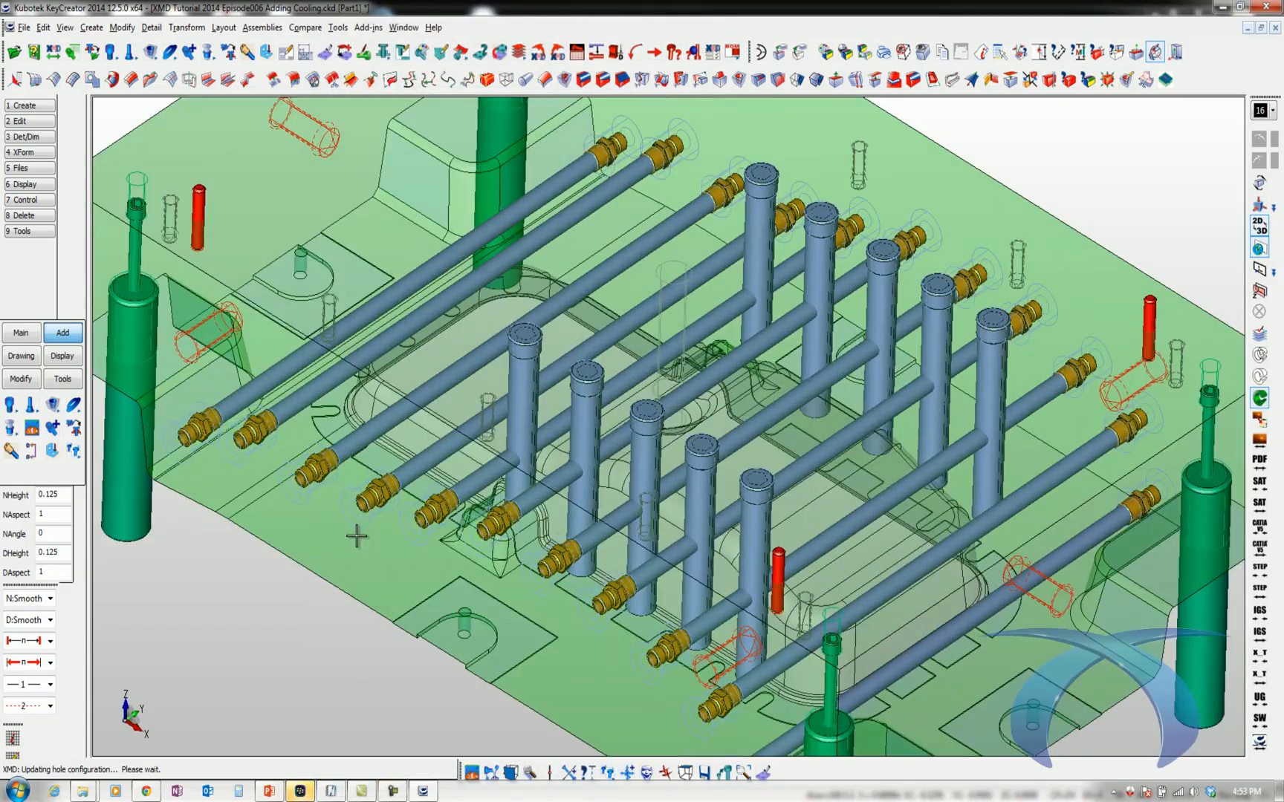
pyautogui.moveTo(356, 536); pyautogui.dragTo(713, 192, button='middle')
pyautogui.scroll(-5, 713, 192)
pyautogui.moveTo(699, 247); pyautogui.dragTo(428, 189, button='middle')
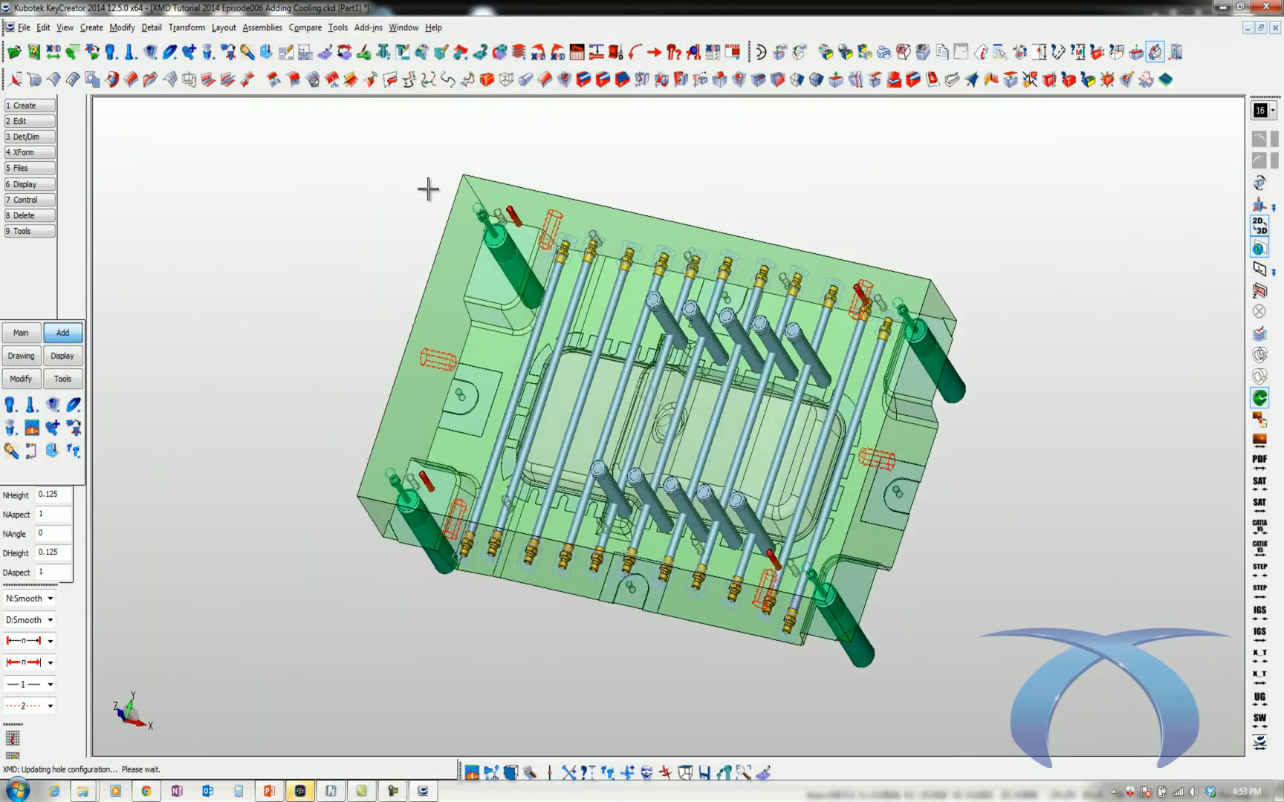
# Display the core block with its components and show its waterline ends from the front.
pyautogui.click(320, 53)
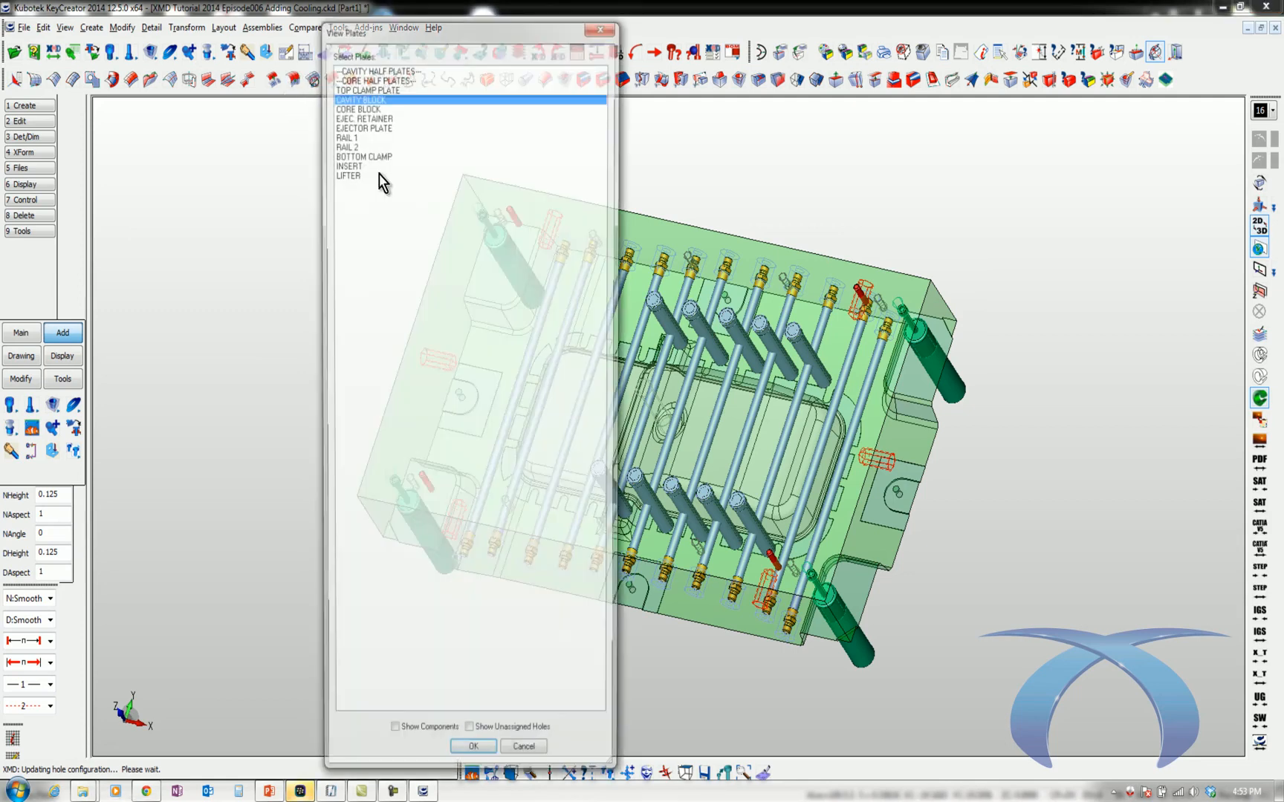
pyautogui.click(386, 107)
pyautogui.click(392, 743)
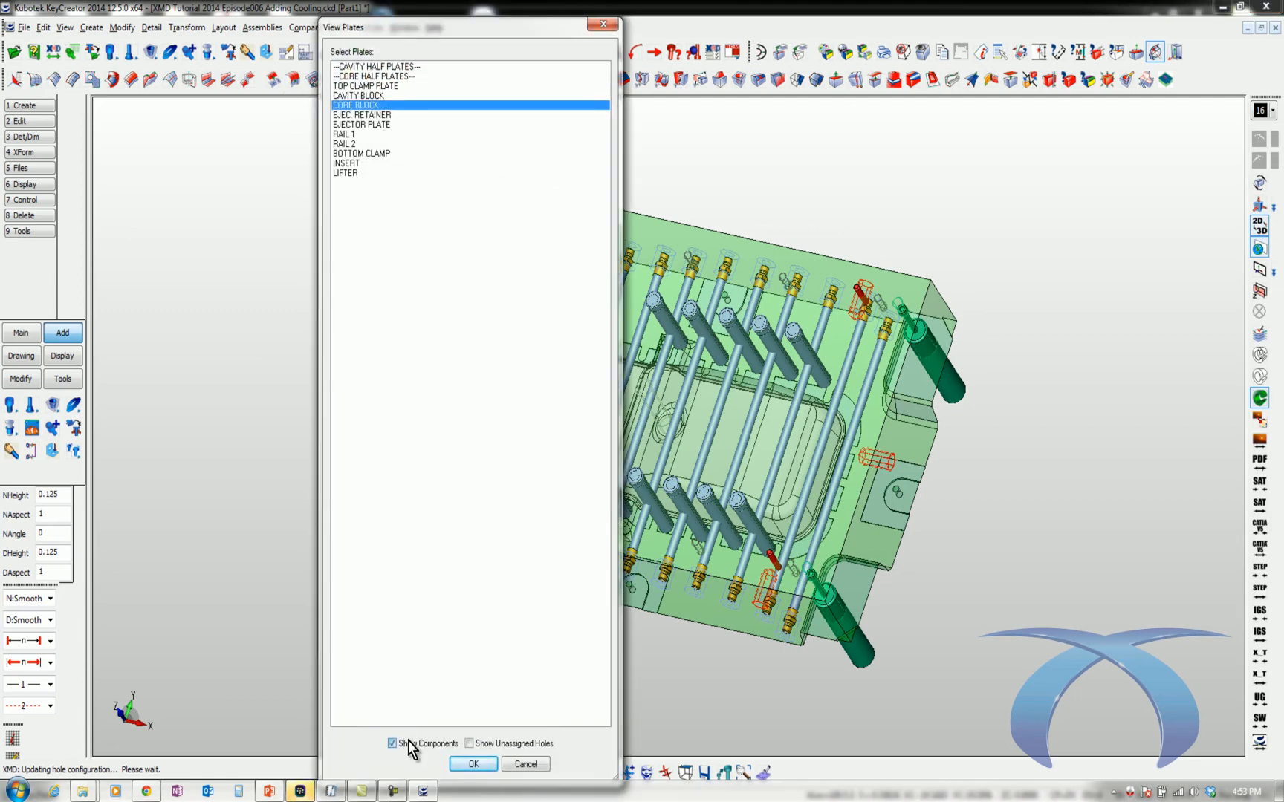
pyautogui.click(465, 764)
pyautogui.hotkey('alt', '1')
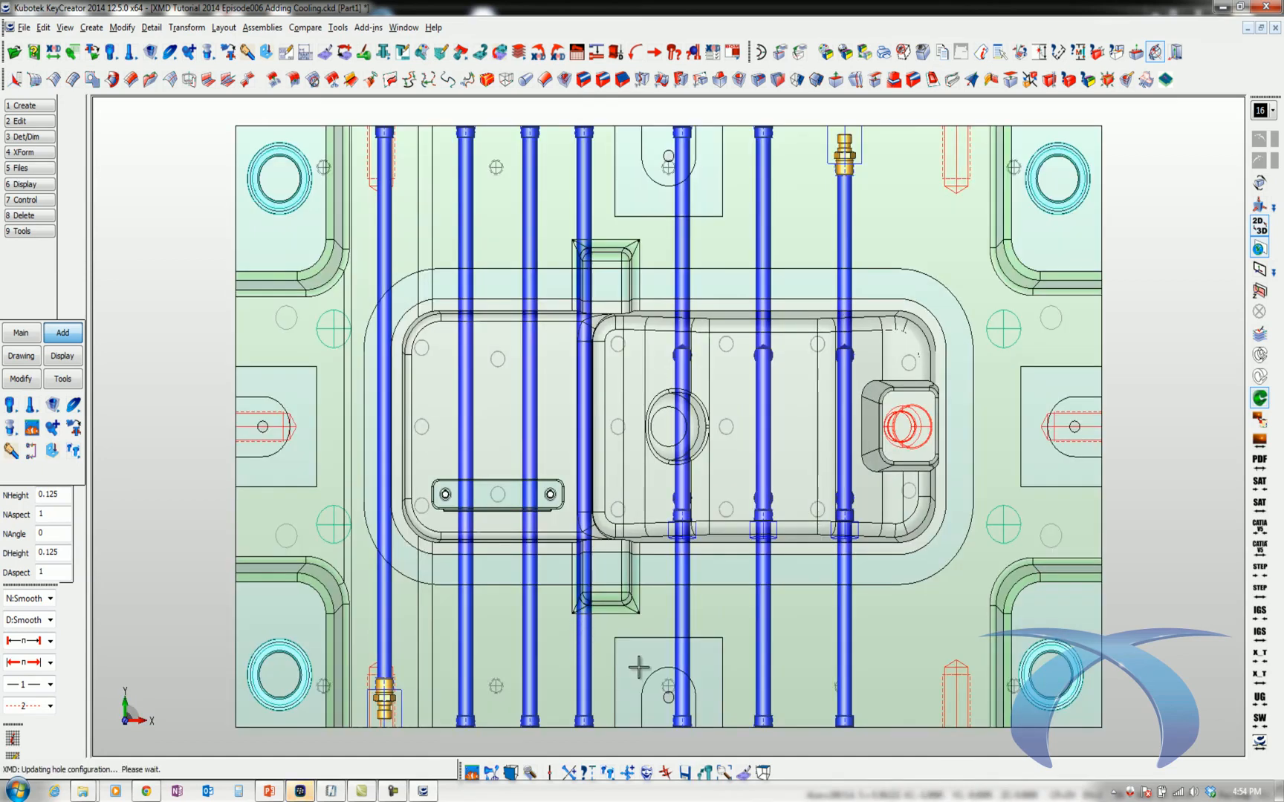
pyautogui.hotkey('alt', '5')
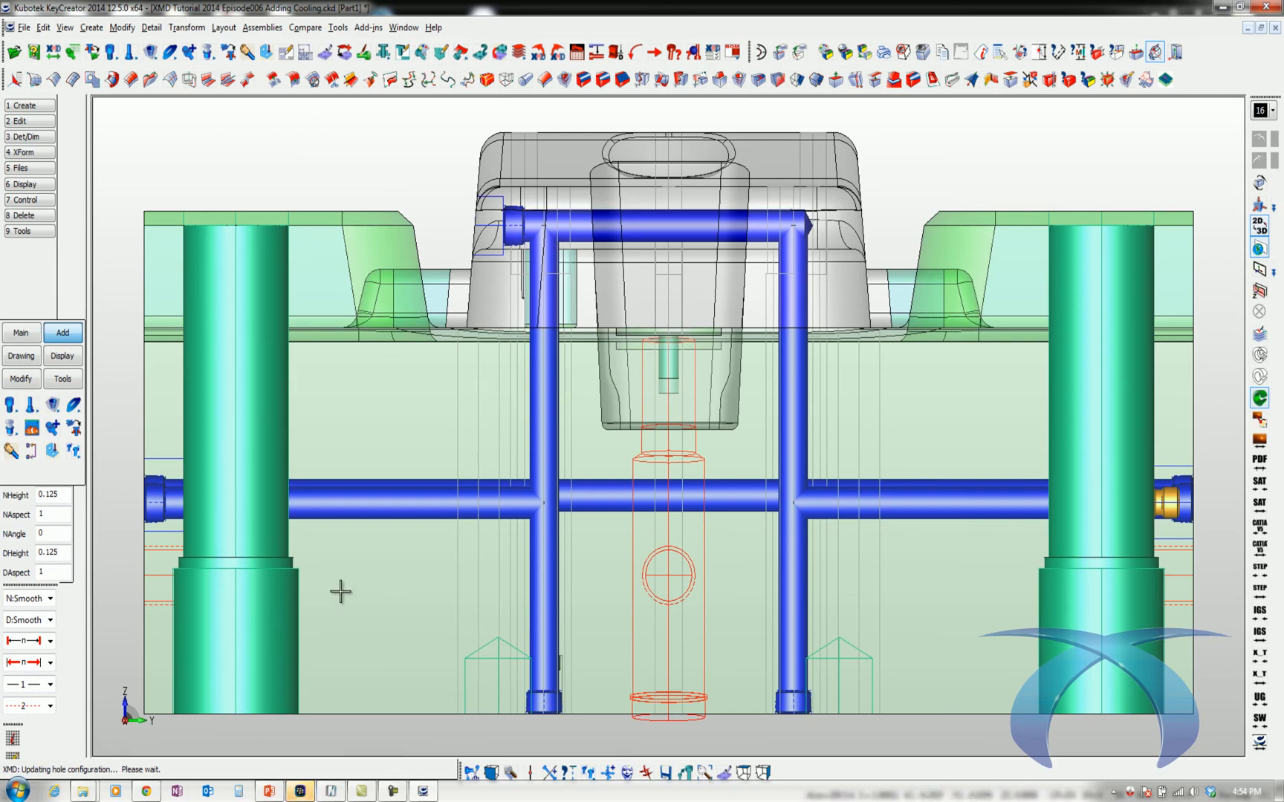
pyautogui.hotkey('alt', '1')
pyautogui.hotkey('alt', '2')
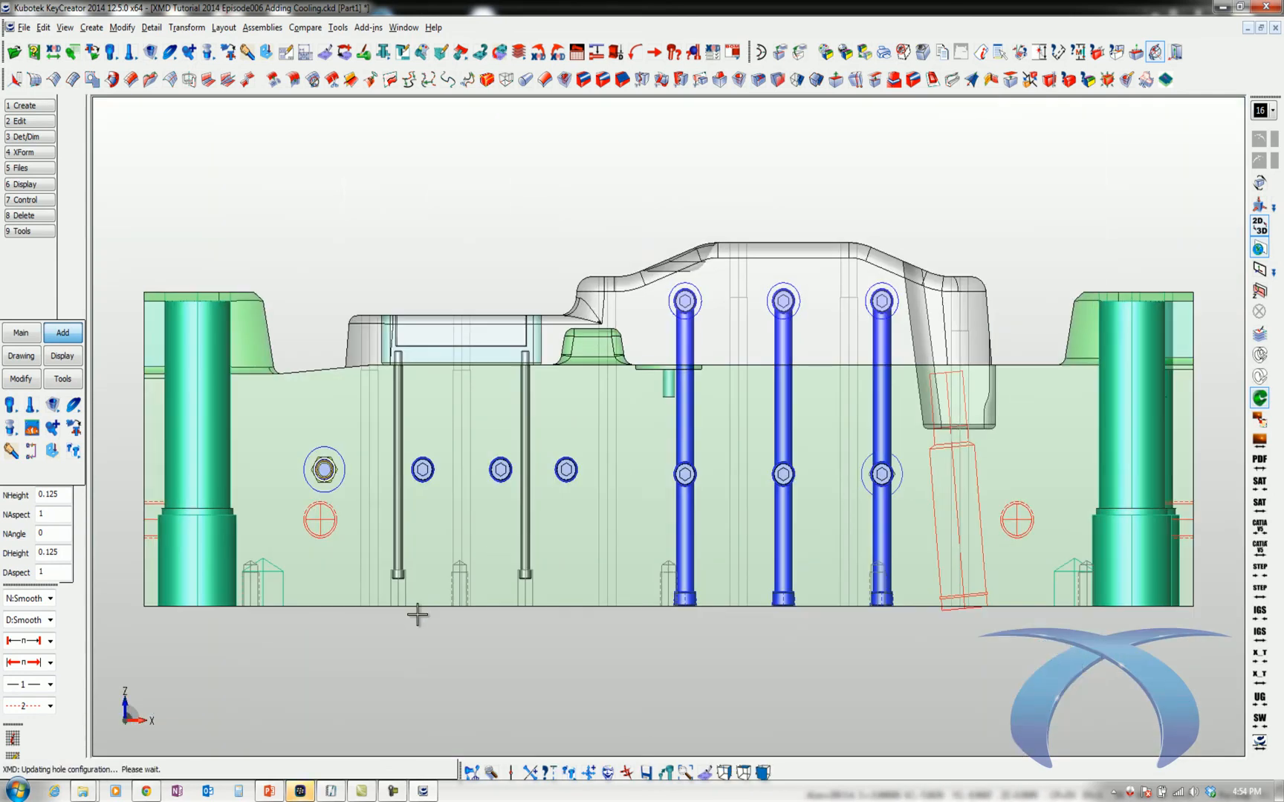
pyautogui.hotkey('alt', 'w')
pyautogui.moveTo(343, 260); pyautogui.dragTo(913, 617)
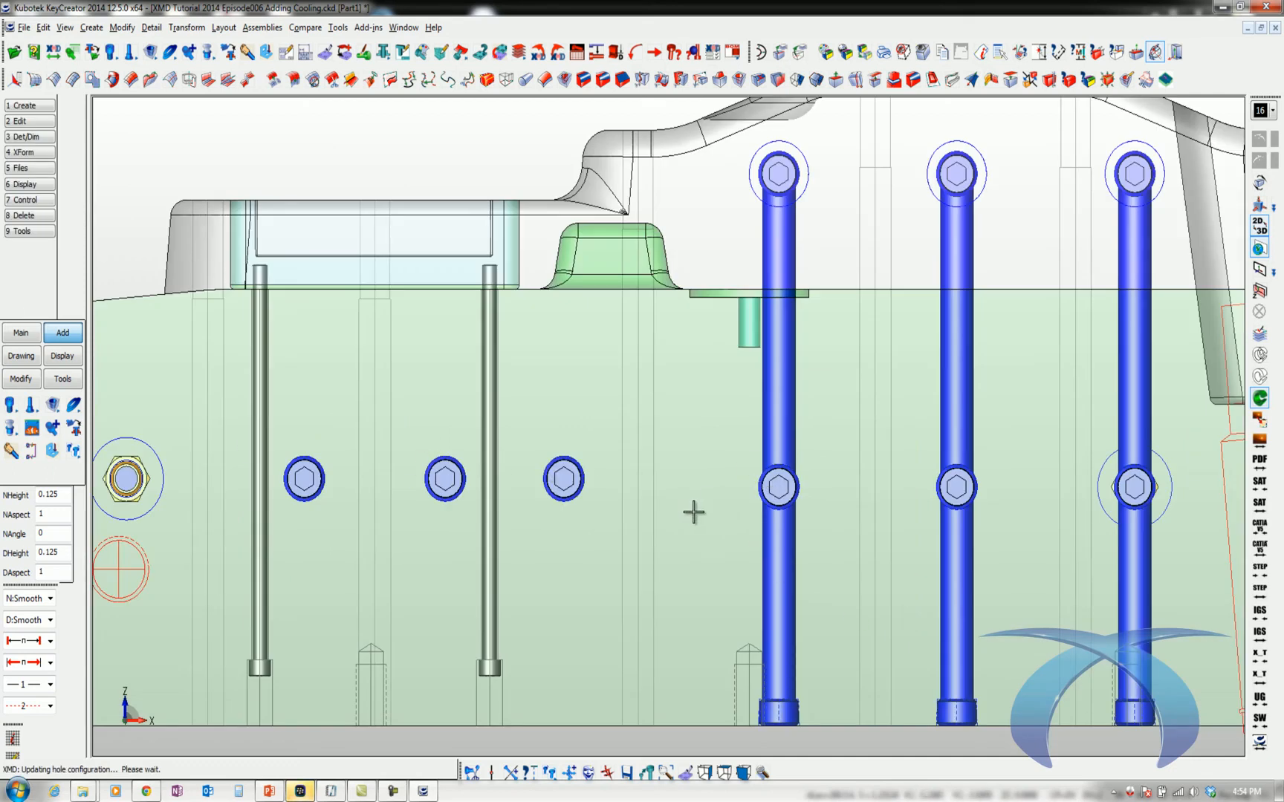
pyautogui.rightClick(734, 509)
pyautogui.click(738, 527)
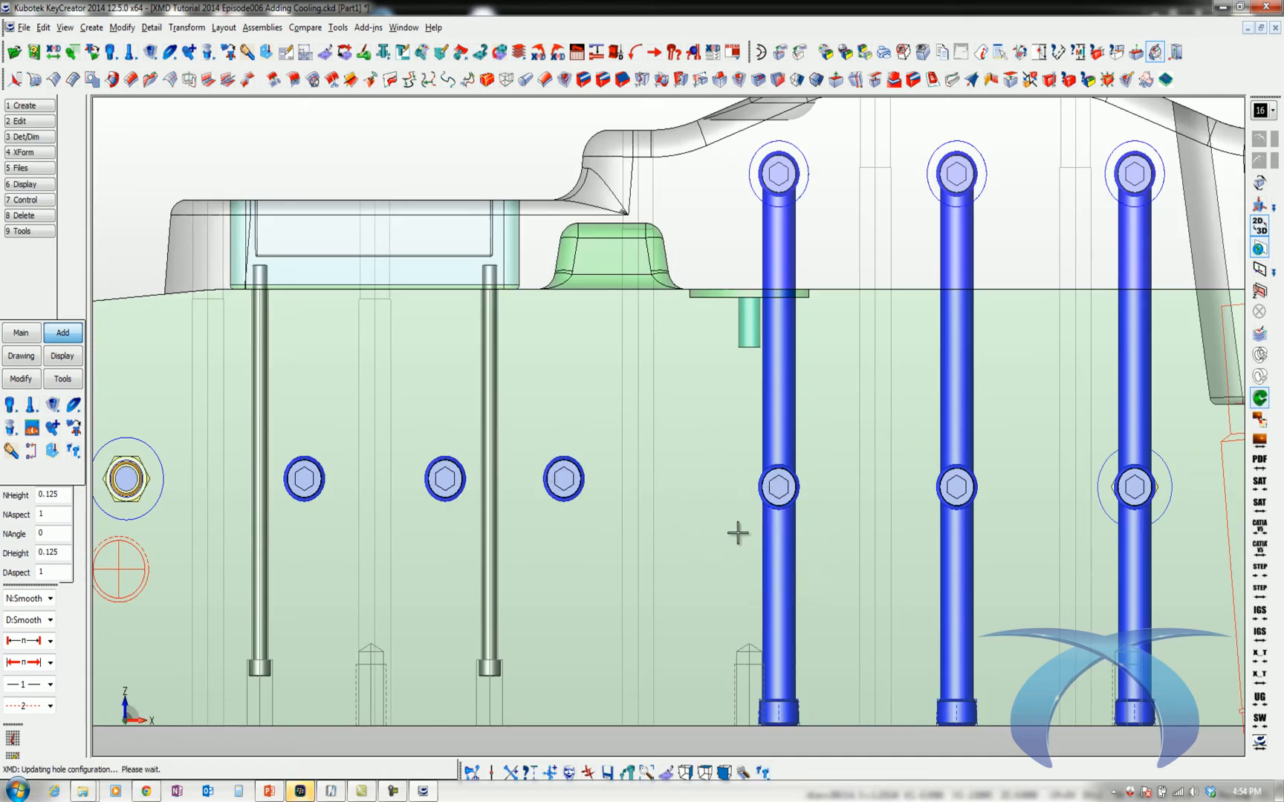
pyautogui.click(745, 578)
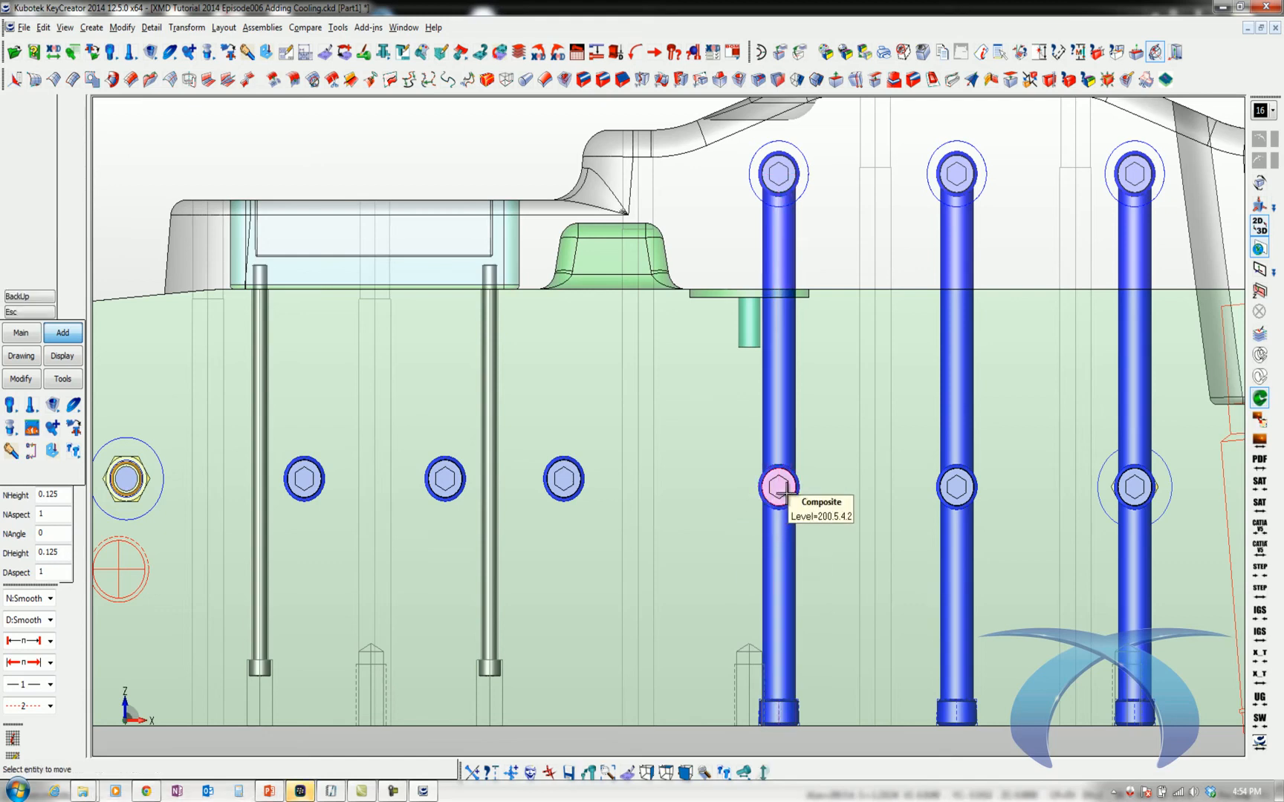
pyautogui.click(778, 494)
pyautogui.middleClick(780, 504)
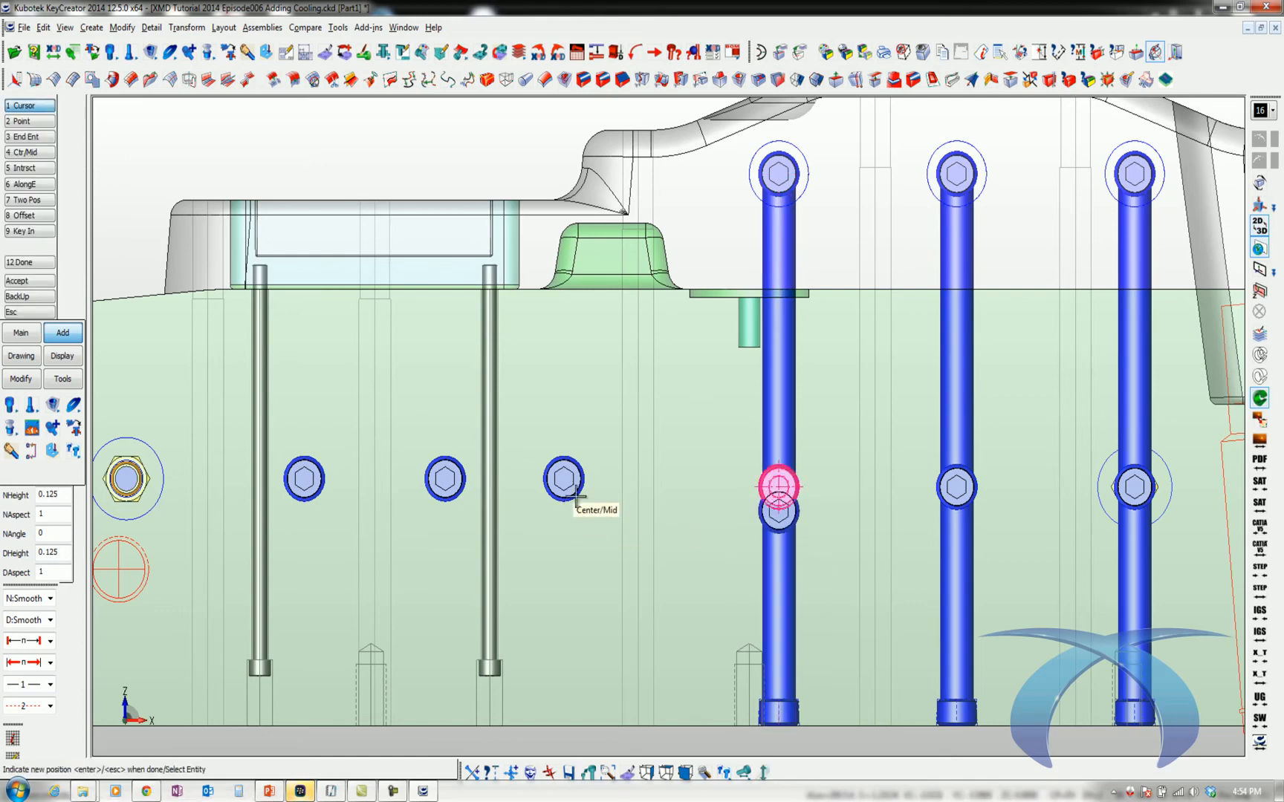
pyautogui.press('Escape')
# Draw two horizontal construction lines, one through the centre of the raised core's lower waterline plugs and one through the other waterlines' centres.
pyautogui.press('h')
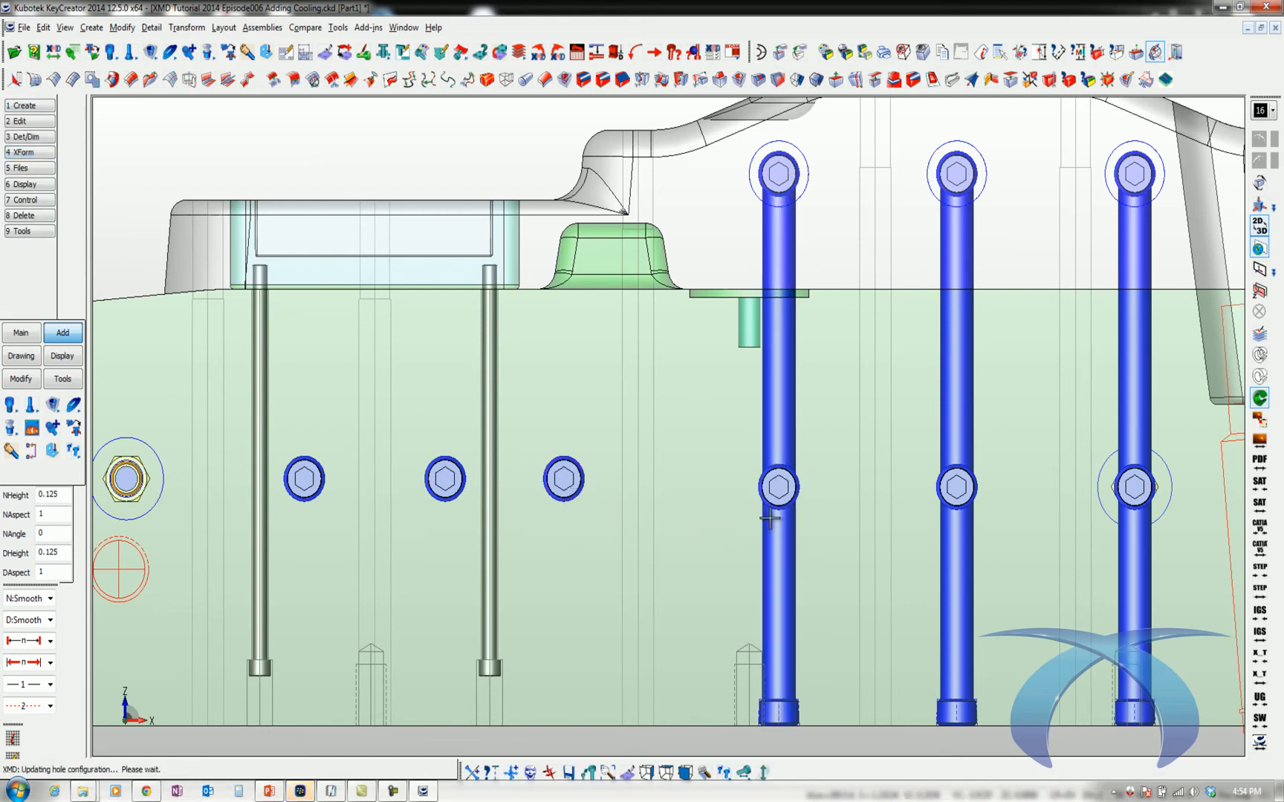
pyautogui.press('4')
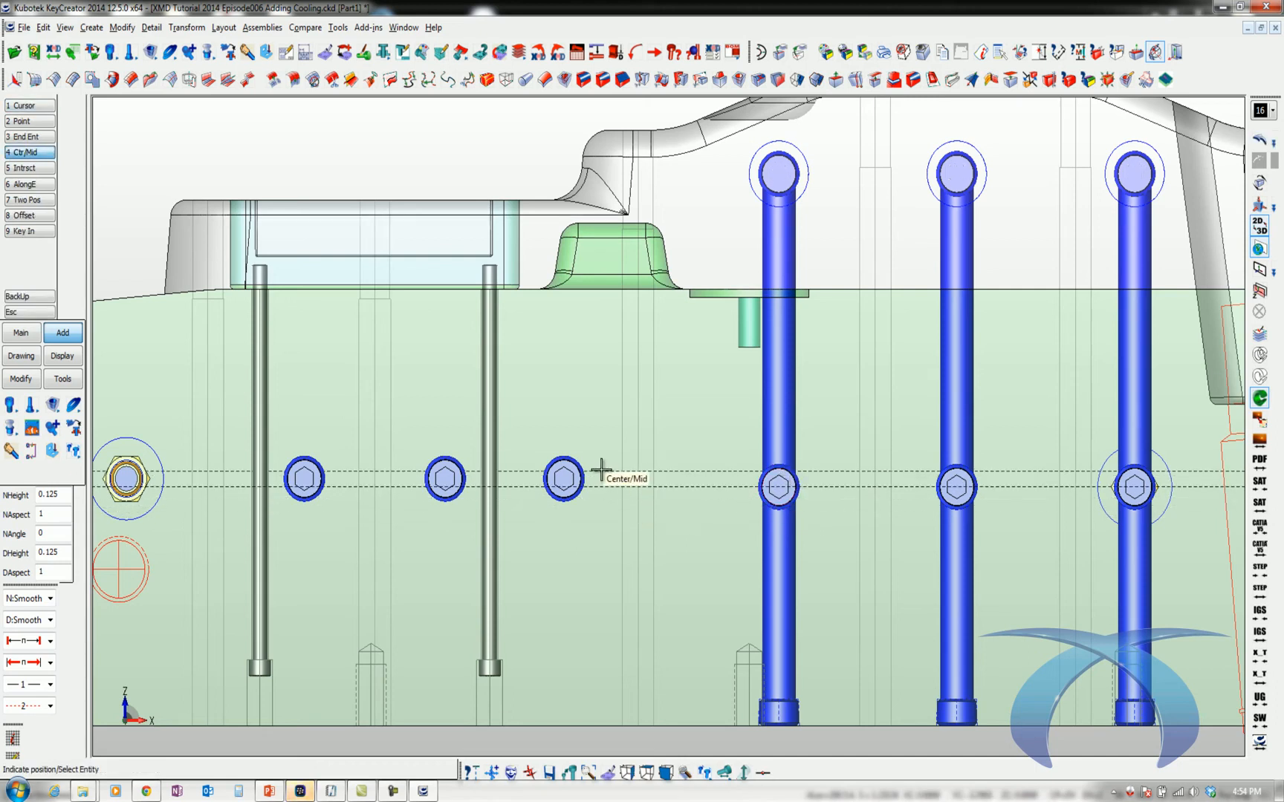
pyautogui.click(589, 466)
# Measure the distance between the two horizontal construction lines.
pyautogui.press('d')
pyautogui.click(604, 478)
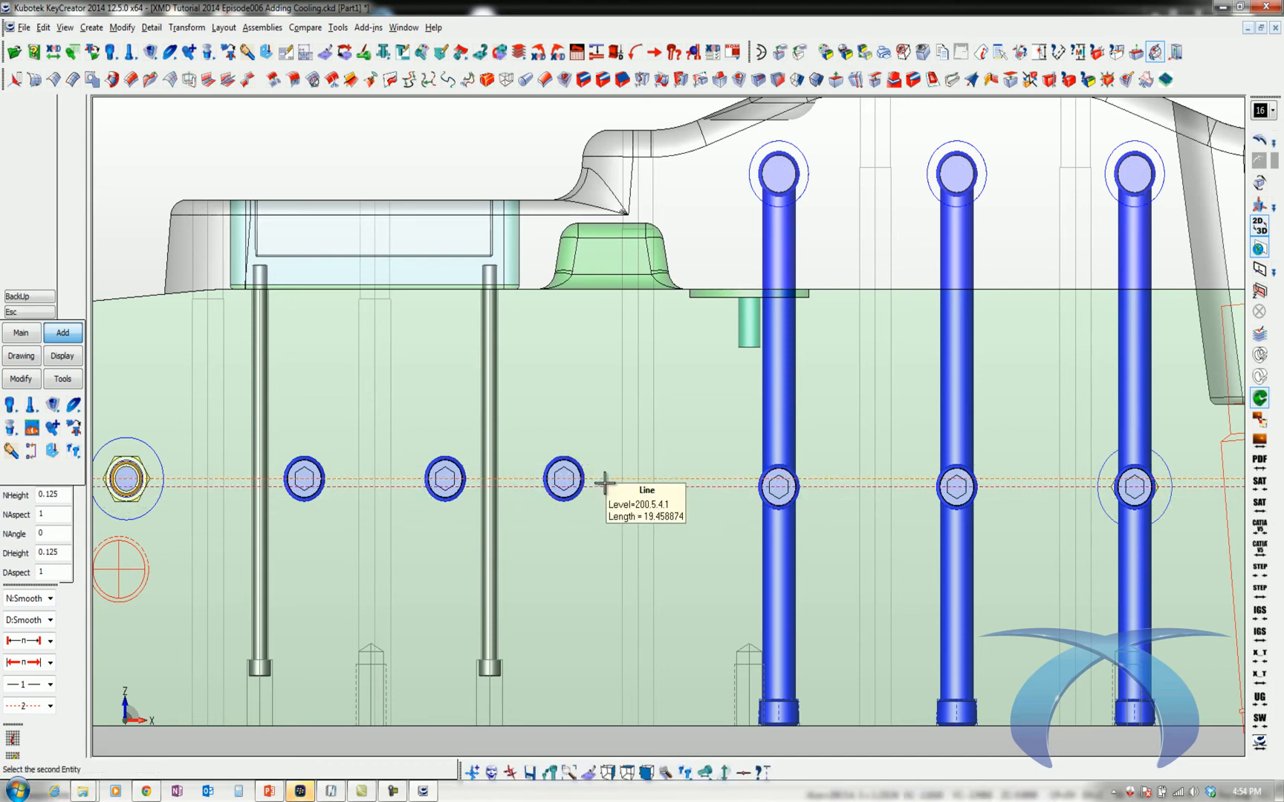
pyautogui.click(602, 490)
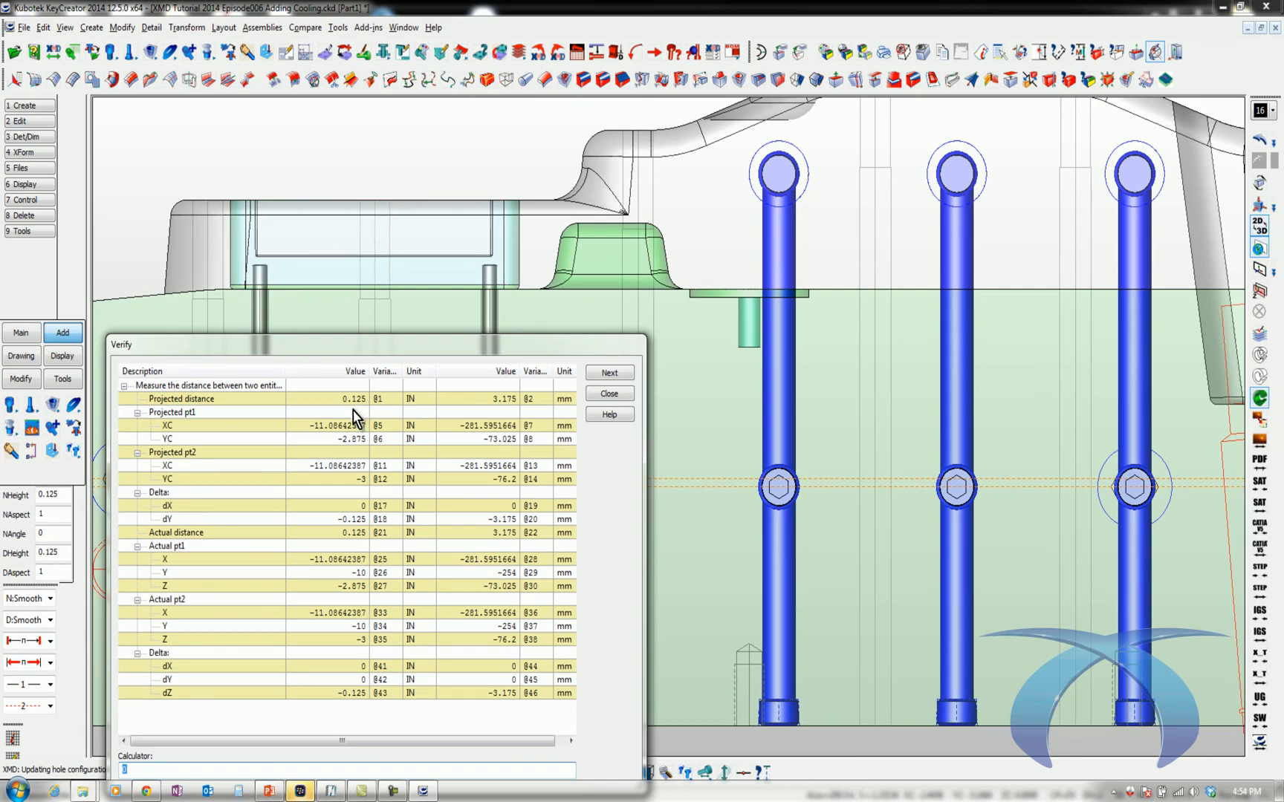
pyautogui.press('Escape')
# Move the raised core's three lower horizontal waterlines up 0.125 onto the centre line of the other waterlines.
pyautogui.rightClick(656, 551)
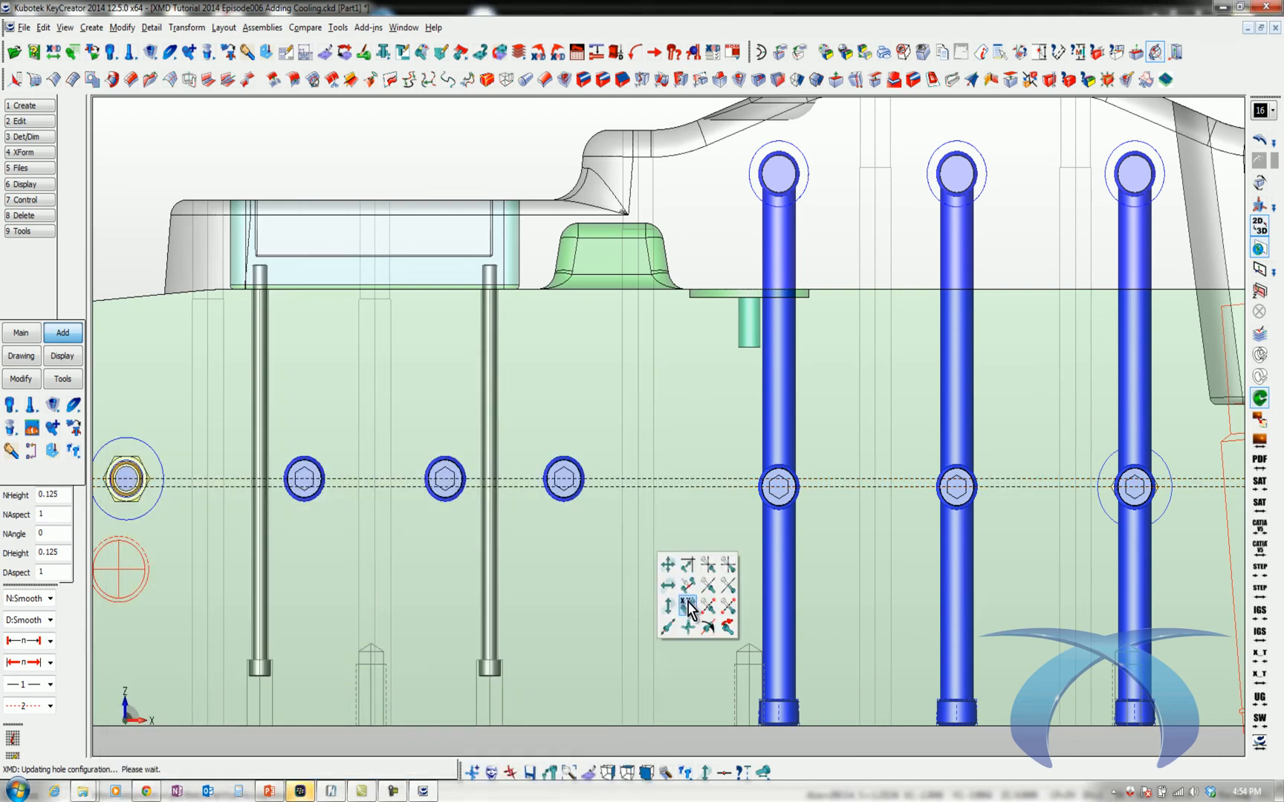
pyautogui.click(689, 626)
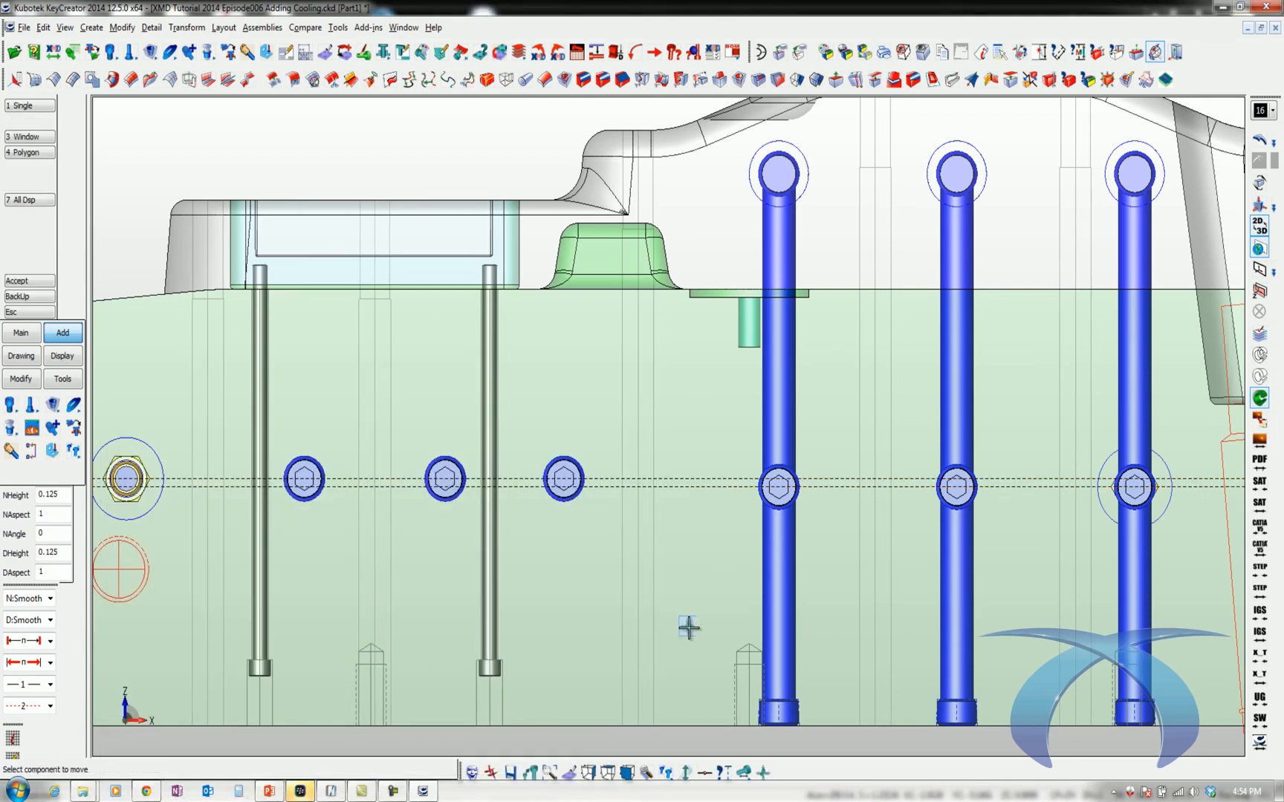
pyautogui.click(706, 445)
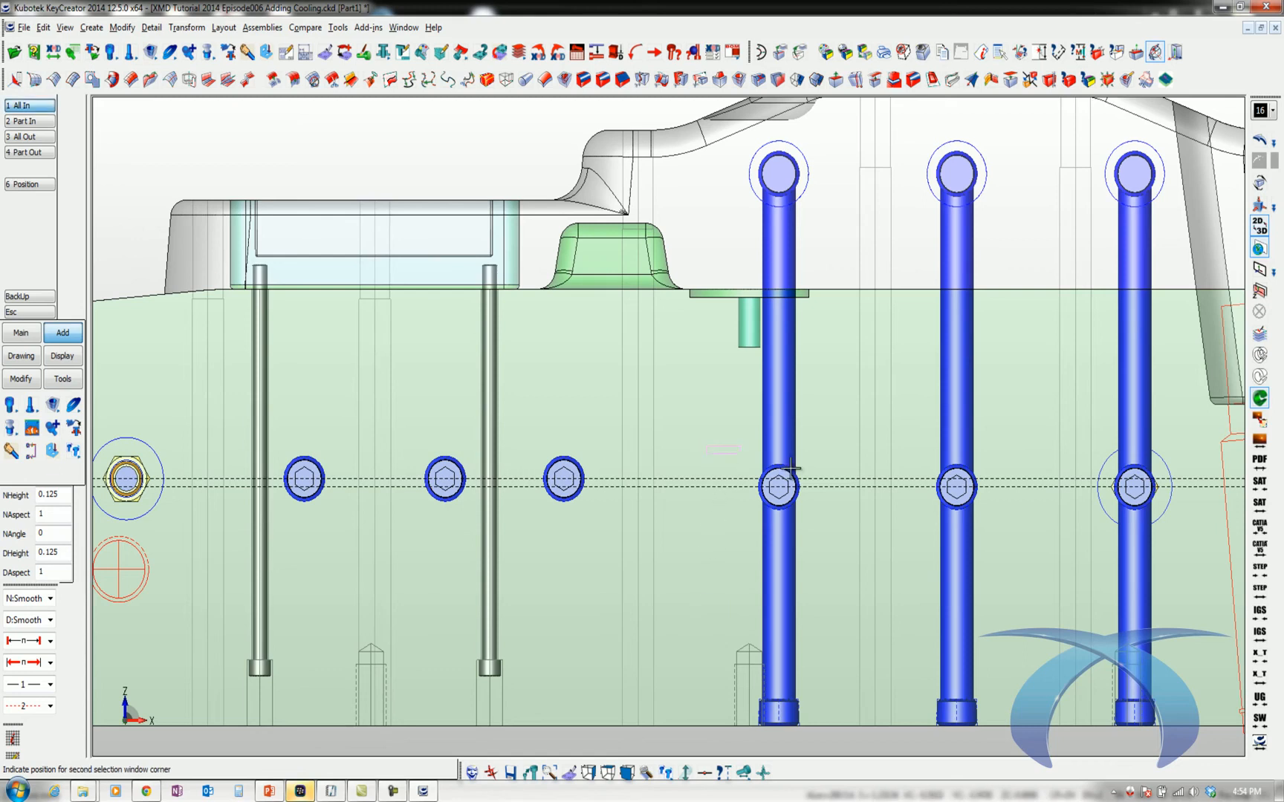
pyautogui.click(1198, 542)
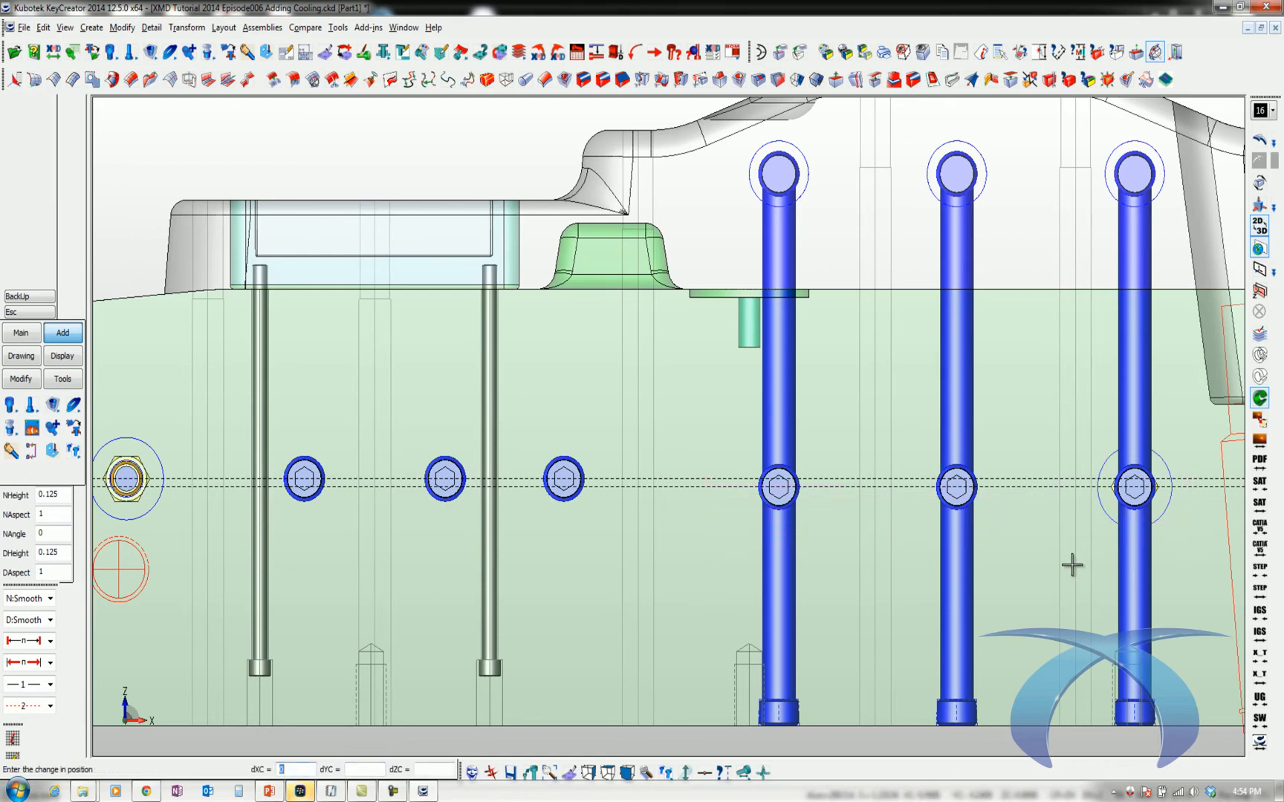
pyautogui.press('Return')
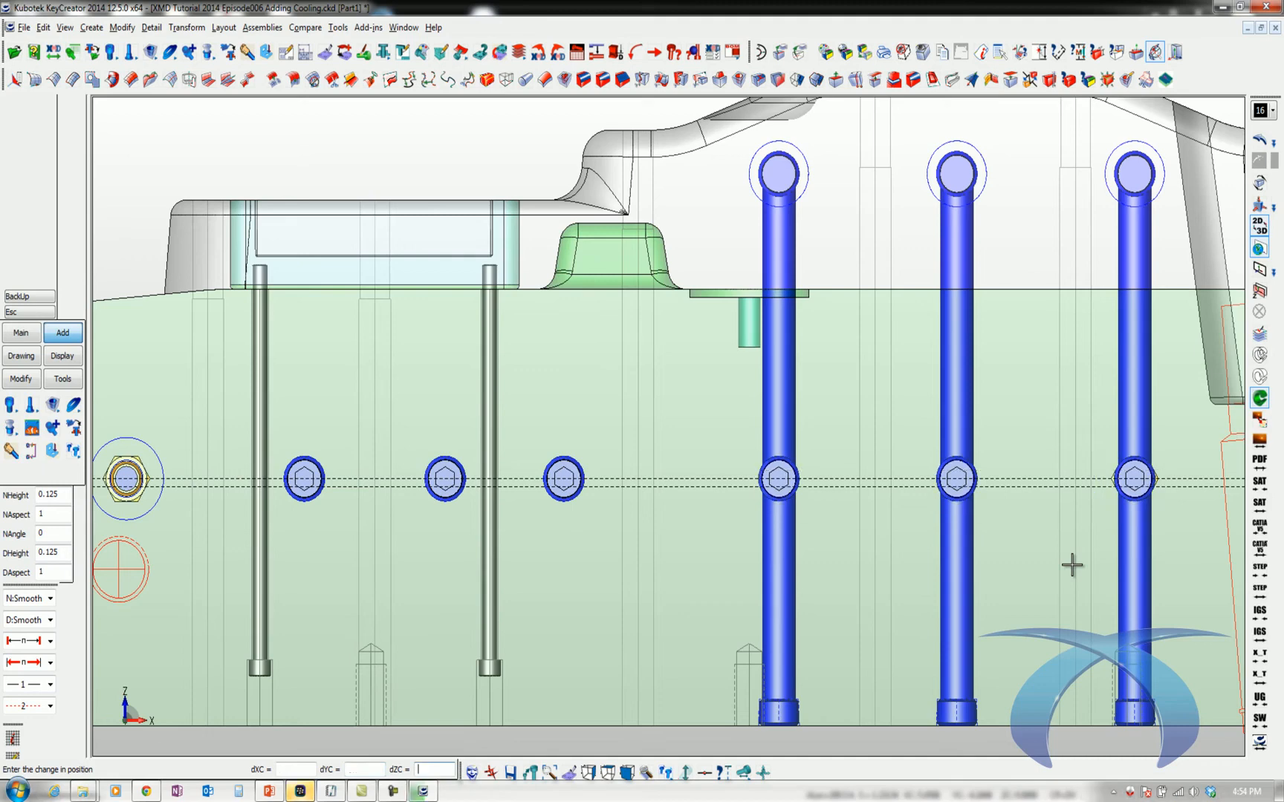
# Delete the two horizontal construction lines running through the waterline plug centres.
pyautogui.press('Escape')
pyautogui.press('Delete')
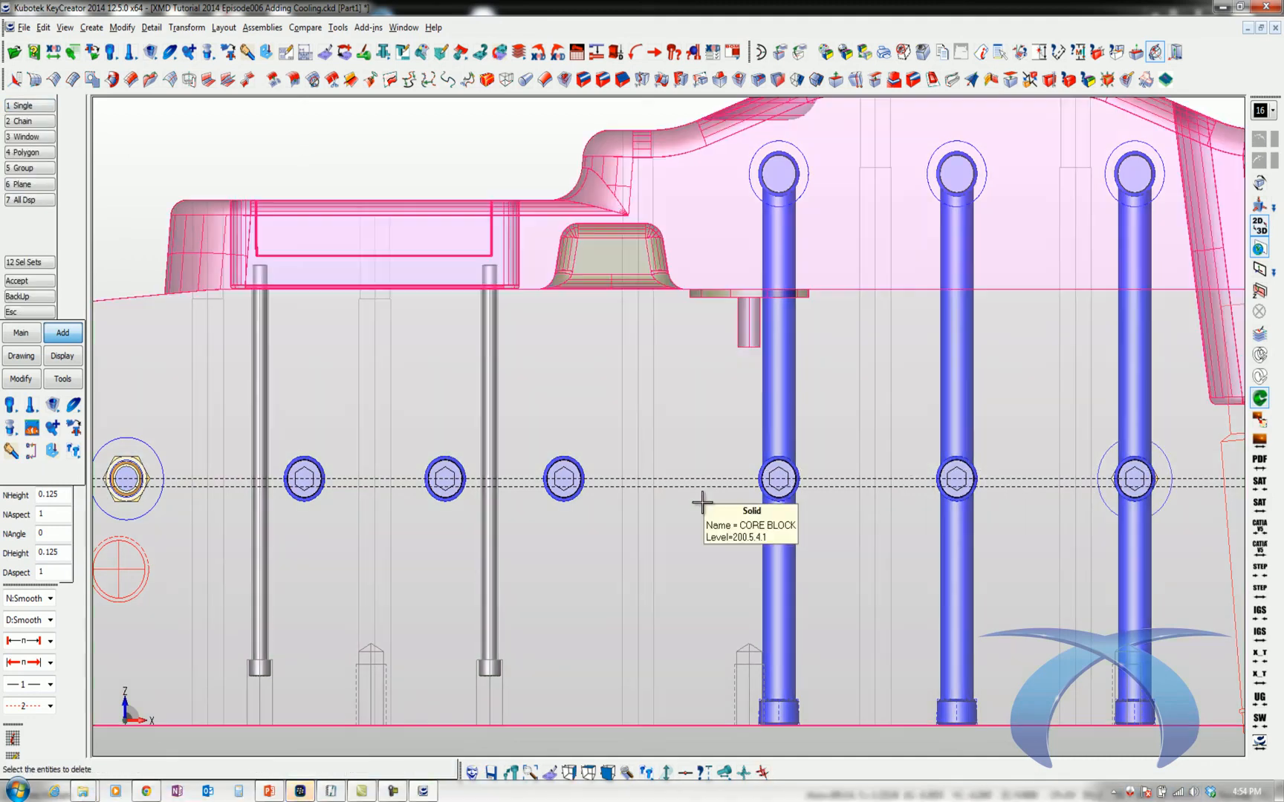
pyautogui.click(706, 487)
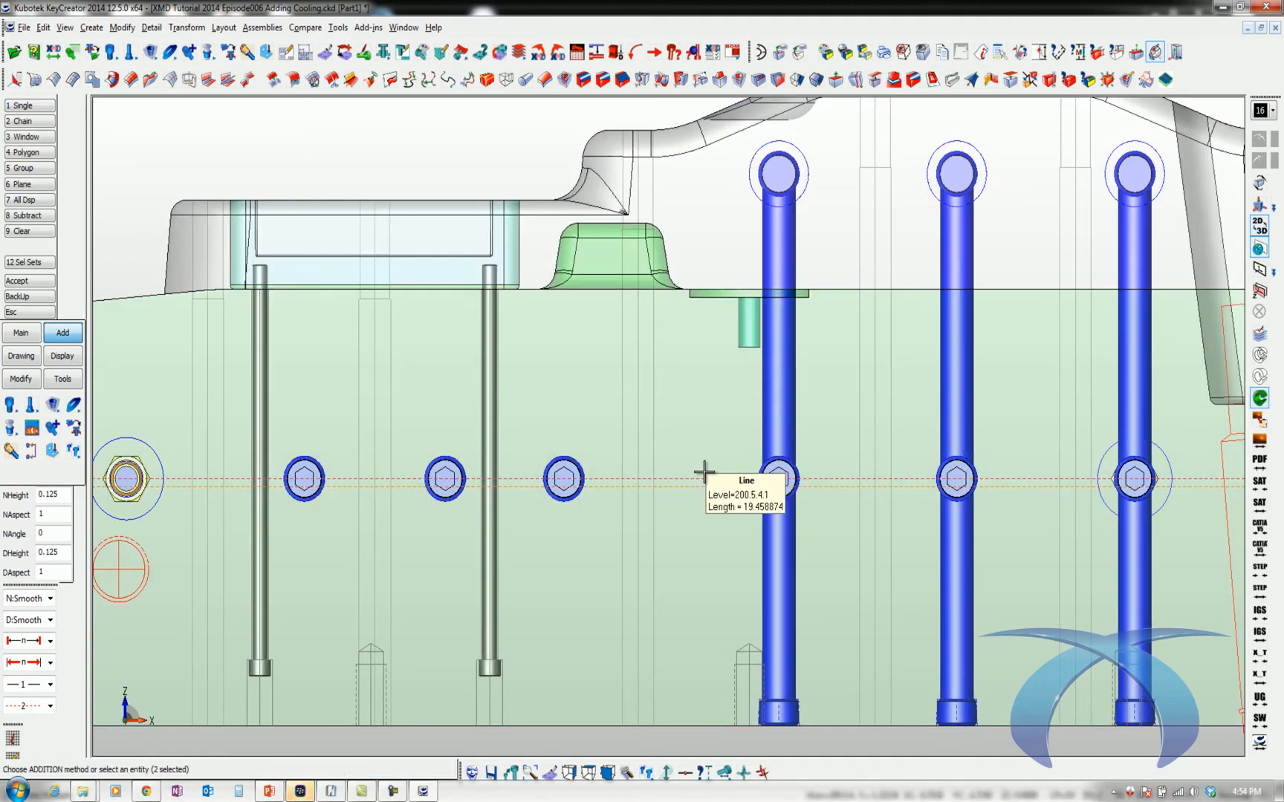
pyautogui.press('Return')
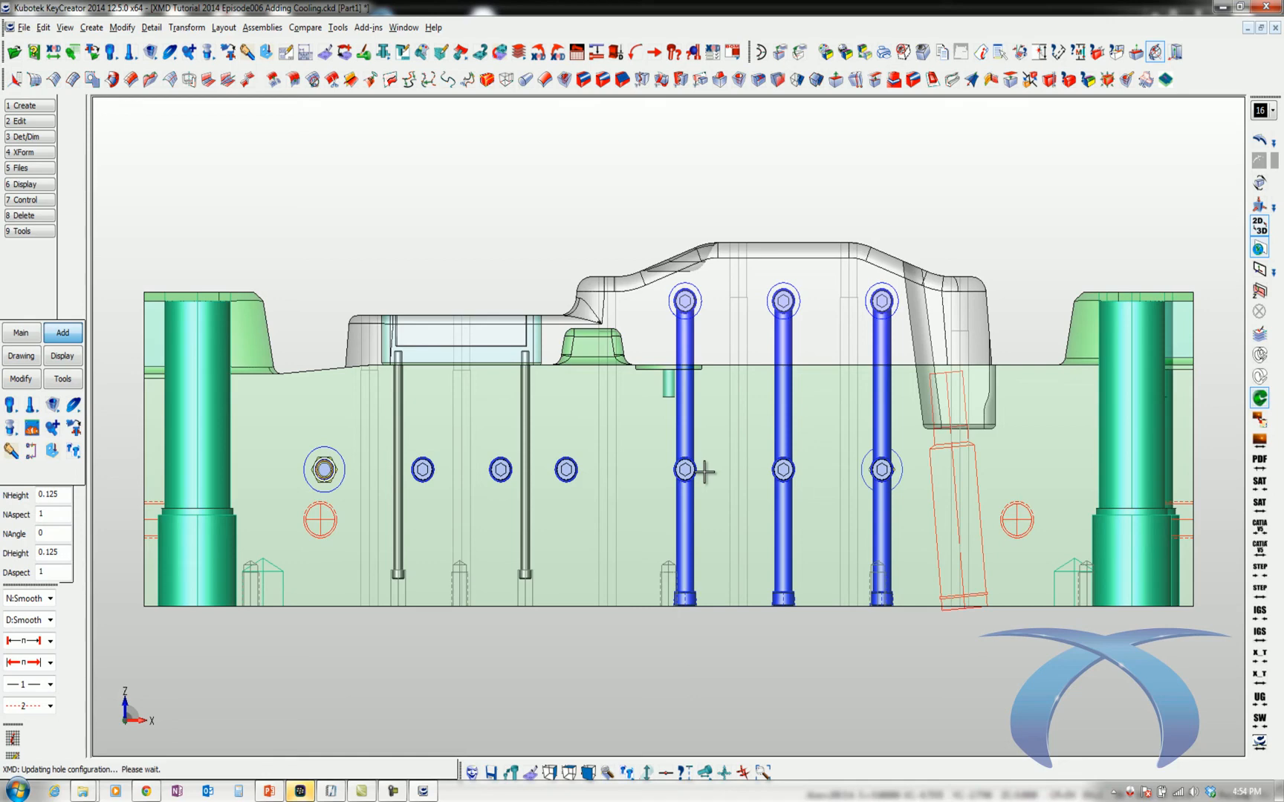
# Add two cross waterlines at the existing lines' height, one from each end of the core block, intersecting the lengthwise lines.
pyautogui.hotkey('alt', '1')
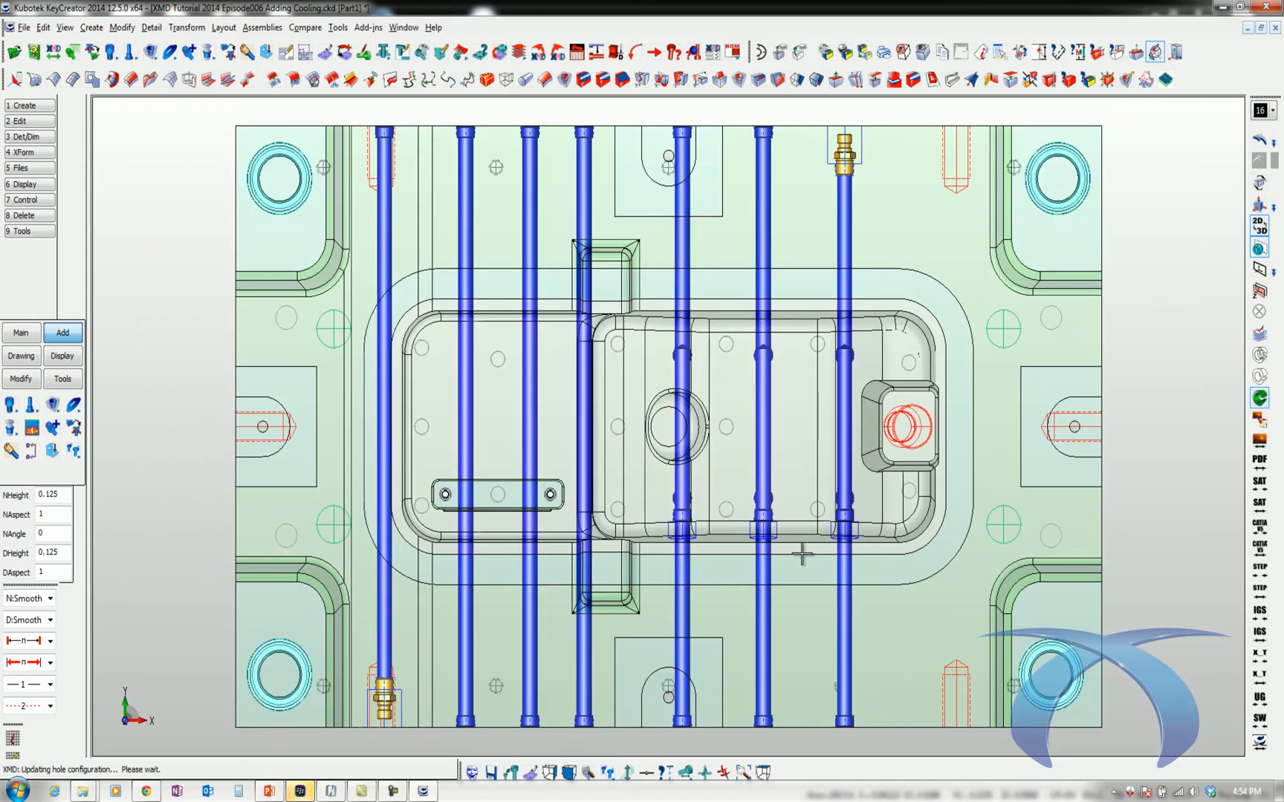
pyautogui.hotkey('alt', '5')
pyautogui.rightClick(189, 332)
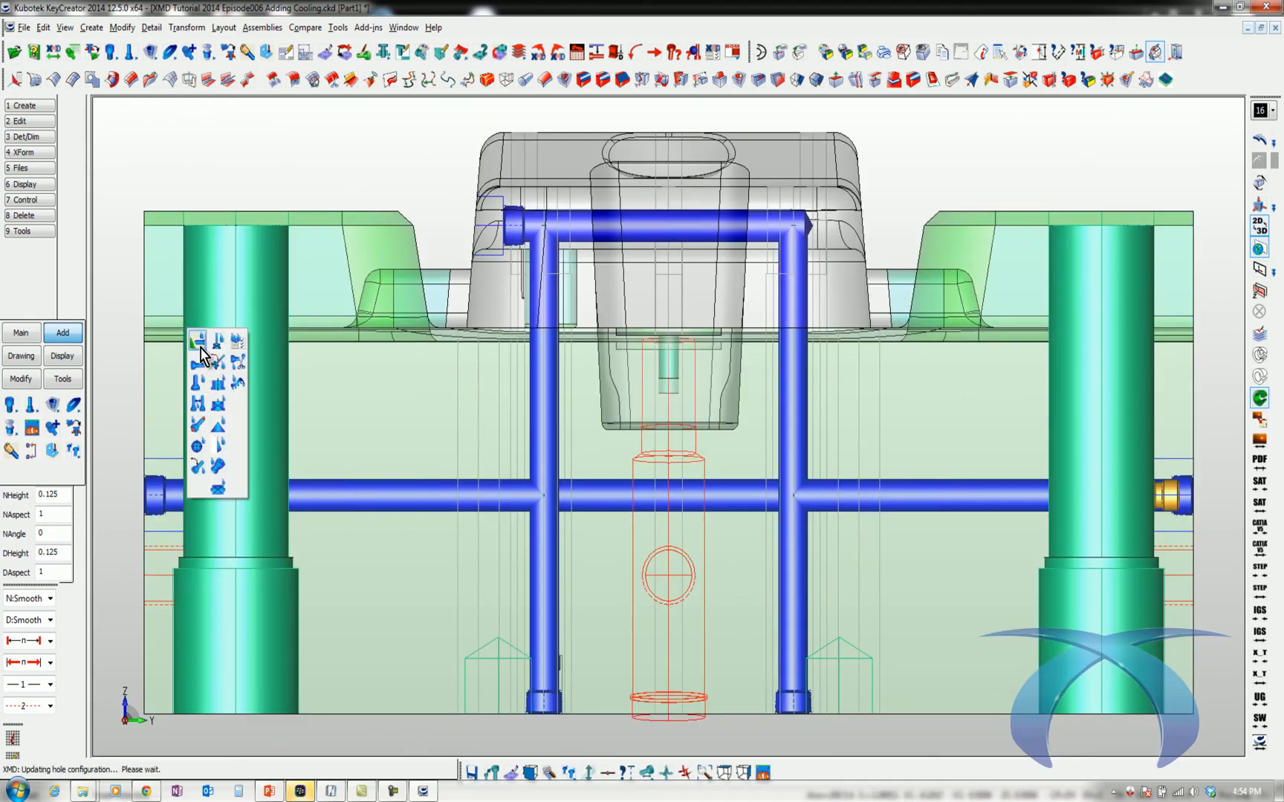
pyautogui.click(201, 354)
pyautogui.click(380, 417)
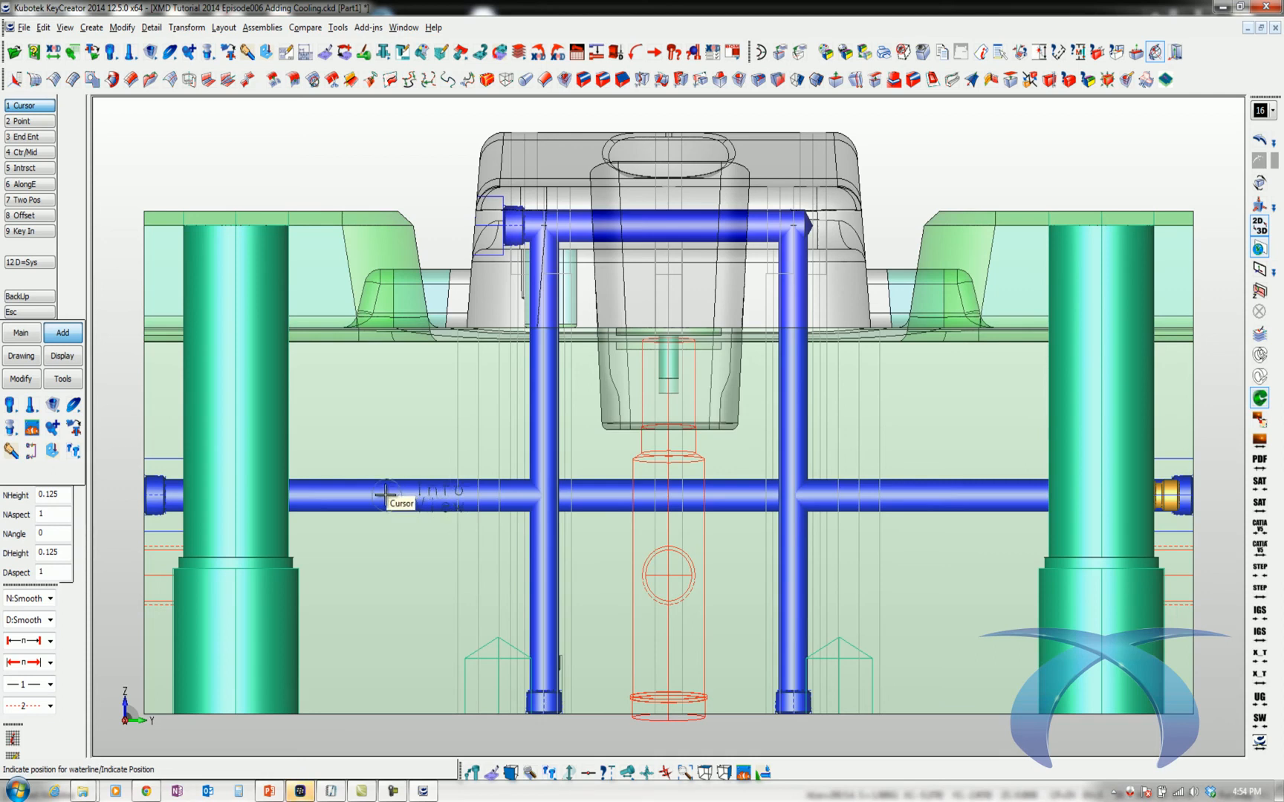
pyautogui.click(385, 494)
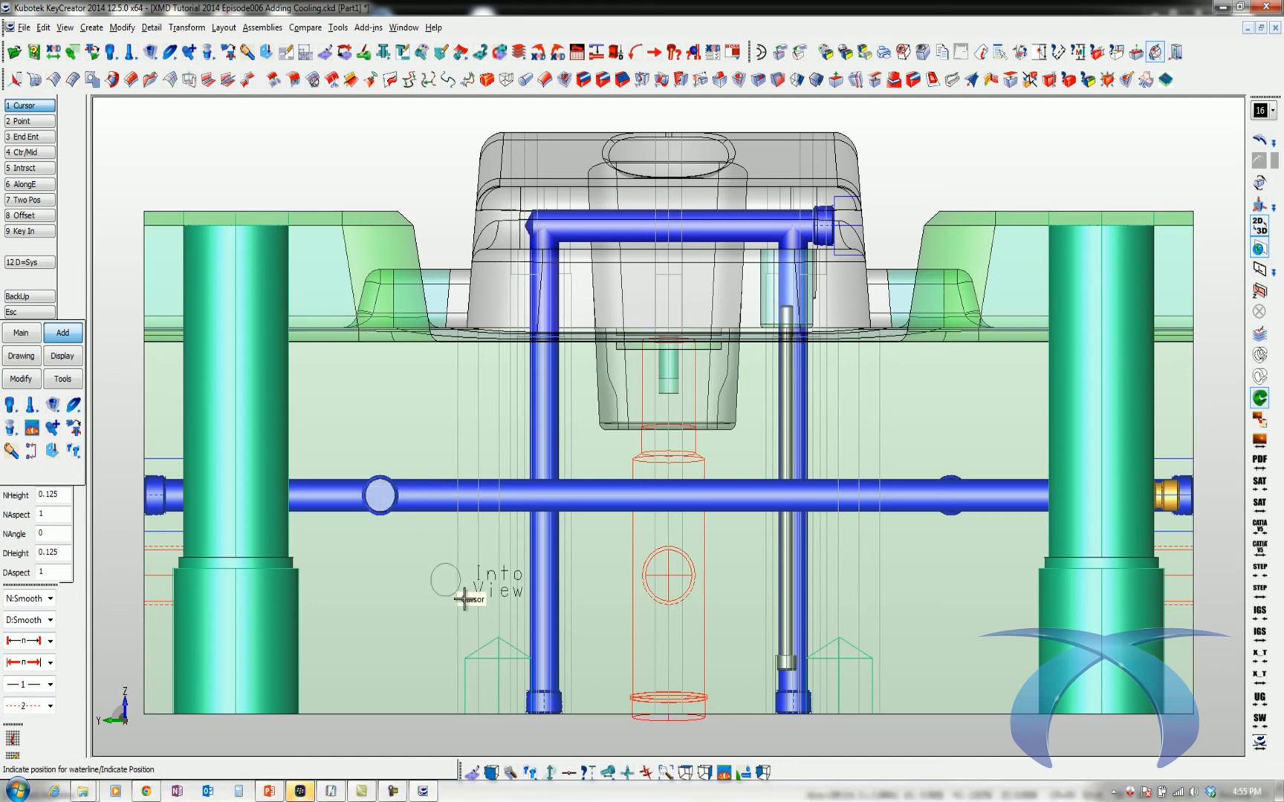
pyautogui.press('Escape')
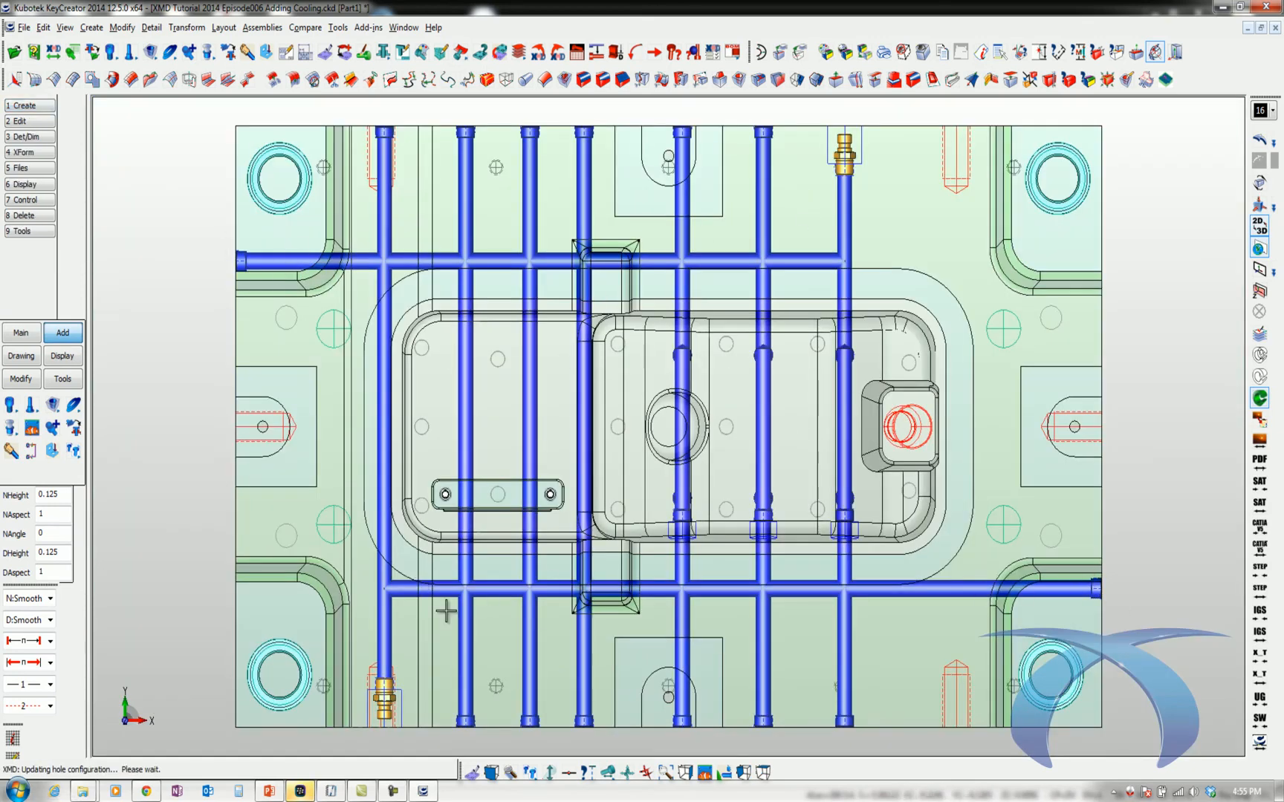
# Trim the cross waterline nearer the front of the core block back to the centre of the second waterline plug.
pyautogui.click(31, 427)
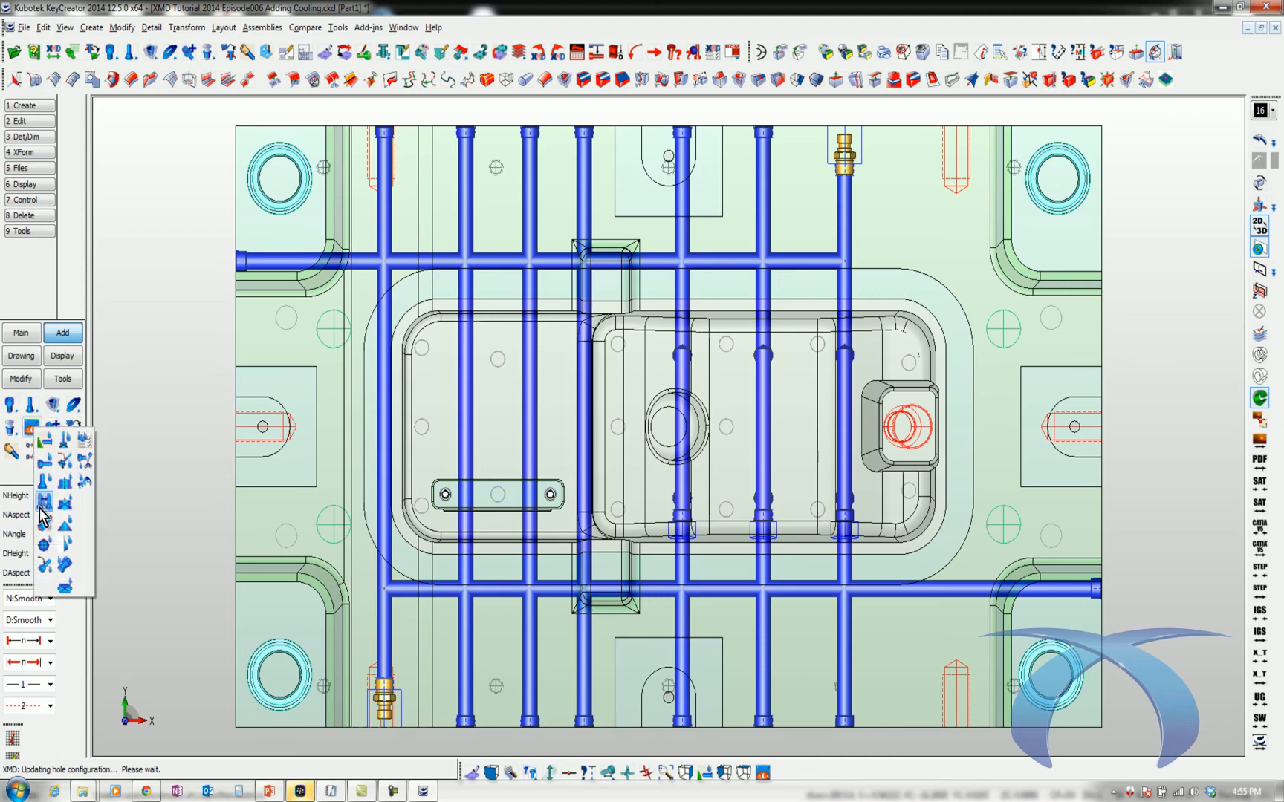
pyautogui.click(84, 461)
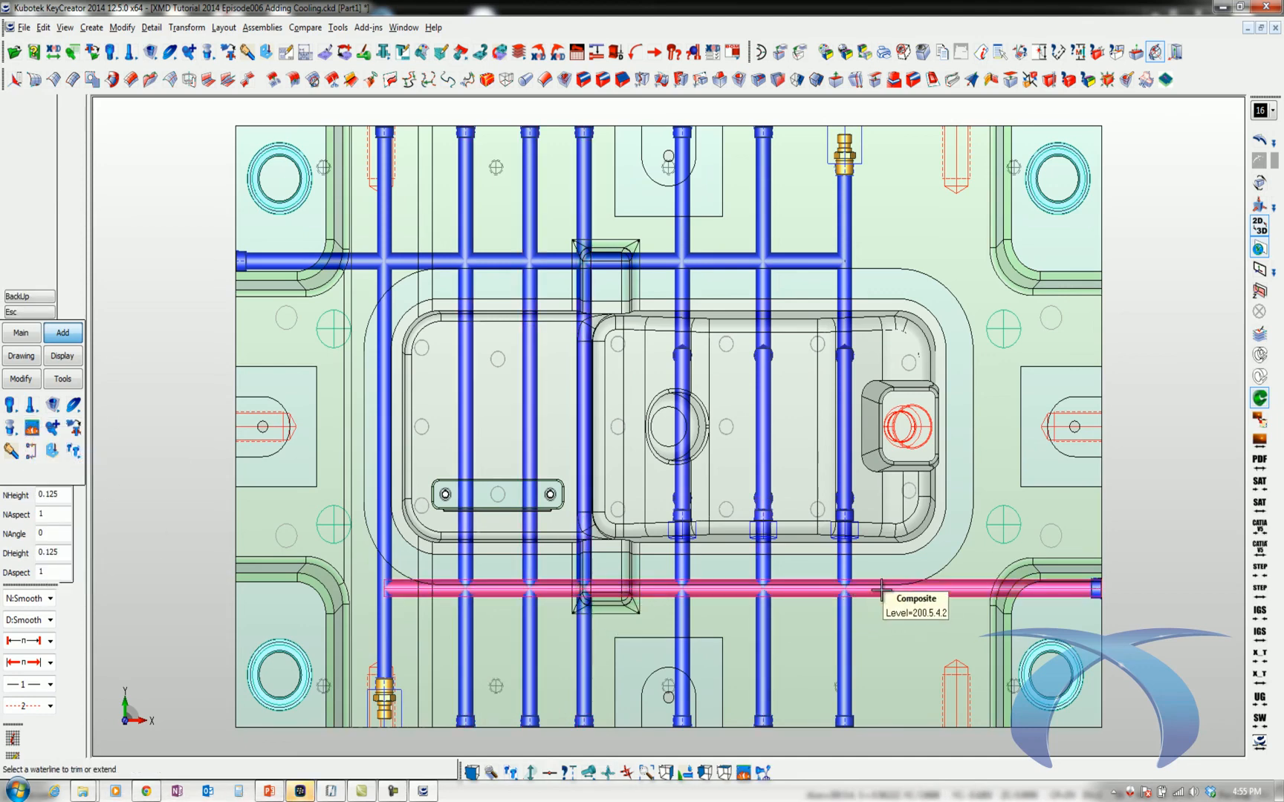
pyautogui.click(713, 589)
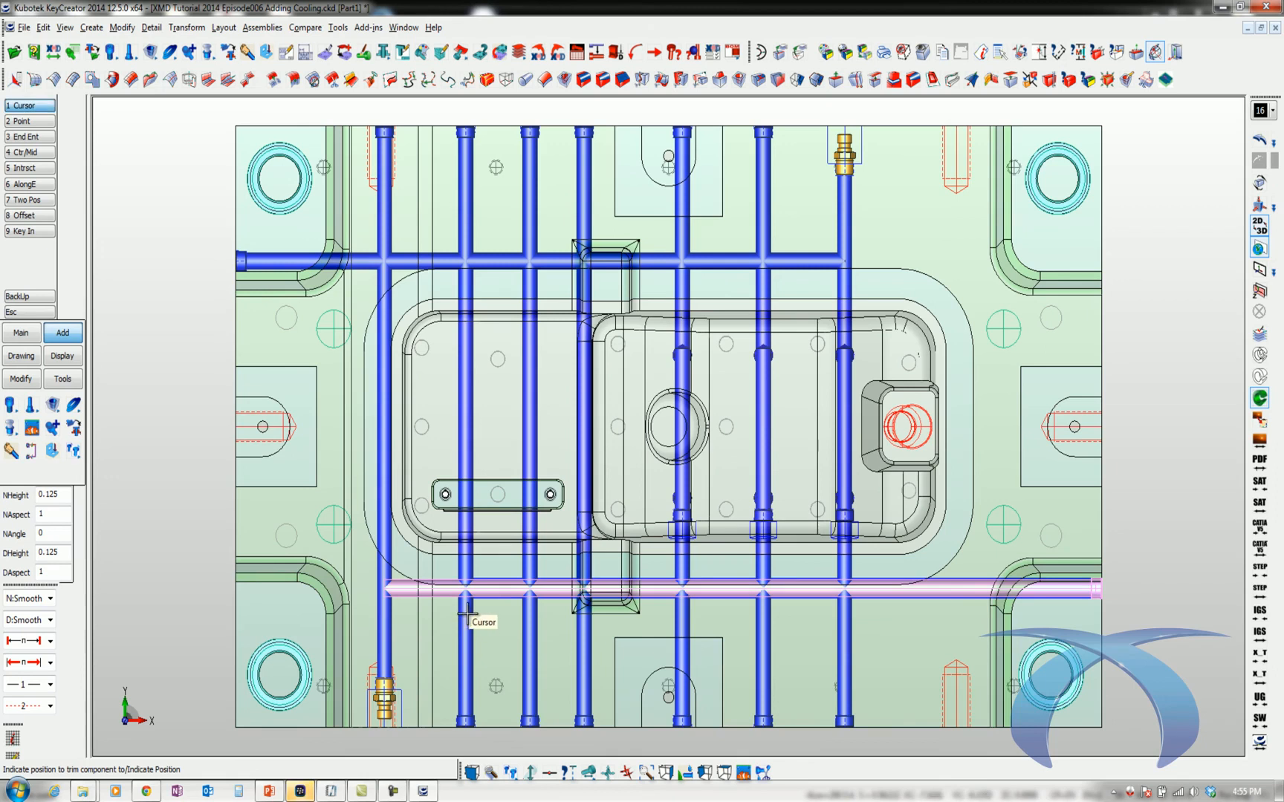
pyautogui.click(466, 719)
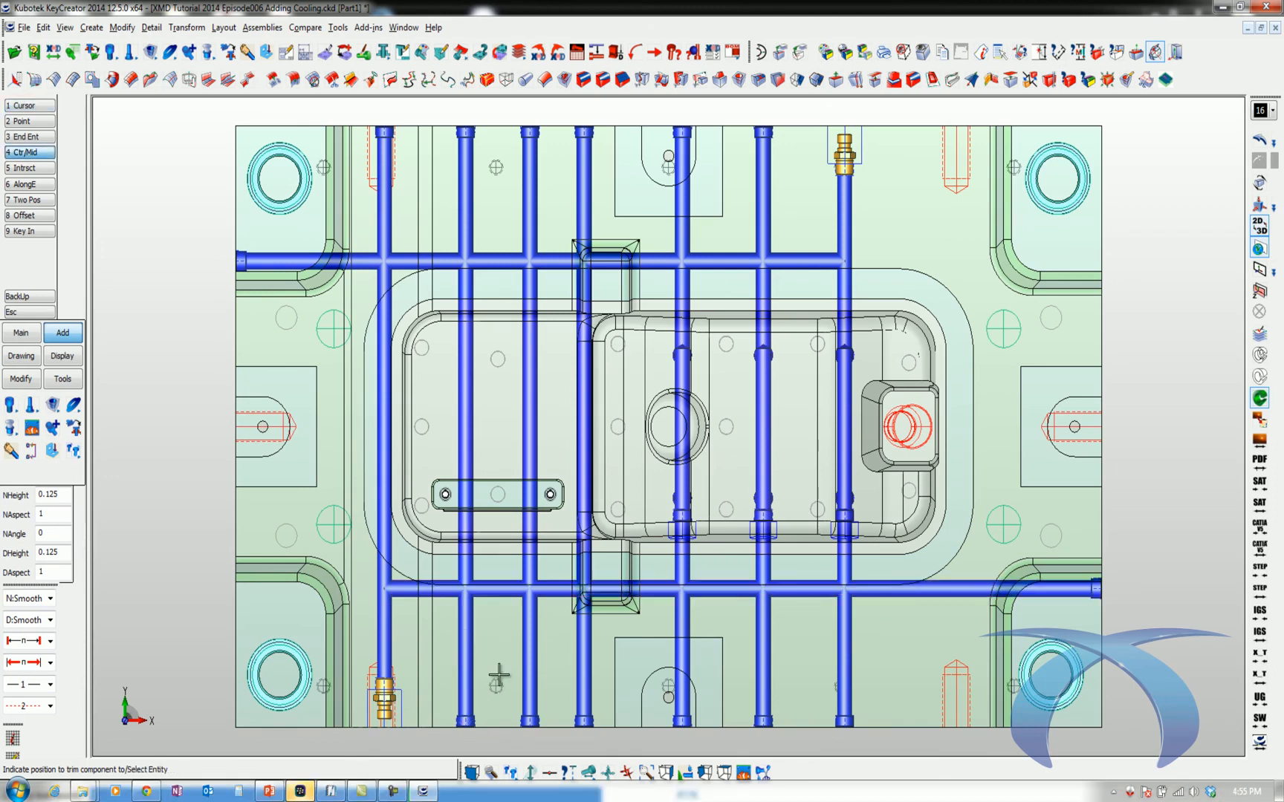
pyautogui.click(420, 261)
pyautogui.click(844, 172)
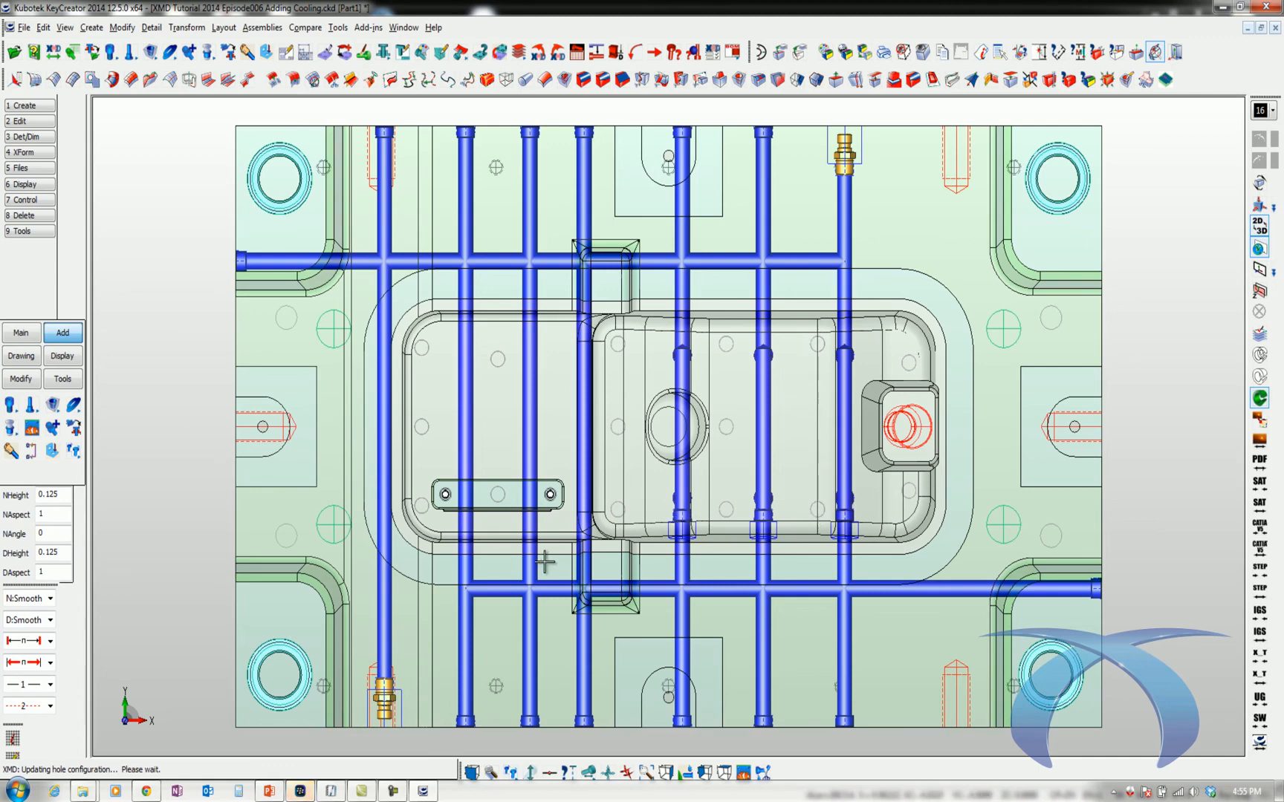
# Open the Core Plan drawing and add two diverters to the rear cross waterline, between the second and third and the fourth and fifth lines.
pyautogui.hotkey('ctrl', 'd')
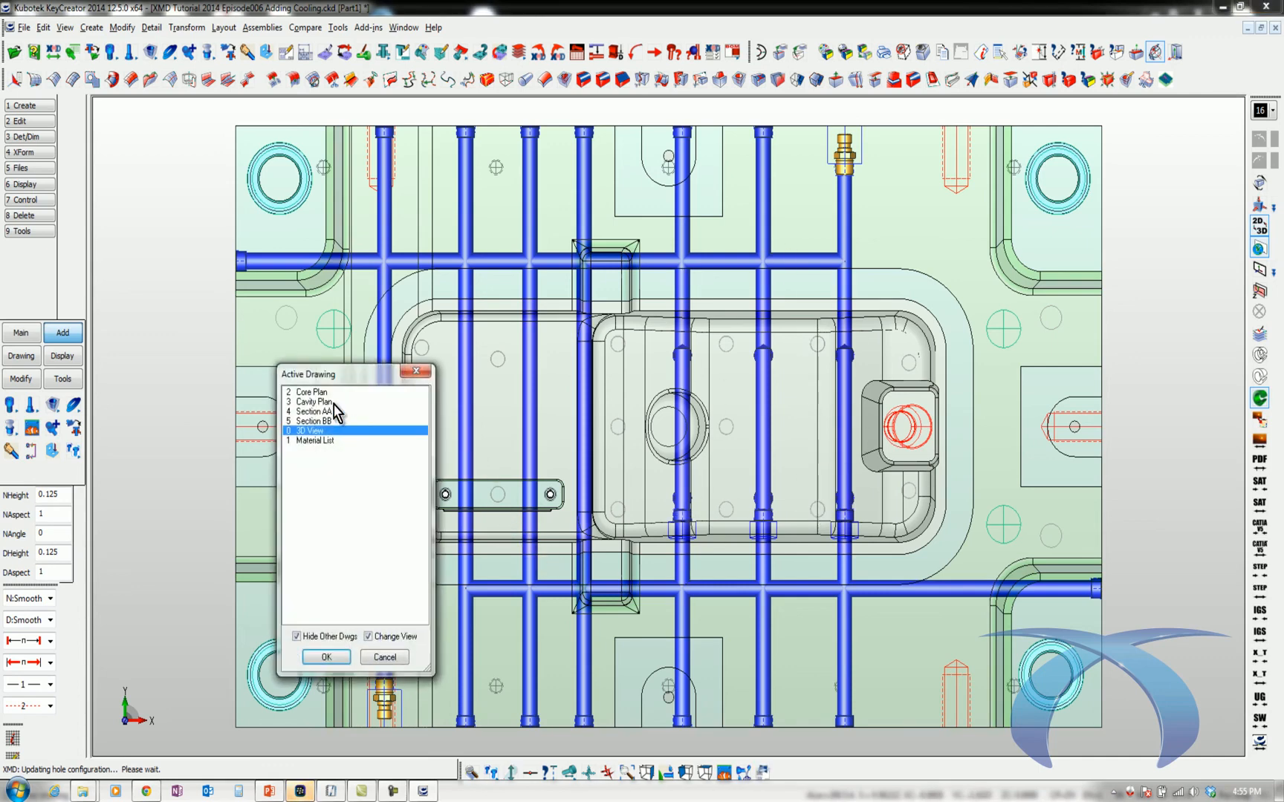
pyautogui.doubleClick(331, 394)
pyautogui.hotkey('alt', 'a')
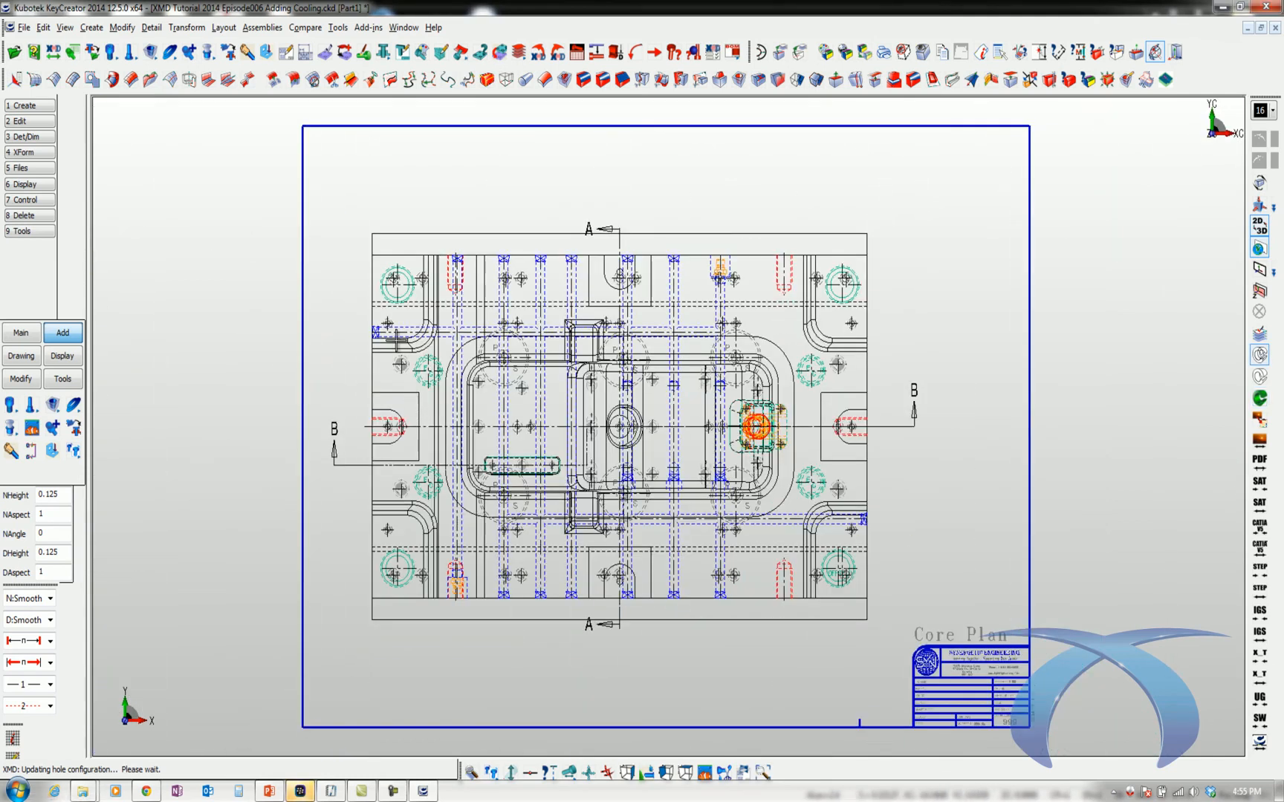
pyautogui.hotkey('alt', 'w')
pyautogui.moveTo(358, 263)
pyautogui.mouseDown()
pyautogui.moveTo(711, 592)
pyautogui.moveTo(820, 631)
pyautogui.mouseUp()
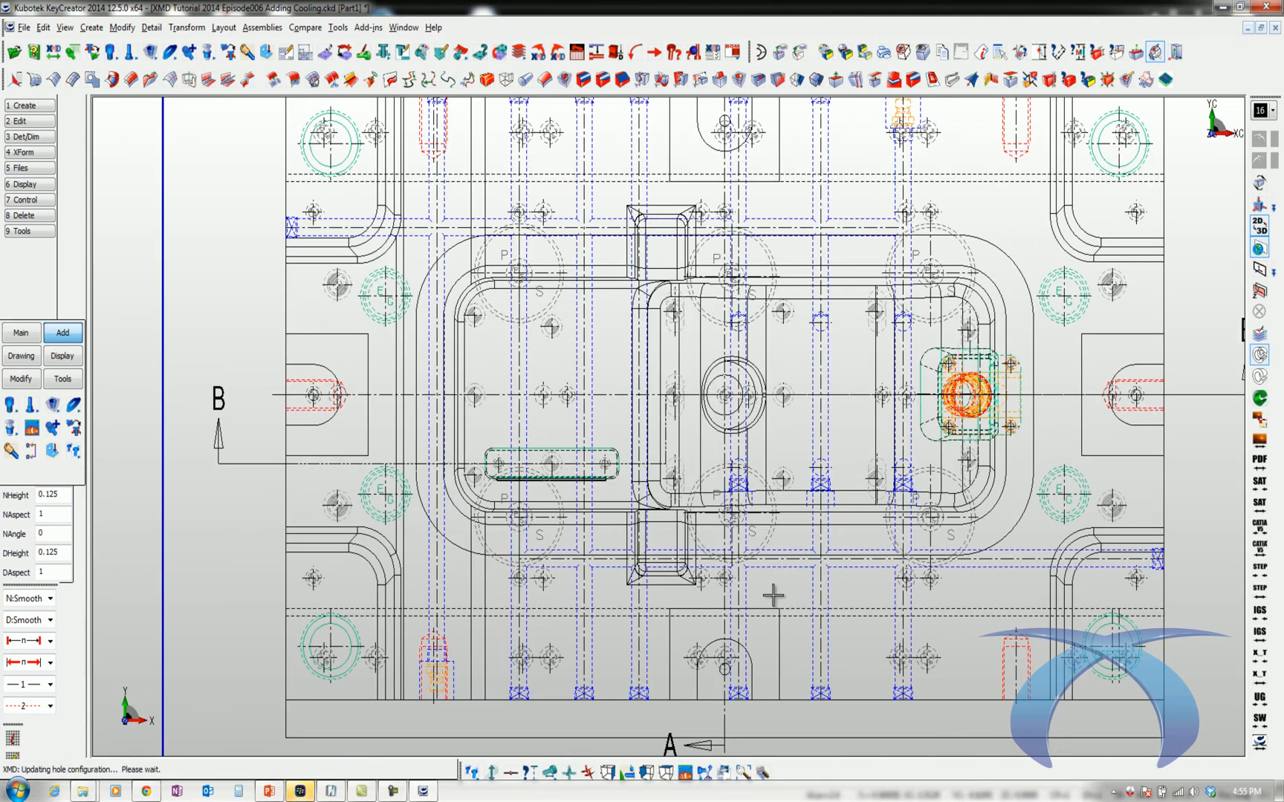
pyautogui.hotkey('alt', 'w')
pyautogui.moveTo(268, 169)
pyautogui.mouseDown()
pyautogui.moveTo(881, 540)
pyautogui.moveTo(1038, 674)
pyautogui.mouseUp()
pyautogui.click(30, 428)
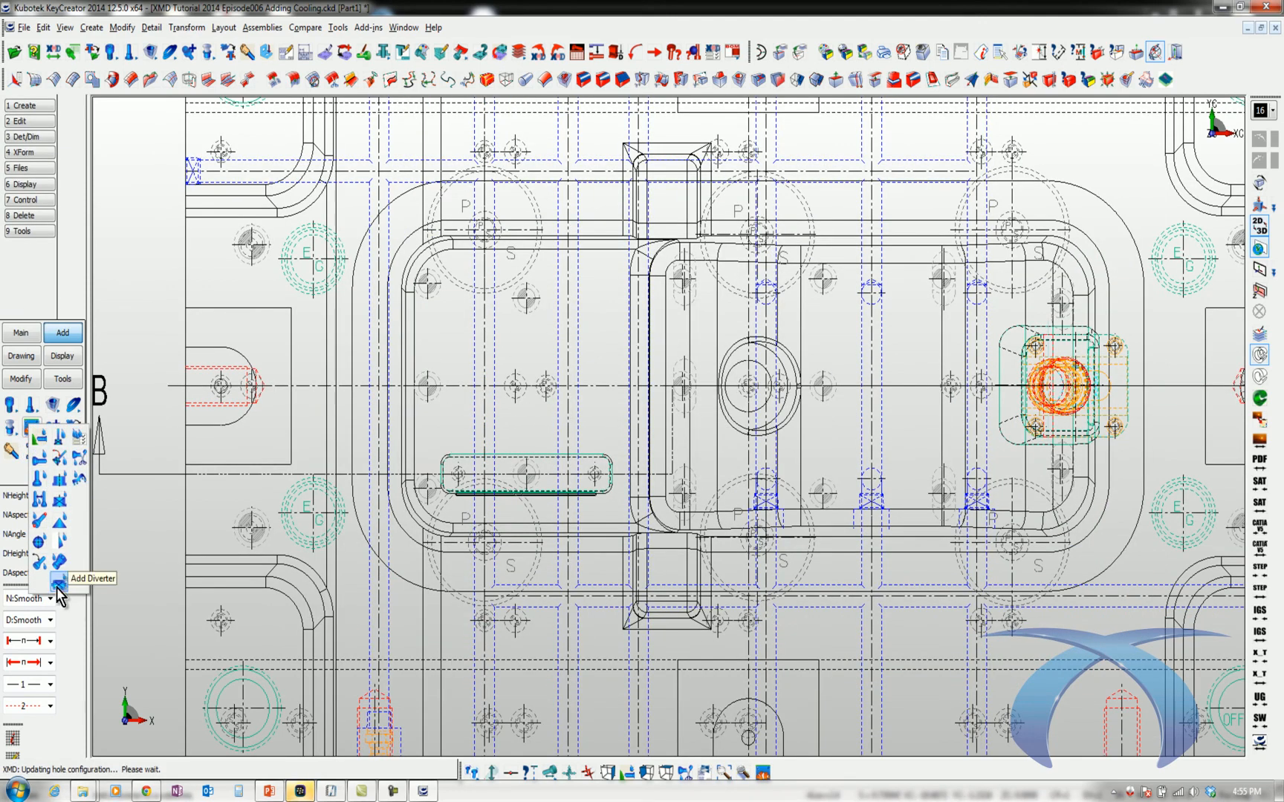
pyautogui.click(58, 585)
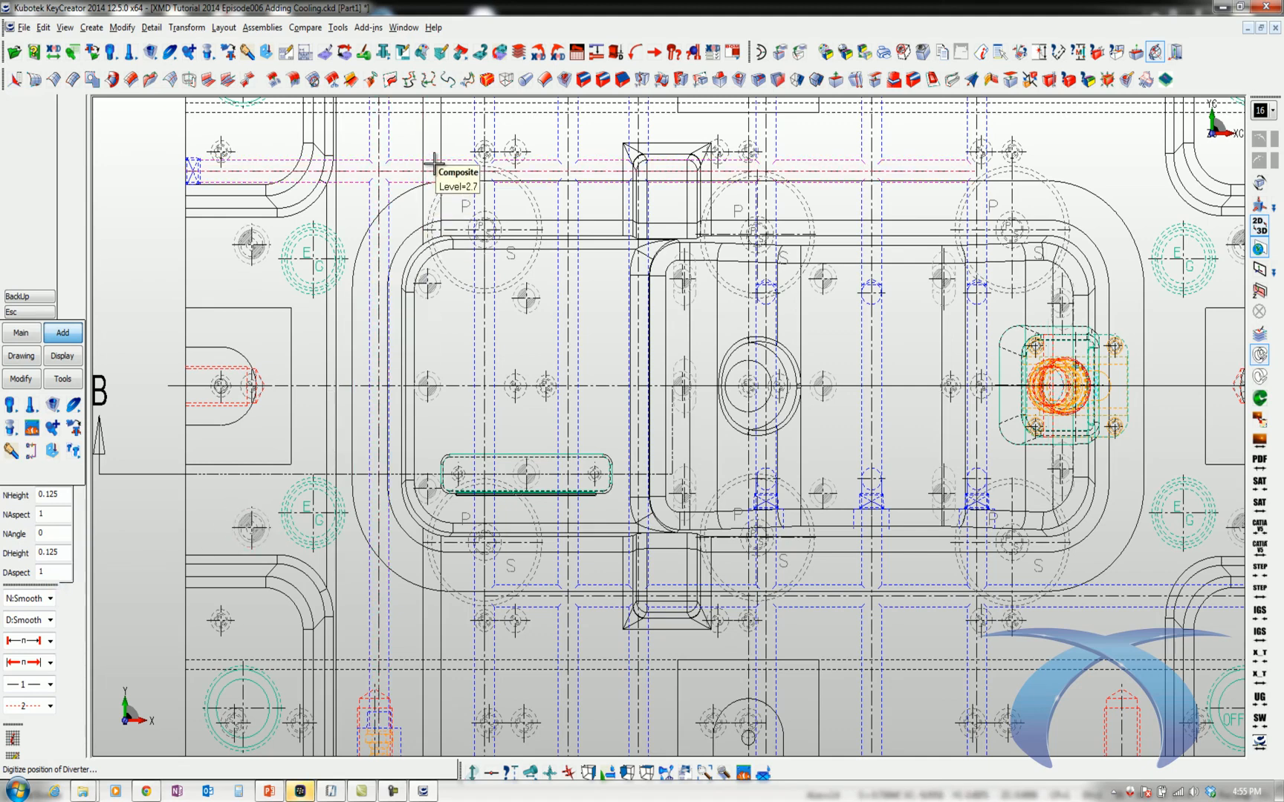
pyautogui.click(525, 171)
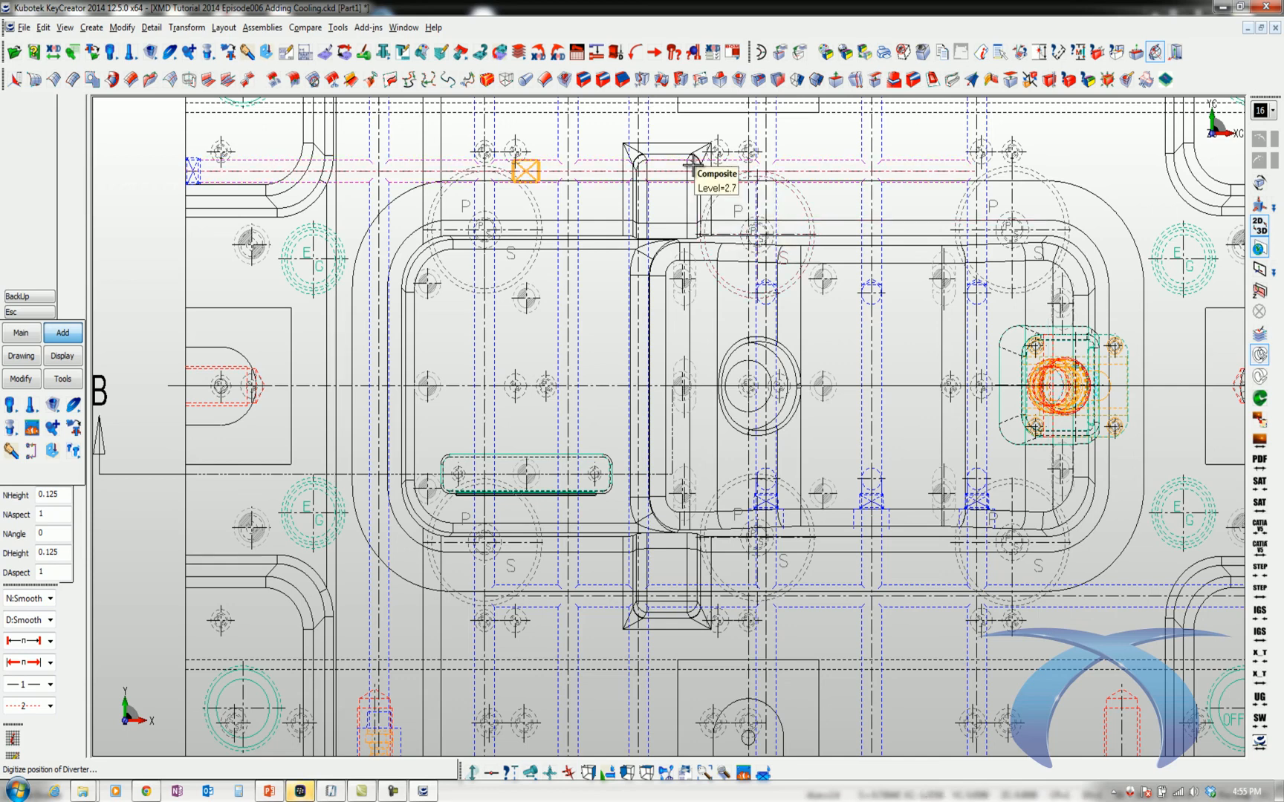
pyautogui.click(691, 163)
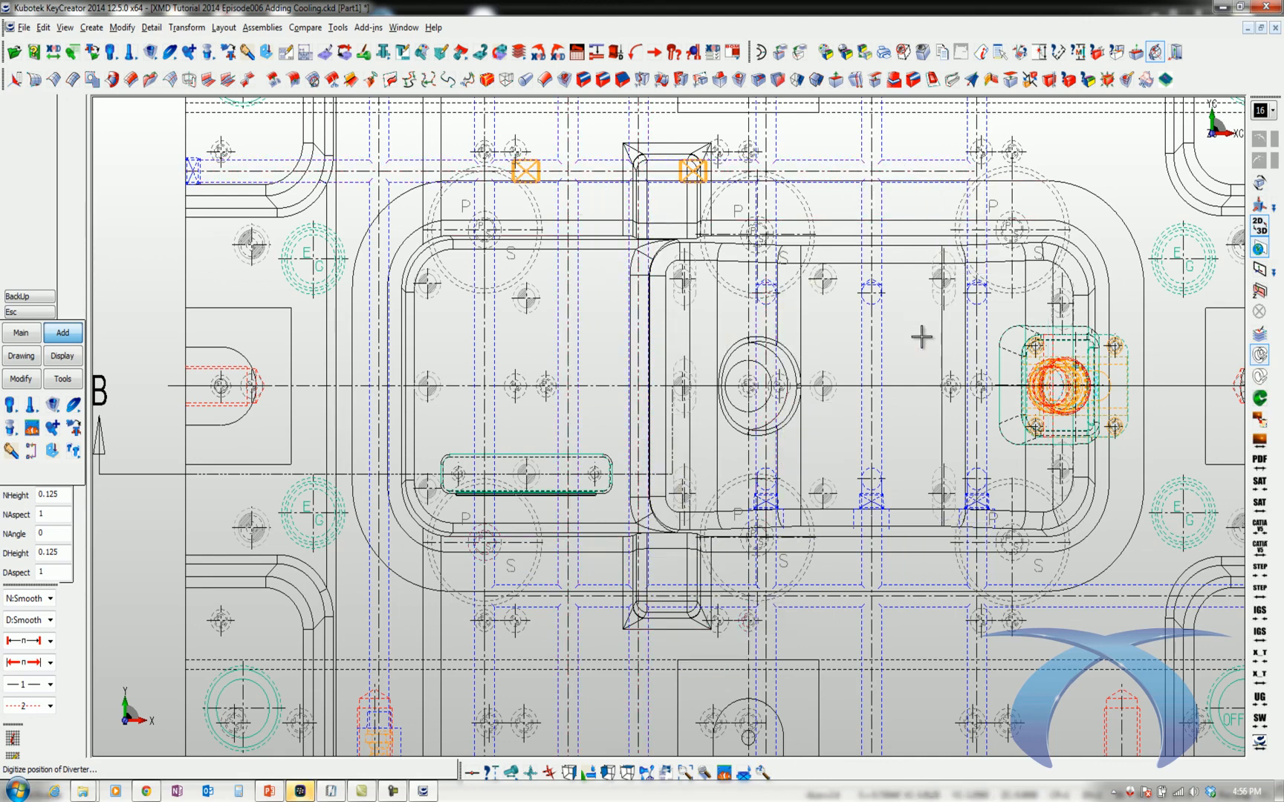
# Trim the inner end of the rear cross waterline back to the sixth waterline.
pyautogui.hotkey('alt', 'h')
pyautogui.hotkey('alt', 'w')
pyautogui.moveTo(651, 198)
pyautogui.mouseDown()
pyautogui.moveTo(763, 374)
pyautogui.moveTo(841, 447)
pyautogui.mouseUp()
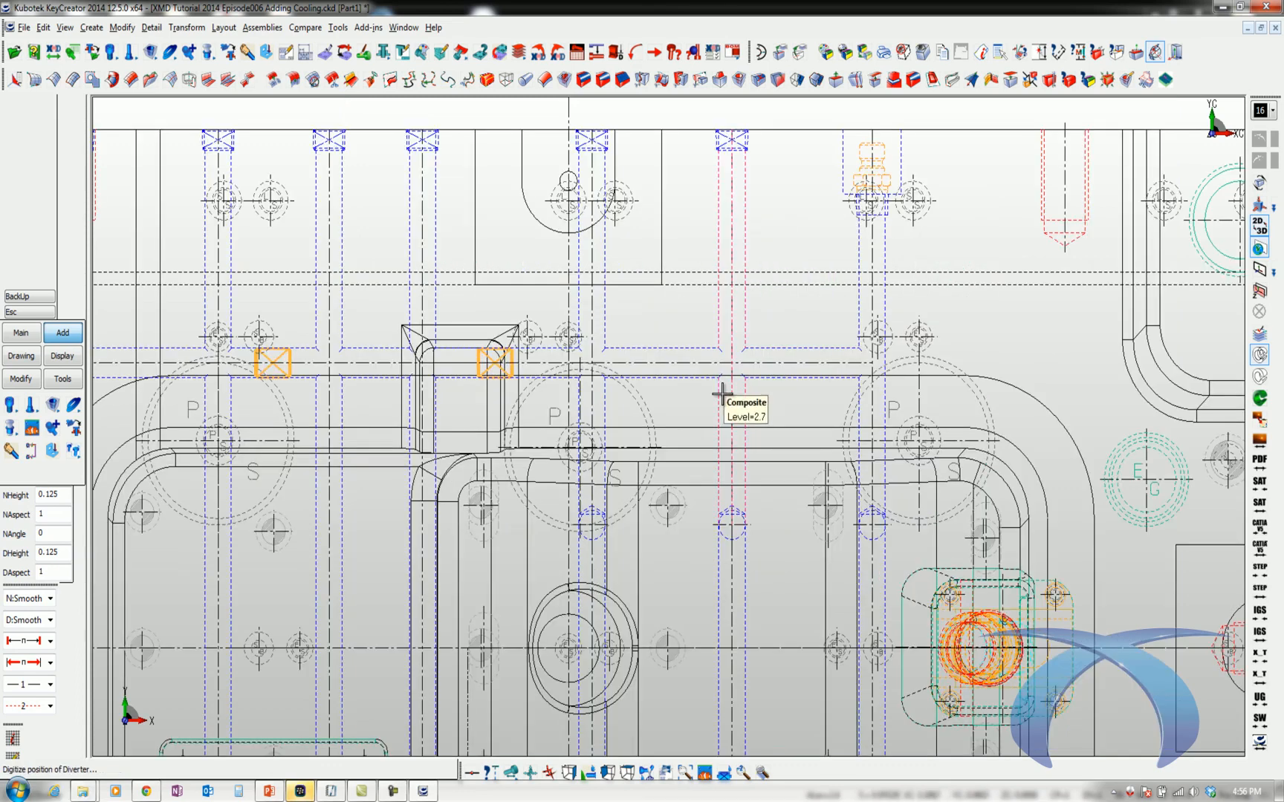
pyautogui.click(656, 347)
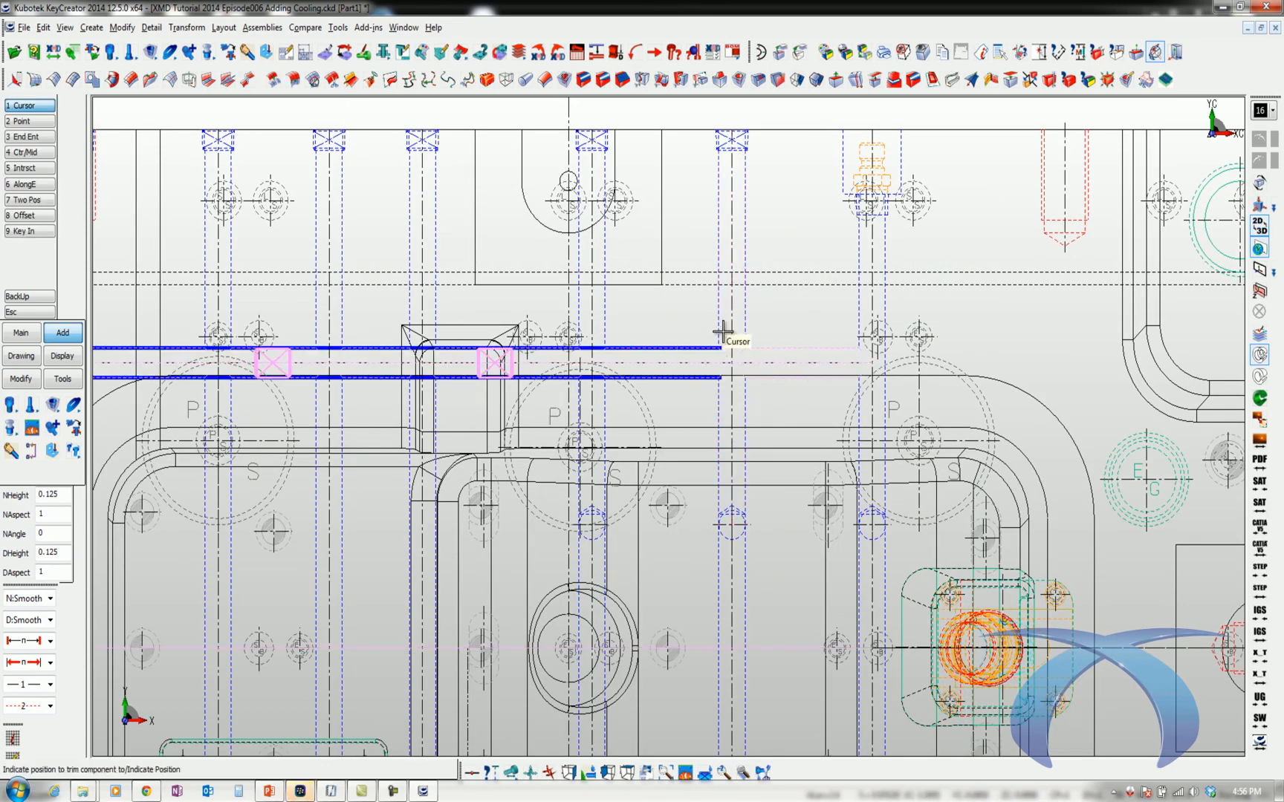
pyautogui.click(729, 330)
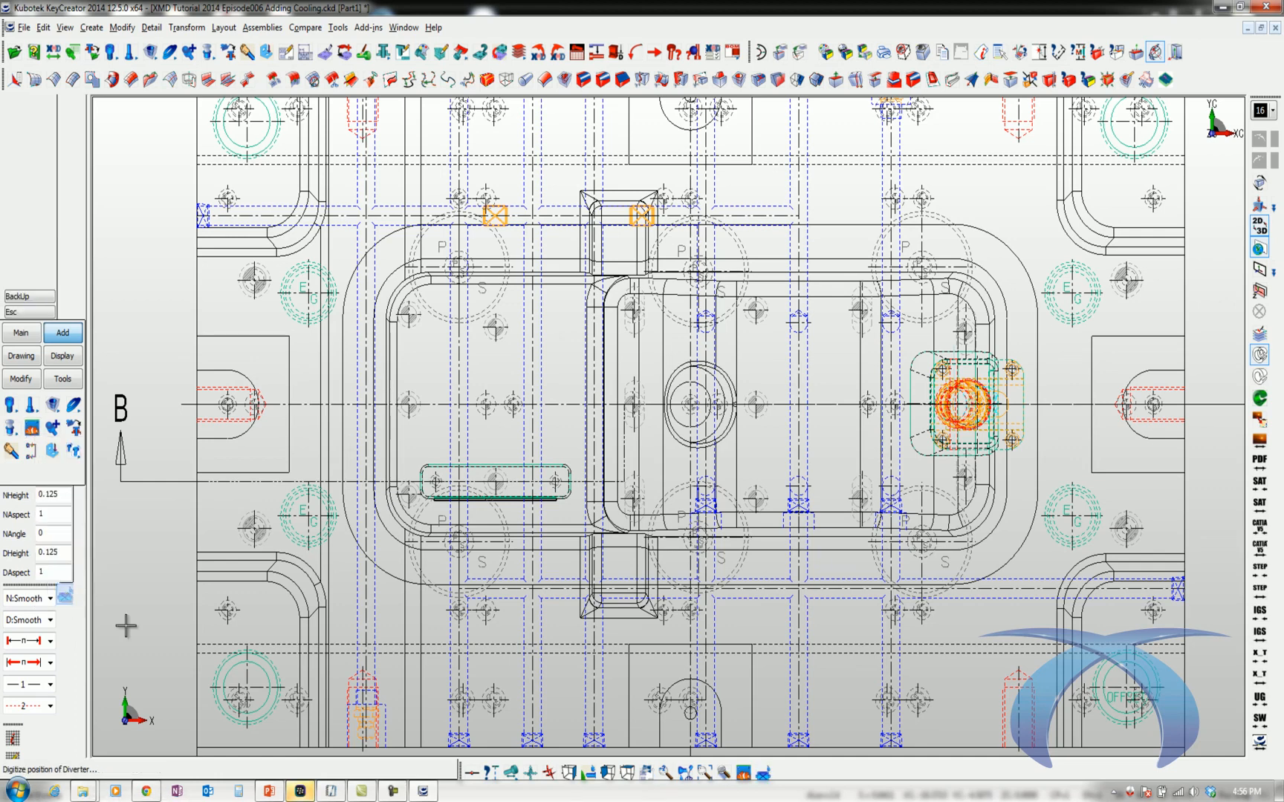
# Add two diverters to the front cross waterline, between the third and fourth and the fifth and sixth waterlines.
pyautogui.click(562, 589)
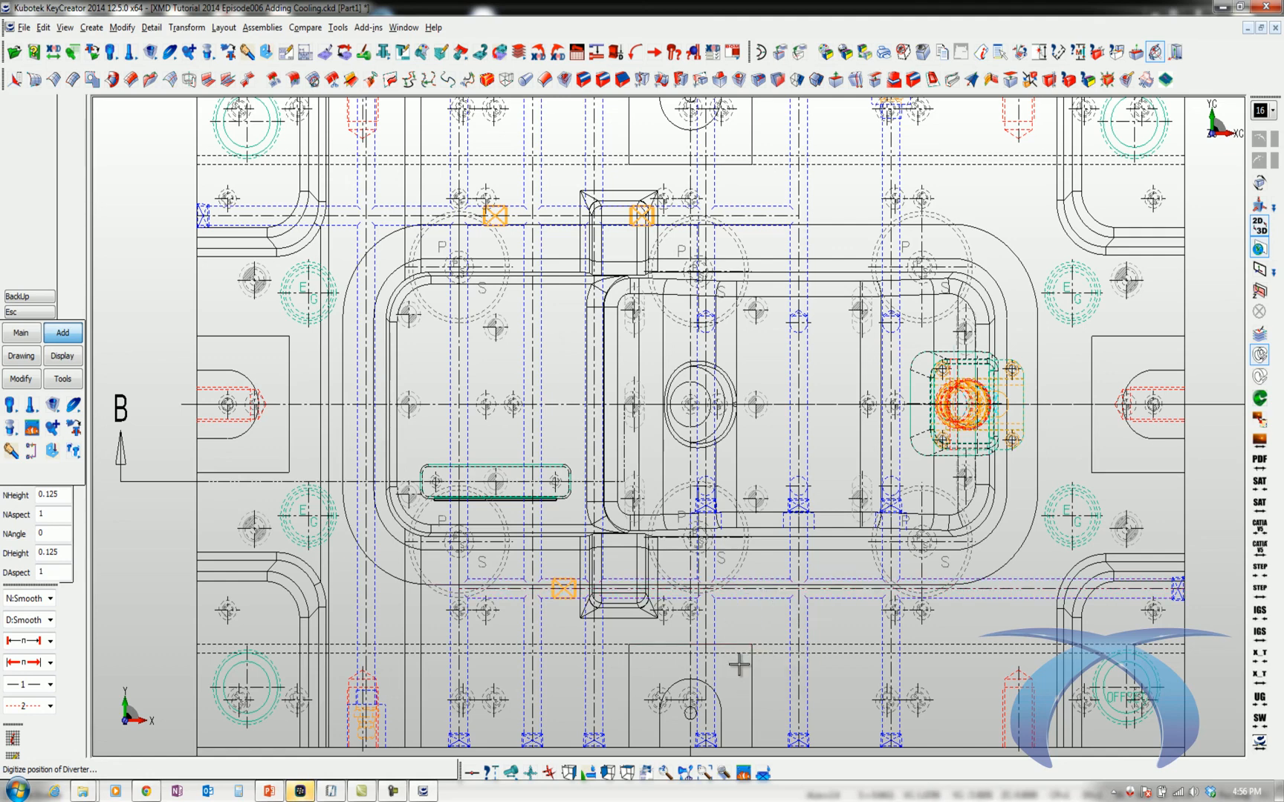
pyautogui.click(753, 589)
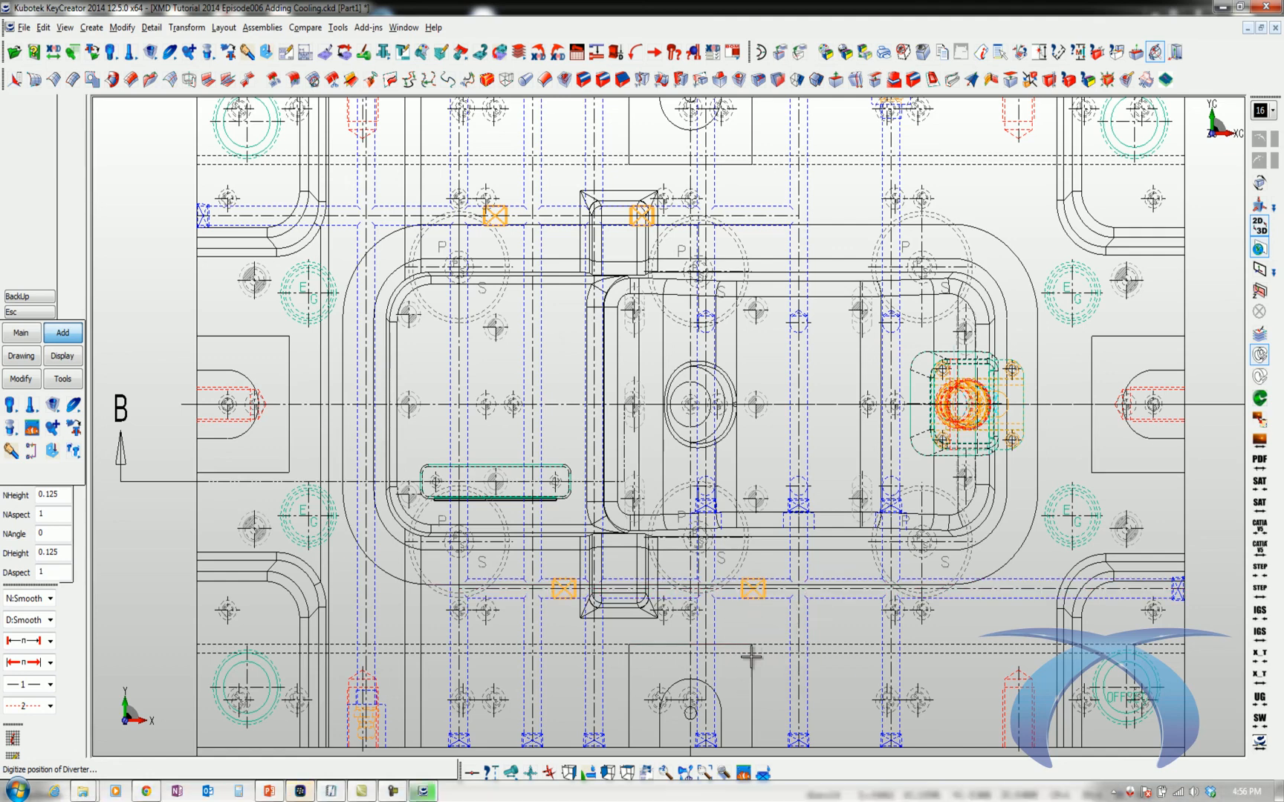
pyautogui.press('Escape')
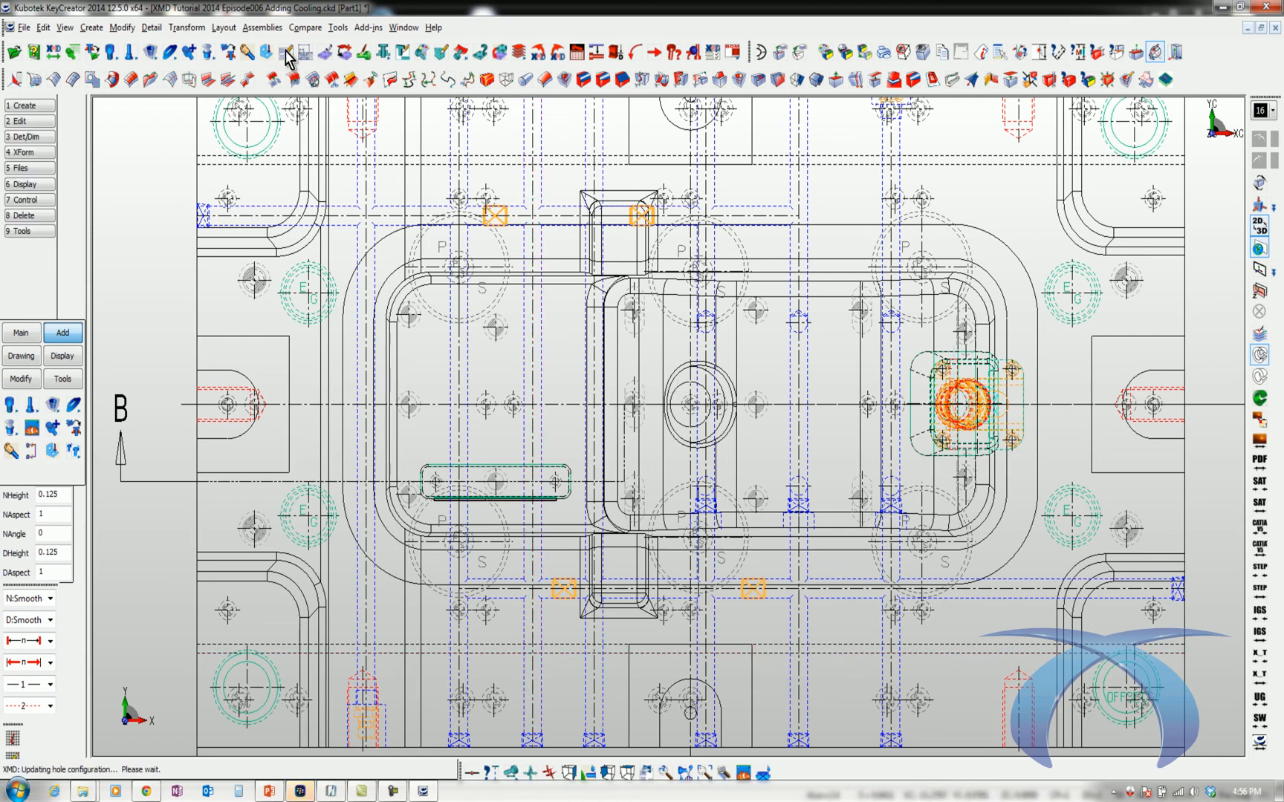
# Display the core block in 3D and make its waterline faces 50 percent transparent to inspect the diverters inside.
pyautogui.click(325, 54)
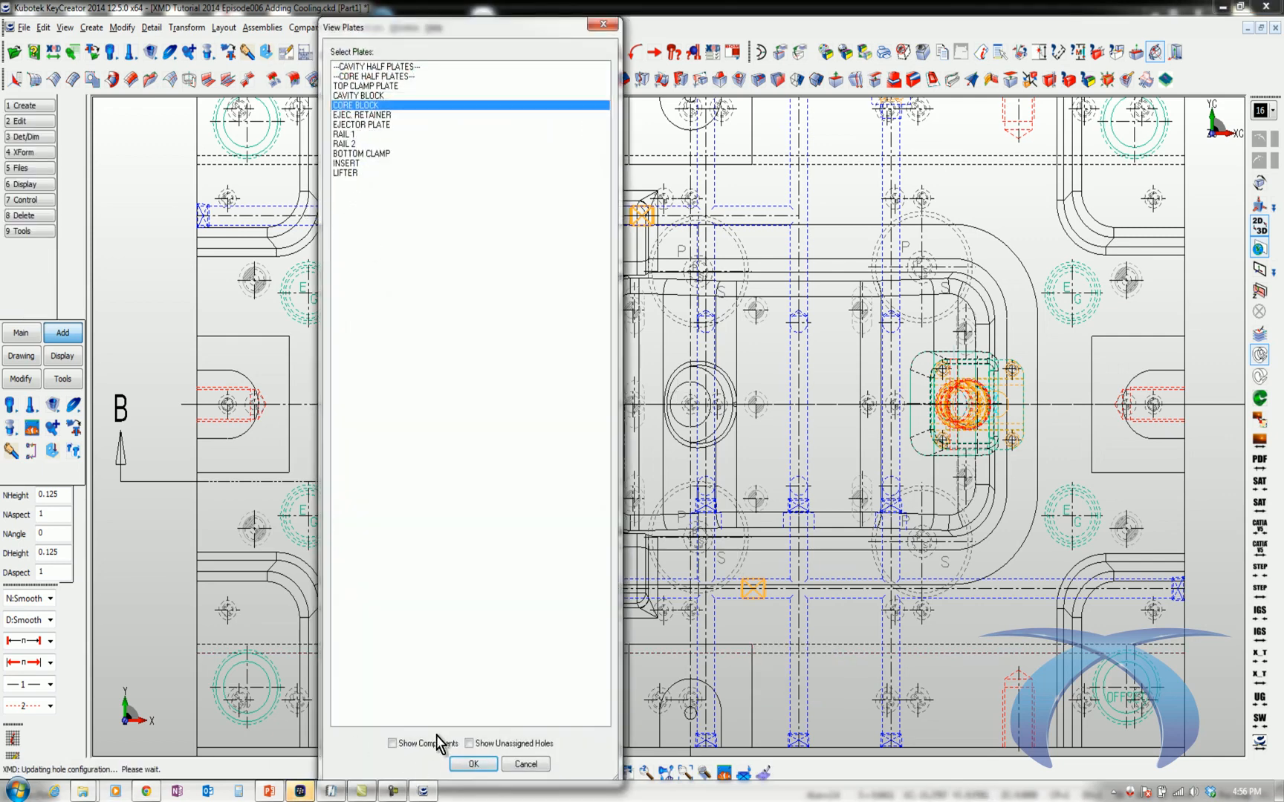
pyautogui.click(468, 765)
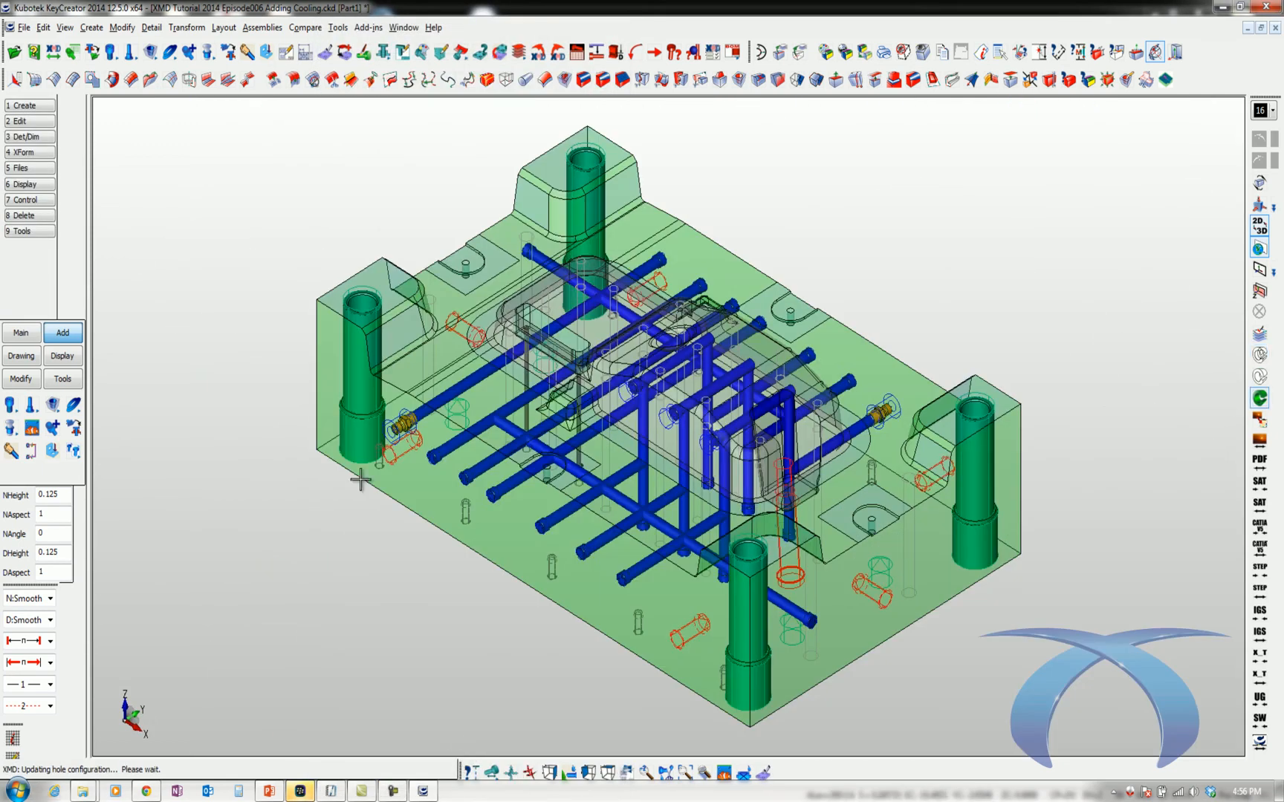
pyautogui.click(860, 53)
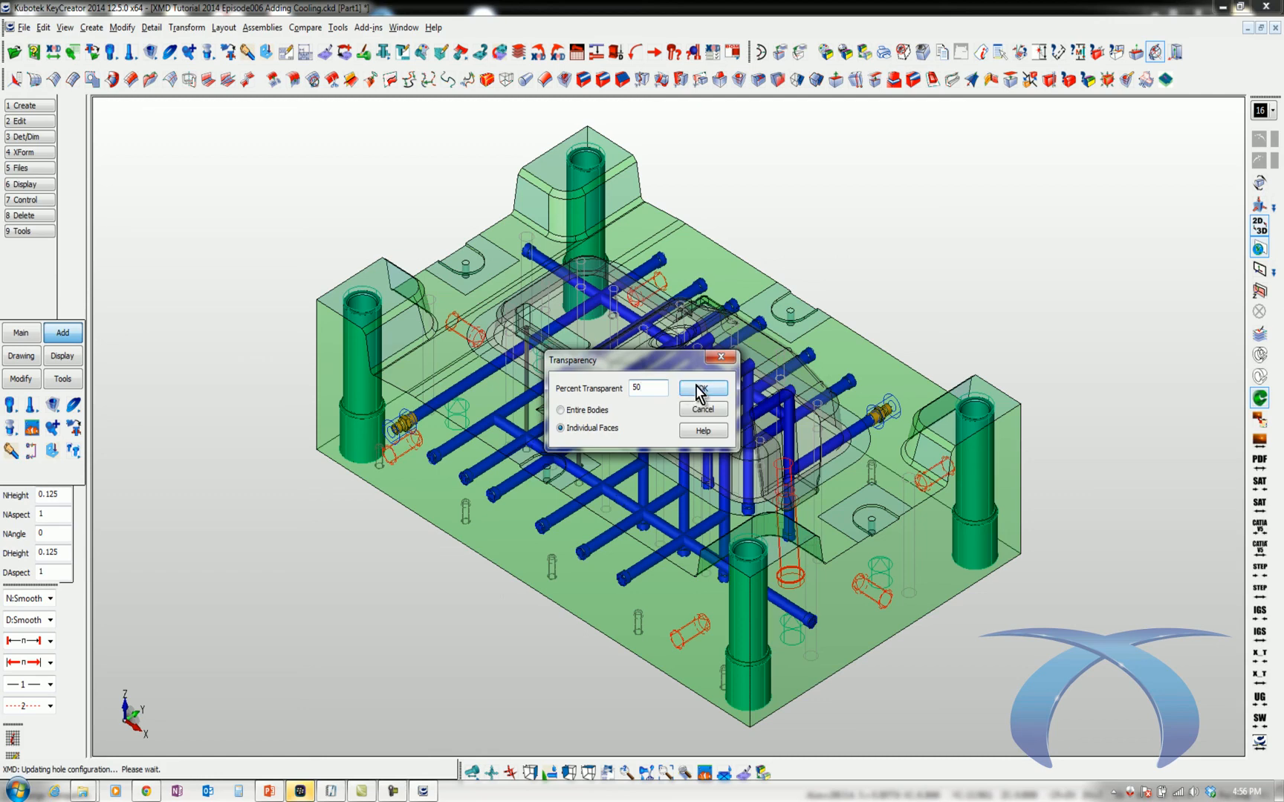
pyautogui.click(698, 388)
pyautogui.click(29, 201)
pyautogui.click(29, 121)
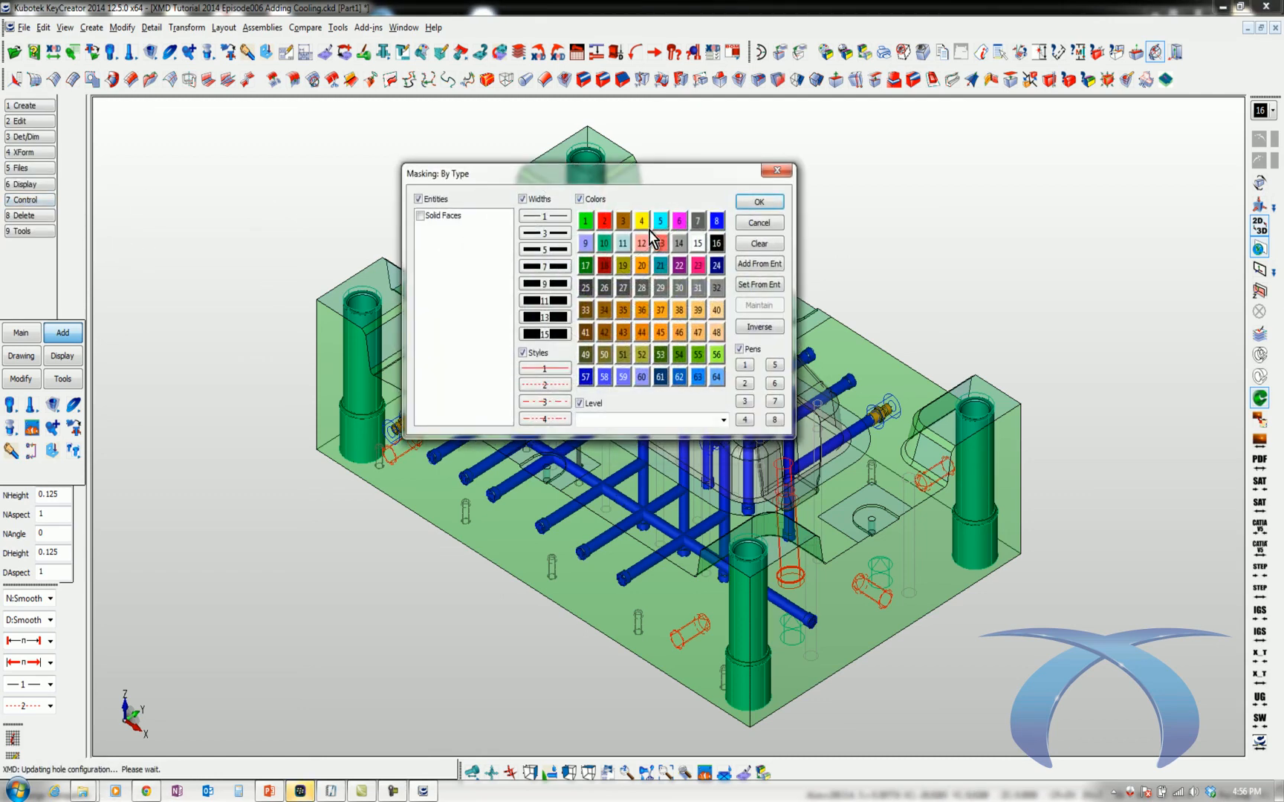
pyautogui.click(759, 202)
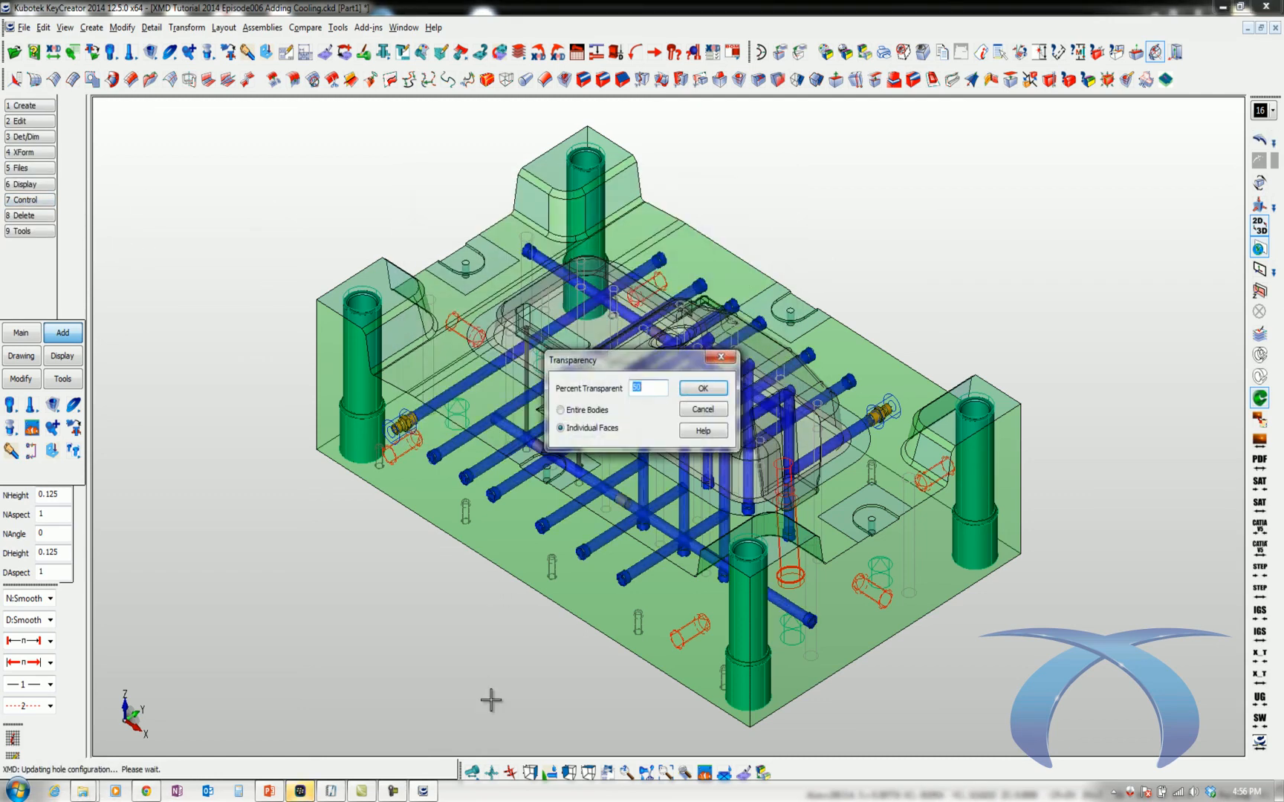
pyautogui.press('Return')
pyautogui.moveTo(571, 711); pyautogui.dragTo(415, 651, button='middle')
pyautogui.scroll(3, 642, 739)
pyautogui.scroll(-2, 415, 651)
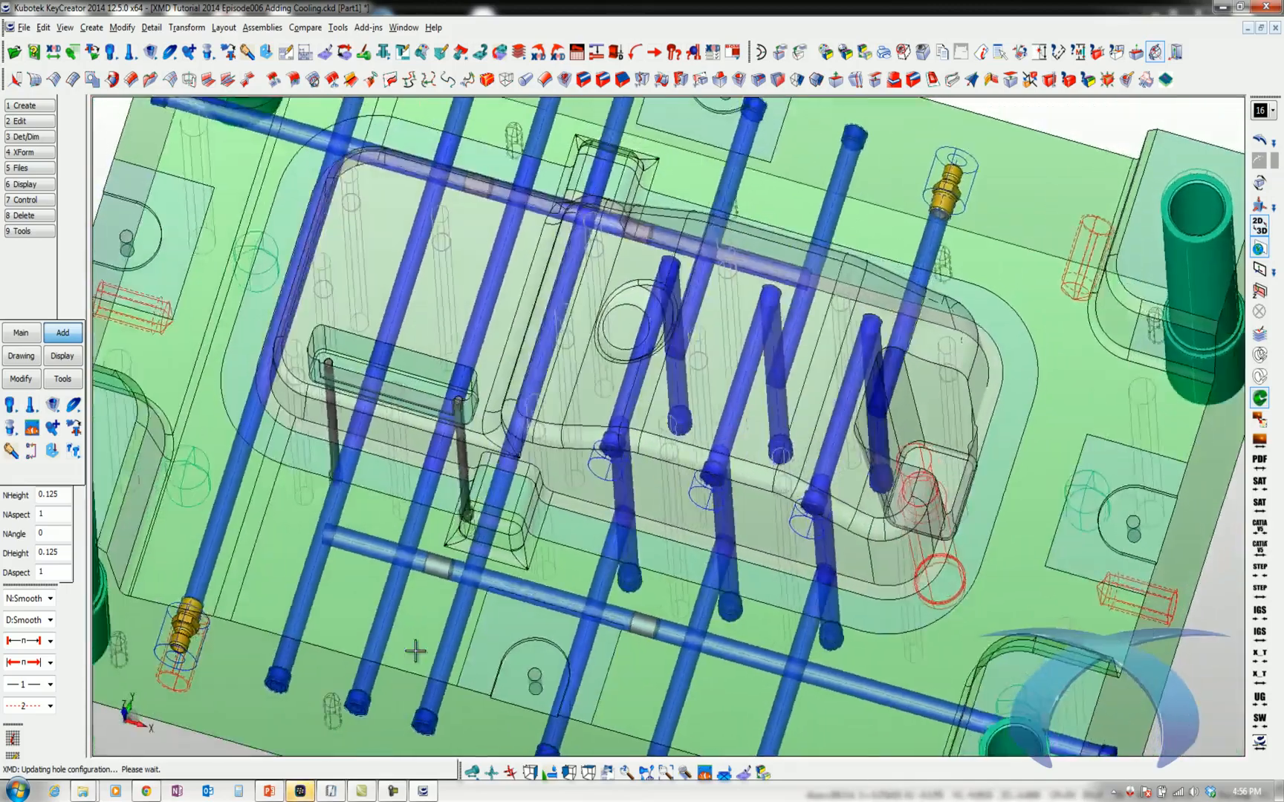
pyautogui.scroll(-3, 415, 651)
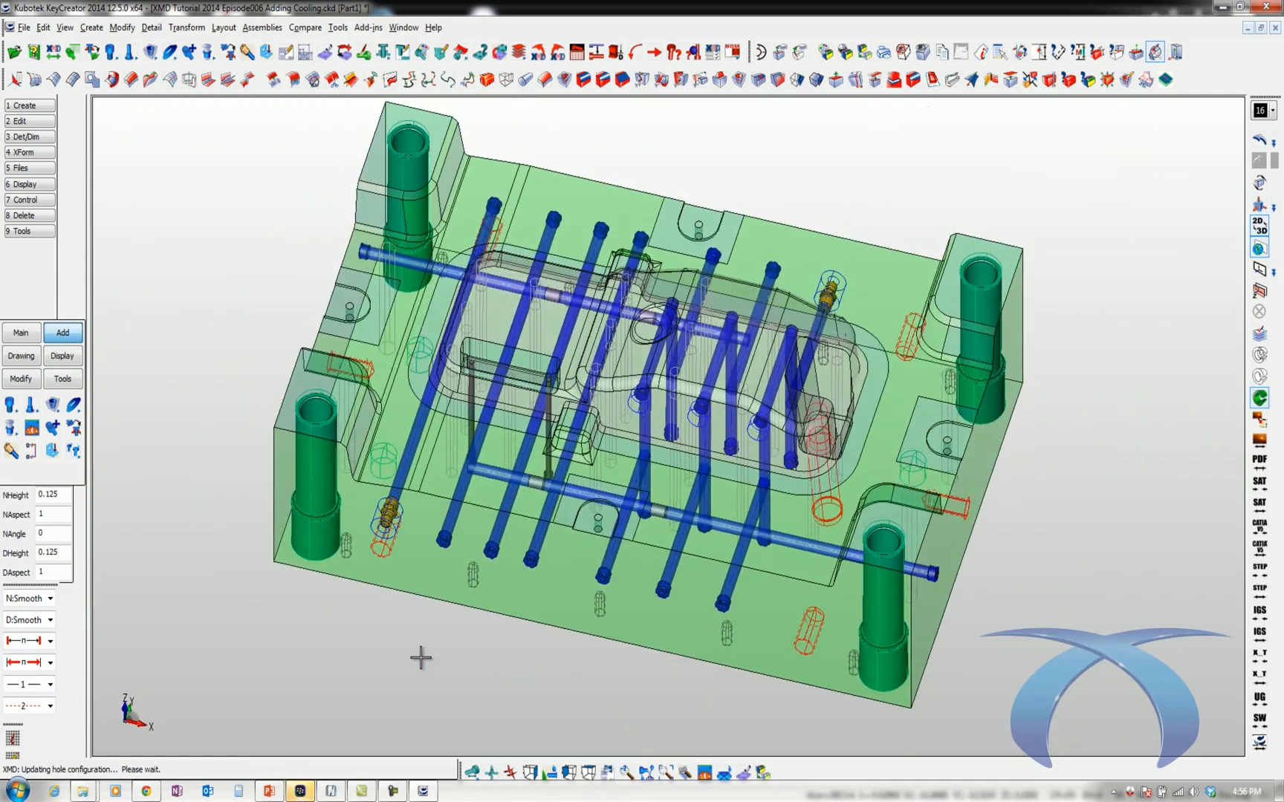
# Return to the Core Plan drawing and review the bill of materials for the plugs and diverters.
pyautogui.hotkey('alt', '1')
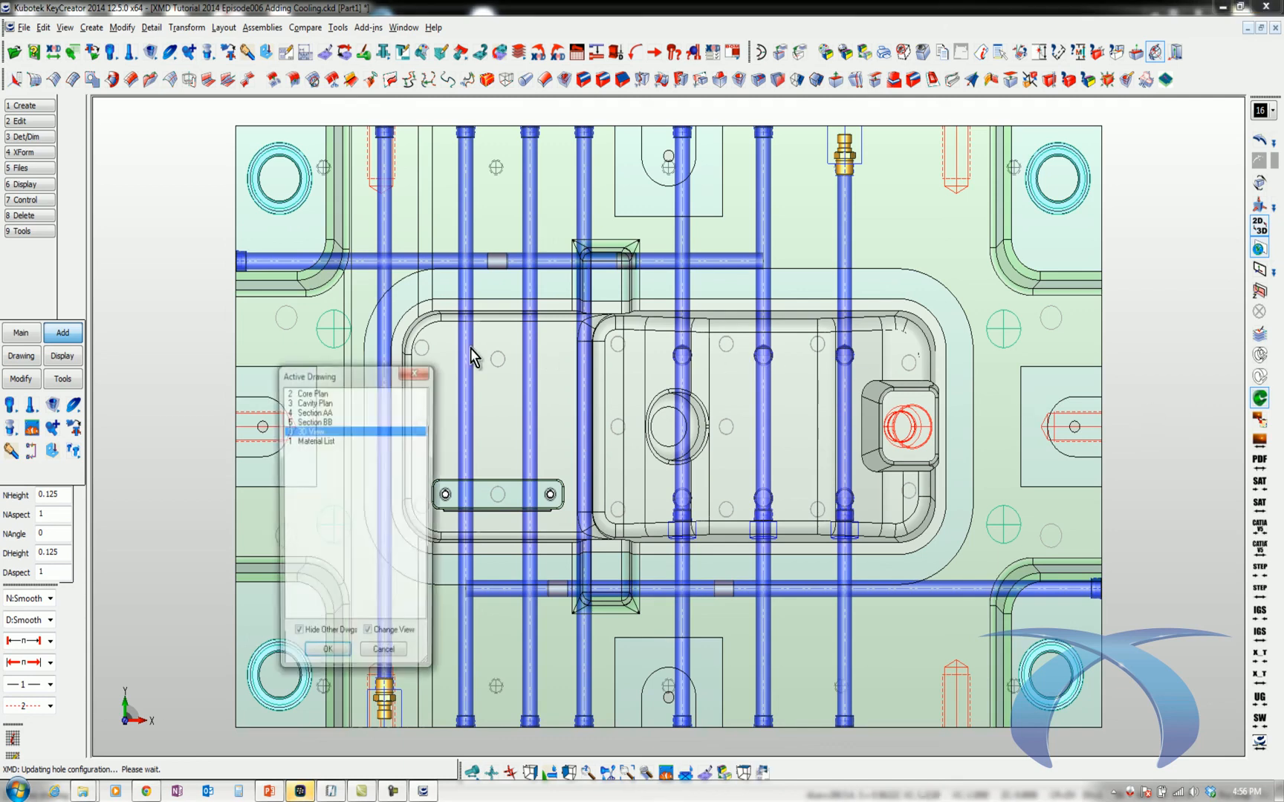
pyautogui.doubleClick(335, 392)
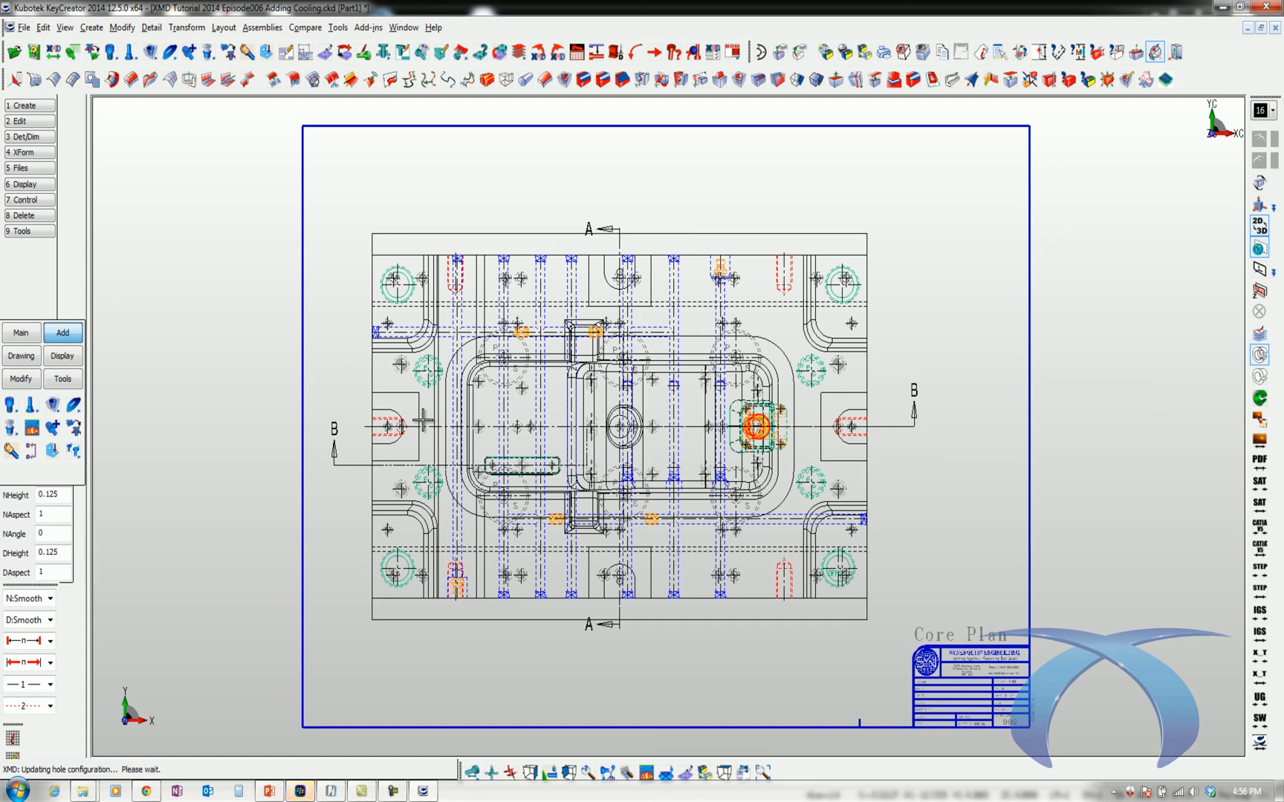
pyautogui.click(736, 54)
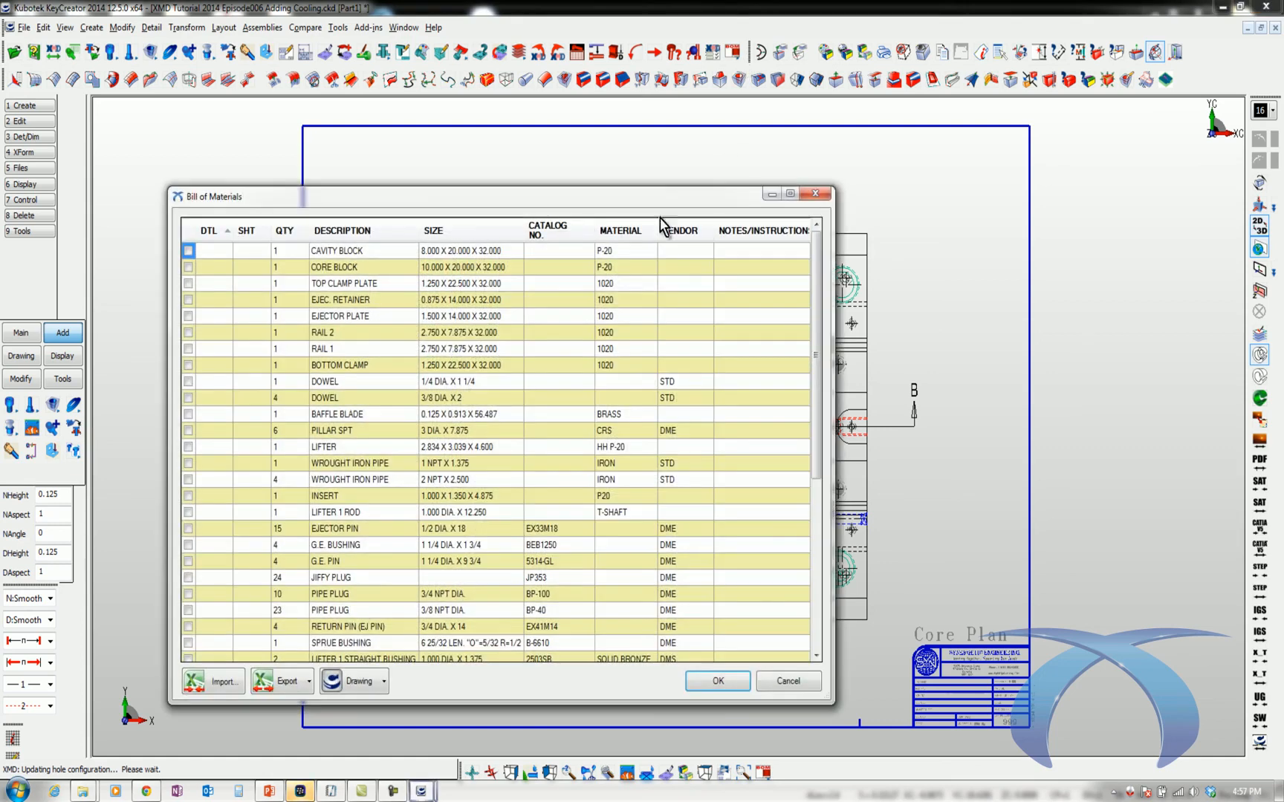
pyautogui.scroll(-3, 402, 418)
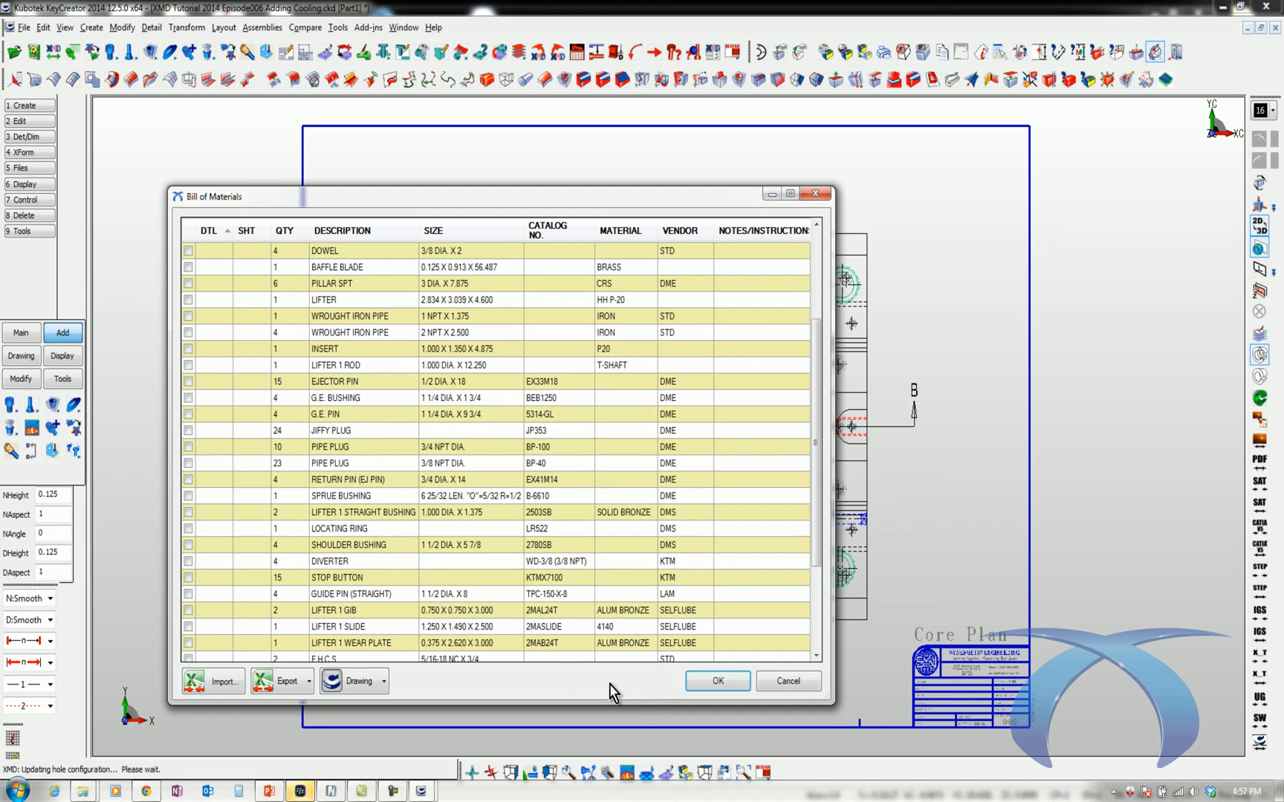
pyautogui.scroll(-3, 753, 678)
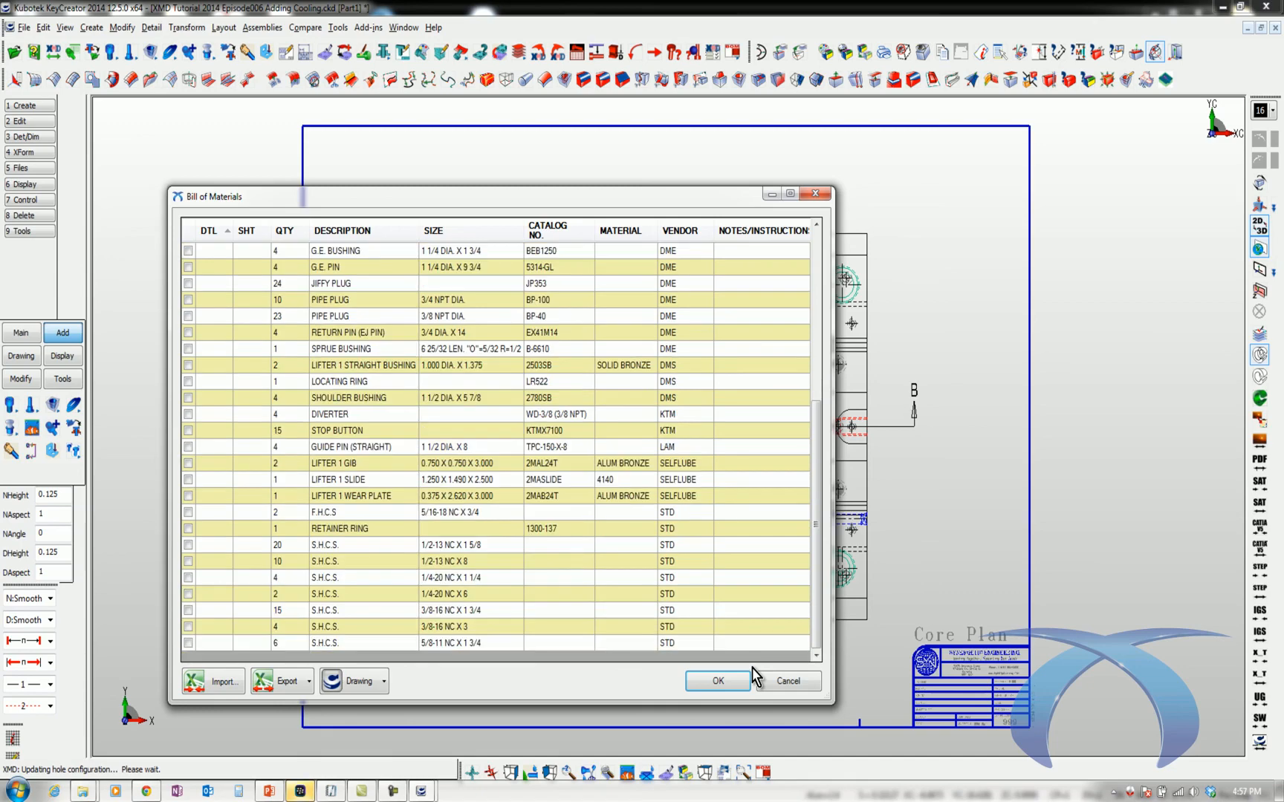
pyautogui.click(736, 682)
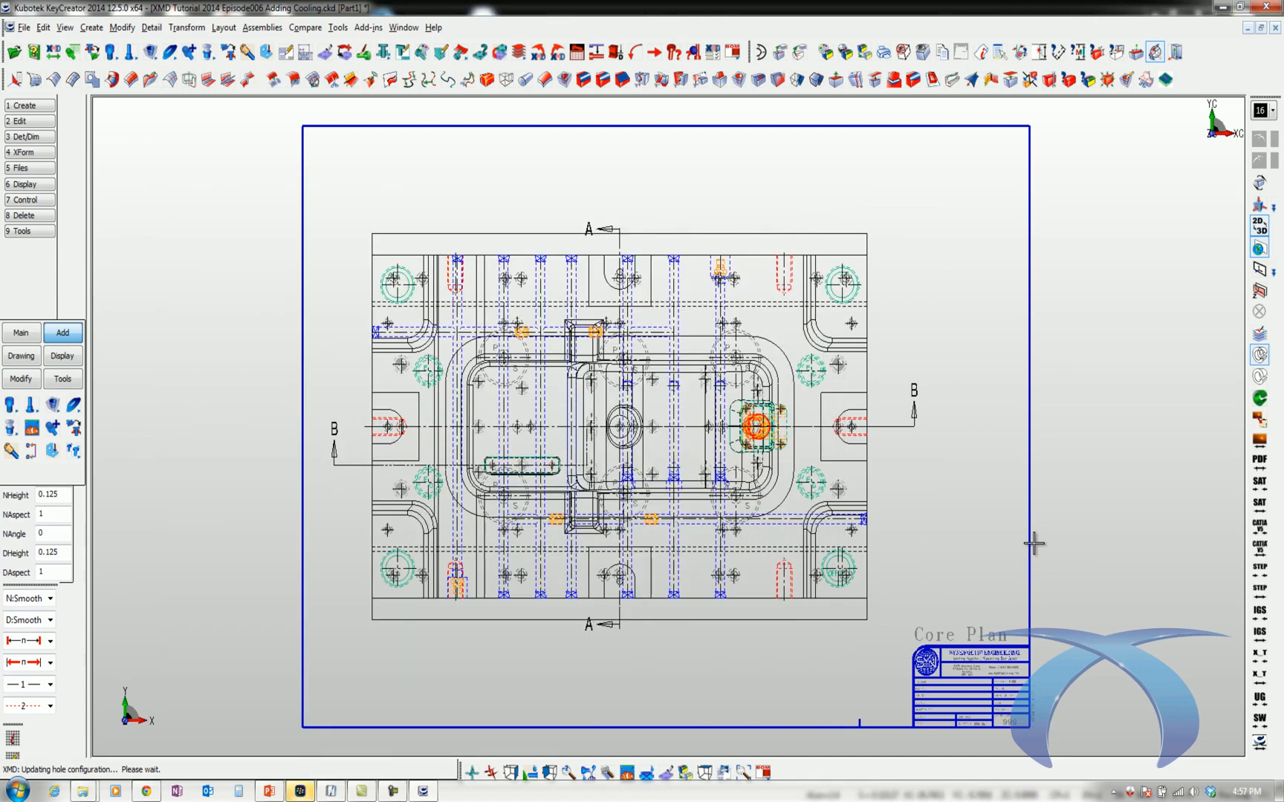